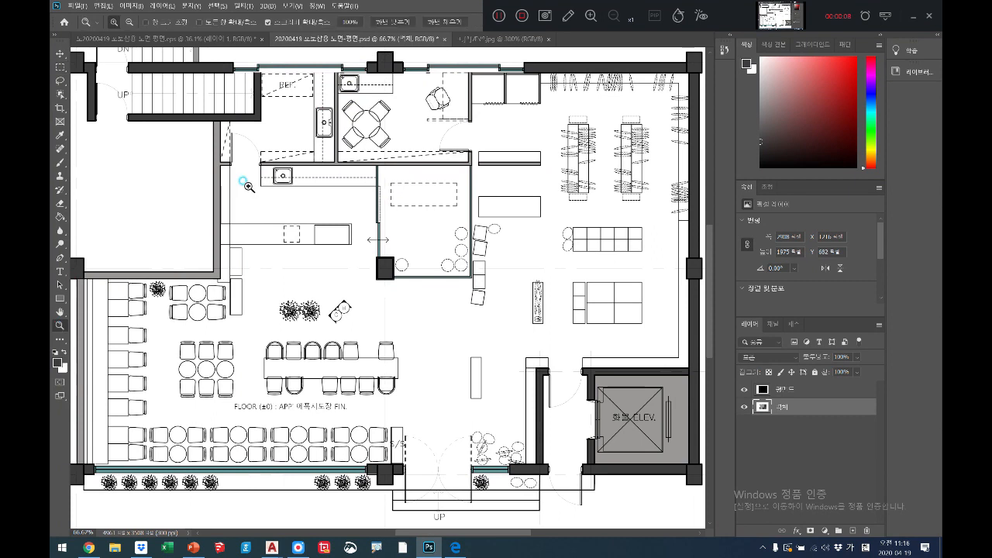
# - Compare the wall fills on the floor plan with the colour swatches in the palette image
pyautogui.click(431, 90)
pyautogui.click(432, 90)
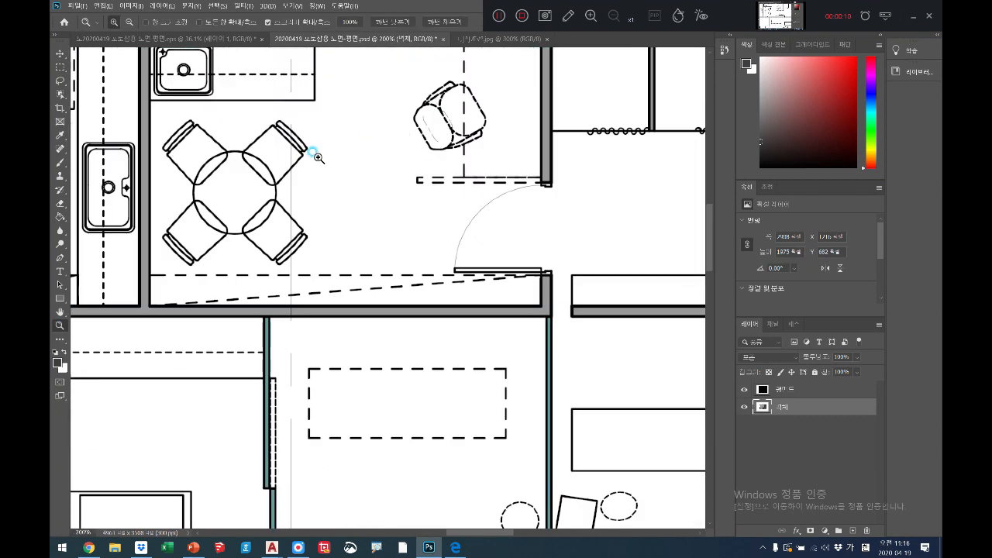
pyautogui.click(60, 311)
pyautogui.moveTo(482, 114); pyautogui.dragTo(369, 178)
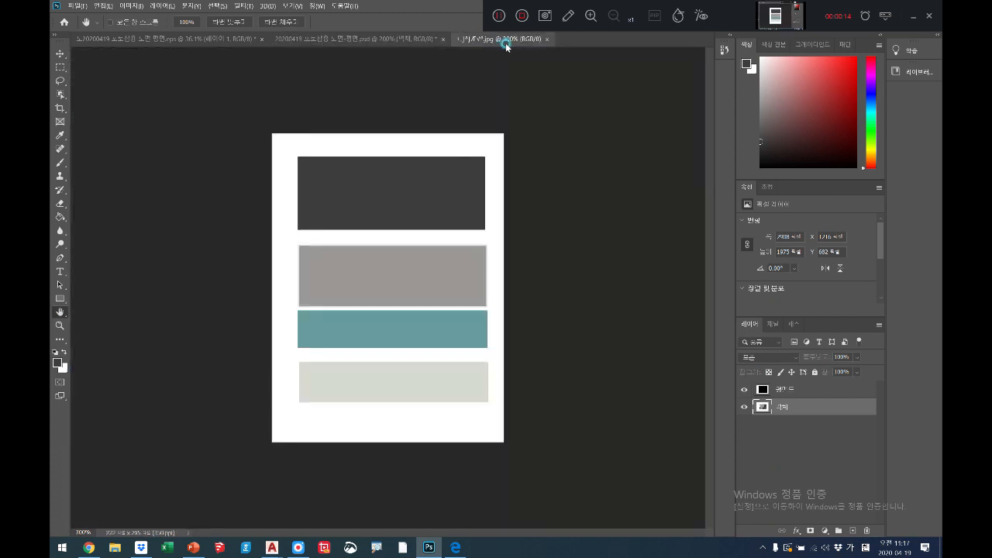
pyautogui.click(500, 41)
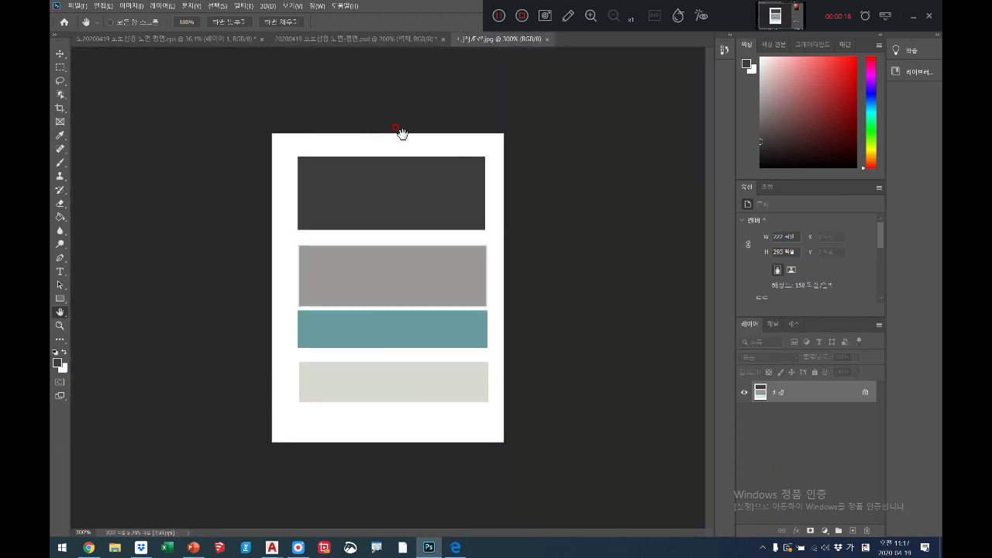
pyautogui.click(396, 43)
# - Examine the filled walls, columns and glazing from the central glass room along the front facade to the elevator shaft
pyautogui.moveTo(421, 299); pyautogui.dragTo(412, 144)
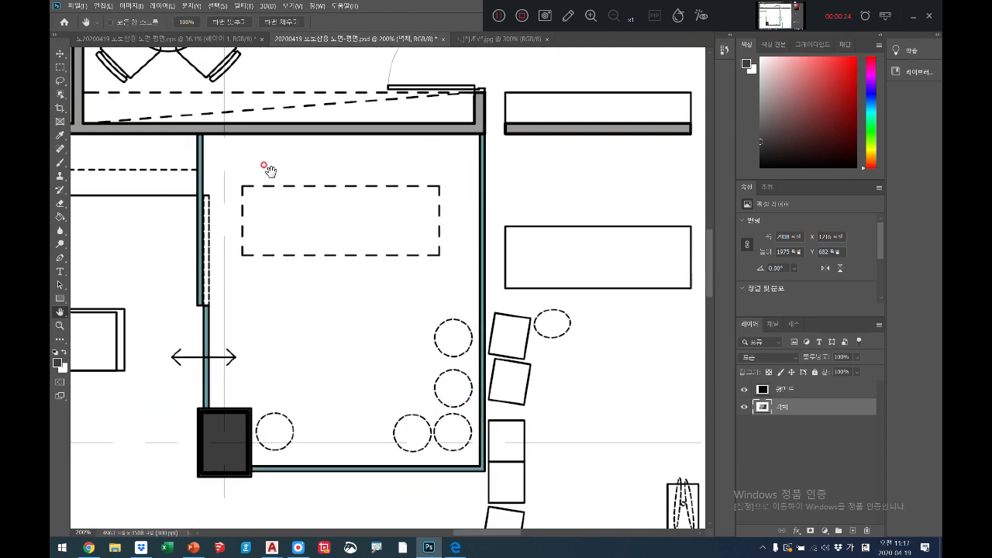
pyautogui.moveTo(416, 357)
pyautogui.mouseDown()
pyautogui.moveTo(406, 306)
pyautogui.moveTo(398, 349)
pyautogui.mouseUp()
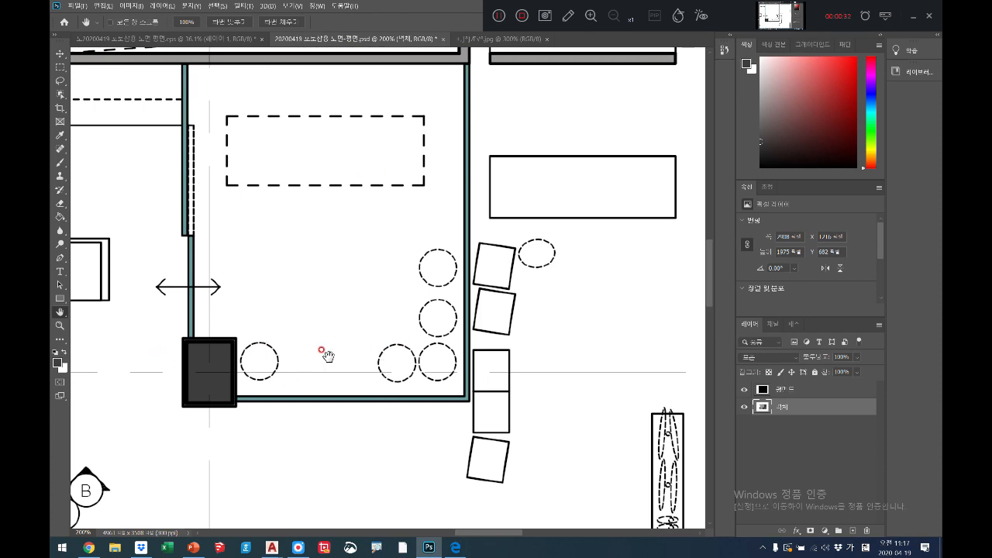
pyautogui.moveTo(327, 355); pyautogui.dragTo(321, 238)
pyautogui.moveTo(348, 339); pyautogui.dragTo(334, 200)
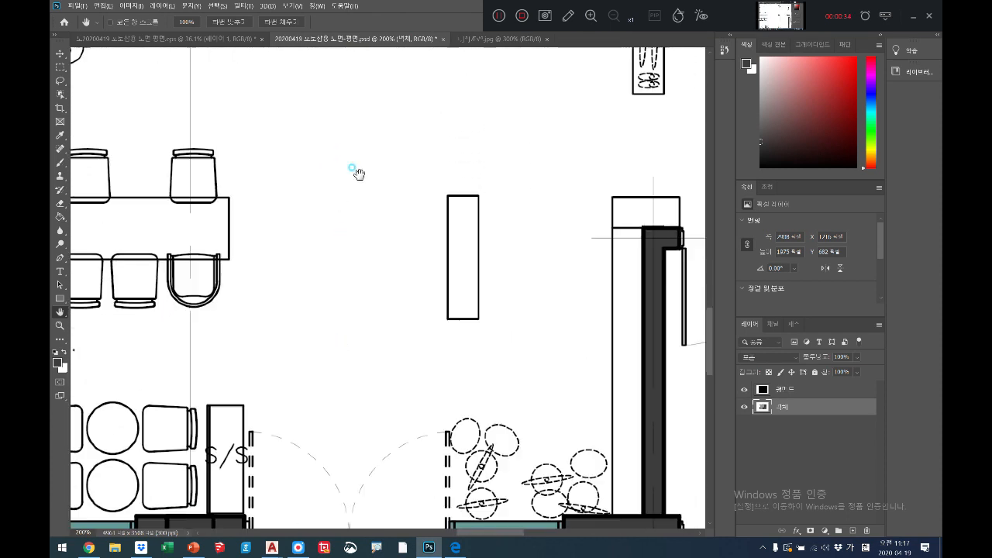
pyautogui.moveTo(350, 321); pyautogui.dragTo(503, 297)
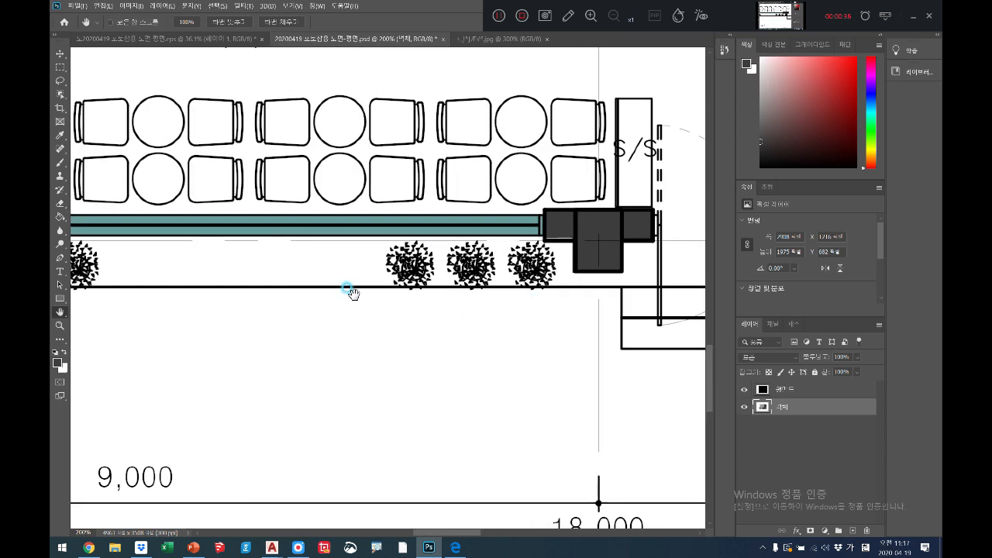
pyautogui.moveTo(440, 298); pyautogui.dragTo(558, 303)
pyautogui.moveTo(427, 303); pyautogui.dragTo(380, 337)
pyautogui.moveTo(530, 309); pyautogui.dragTo(442, 264)
pyautogui.moveTo(531, 263); pyautogui.dragTo(406, 247)
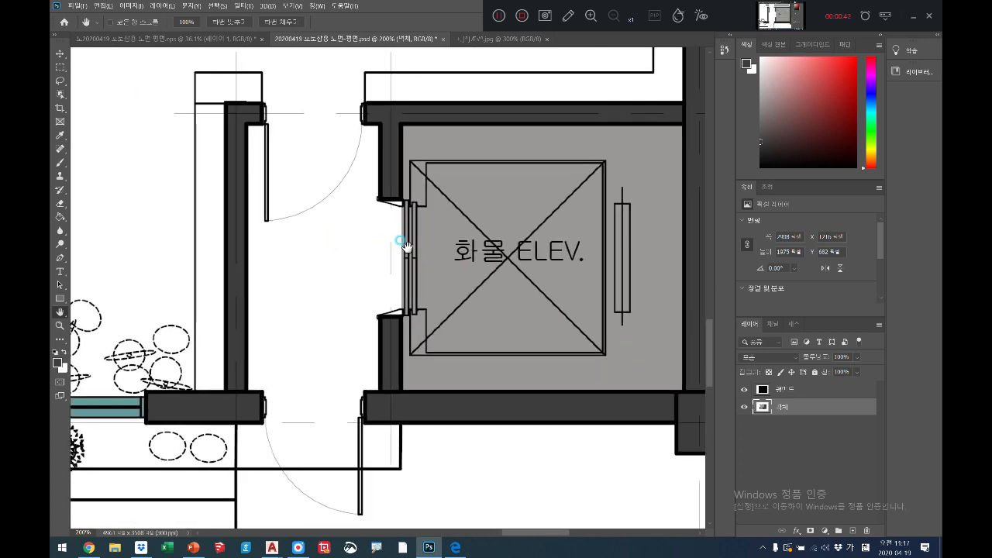
# - Examine the wall fills around the staircases up close, and review the whole floor plan
pyautogui.click(60, 327)
pyautogui.rightClick(262, 309)
pyautogui.click(284, 316)
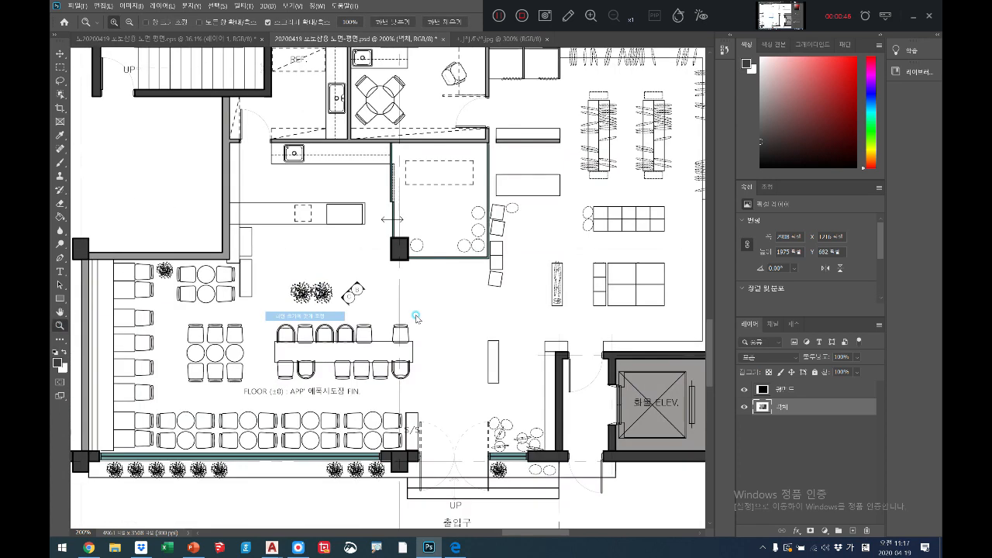
pyautogui.moveTo(291, 163); pyautogui.dragTo(288, 135)
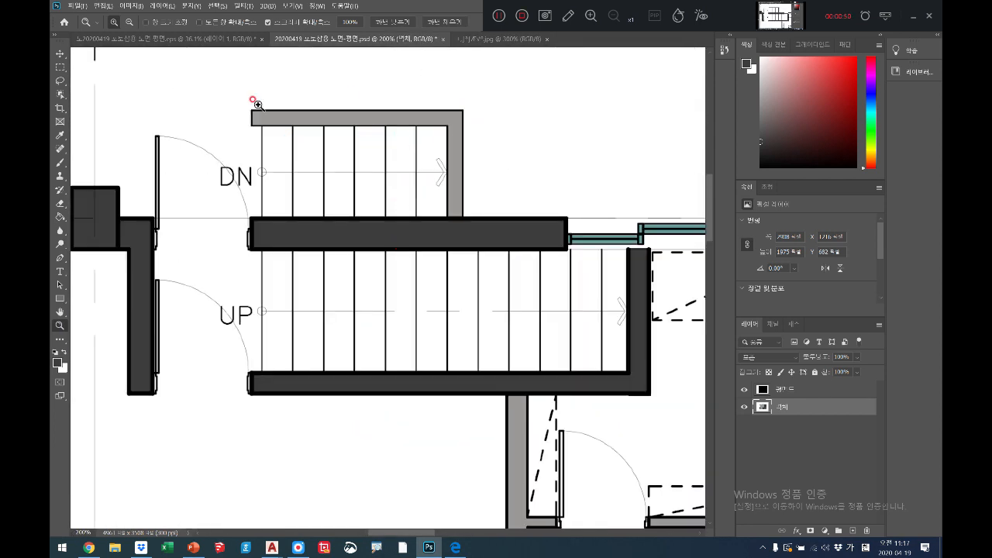
pyautogui.rightClick(335, 289)
pyautogui.click(341, 292)
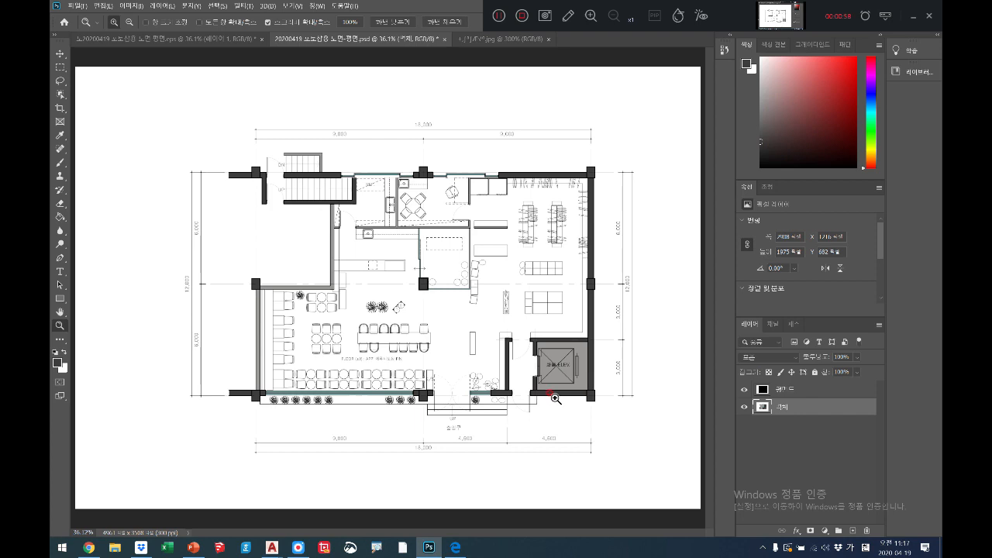
pyautogui.click(494, 344)
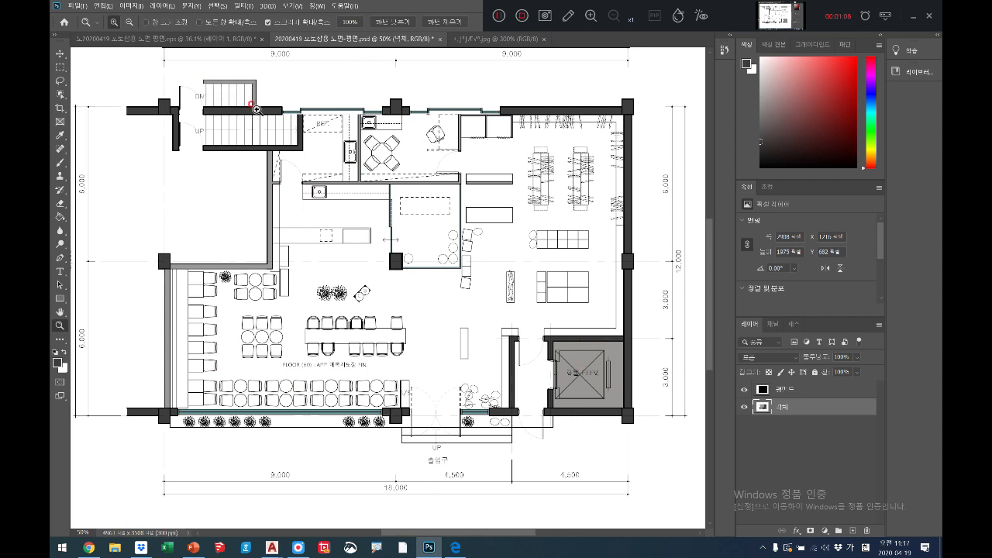
pyautogui.click(452, 334)
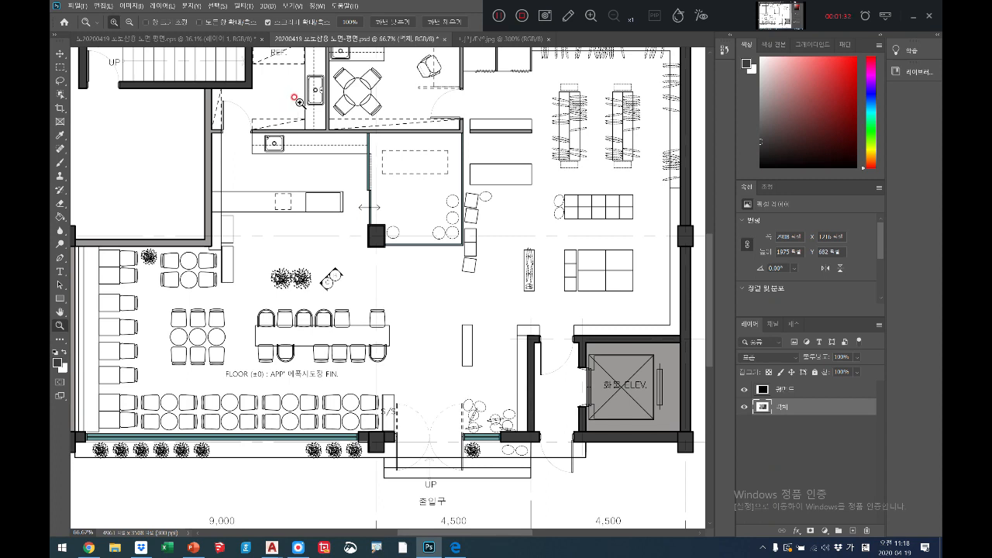
pyautogui.rightClick(393, 269)
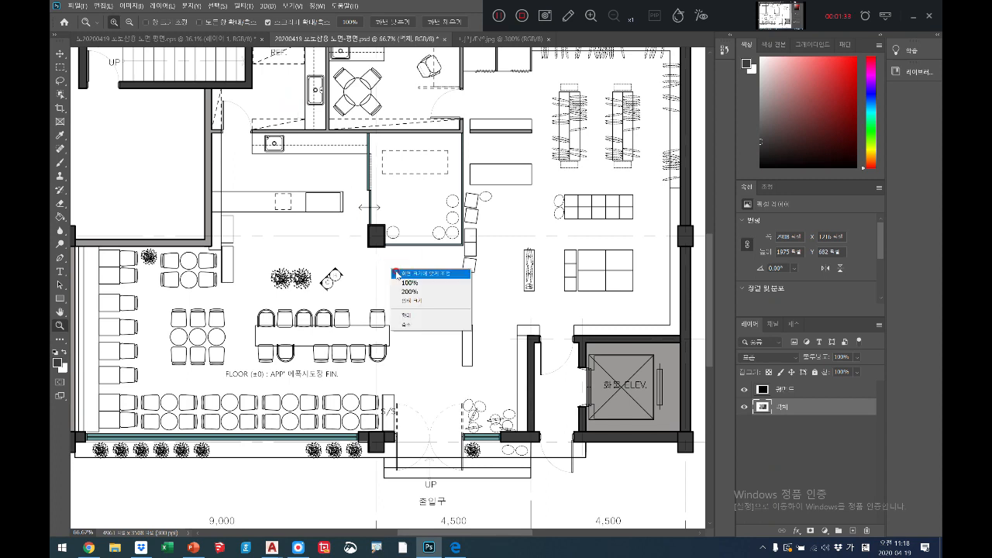
pyautogui.click(433, 274)
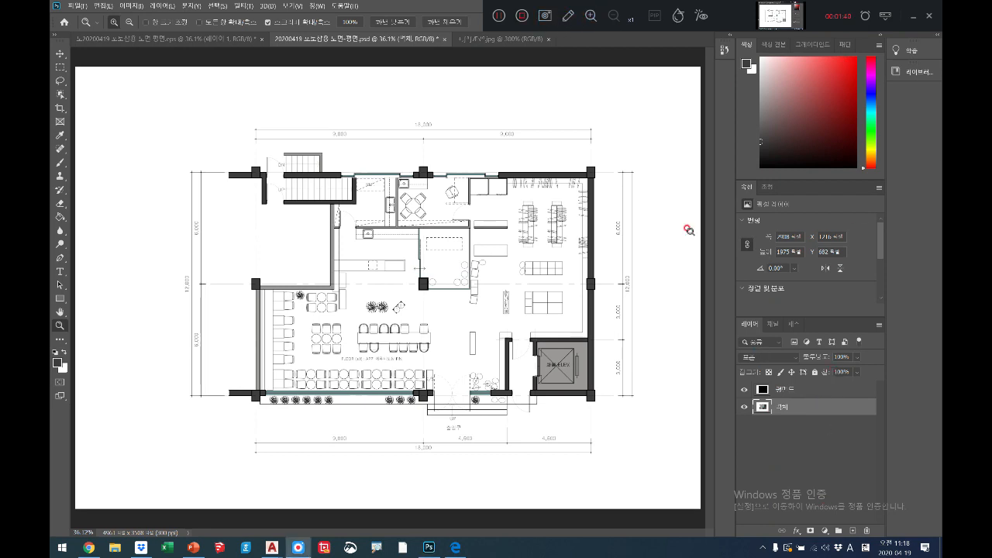
# - Add a new layer named 바닥 and place it below the 벽체 layer
pyautogui.click(653, 219)
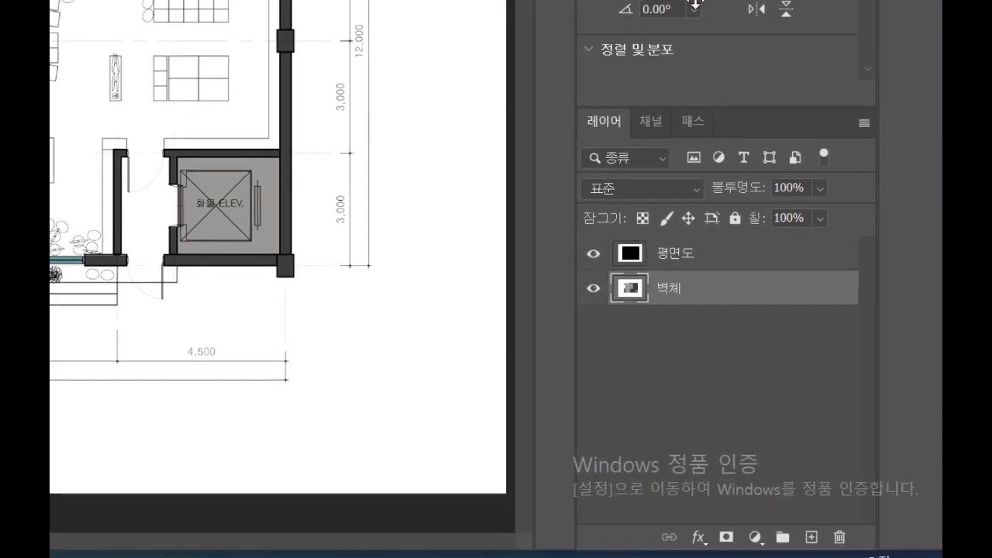
pyautogui.click(803, 534)
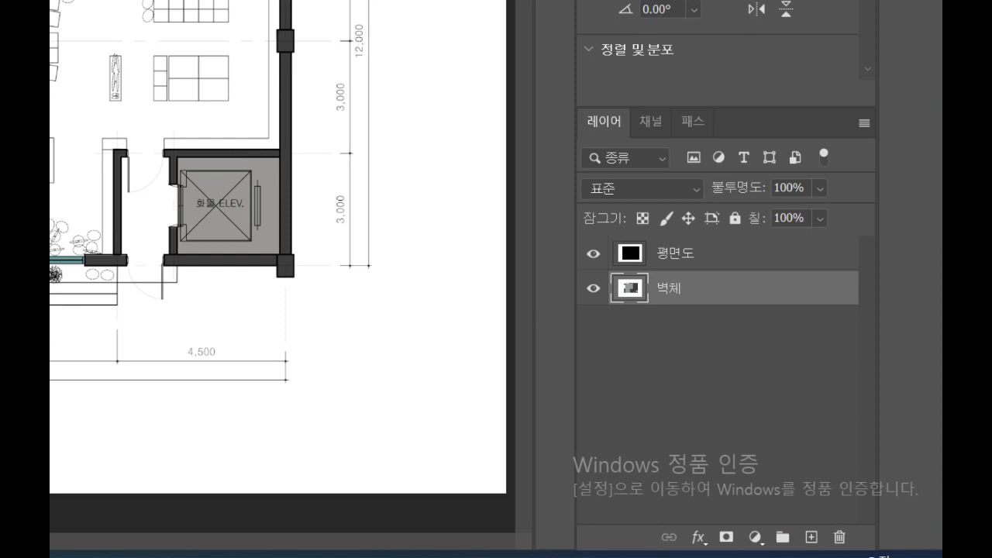
pyautogui.click(607, 125)
pyautogui.click(705, 361)
pyautogui.click(810, 537)
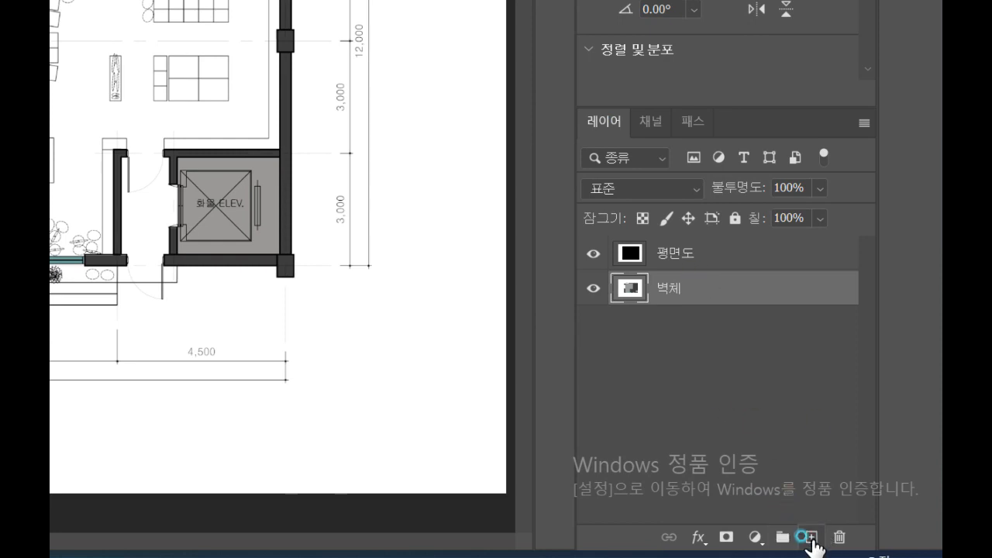
pyautogui.doubleClick(685, 285)
pyautogui.click(573, 281)
pyautogui.write('ㅁ')
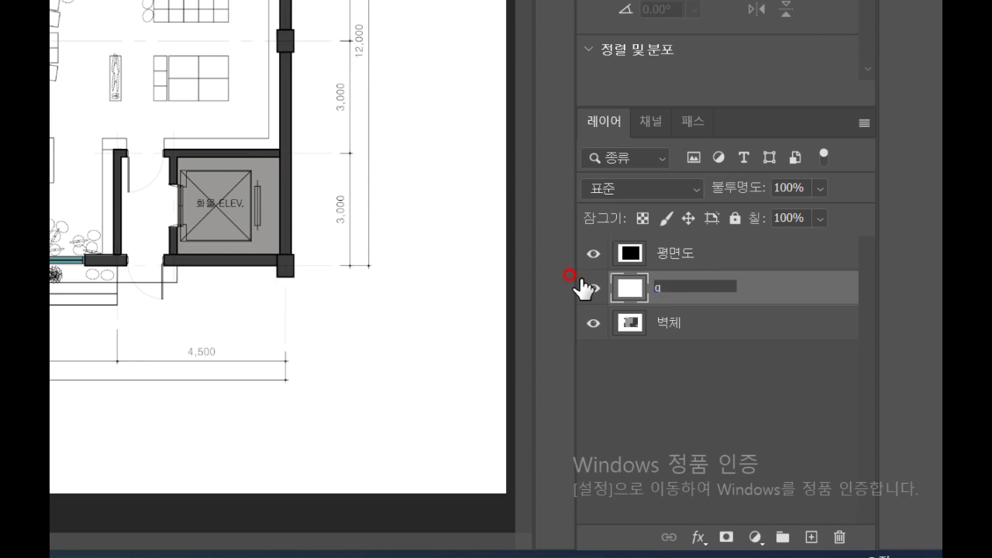
pyautogui.write('ㅏ닥')
pyautogui.click(733, 286)
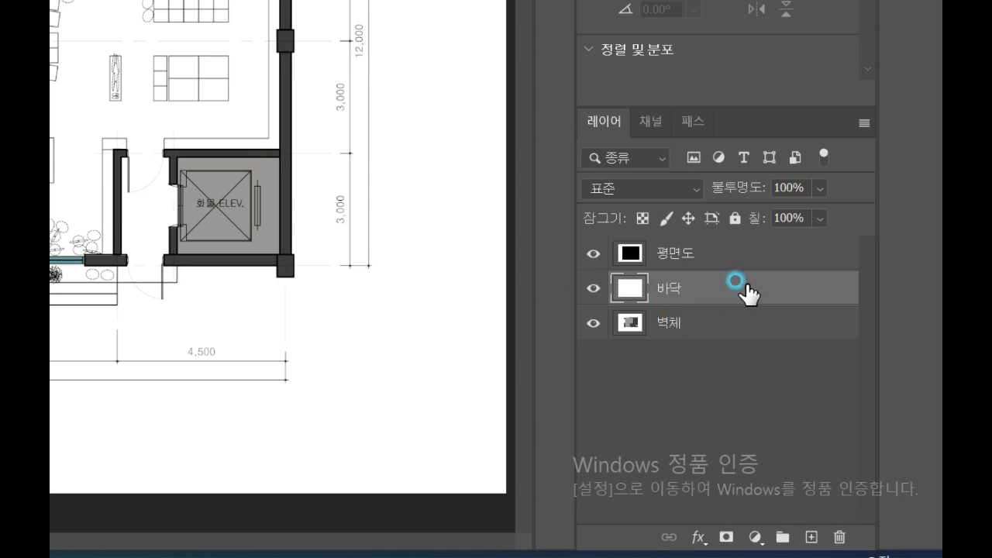
pyautogui.moveTo(693, 285); pyautogui.dragTo(702, 356)
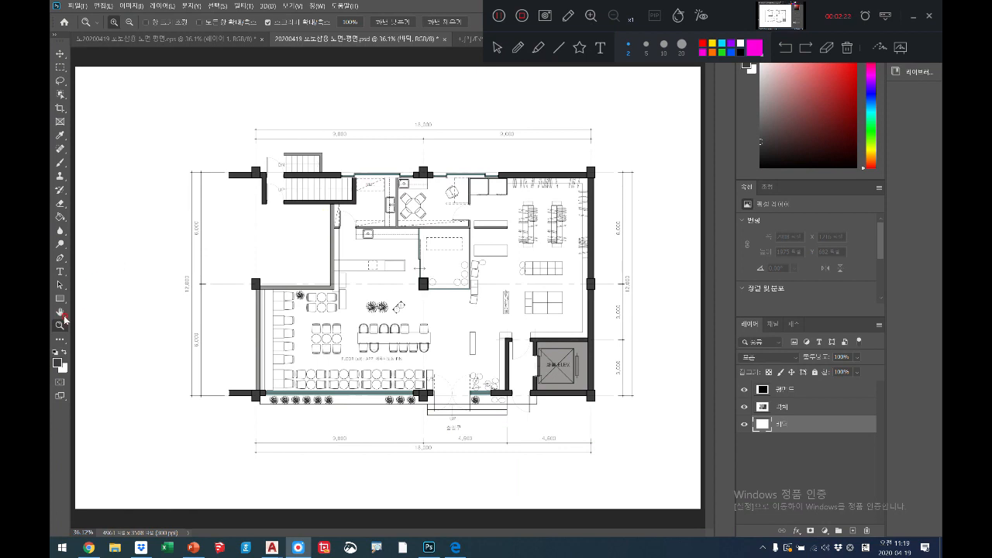
pyautogui.click(66, 316)
pyautogui.press('v')
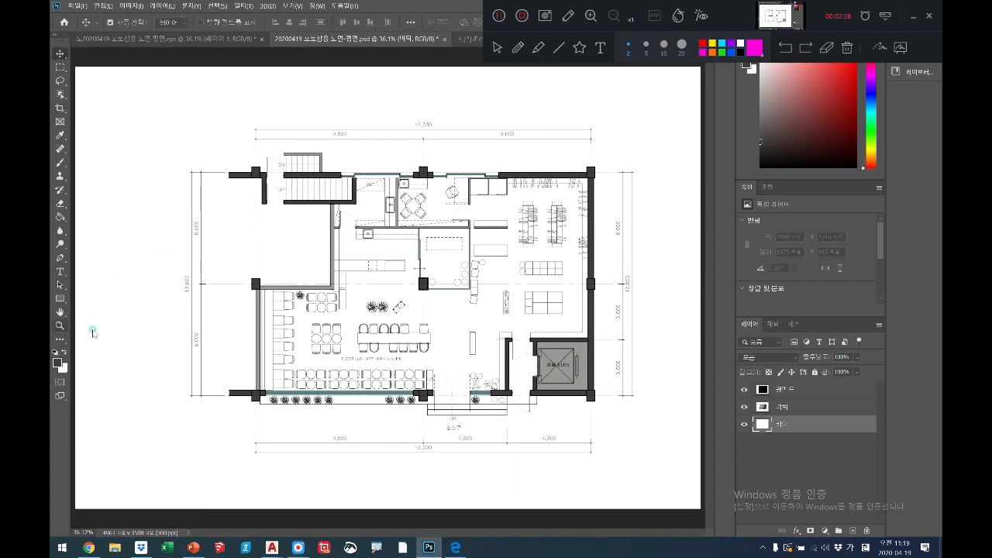
pyautogui.click(60, 326)
pyautogui.click(420, 317)
pyautogui.click(422, 320)
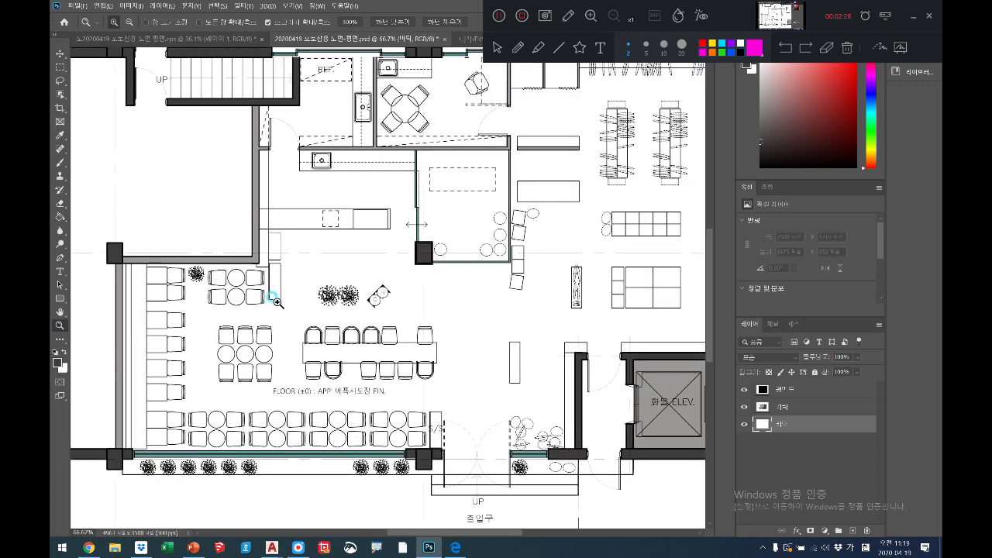
pyautogui.rightClick(297, 271)
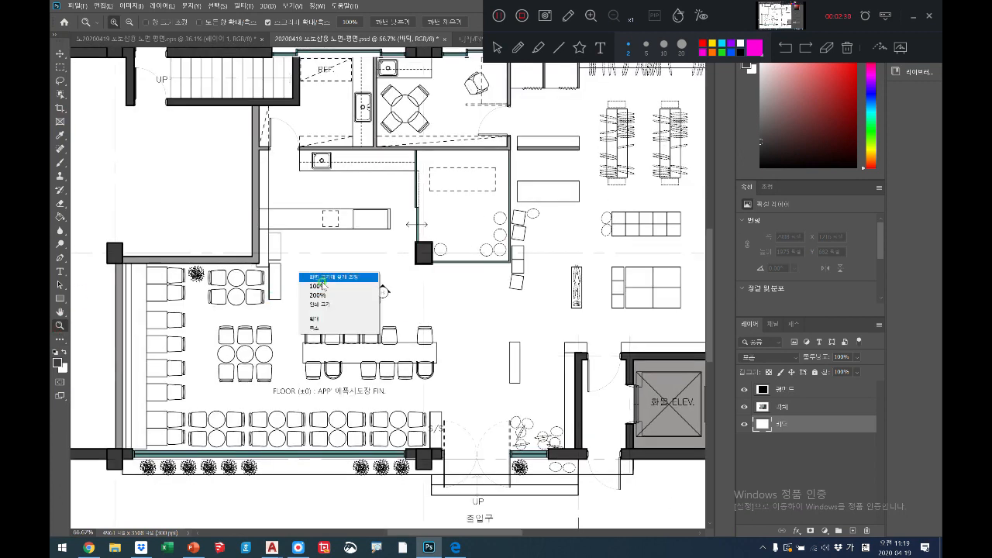
pyautogui.click(322, 277)
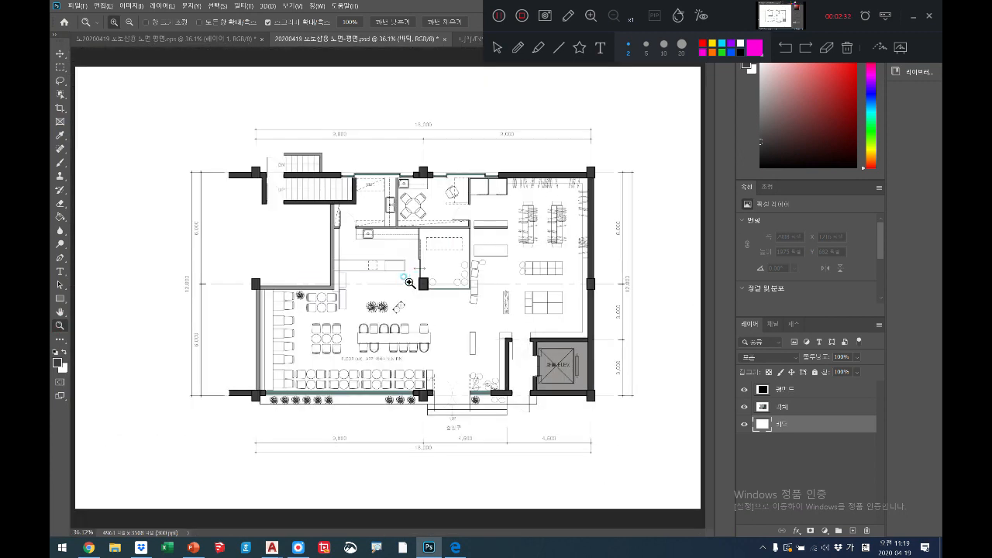
# - Select the interior floor area inside the outer walls by combining three rectangular marquee selections: lower hall, middle zone and upper strip
pyautogui.click(407, 279)
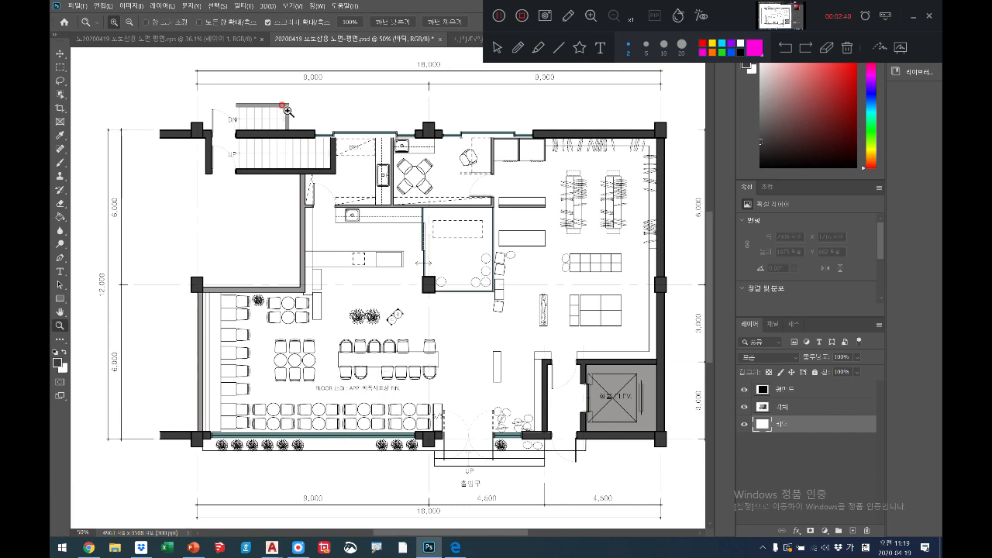
pyautogui.click(62, 70)
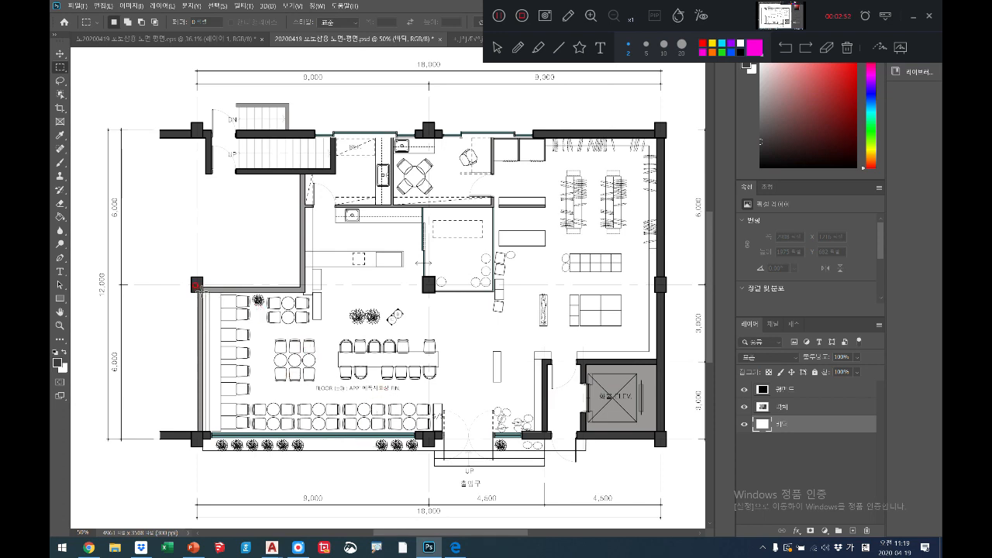
pyautogui.moveTo(198, 287); pyautogui.dragTo(656, 428)
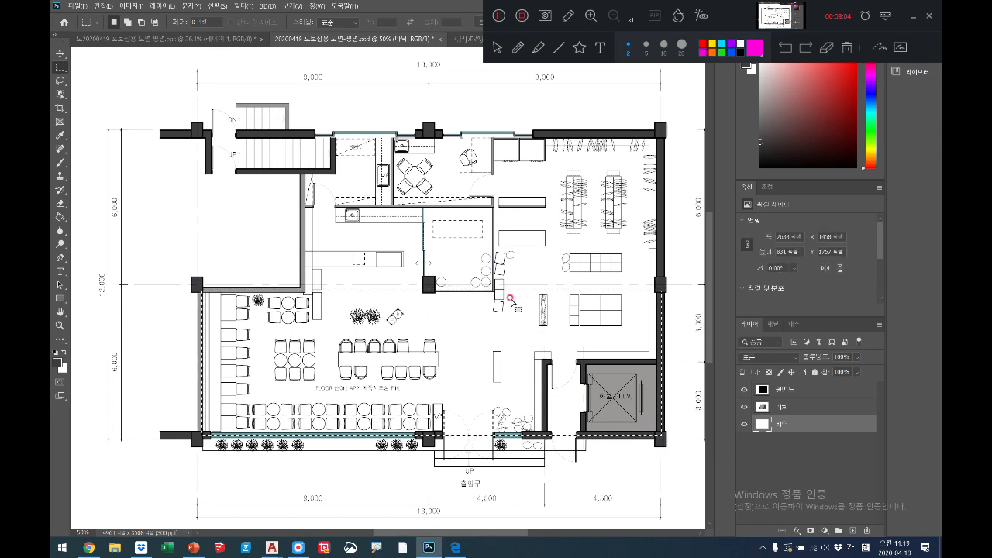
pyautogui.press('shift')
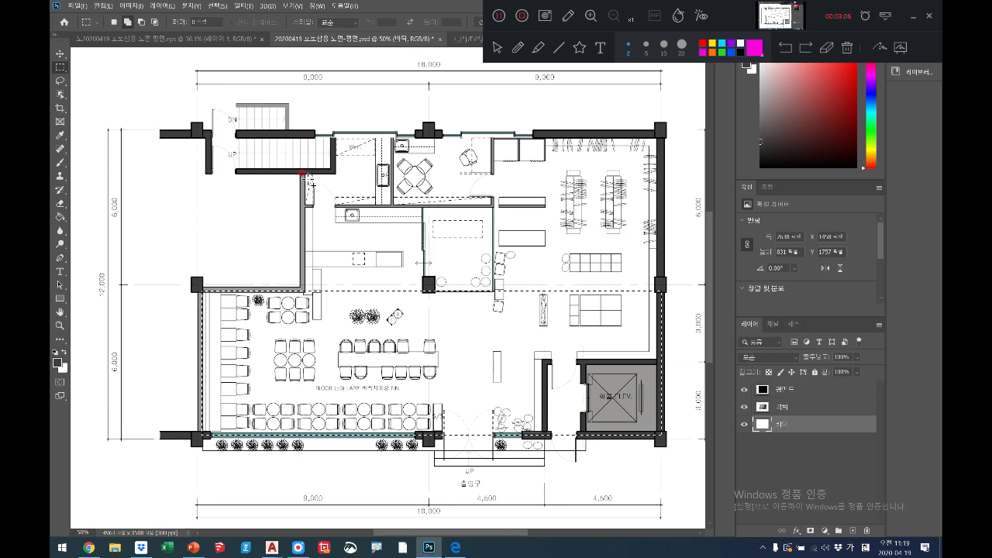
pyautogui.moveTo(302, 175); pyautogui.dragTo(656, 292)
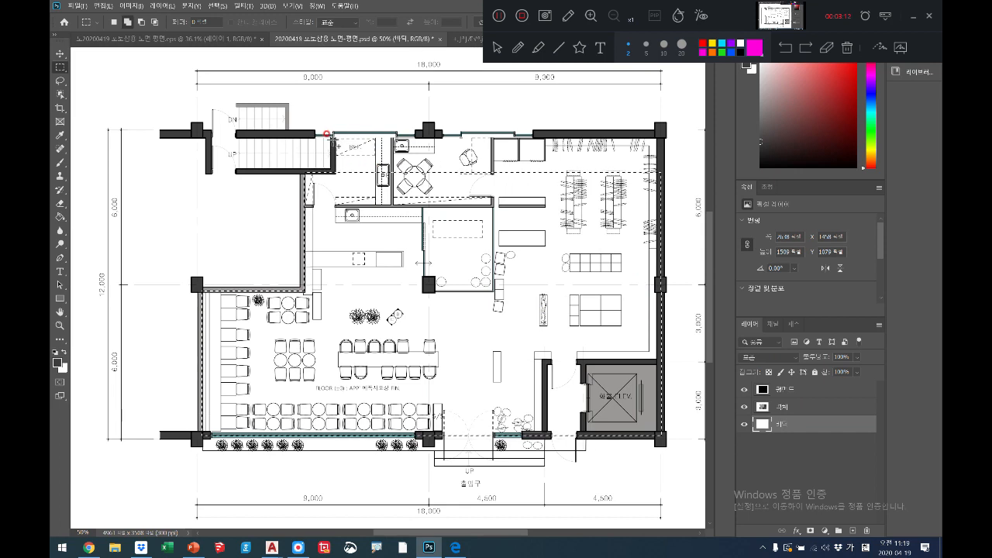
pyautogui.scroll(1, 350, 146)
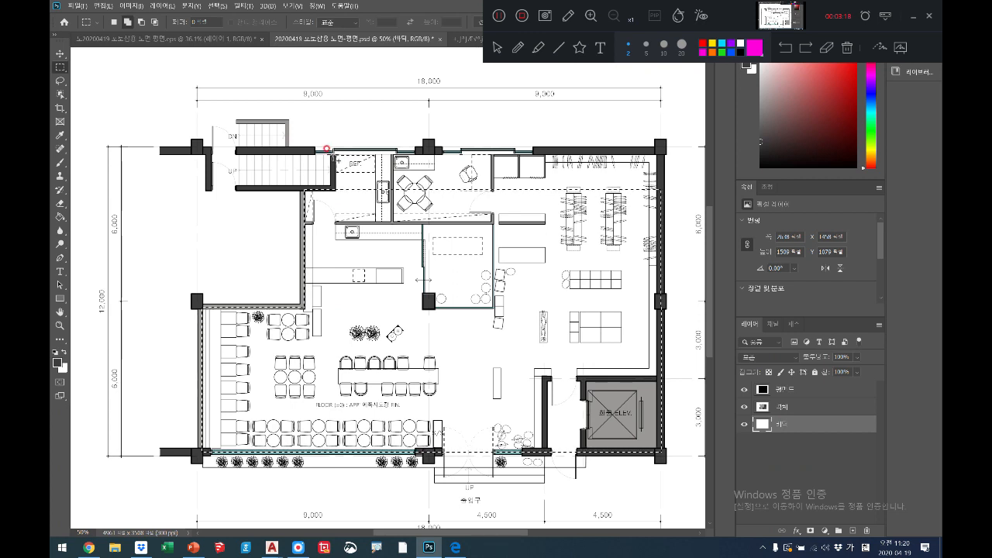
pyautogui.moveTo(482, 195); pyautogui.dragTo(665, 211)
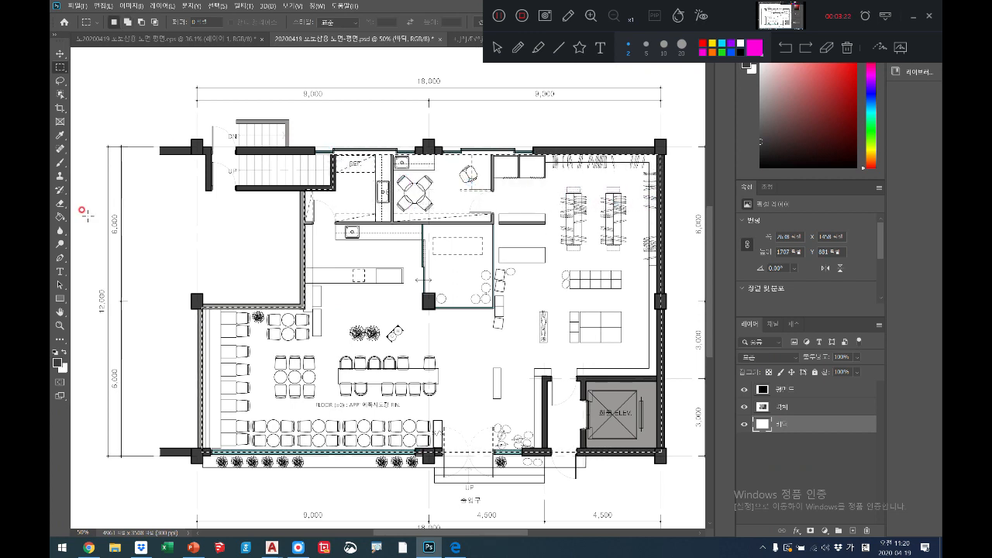
# - Examine the selection edges along the upper kitchen and meeting room walls and the entrance glazing, and review the whole plan
pyautogui.click(61, 325)
pyautogui.moveTo(354, 170); pyautogui.dragTo(361, 175)
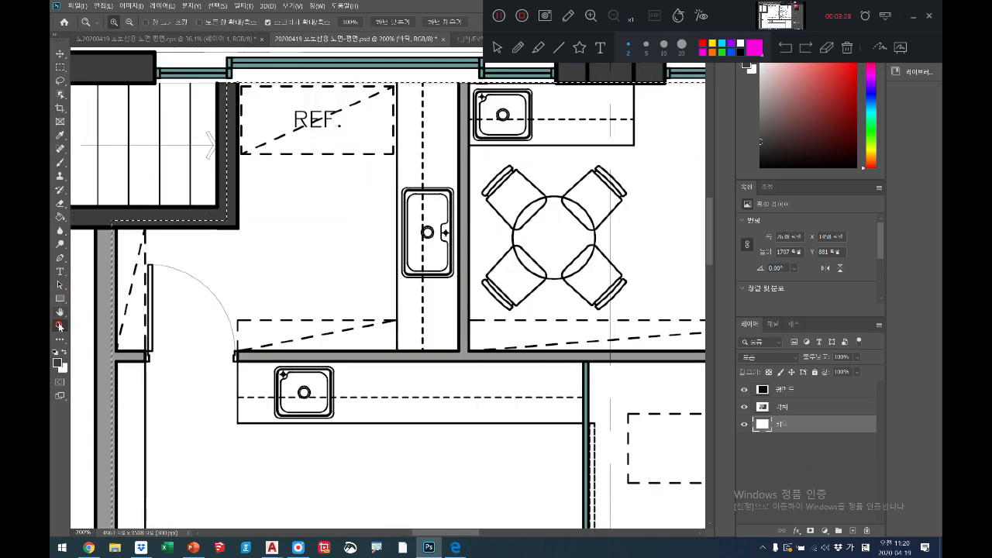
pyautogui.click(60, 311)
pyautogui.moveTo(554, 271); pyautogui.dragTo(348, 288)
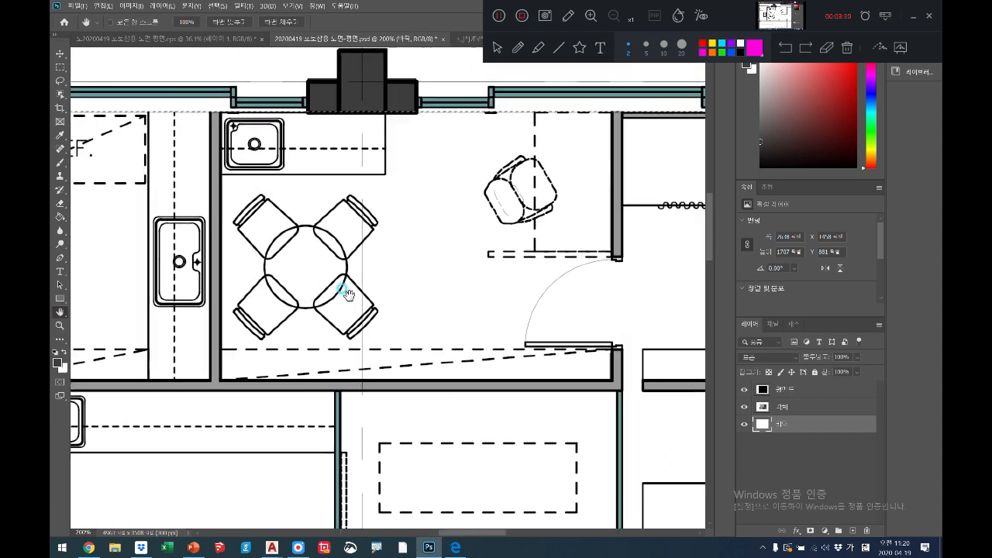
pyautogui.moveTo(518, 257); pyautogui.dragTo(349, 259)
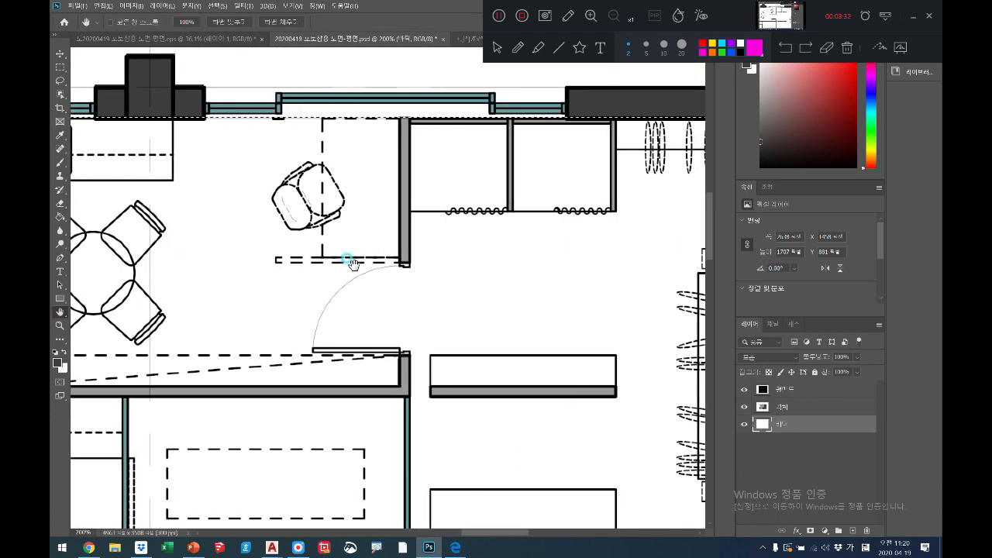
pyautogui.click(59, 325)
pyautogui.rightClick(195, 316)
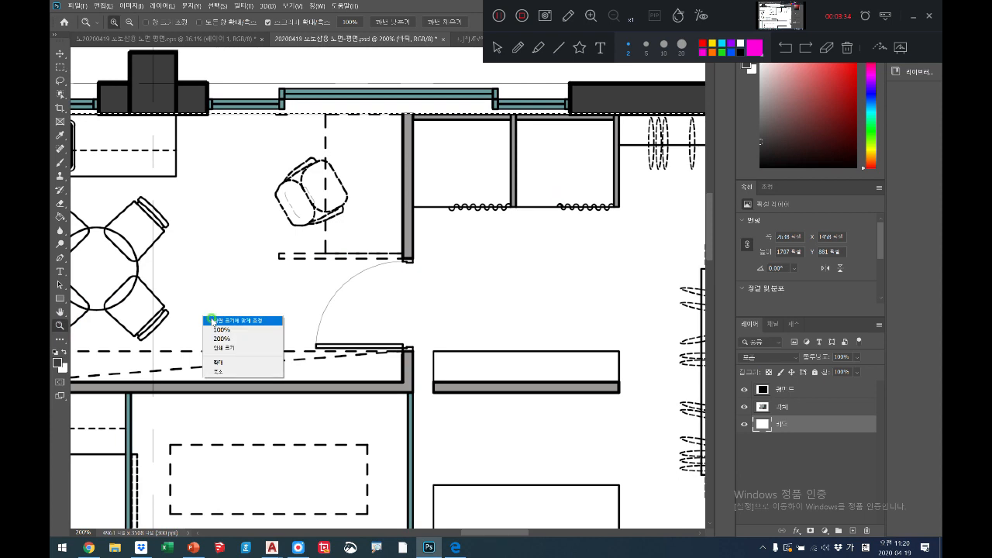
pyautogui.click(213, 320)
pyautogui.moveTo(446, 382); pyautogui.dragTo(442, 377)
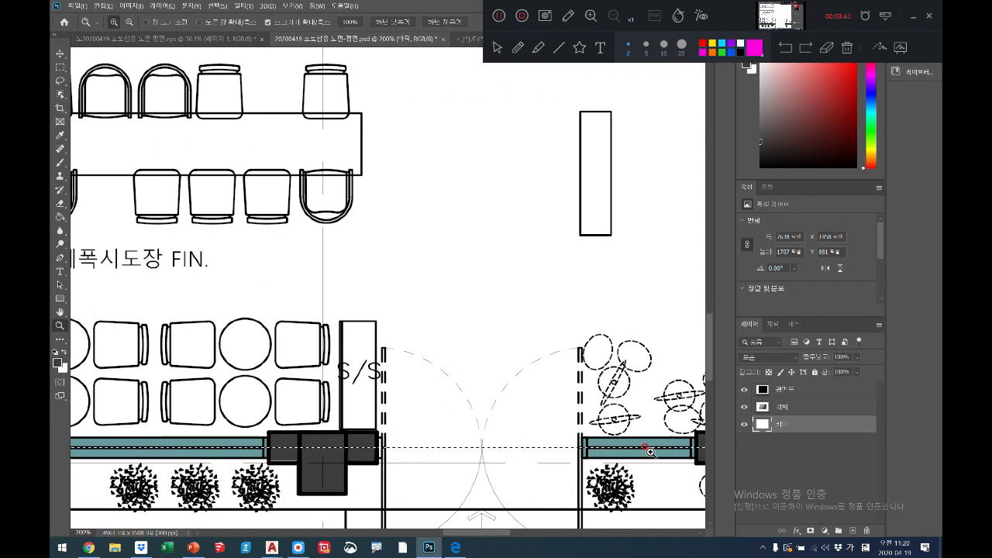
pyautogui.rightClick(480, 349)
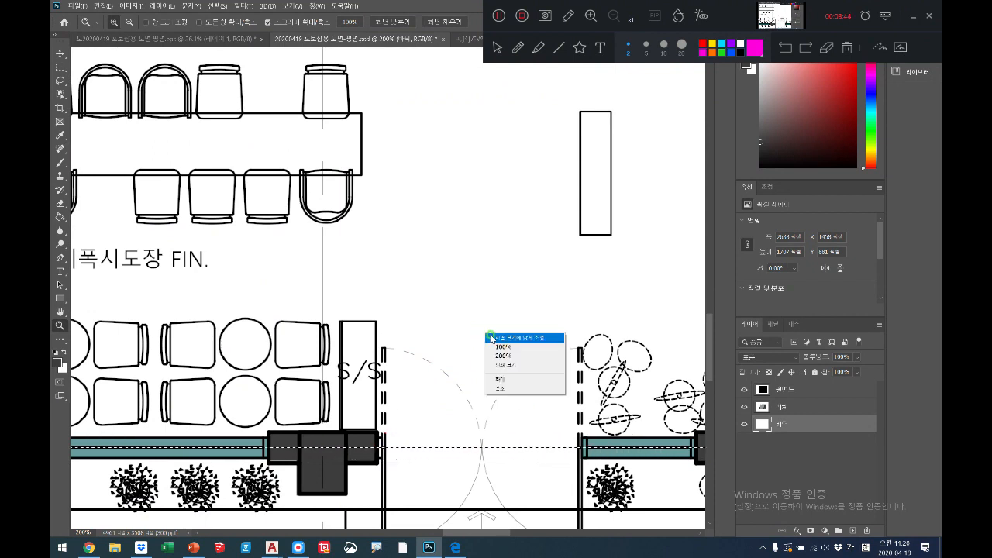
pyautogui.click(500, 337)
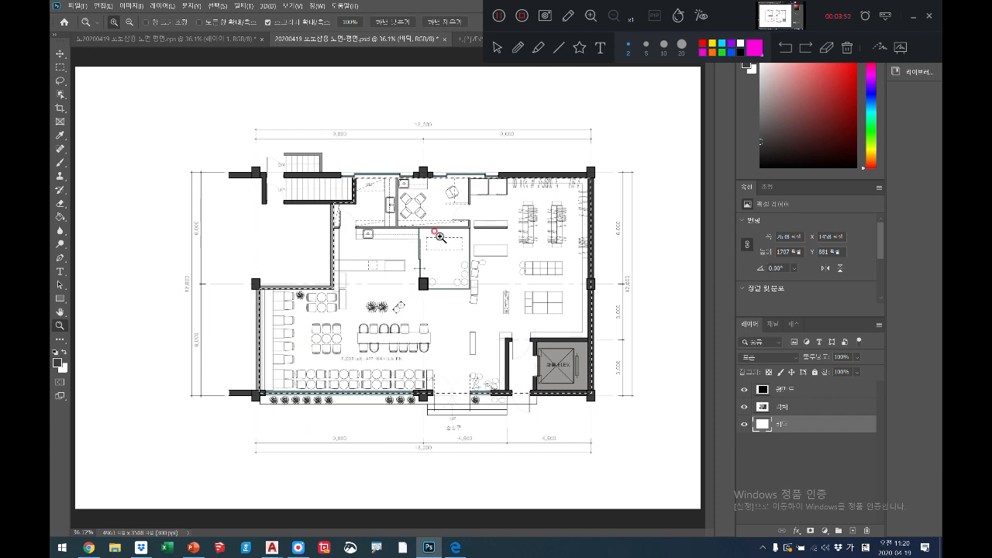
# - Switch to Chrome and search Google Images in a new tab for 노출콘크리트바닥
pyautogui.click(89, 547)
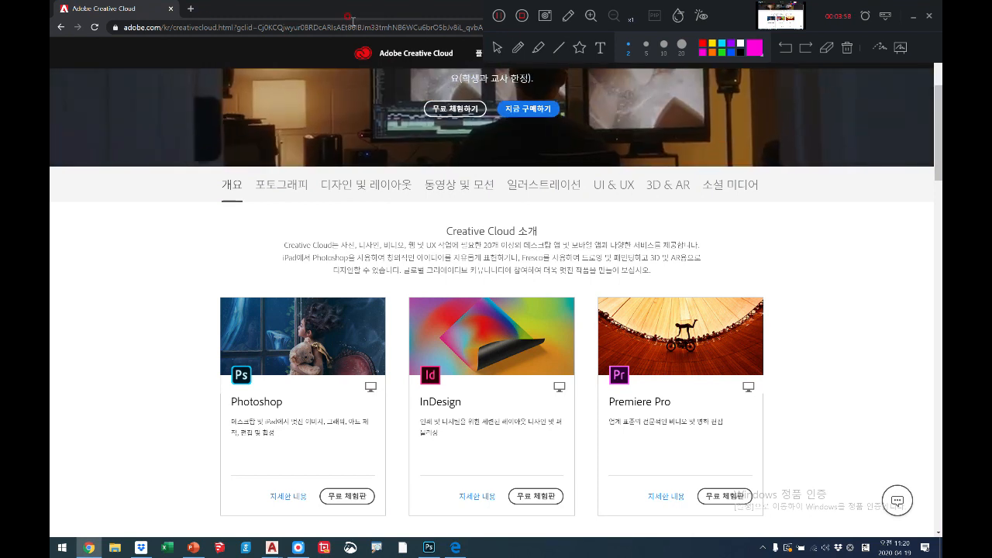
pyautogui.click(190, 7)
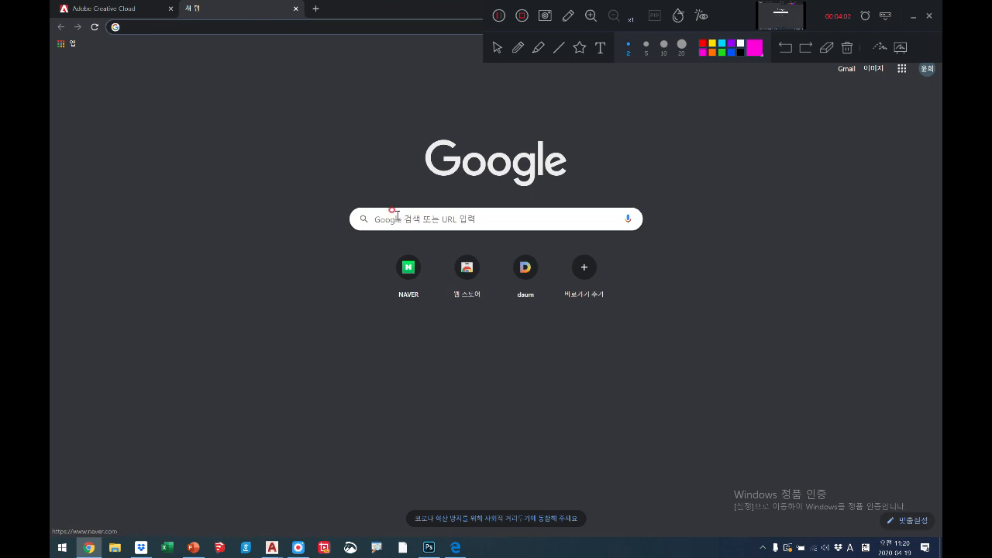
pyautogui.click(414, 215)
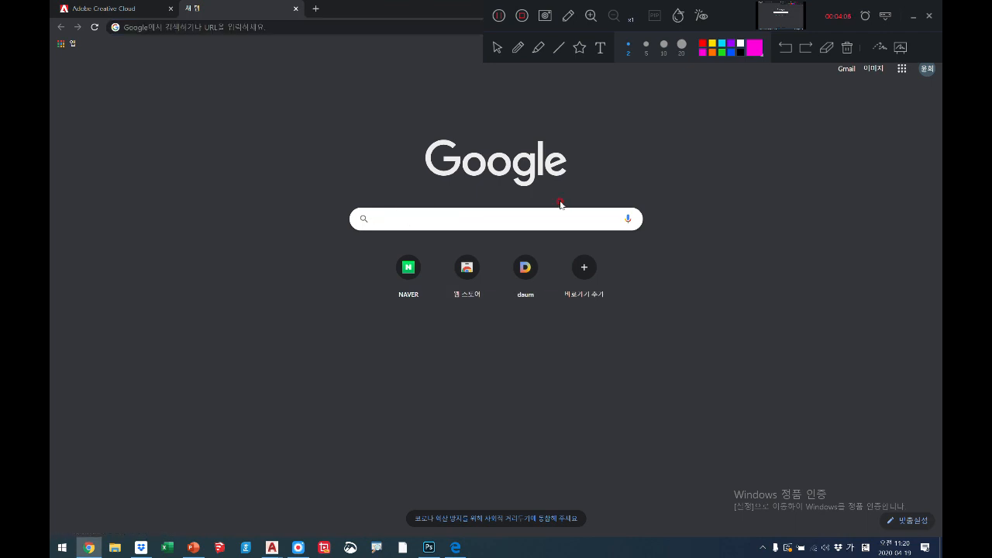
pyautogui.write('노')
pyautogui.write('출고')
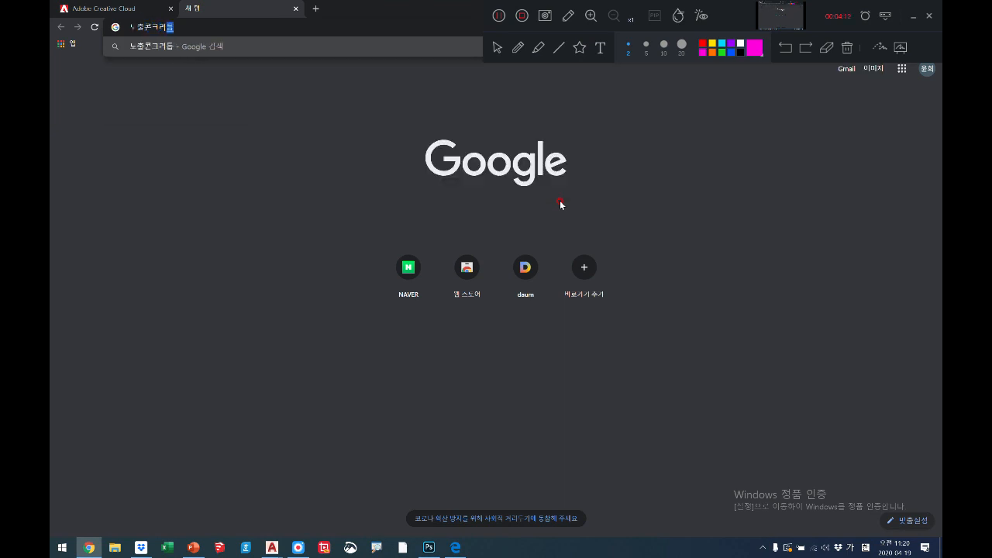
pyautogui.write('크리트바닥')
pyautogui.press('Return')
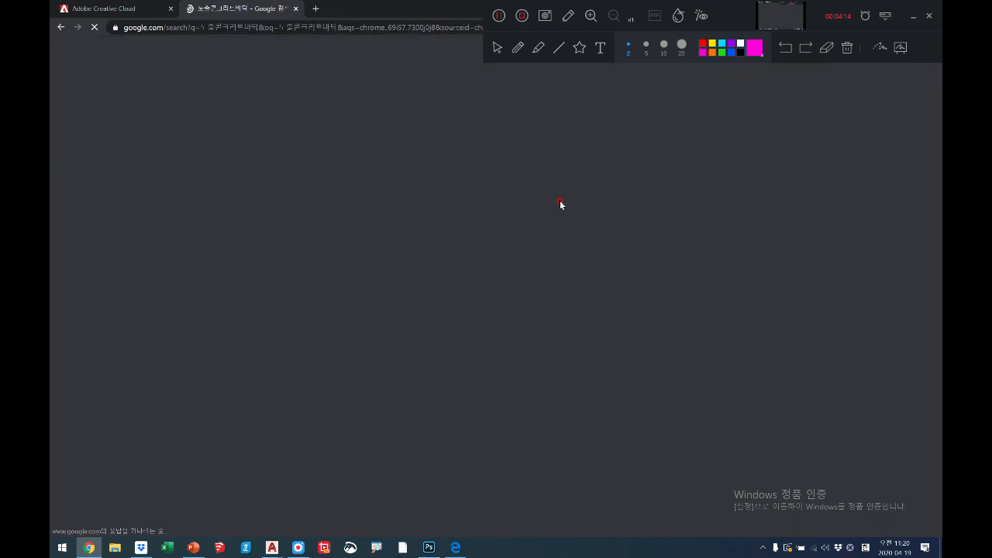
pyautogui.click(234, 199)
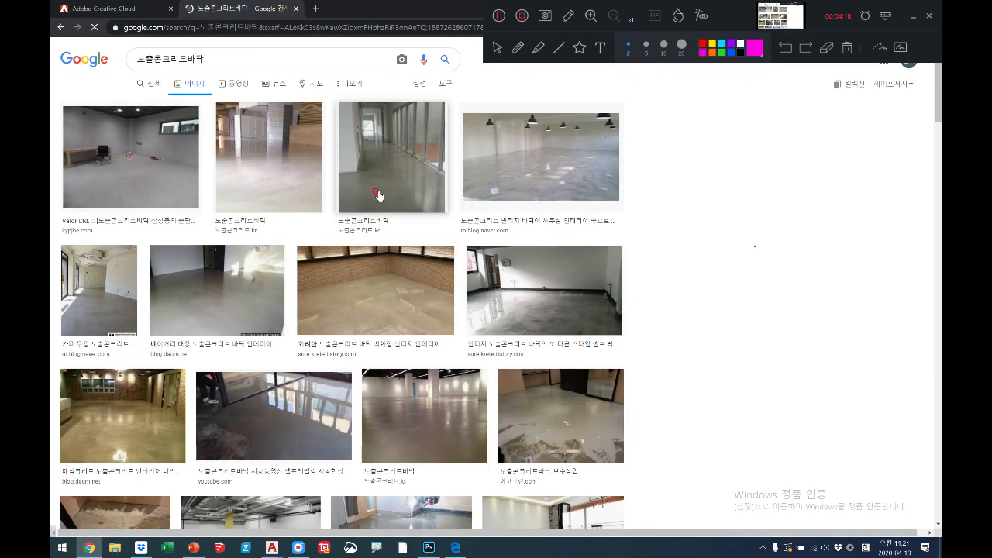
# - Browse the exposed-concrete floor photos for a suitable floor finish, previewing the YouTube and Pinterest examples
pyautogui.scroll(-3, 382, 192)
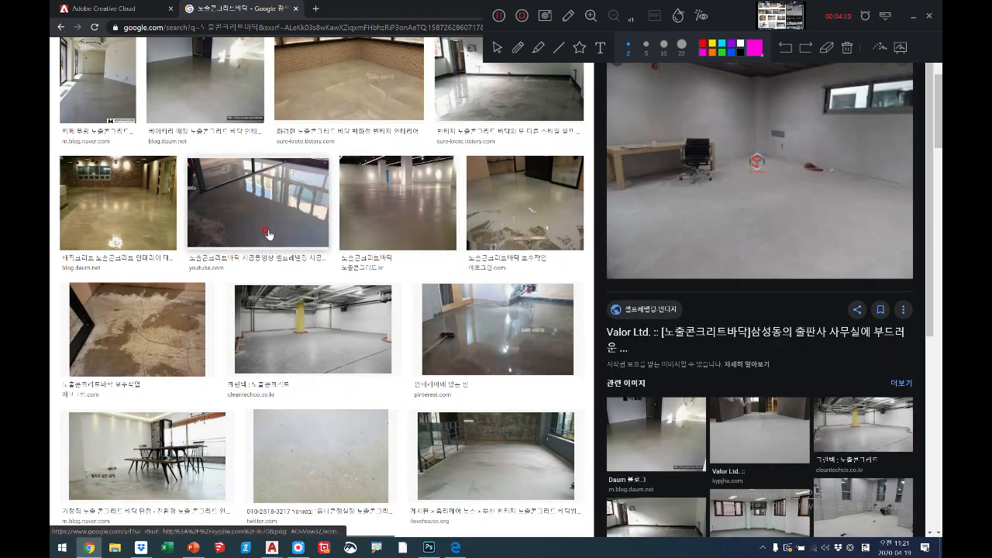
pyautogui.click(293, 221)
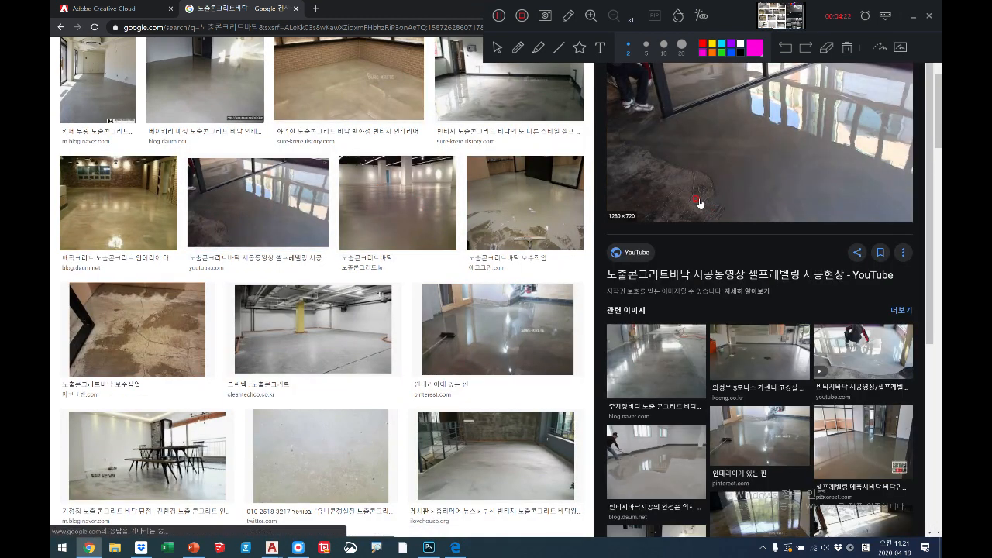
pyautogui.click(497, 329)
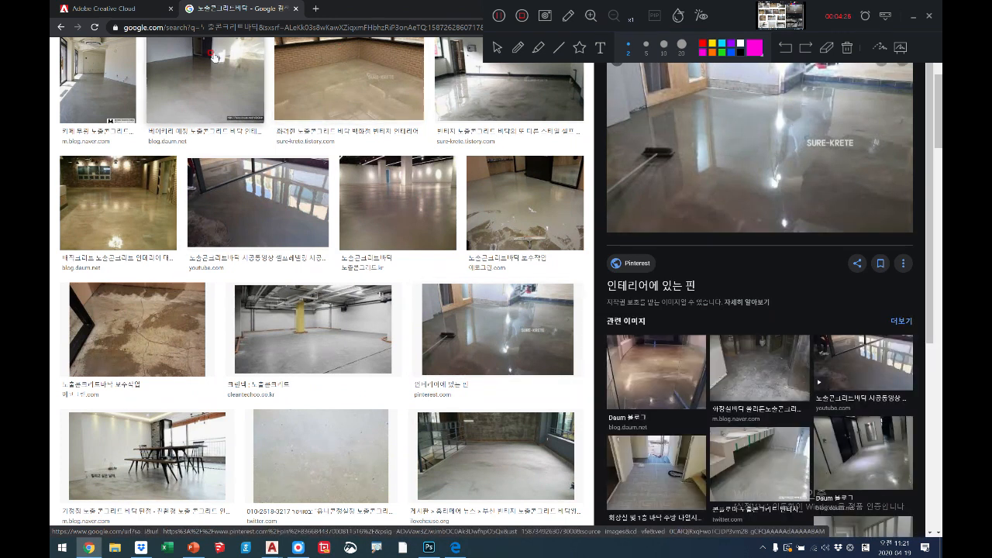
pyautogui.scroll(3, 248, 181)
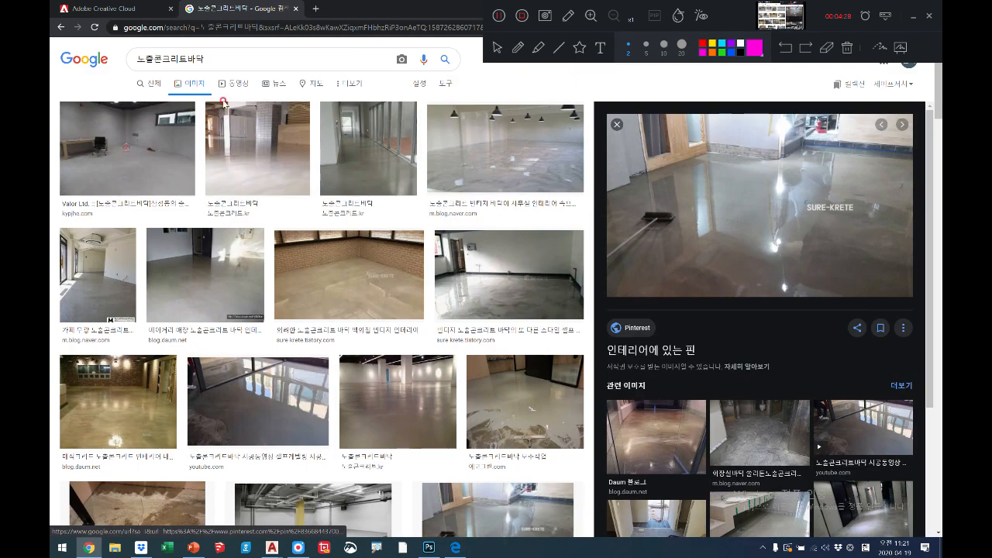
pyautogui.scroll(-5, 341, 203)
pyautogui.scroll(-3, 340, 205)
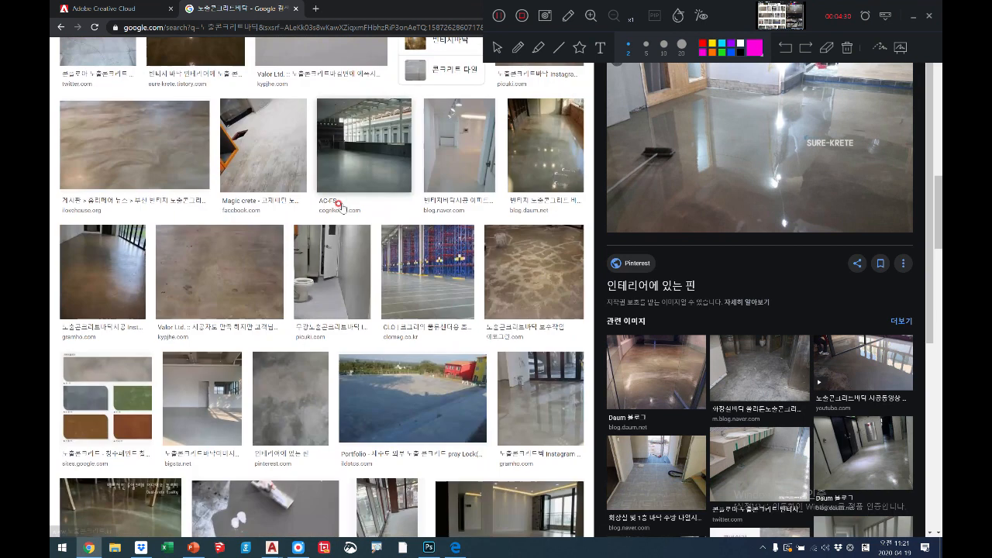
pyautogui.scroll(-3, 339, 205)
pyautogui.scroll(-4, 340, 206)
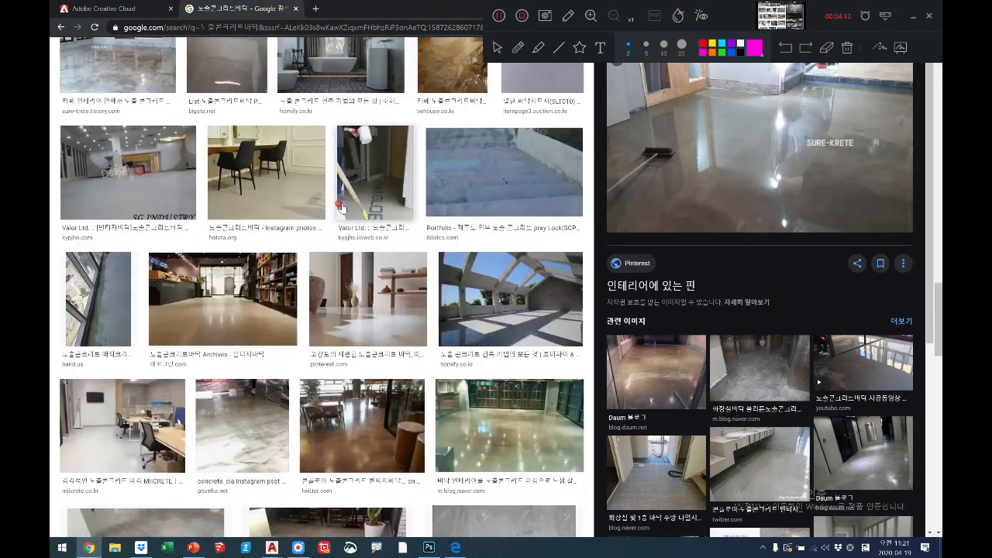
pyautogui.scroll(5, 339, 206)
pyautogui.scroll(-5, 340, 205)
pyautogui.scroll(-5, 339, 206)
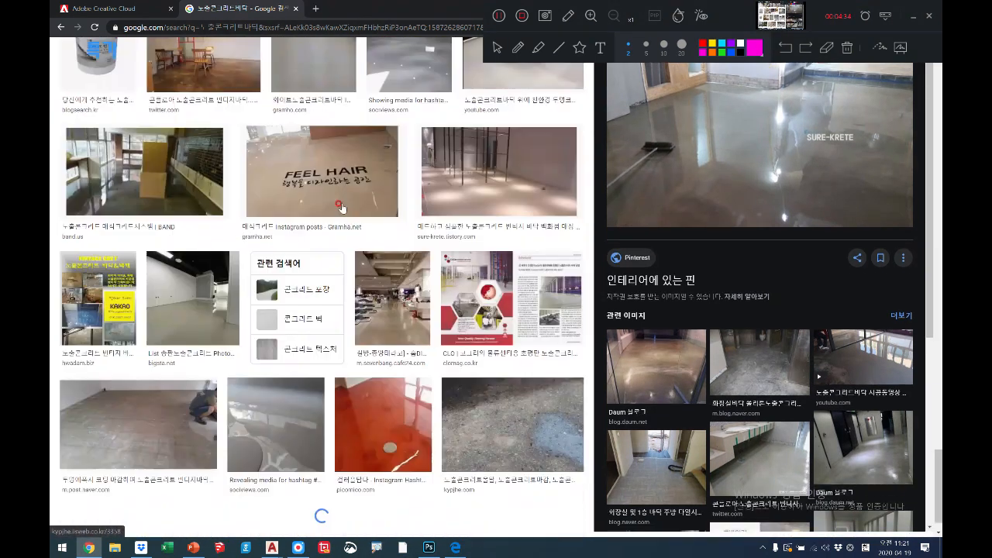
# - Look through the image results of the related searches 콘크리트 텍스처 and 화이트 콘크리트 텍스처
pyautogui.click(315, 336)
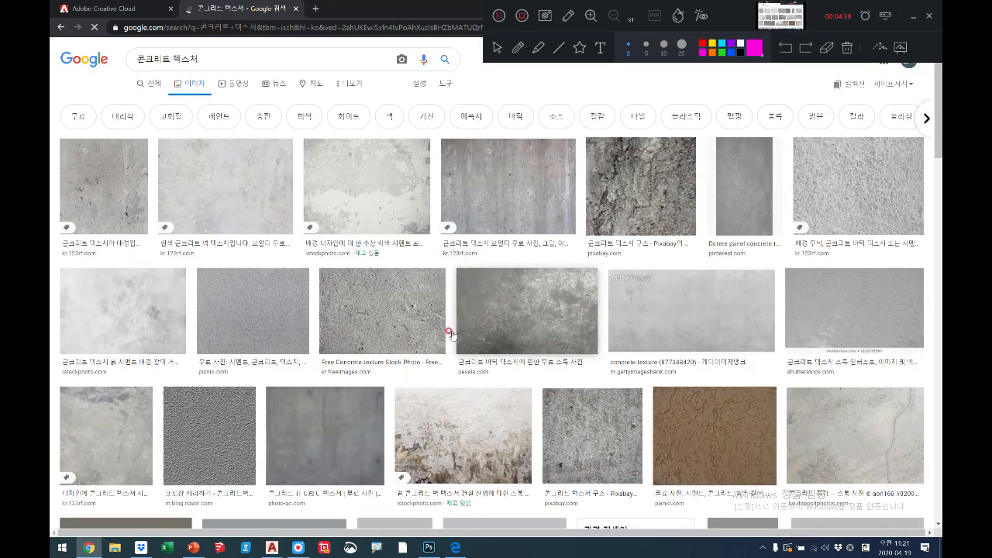
pyautogui.scroll(-2, 561, 325)
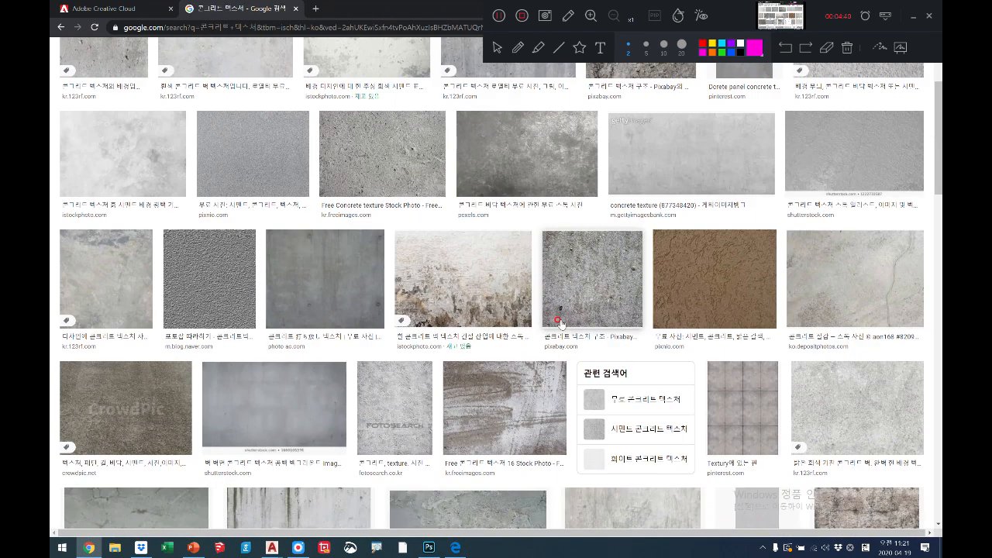
pyautogui.scroll(-3, 560, 318)
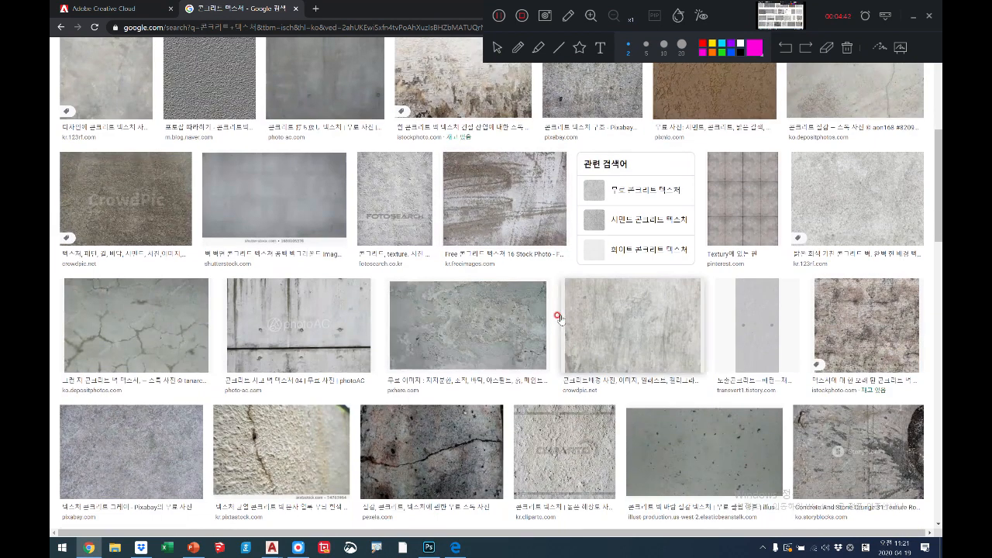
pyautogui.click(669, 250)
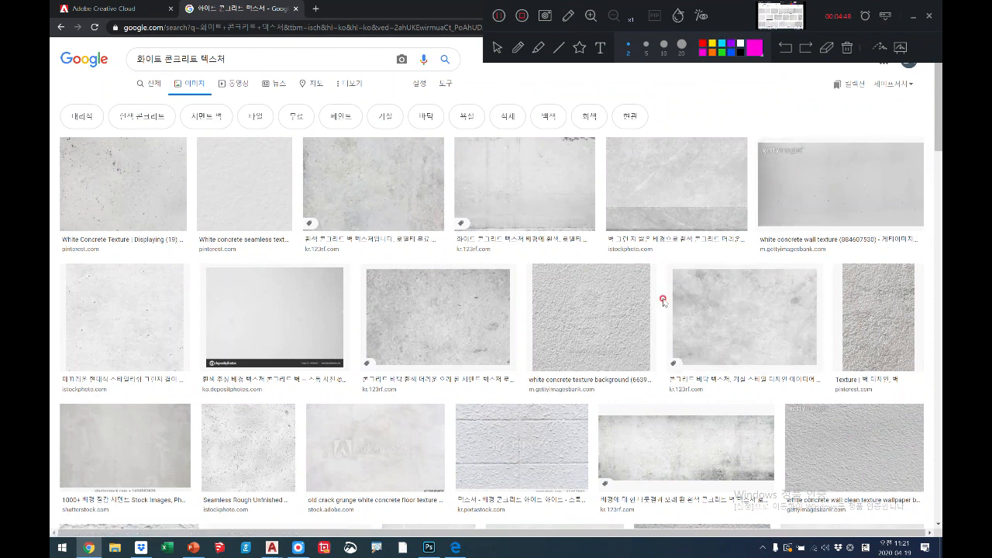
pyautogui.scroll(-3, 663, 301)
pyautogui.scroll(-6, 661, 301)
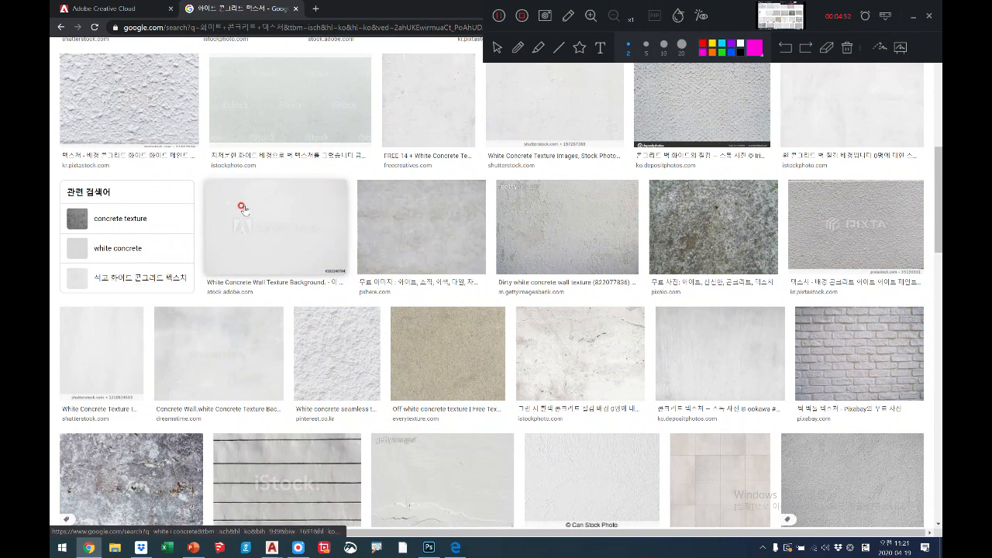
# - Follow the related search concrete texture and look through its images for a usable floor texture
pyautogui.click(120, 221)
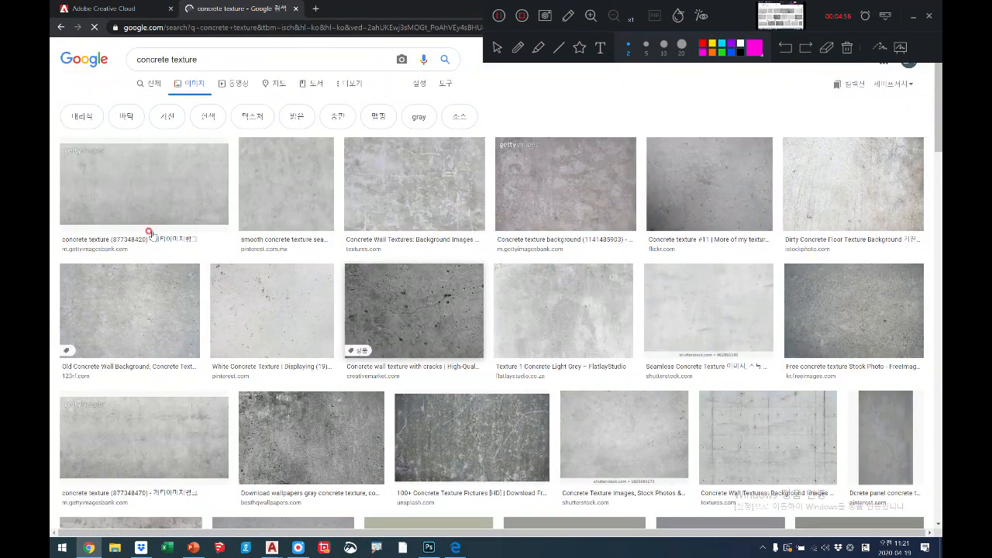
pyautogui.scroll(-3, 594, 292)
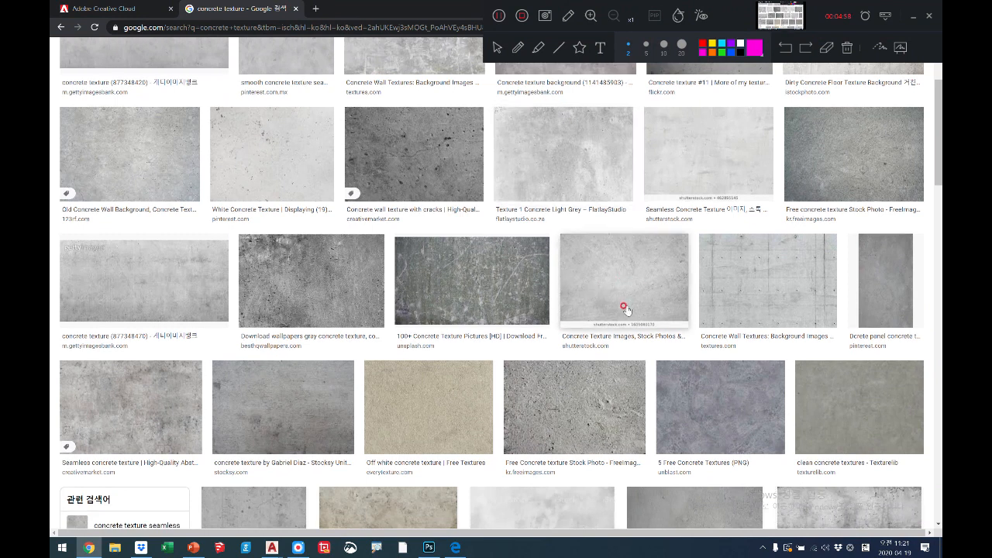
pyautogui.scroll(-3, 319, 382)
pyautogui.scroll(-1, 318, 383)
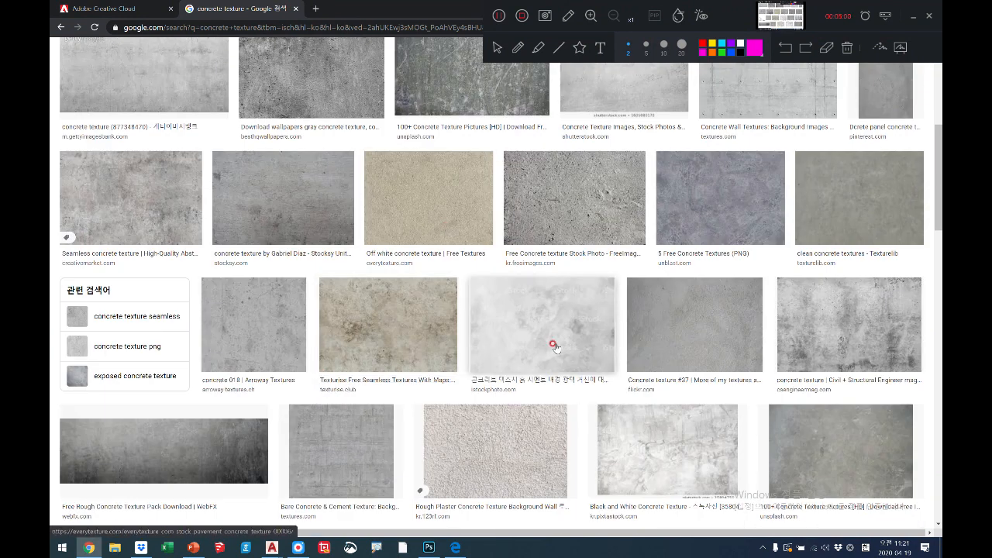
pyautogui.scroll(-1, 553, 344)
pyautogui.scroll(-2, 556, 347)
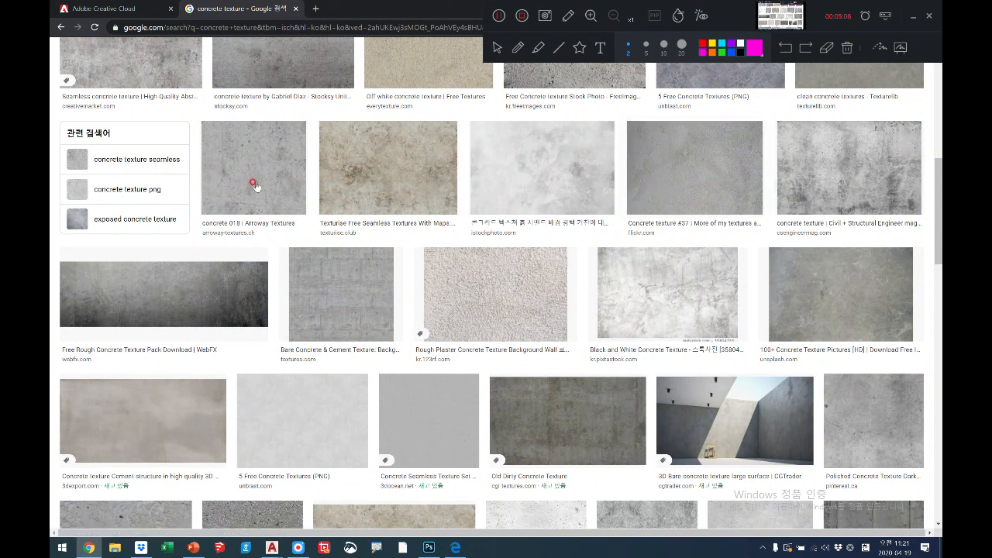
# - Follow the related search concrete texture png and look through its images for a suitable floor texture
pyautogui.click(127, 192)
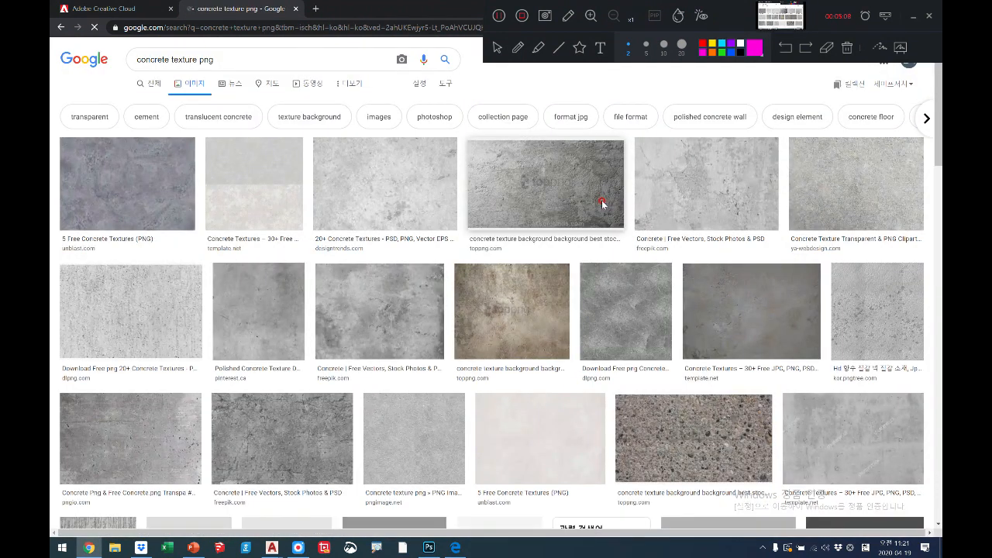
pyautogui.scroll(-4, 489, 260)
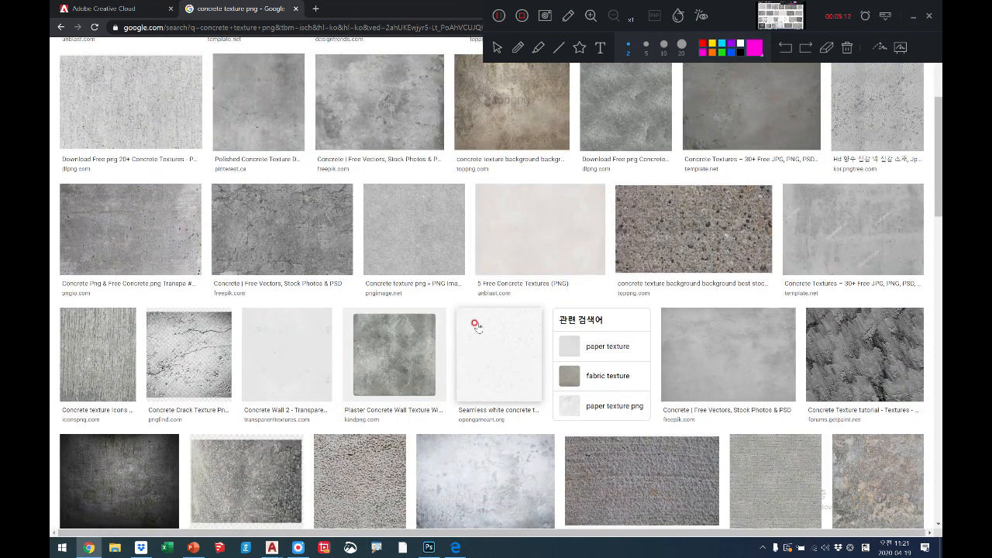
pyautogui.scroll(4, 477, 314)
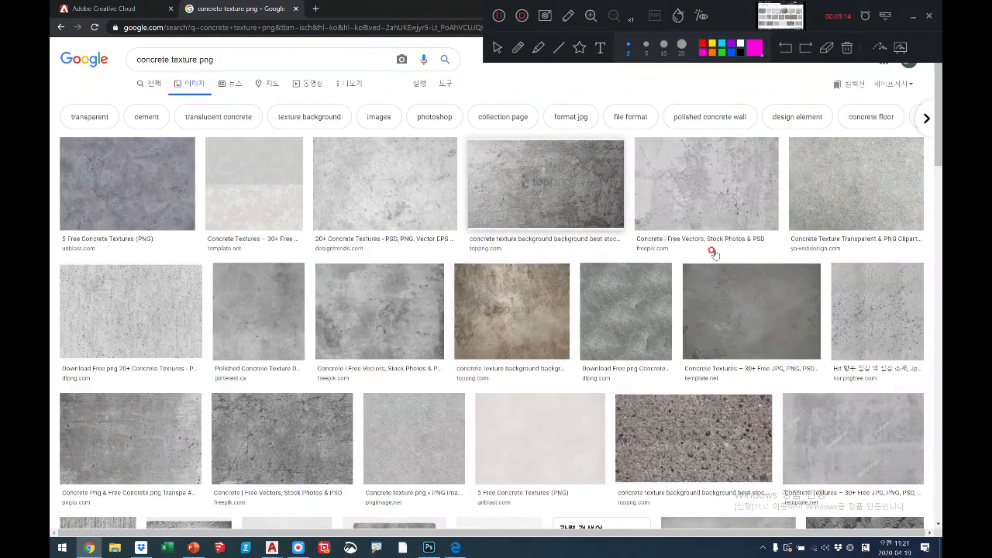
pyautogui.scroll(-3, 316, 282)
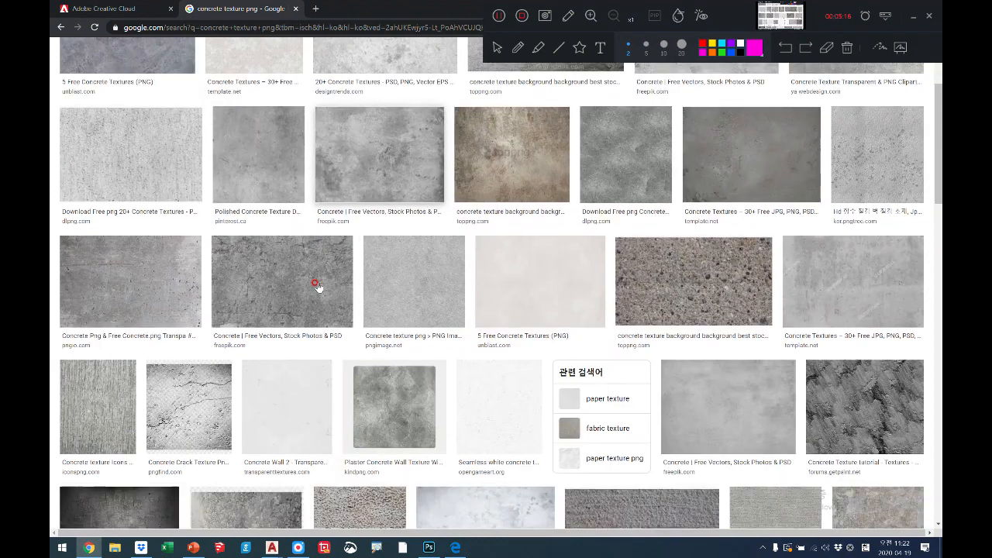
pyautogui.scroll(-4, 317, 285)
pyautogui.scroll(-5, 317, 285)
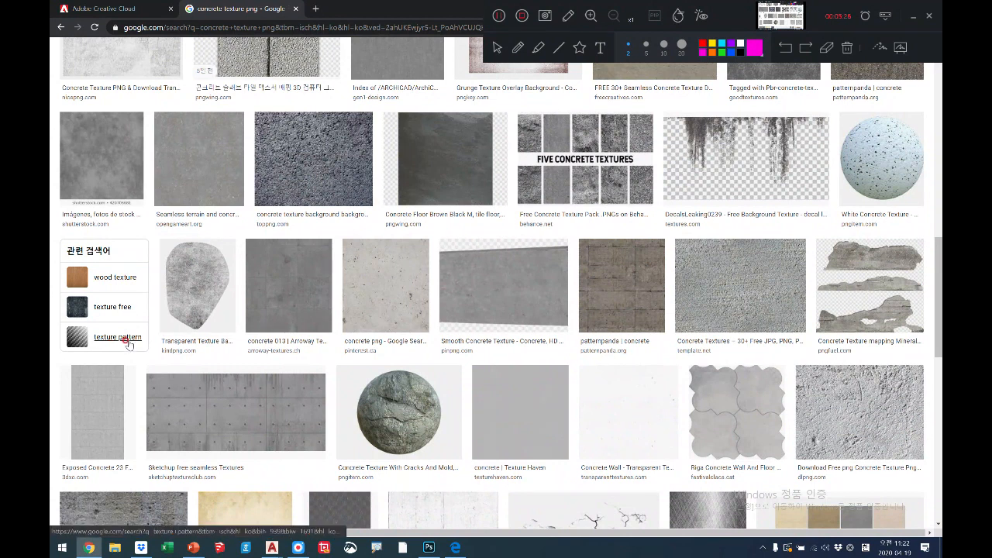
pyautogui.scroll(-5, 143, 339)
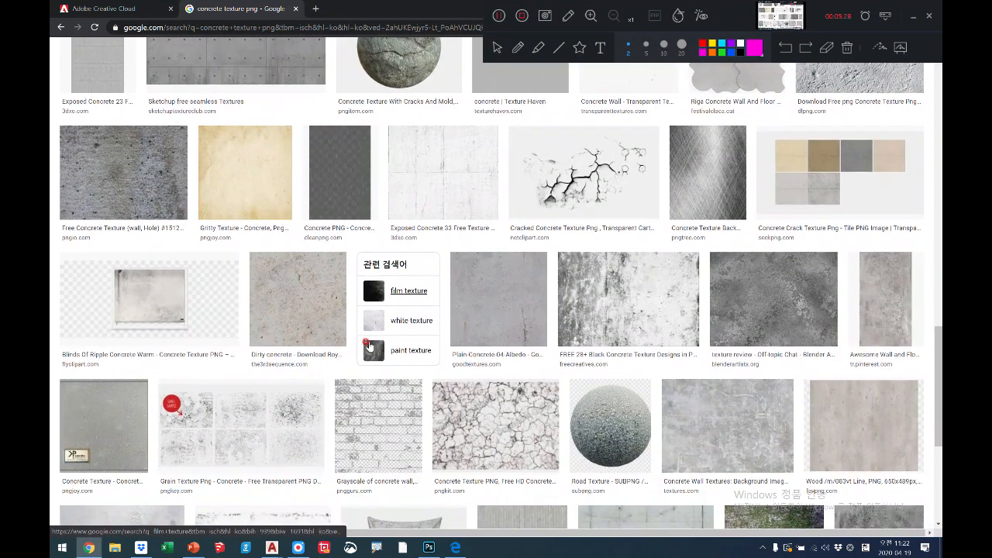
pyautogui.scroll(-4, 504, 294)
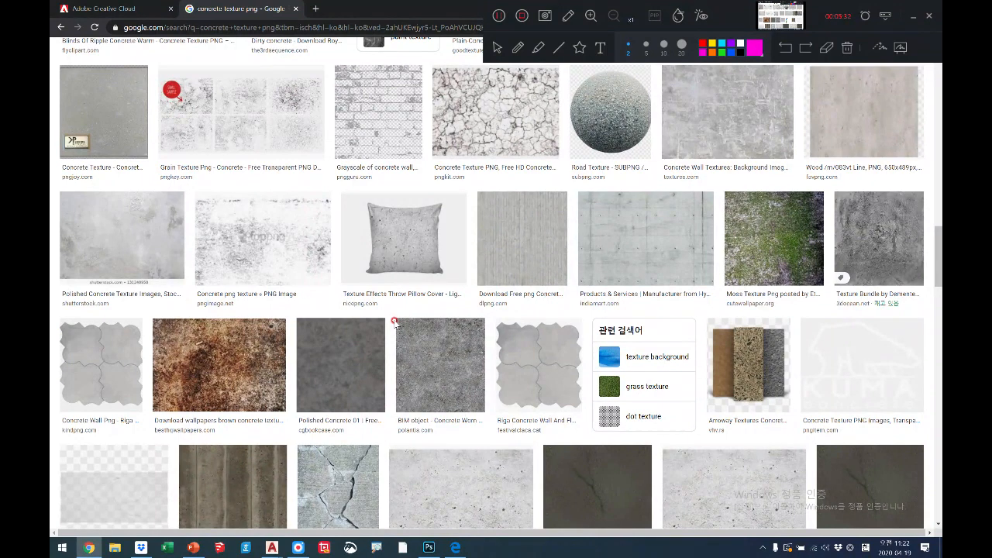
pyautogui.scroll(-3, 395, 323)
pyautogui.scroll(6, 496, 321)
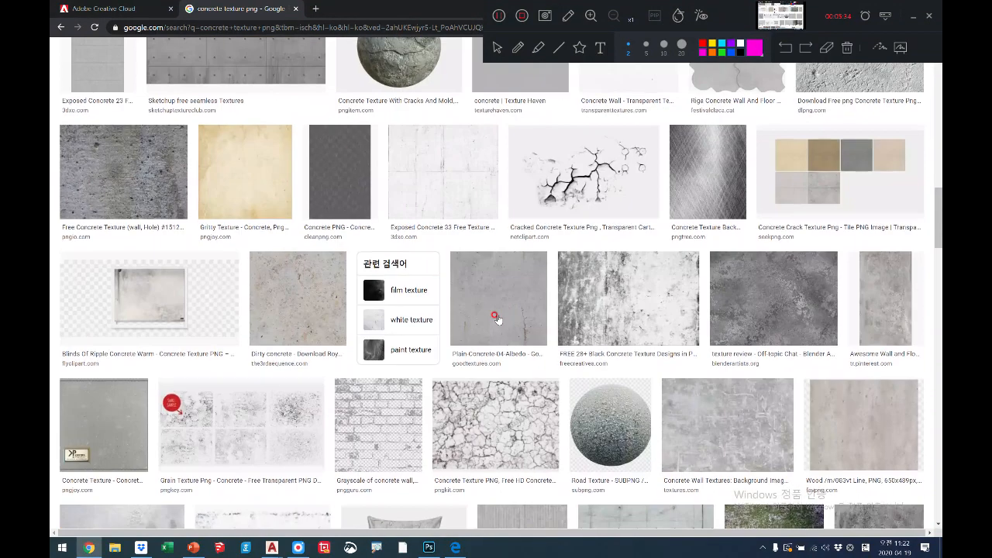
pyautogui.scroll(10, 496, 318)
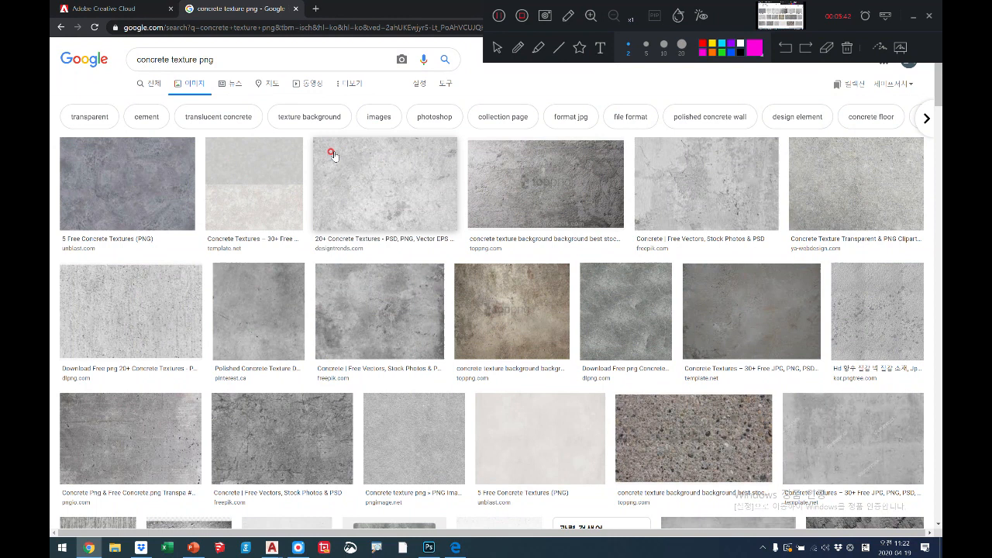
# - Narrow the image results to cement and save the plain light-grey Freepik concrete image to the computer
pyautogui.click(145, 118)
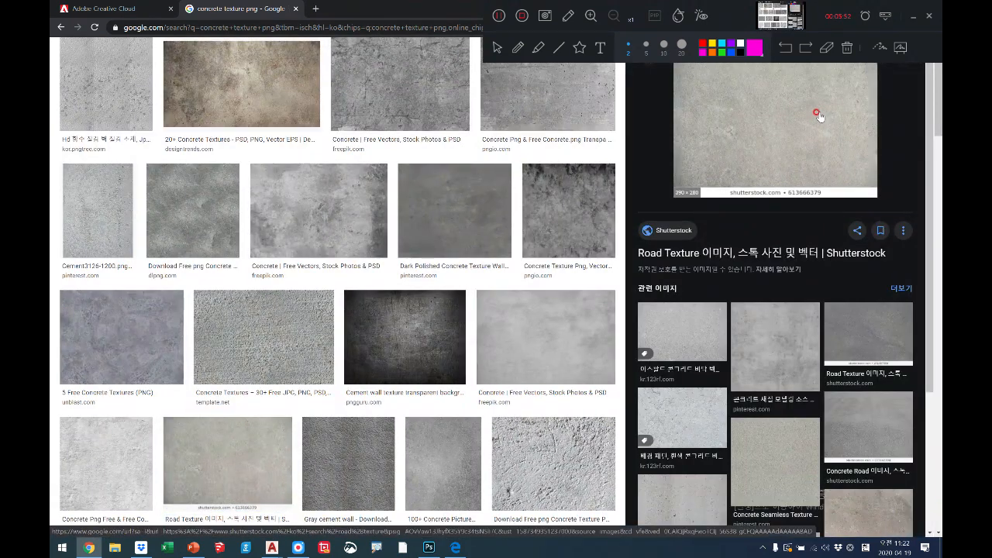
pyautogui.click(594, 364)
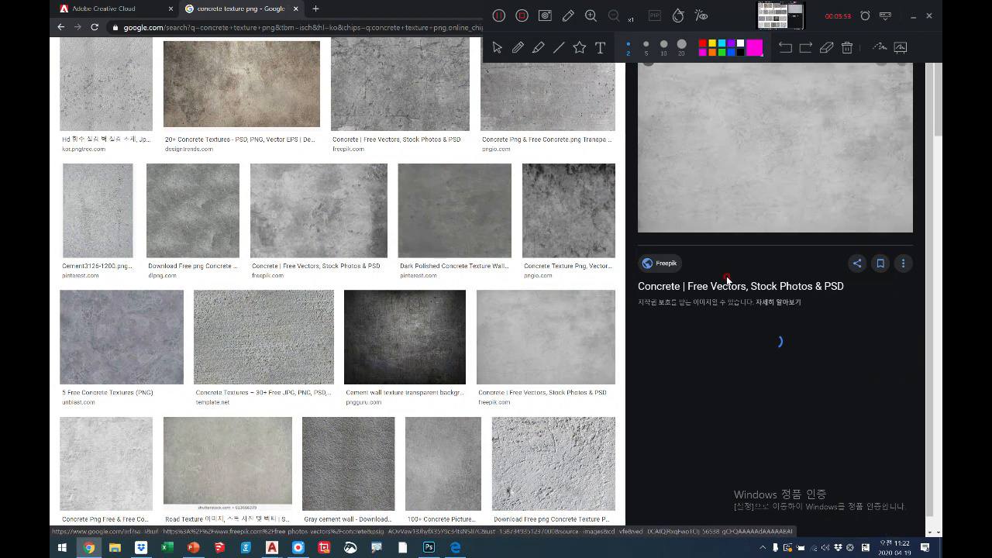
pyautogui.rightClick(775, 157)
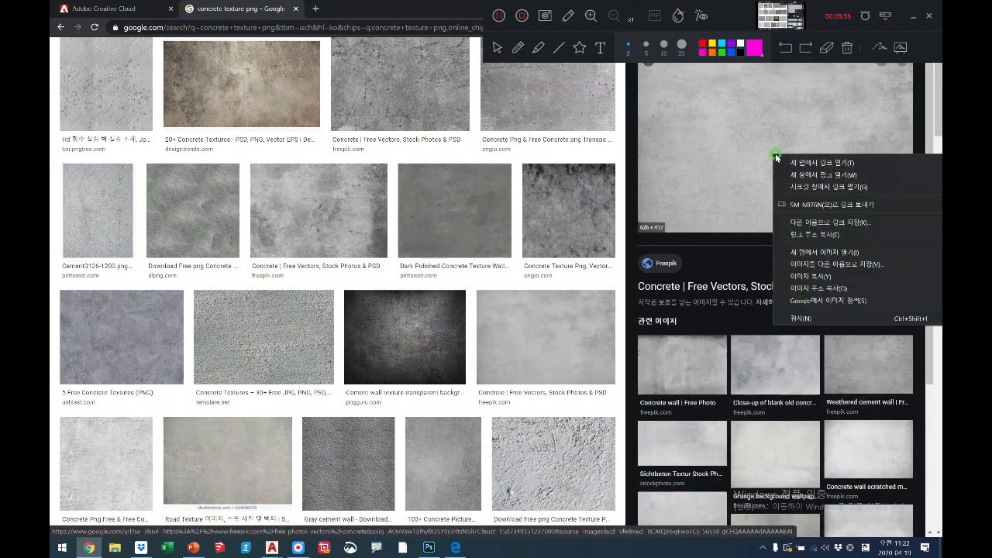
pyautogui.click(826, 265)
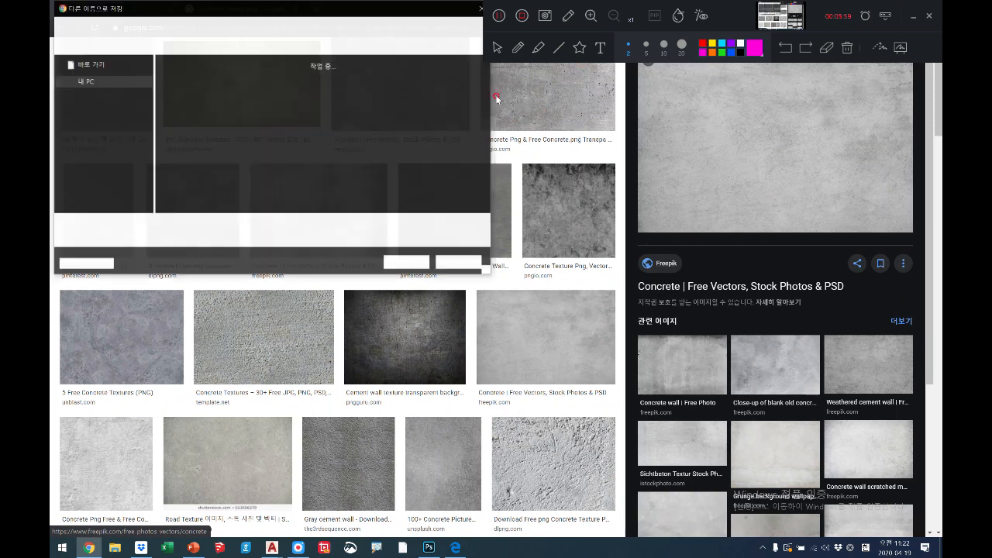
pyautogui.click(404, 263)
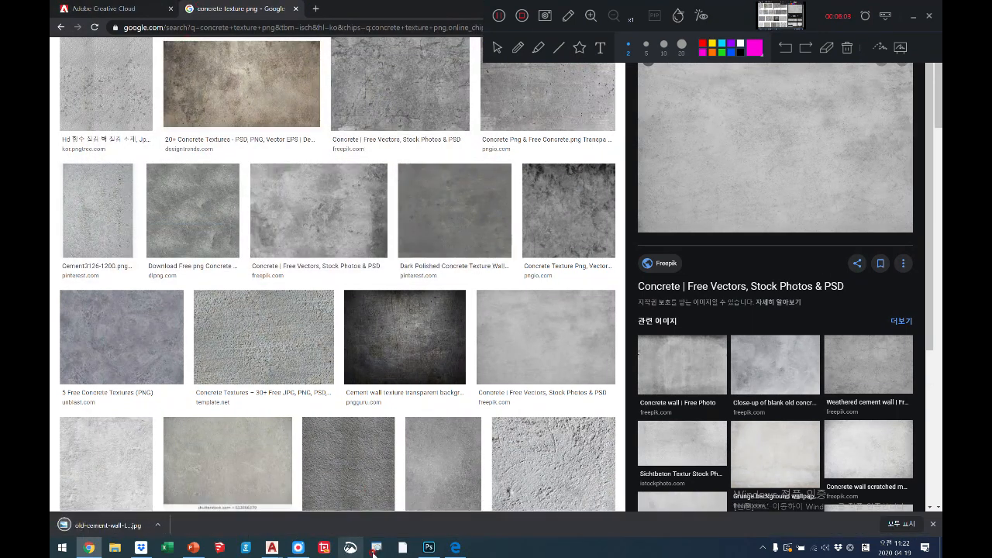
# - Switch to Photoshop and open the downloaded old cement wall texture image from the desktop folder
pyautogui.click(428, 547)
pyautogui.click(83, 10)
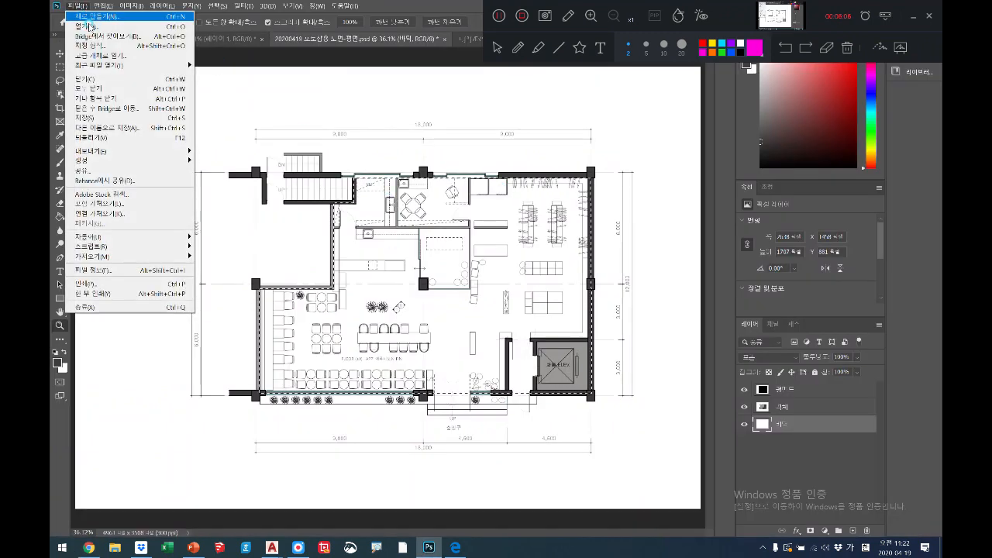
pyautogui.click(521, 141)
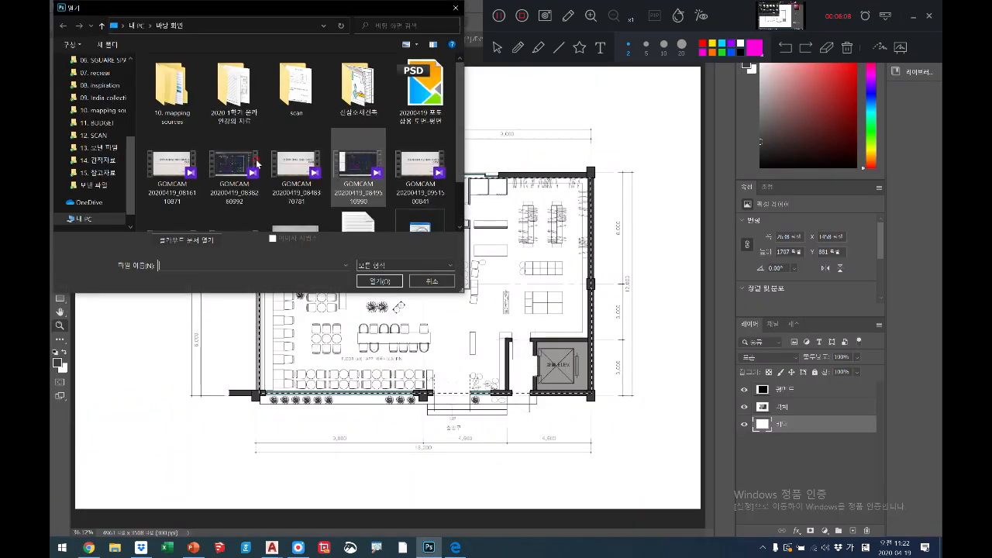
pyautogui.scroll(-1, 463, 199)
pyautogui.click(296, 185)
pyautogui.click(379, 281)
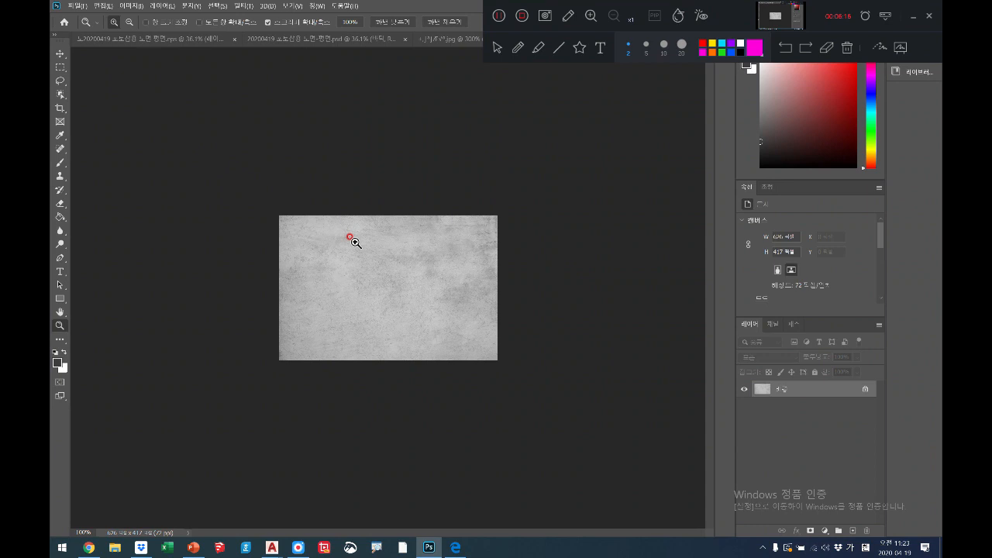
# - Select the whole texture image and define it as a pattern named old-cement-wall-texture_1149-1280.jpg
pyautogui.hotkey('ctrl', 'a')
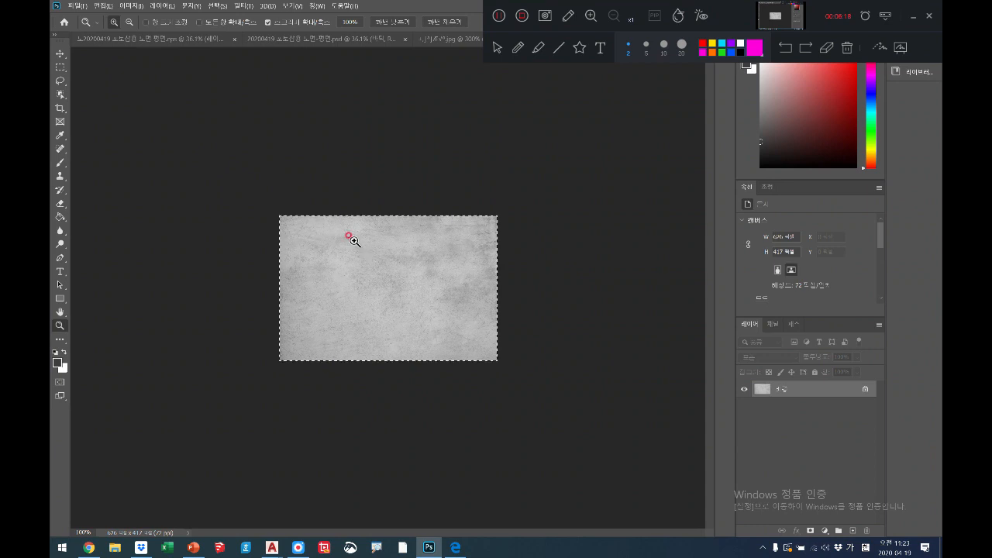
pyautogui.click(111, 6)
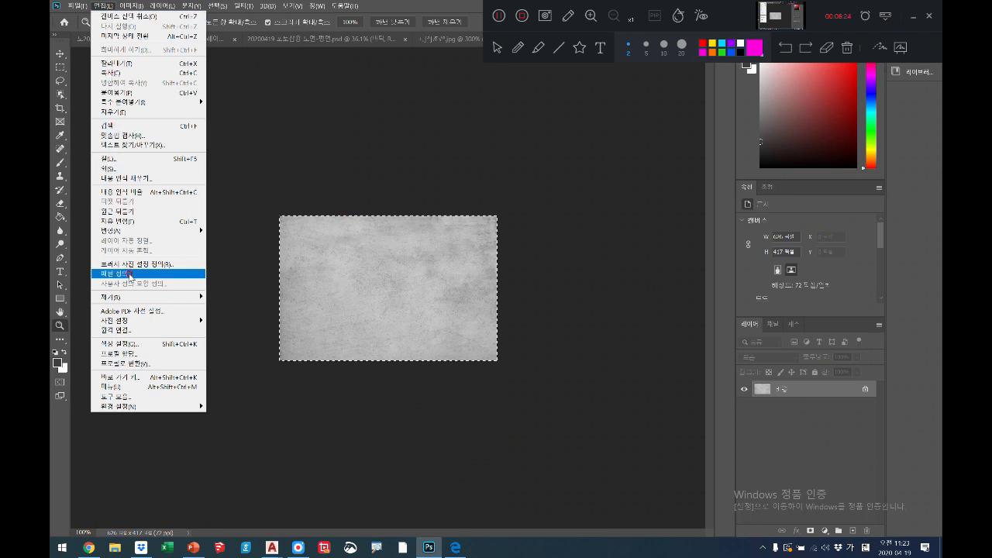
pyautogui.click(131, 274)
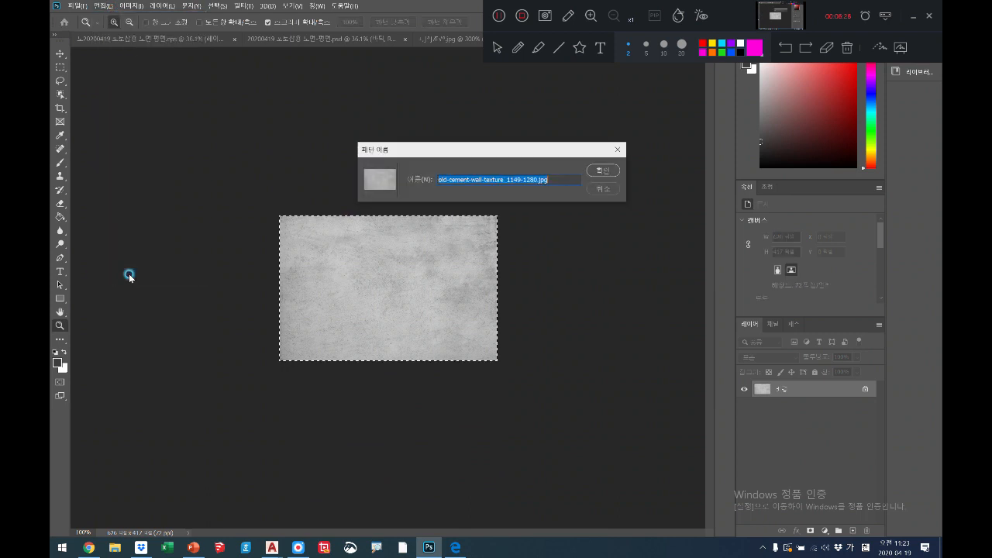
pyautogui.click(609, 172)
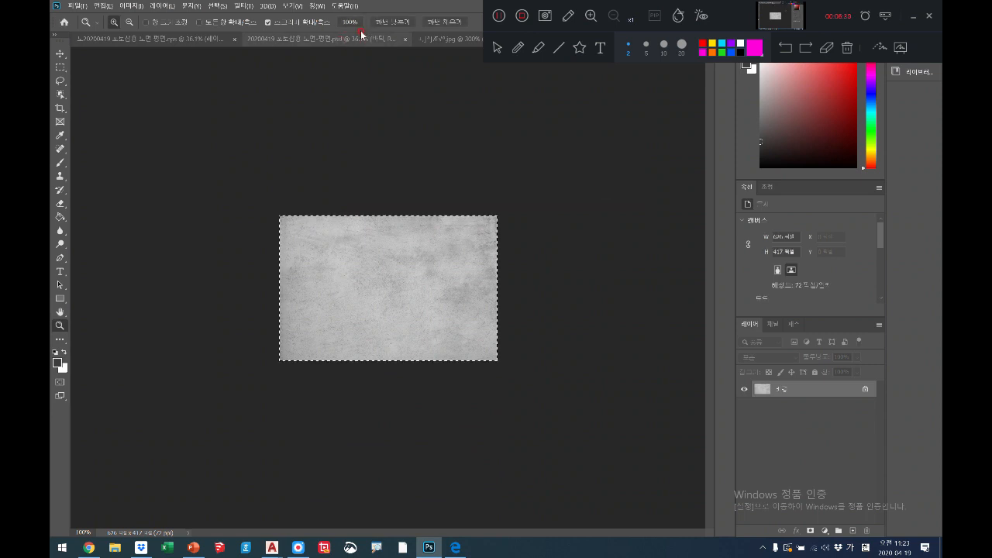
# - Return to the floor plan PSD document, where the floor area is selected
pyautogui.click(103, 6)
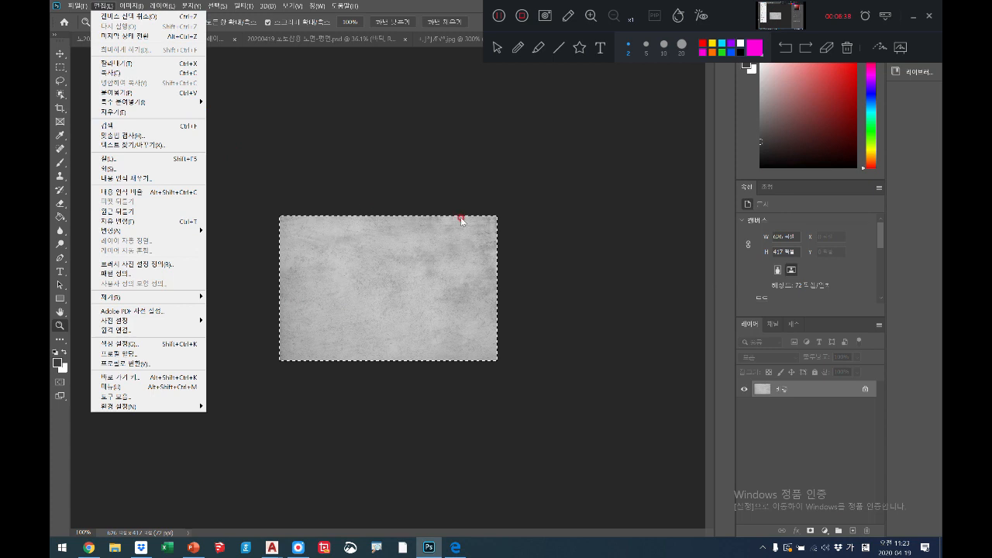
pyautogui.press('Down')
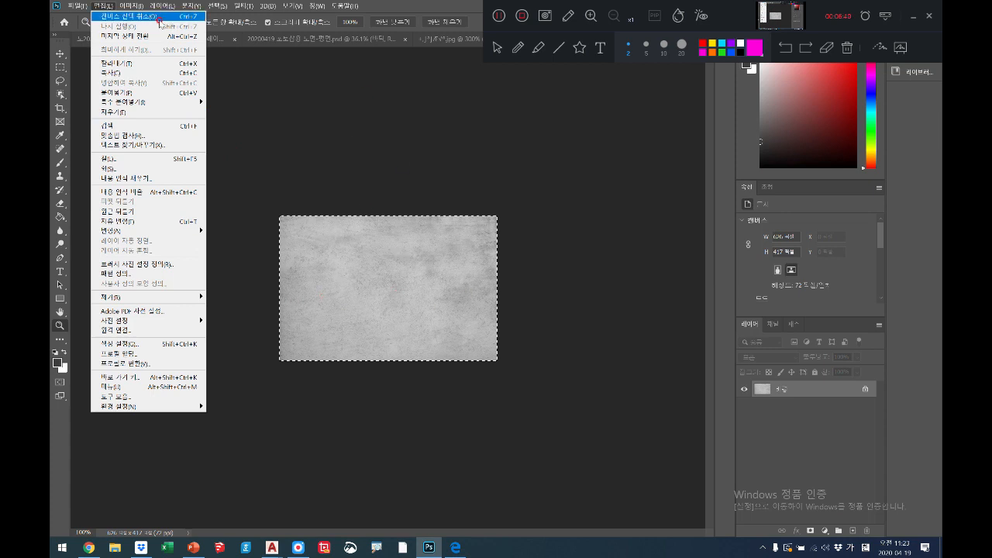
pyautogui.press('Right')
pyautogui.press('Right')
pyautogui.press('Left')
pyautogui.click(376, 41)
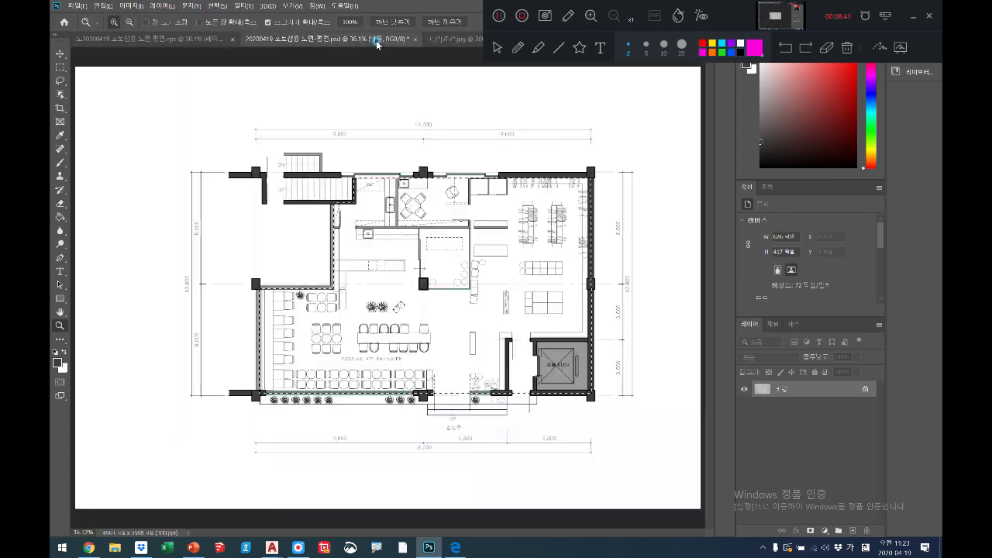
pyautogui.click(103, 6)
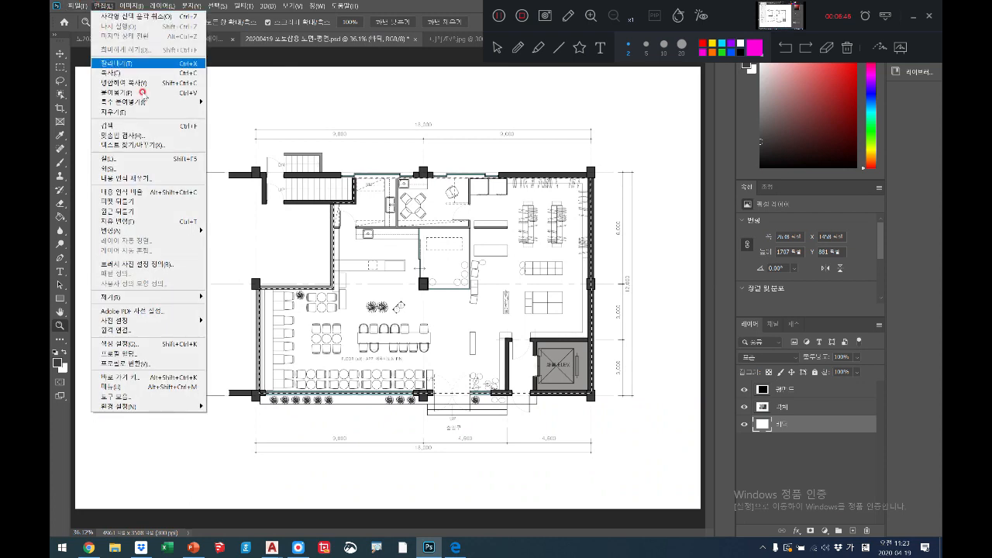
pyautogui.click(142, 159)
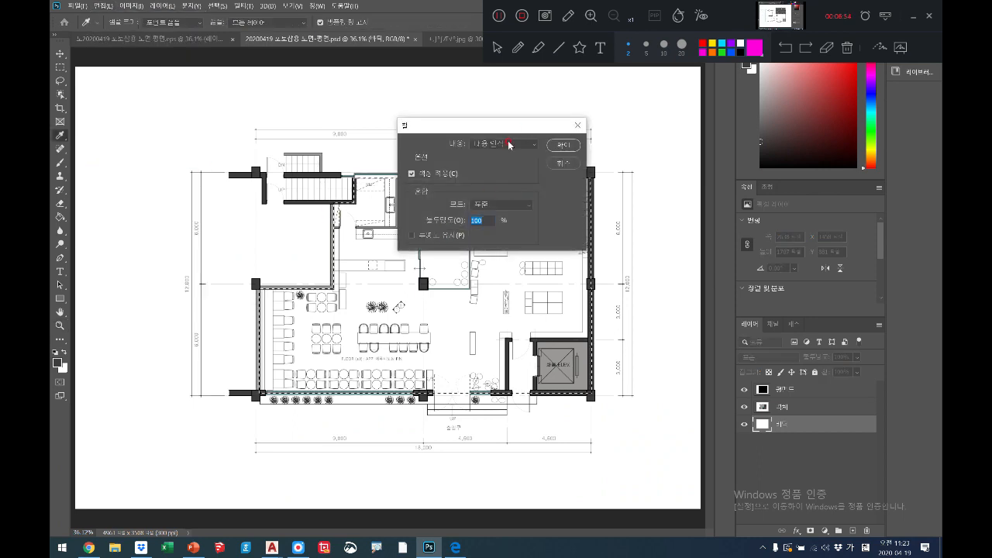
pyautogui.click(531, 144)
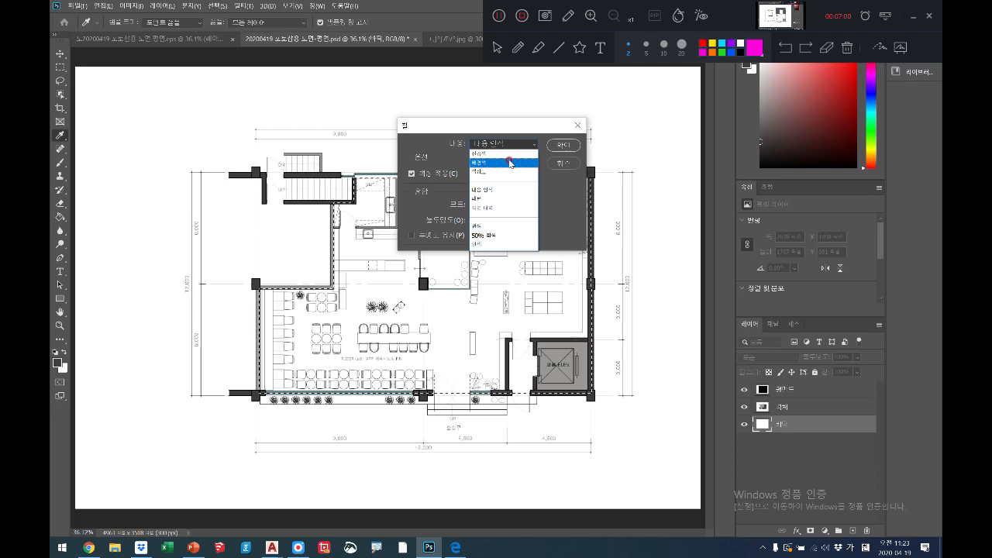
pyautogui.click(569, 126)
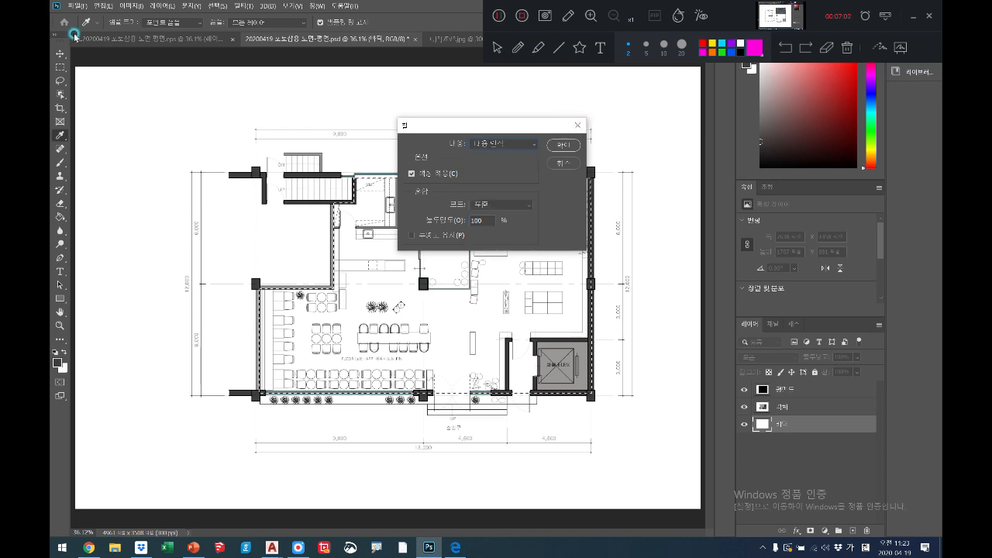
pyautogui.click(577, 125)
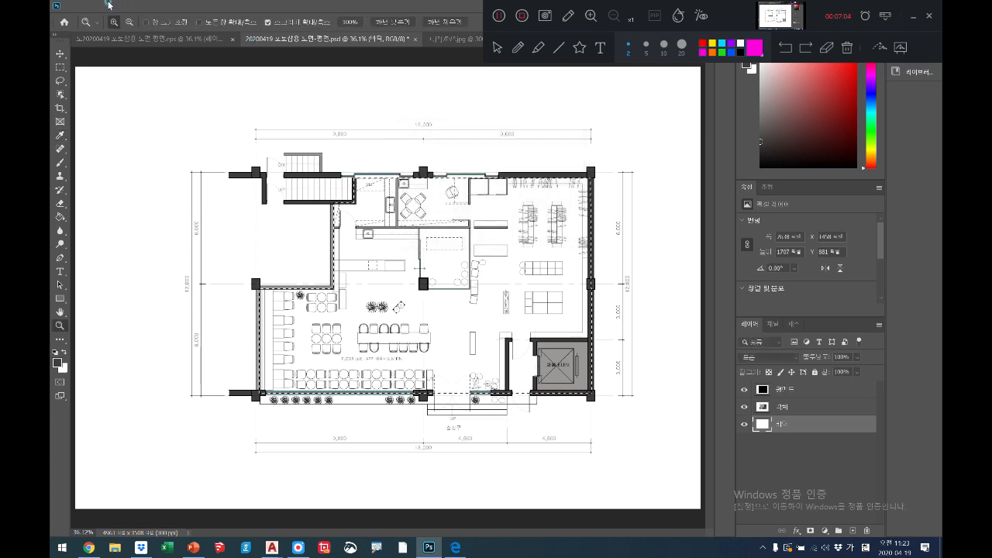
# - Fill the selected floor area on the 바닥 layer with the custom concrete pattern at 100% opacity
pyautogui.click(103, 5)
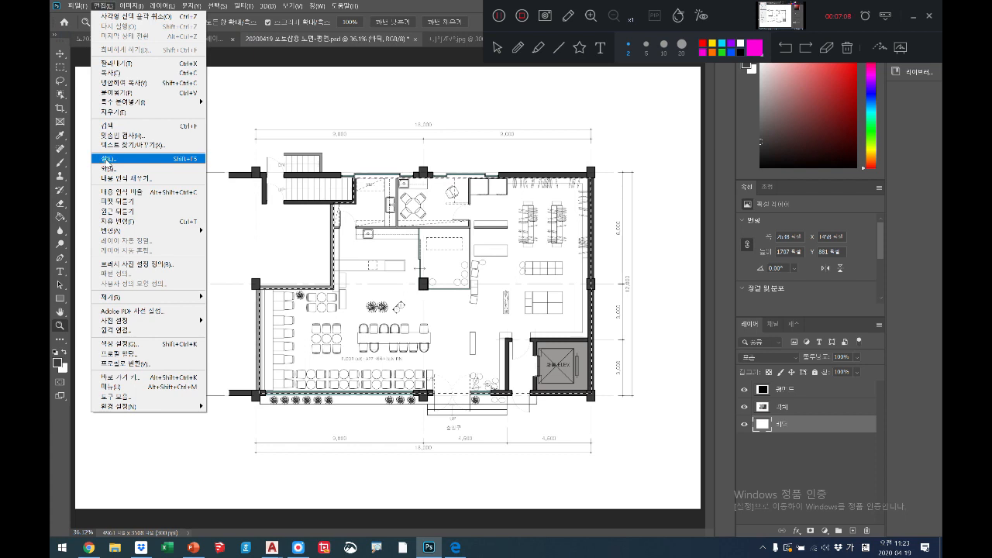
pyautogui.click(106, 159)
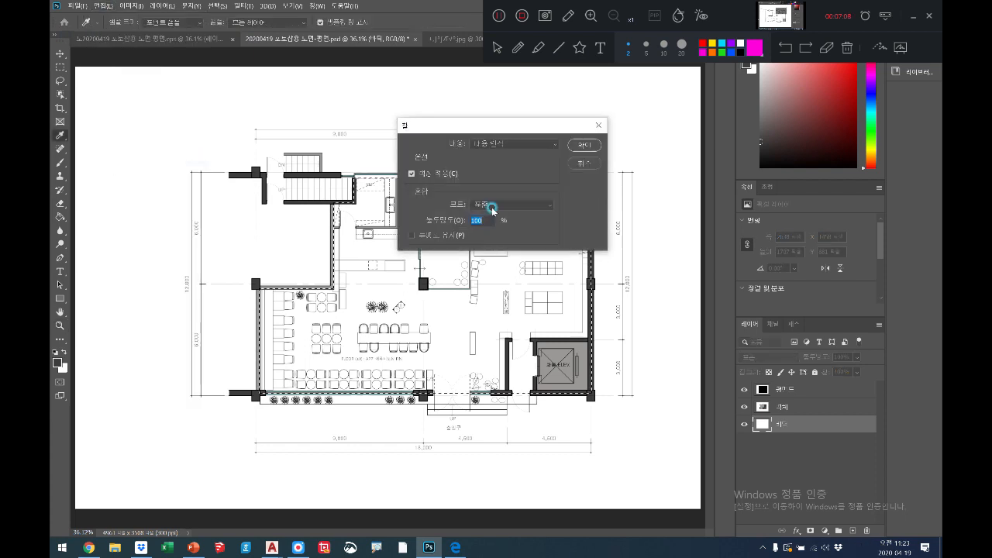
pyautogui.click(558, 145)
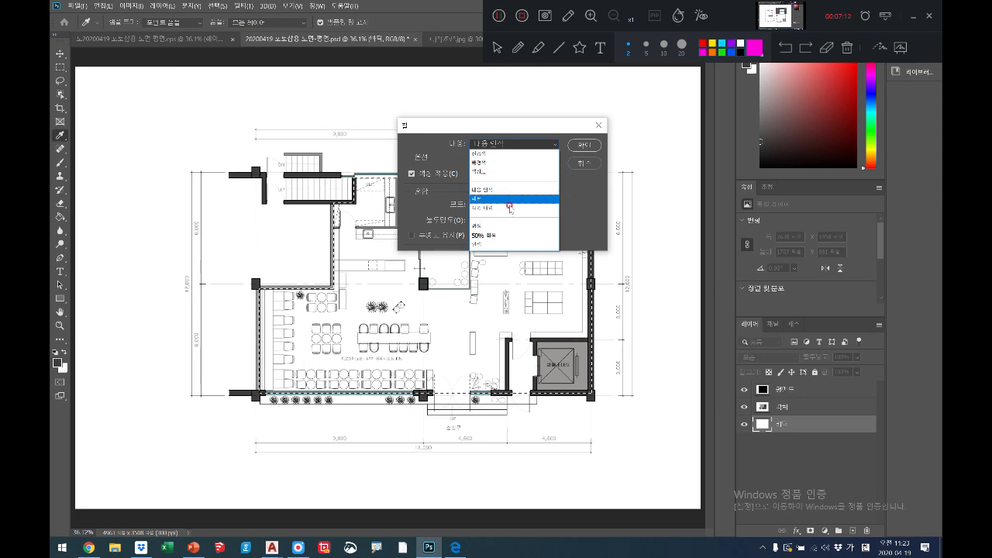
pyautogui.click(507, 200)
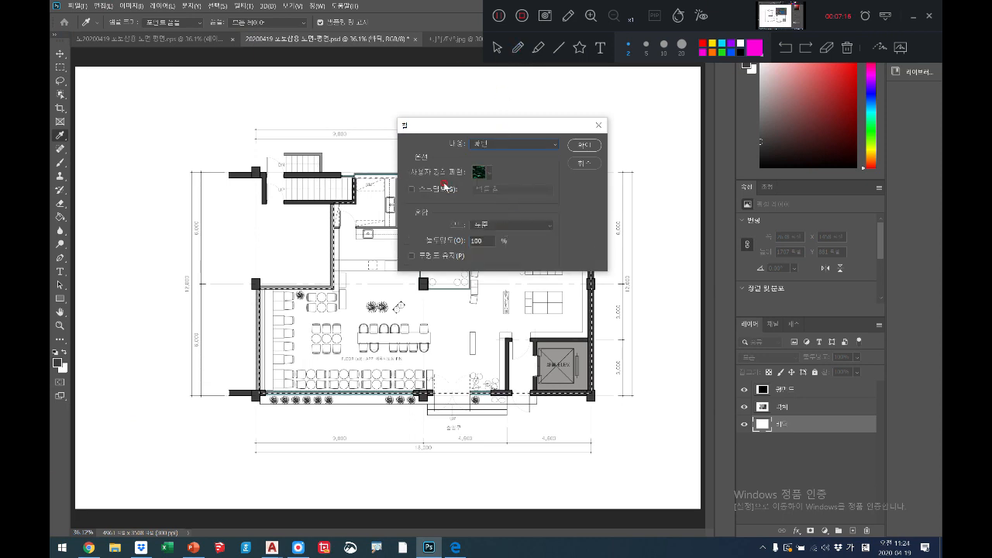
pyautogui.click(490, 177)
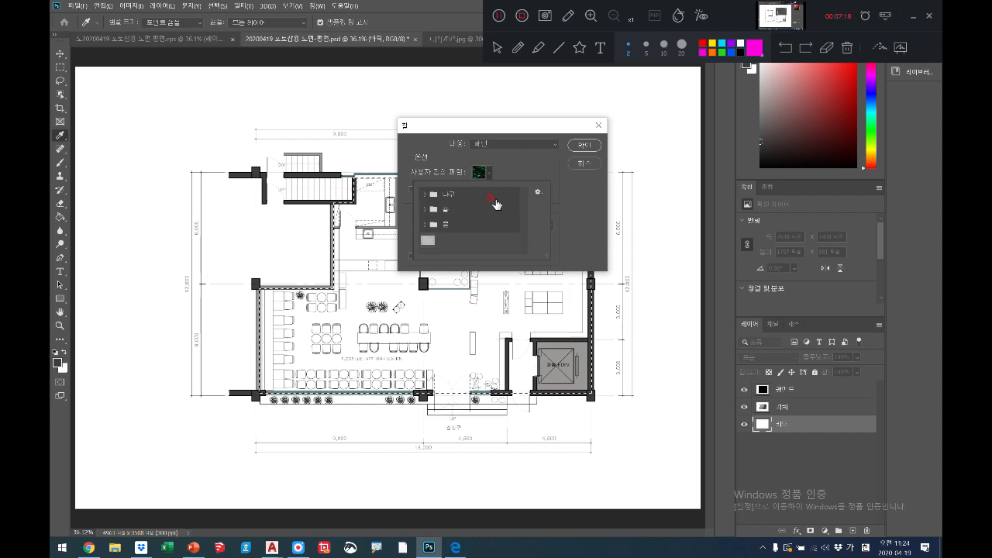
pyautogui.click(426, 242)
pyautogui.click(585, 146)
pyautogui.click(586, 145)
pyautogui.press('z')
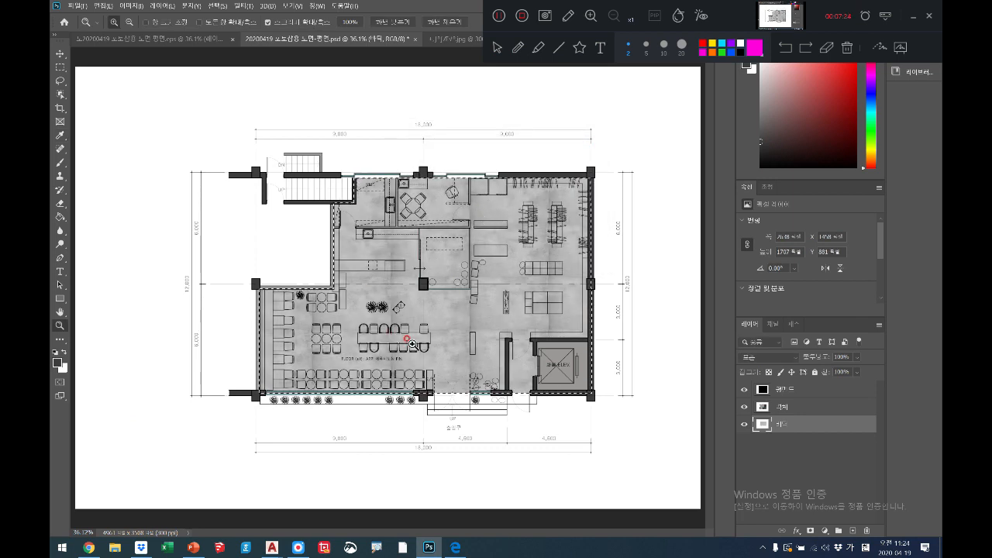
# - Clear the floor selection to check the filled concrete texture, and undo the deselection
pyautogui.hotkey('ctrl', 'd')
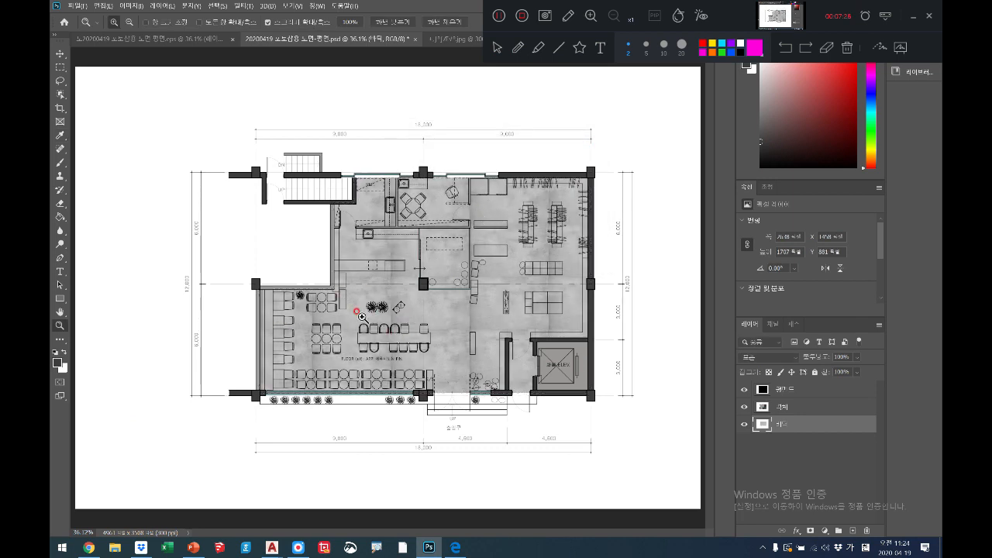
pyautogui.rightClick(416, 291)
pyautogui.click(398, 267)
pyautogui.click(106, 7)
pyautogui.click(128, 21)
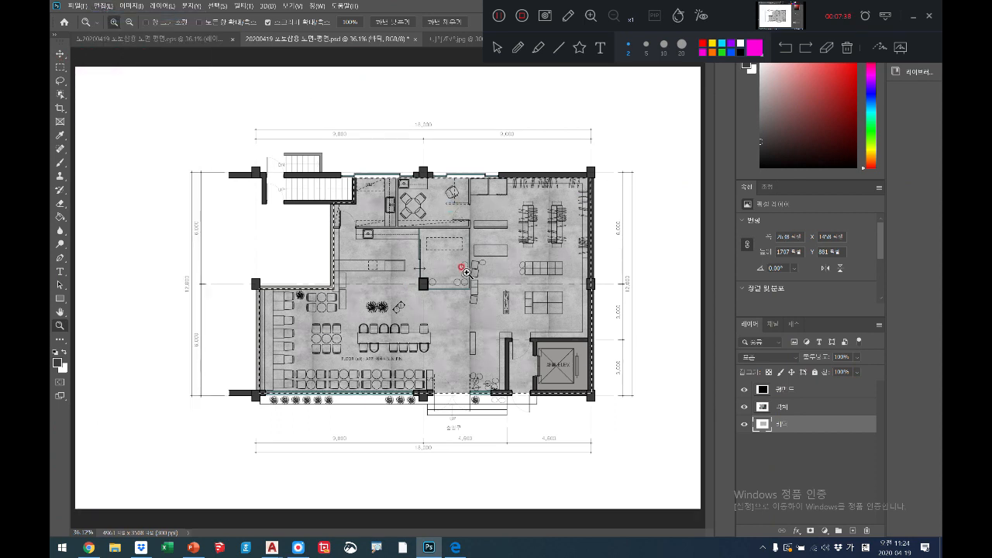
# - Apply a Brightness/Contrast adjustment to the selected floor on the 바닥 layer with brightness 20 and contrast -26
pyautogui.click(143, 8)
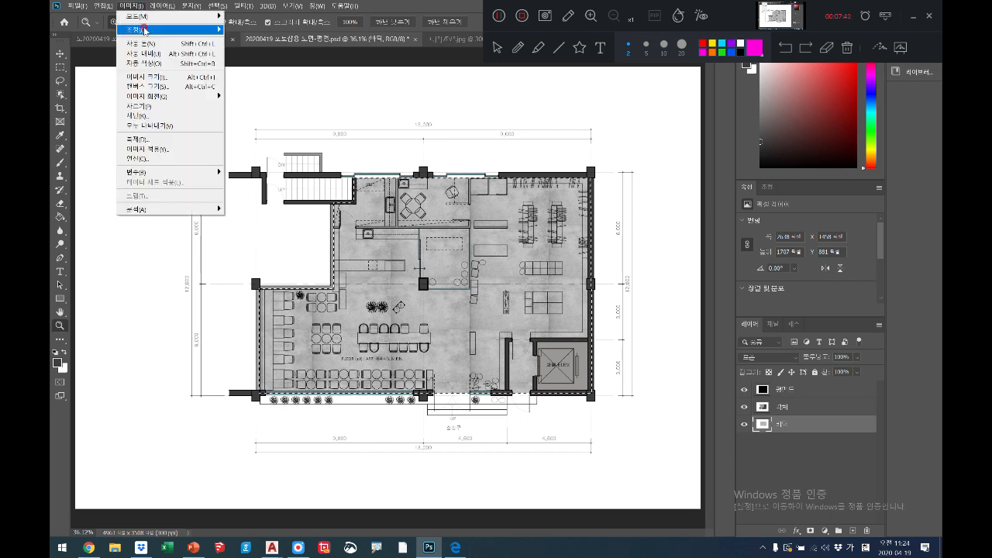
pyautogui.moveTo(144, 31)
pyautogui.click(249, 29)
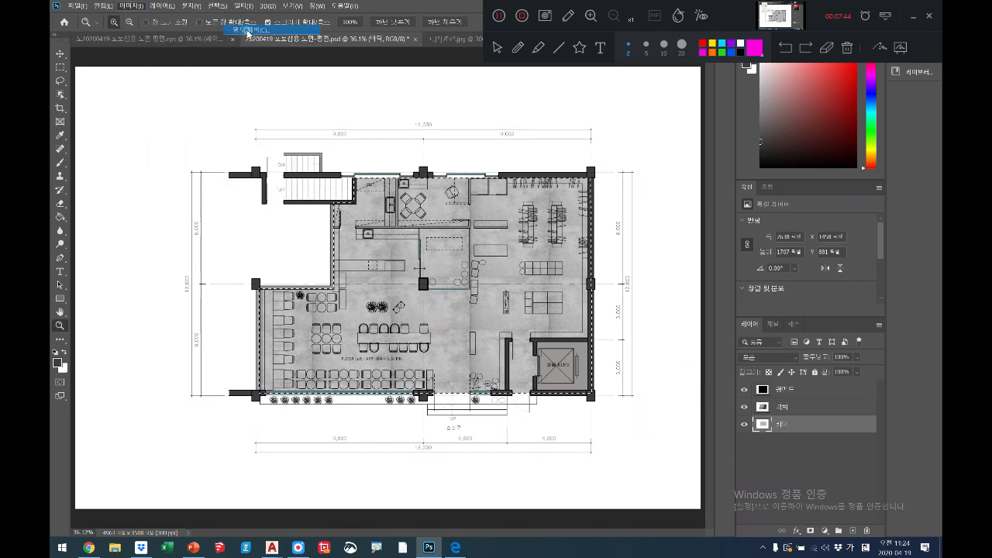
pyautogui.moveTo(460, 170)
pyautogui.mouseDown()
pyautogui.moveTo(470, 172)
pyautogui.moveTo(457, 195)
pyautogui.moveTo(445, 194)
pyautogui.moveTo(471, 172)
pyautogui.moveTo(440, 194)
pyautogui.moveTo(453, 169)
pyautogui.moveTo(420, 197)
pyautogui.moveTo(524, 199)
pyautogui.moveTo(434, 203)
pyautogui.moveTo(485, 200)
pyautogui.mouseUp()
pyautogui.click(445, 195)
pyautogui.click(471, 168)
pyautogui.click(439, 195)
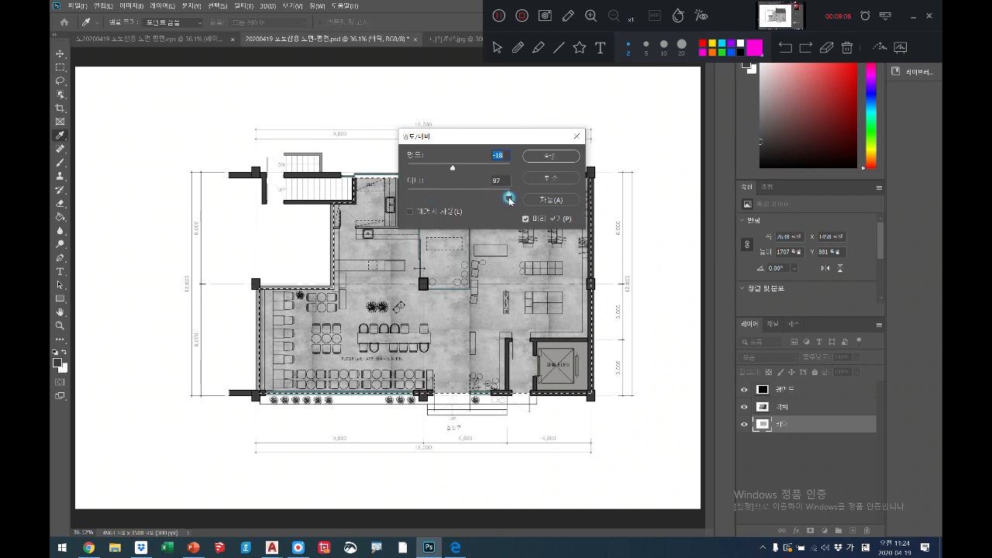
pyautogui.moveTo(510, 200); pyautogui.dragTo(441, 203)
pyautogui.click(434, 203)
pyautogui.moveTo(463, 171); pyautogui.dragTo(470, 167)
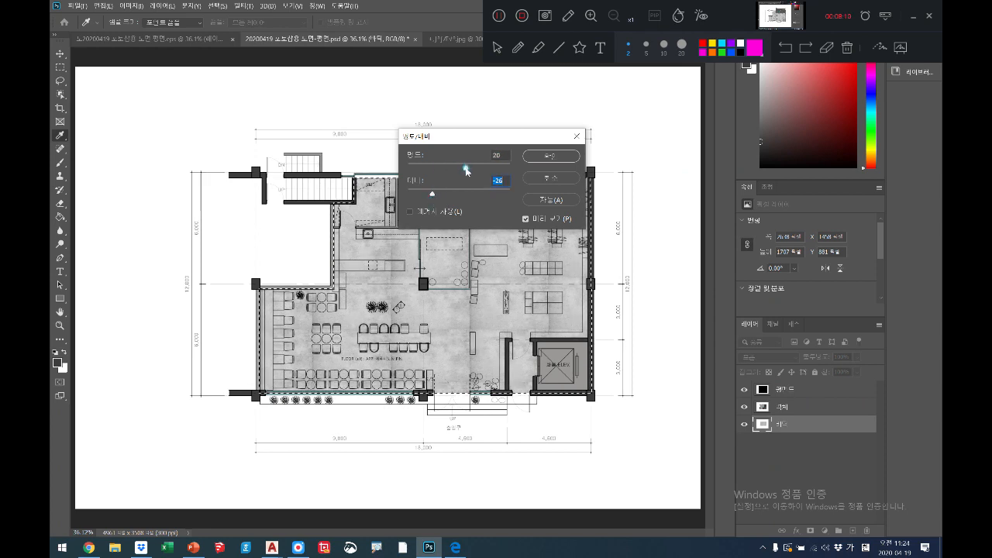
pyautogui.click(528, 158)
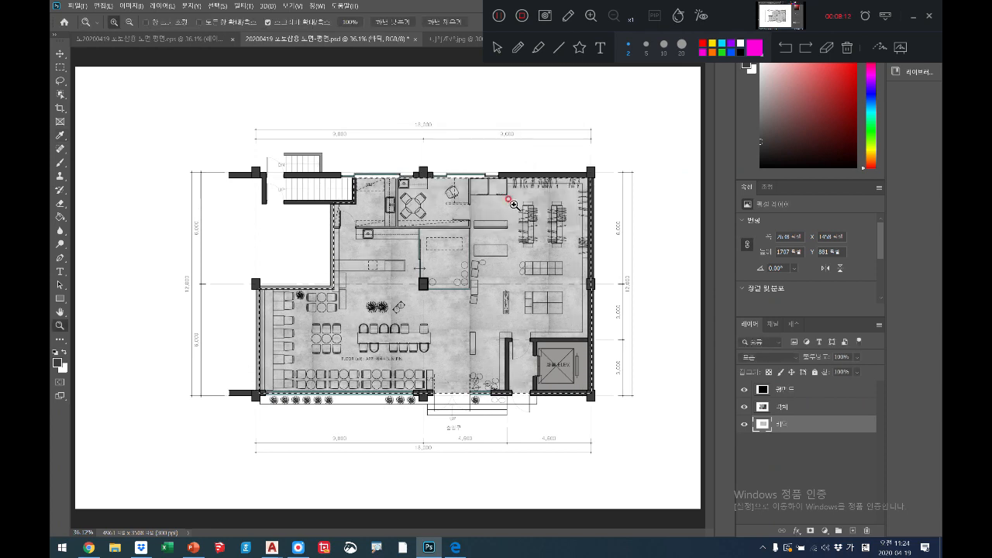
# - Inspect the seams in the floor texture and return to the old cement wall texture image
pyautogui.rightClick(430, 249)
pyautogui.click(438, 255)
pyautogui.click(439, 258)
pyautogui.click(436, 260)
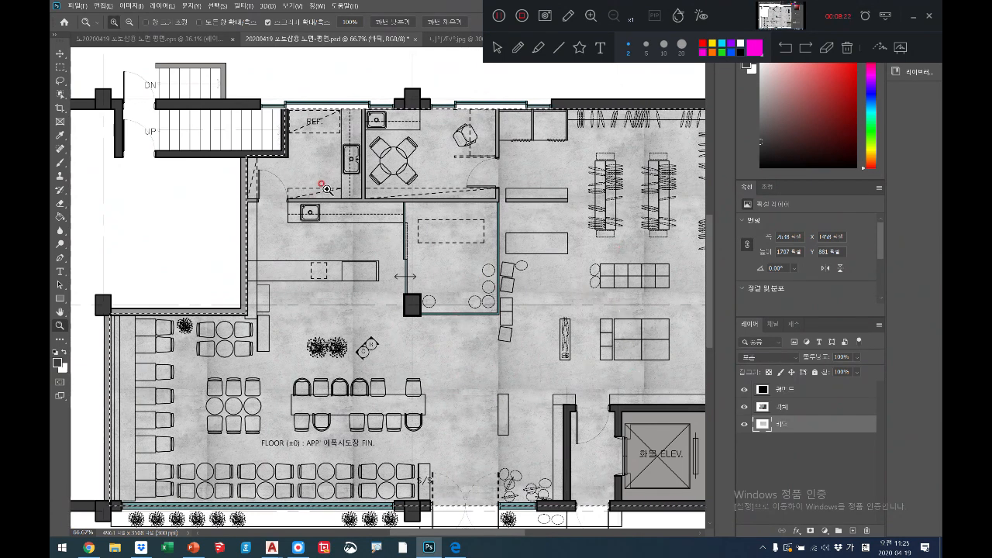
pyautogui.click(437, 42)
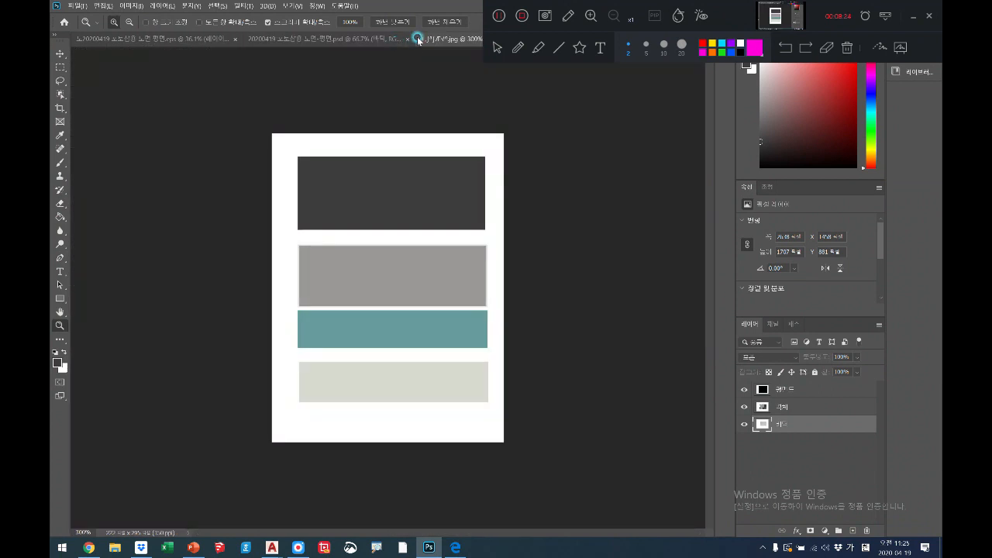
pyautogui.click(503, 5)
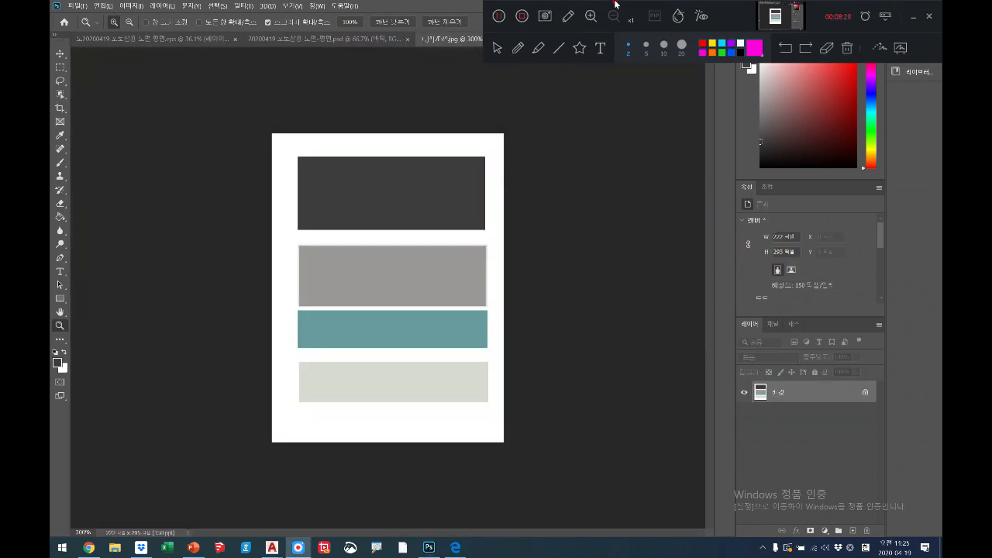
pyautogui.moveTo(615, 6)
pyautogui.mouseDown()
pyautogui.moveTo(616, 56)
pyautogui.moveTo(616, 13)
pyautogui.mouseUp()
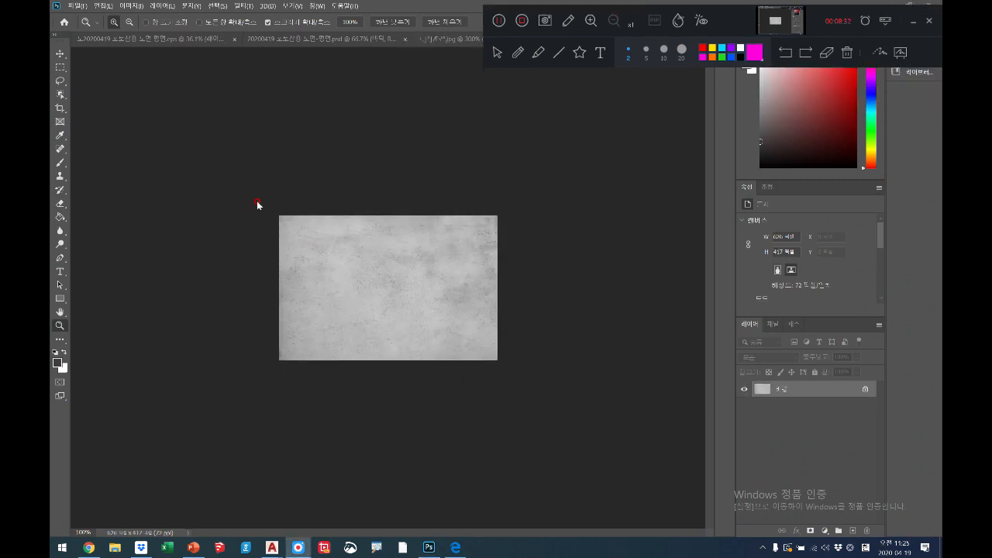
pyautogui.click(284, 215)
# - Crop the dark edges off all four sides of the cement texture, to about 506 × 359 pixels
pyautogui.hotkey('ctrl', 'a')
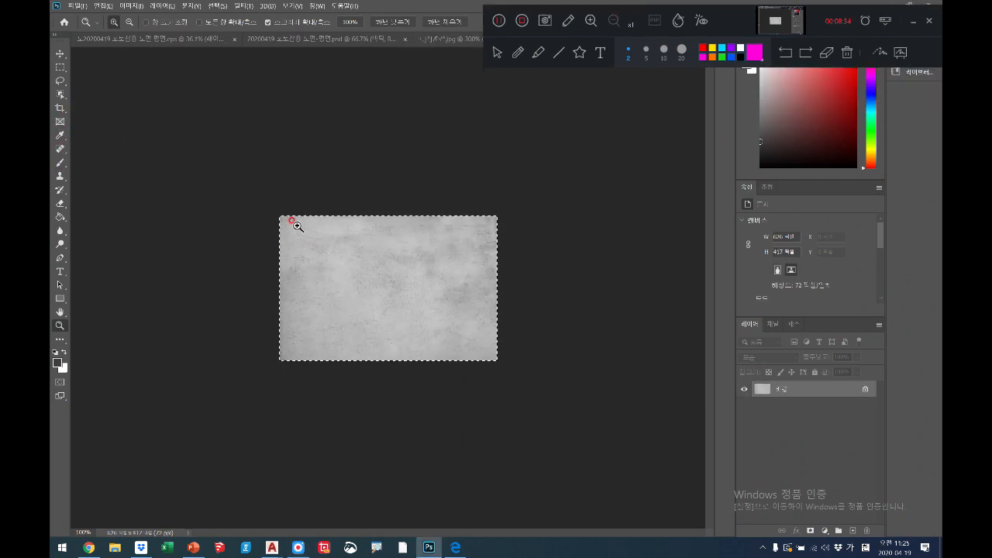
pyautogui.click(60, 105)
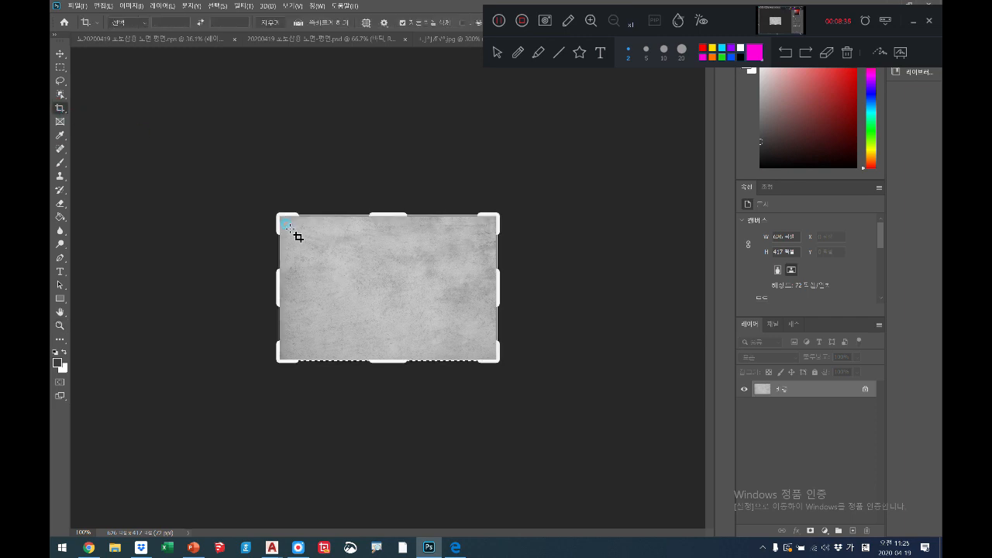
pyautogui.moveTo(281, 284); pyautogui.dragTo(284, 281)
pyautogui.moveTo(490, 288); pyautogui.dragTo(476, 288)
pyautogui.moveTo(388, 214); pyautogui.dragTo(394, 219)
pyautogui.moveTo(383, 352)
pyautogui.mouseDown()
pyautogui.moveTo(381, 338)
pyautogui.moveTo(385, 350)
pyautogui.mouseUp()
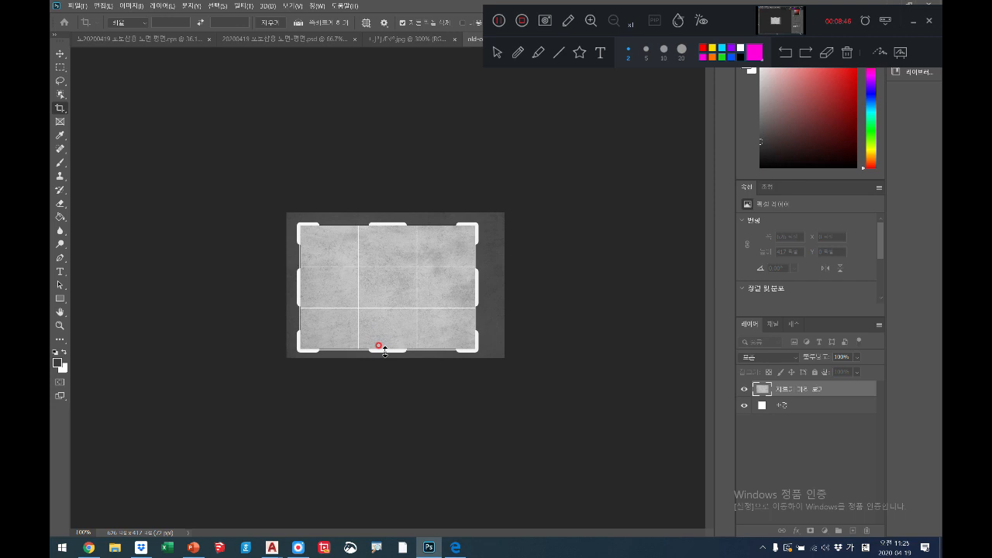
pyautogui.press('Return')
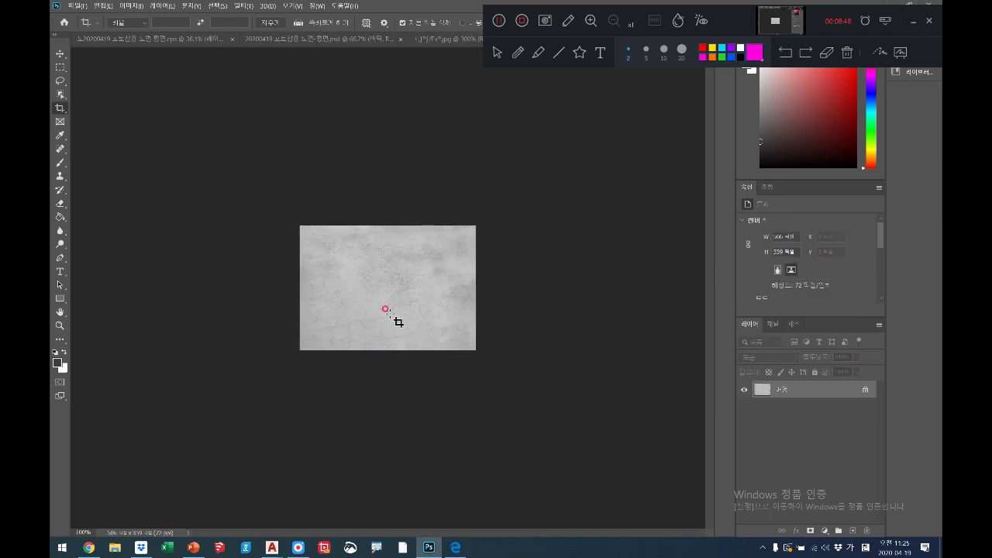
# - Select the whole cropped texture and define it as a pattern named 시멘트벽
pyautogui.hotkey('ctrl', 'a')
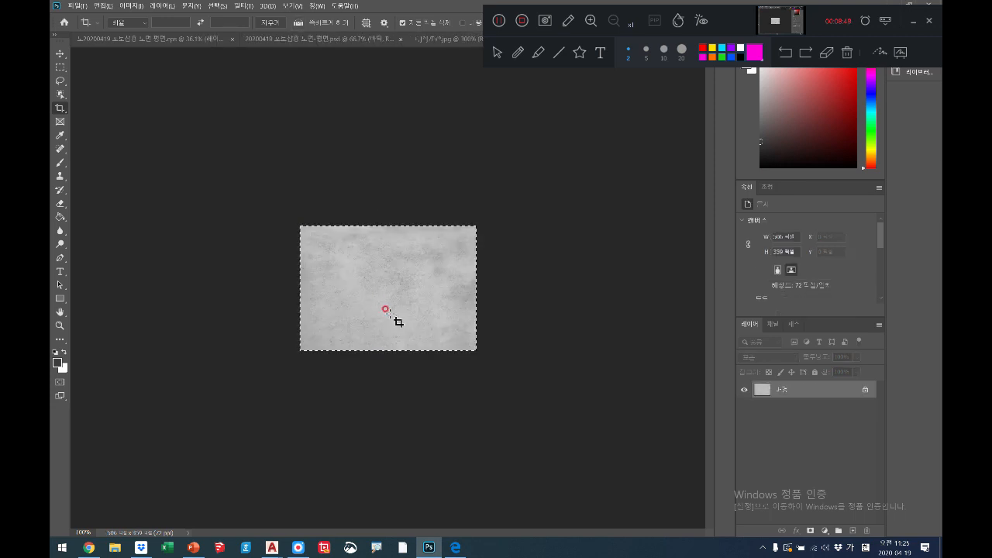
pyautogui.click(107, 6)
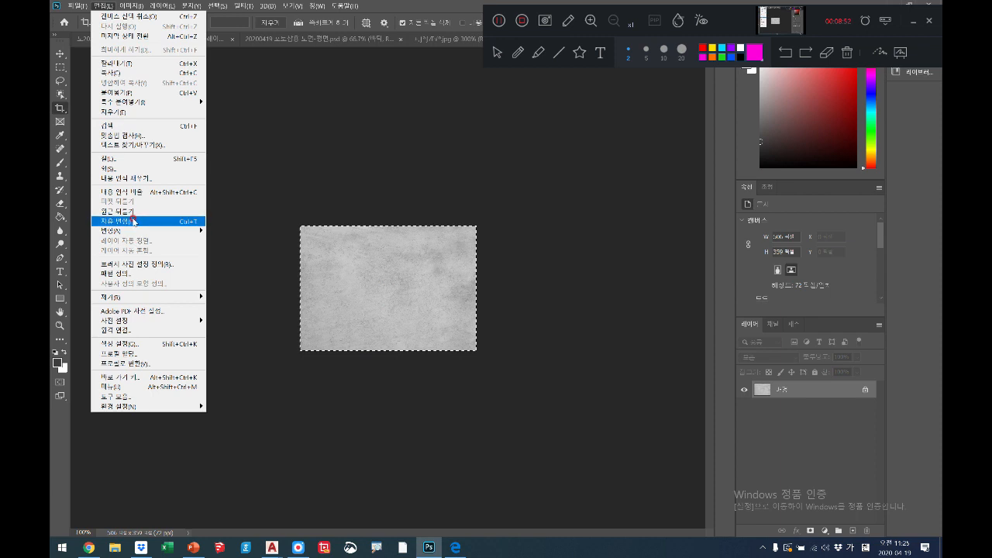
pyautogui.click(124, 274)
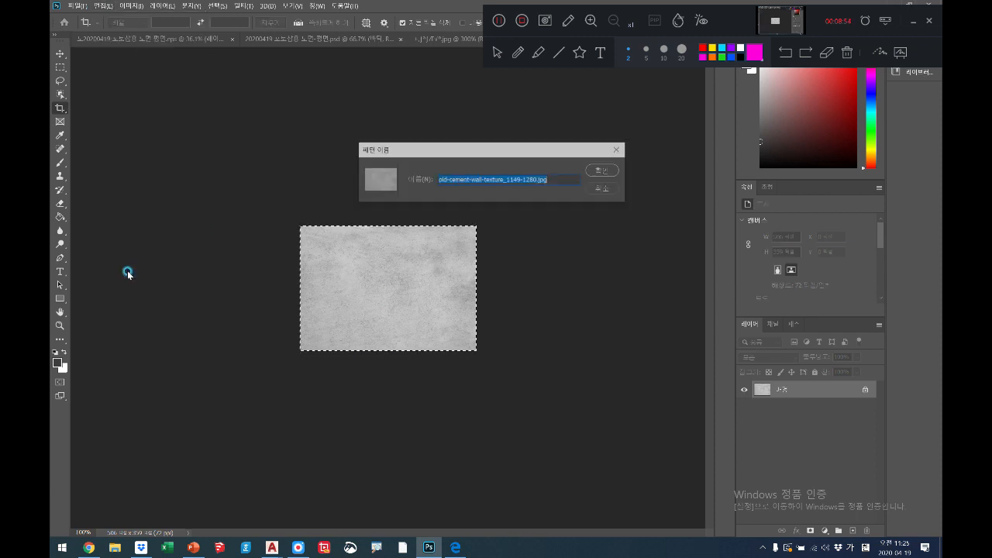
pyautogui.press('BackSpace')
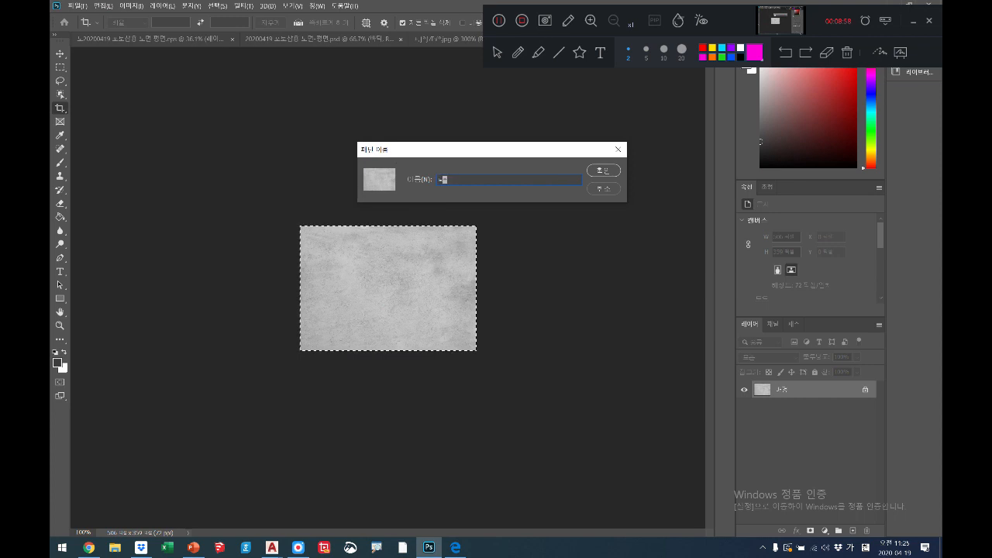
pyautogui.write('시멘트벽')
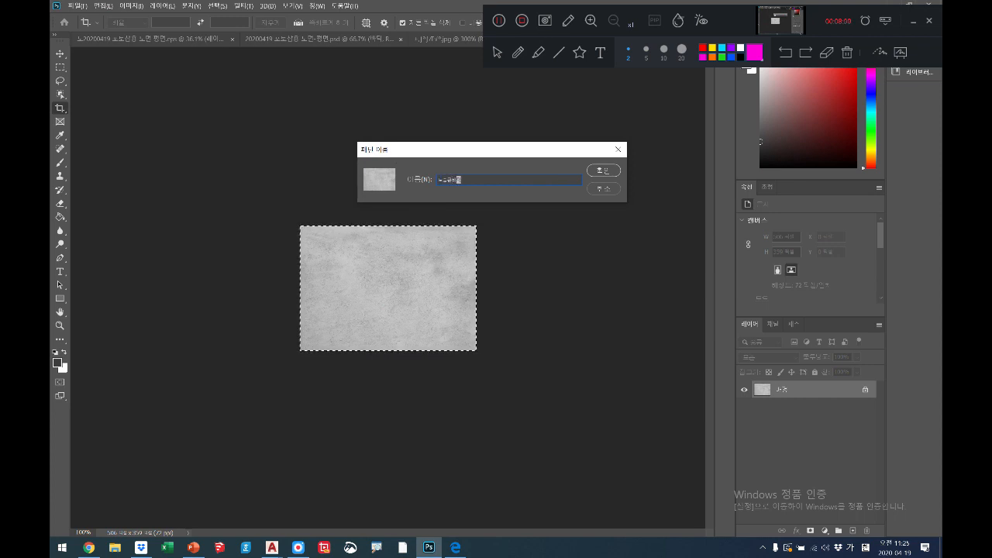
pyautogui.click(616, 171)
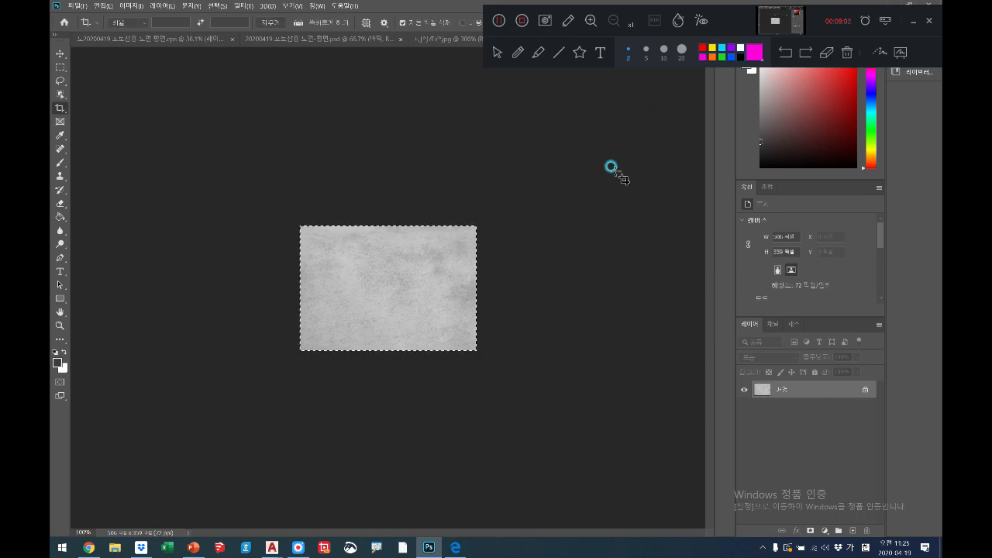
# - Return to the floor plan PSD and fill the selected floor on the 바닥 layer with the newly cropped cement pattern at 100% opacity
pyautogui.click(334, 38)
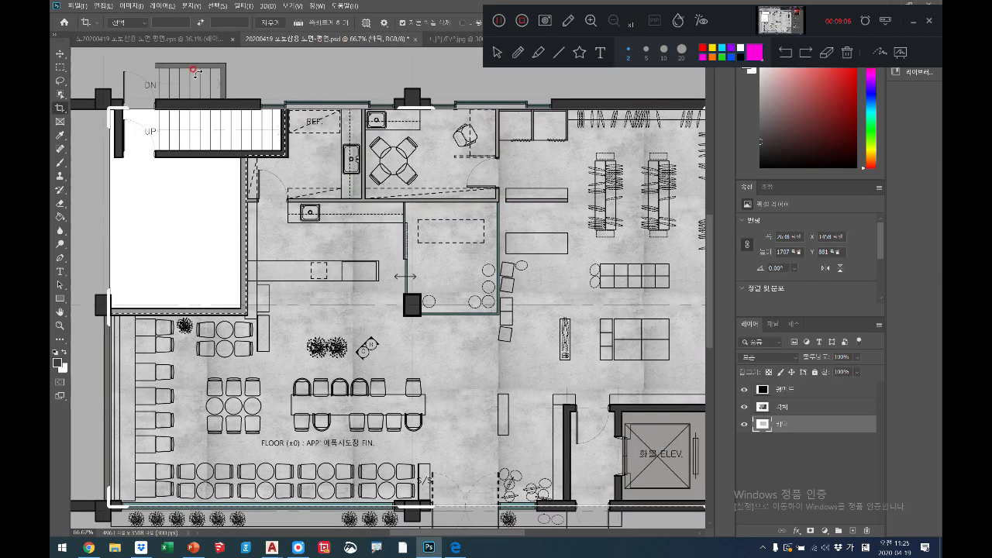
pyautogui.click(112, 7)
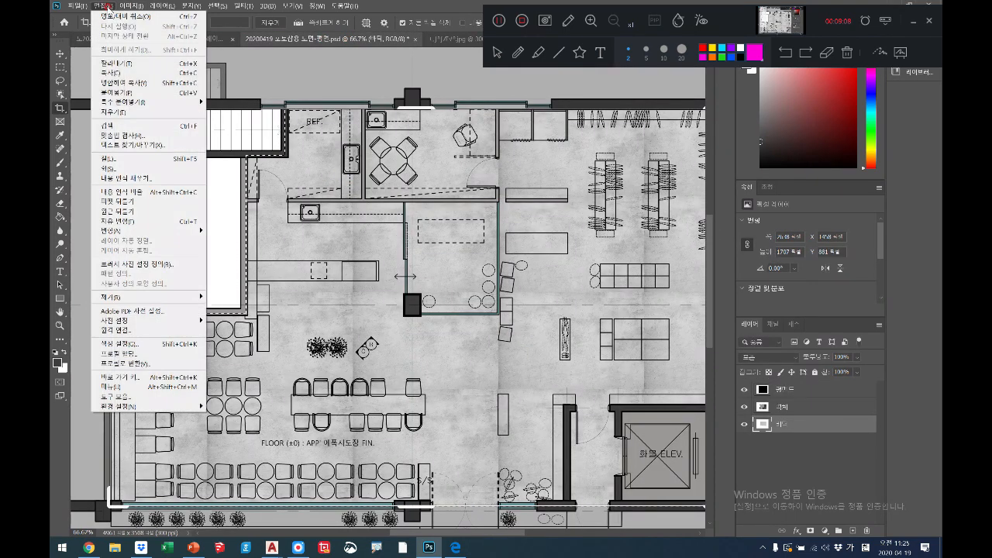
pyautogui.click(123, 156)
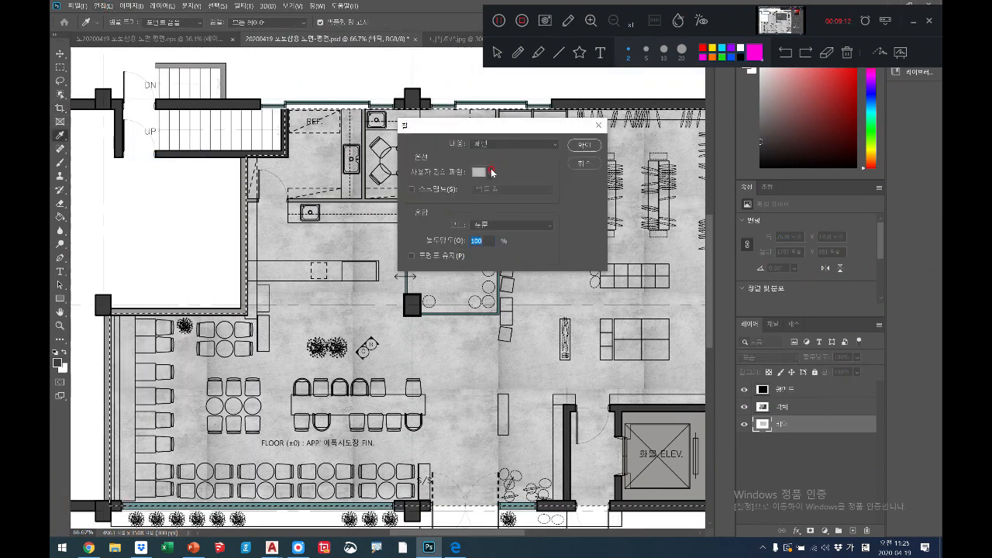
pyautogui.click(490, 172)
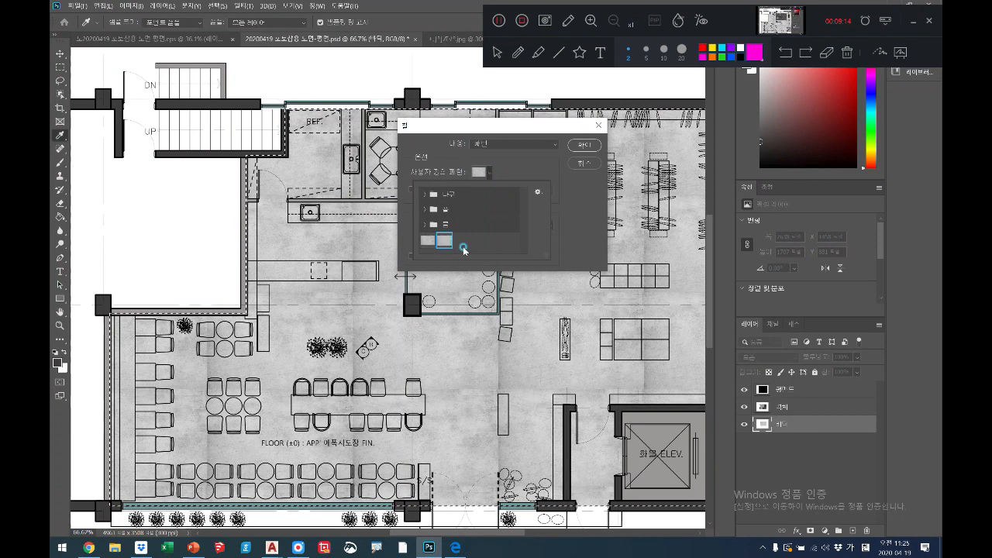
pyautogui.click(583, 145)
pyautogui.click(584, 145)
pyautogui.press('c')
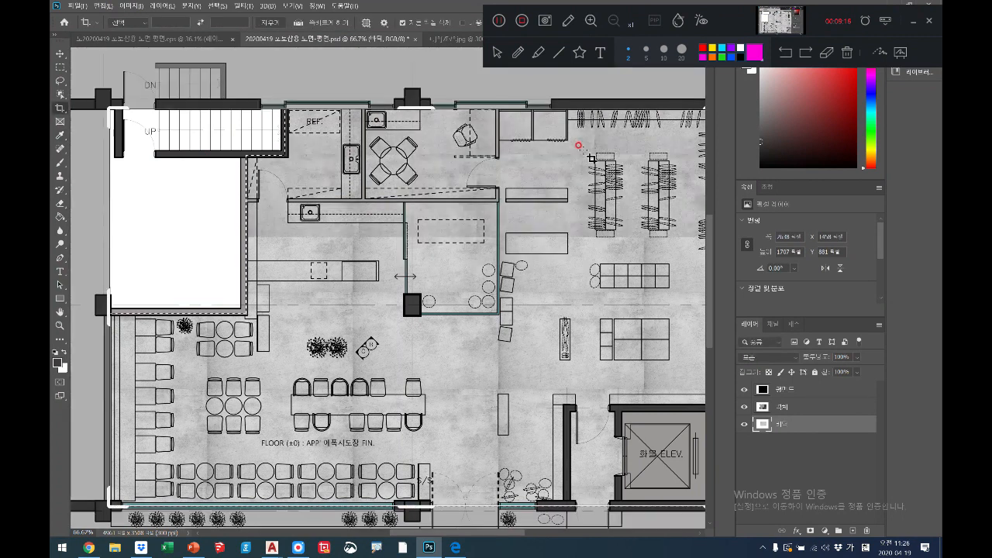
# - Clear the floor selection and inspect the refilled cement texture across the plan
pyautogui.click(60, 326)
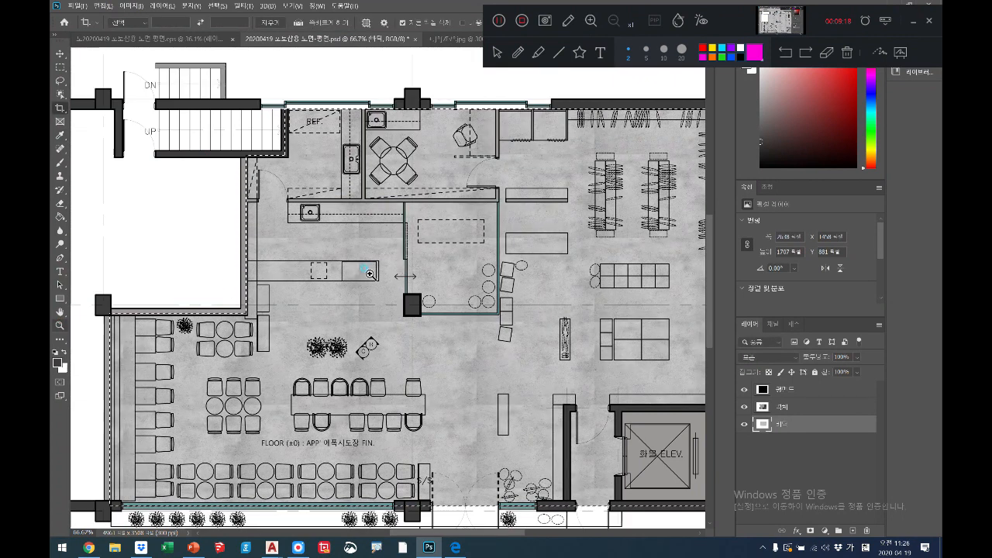
pyautogui.rightClick(386, 275)
pyautogui.click(410, 278)
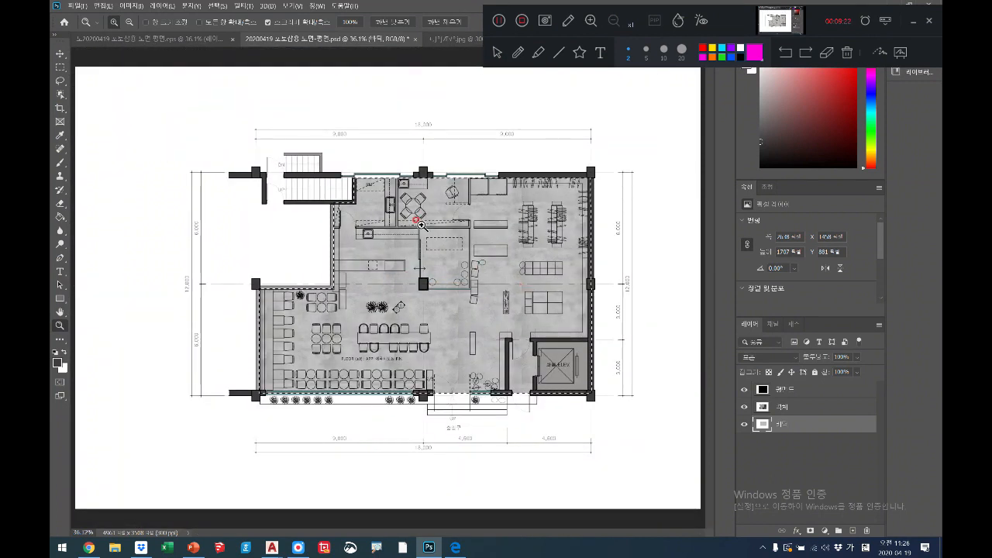
pyautogui.click(472, 285)
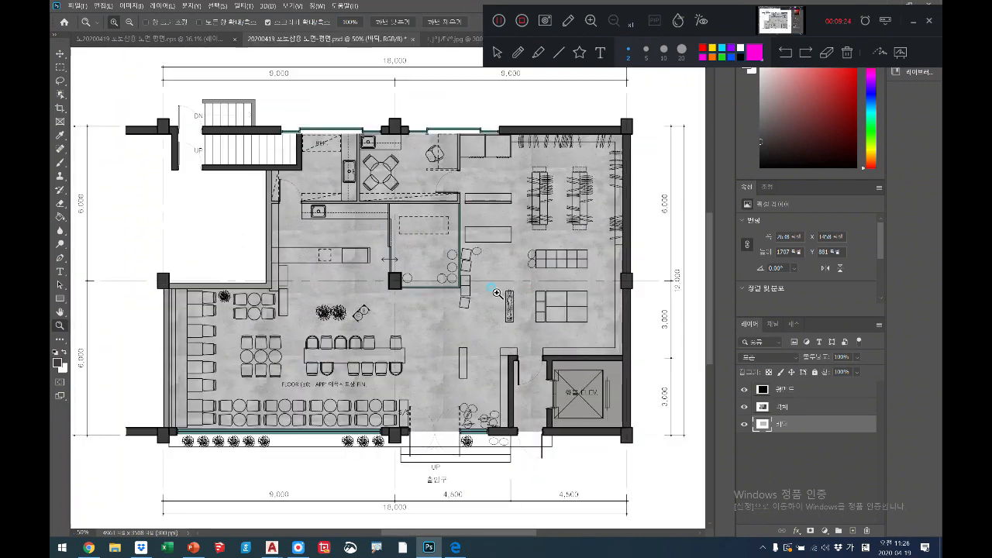
pyautogui.click(496, 288)
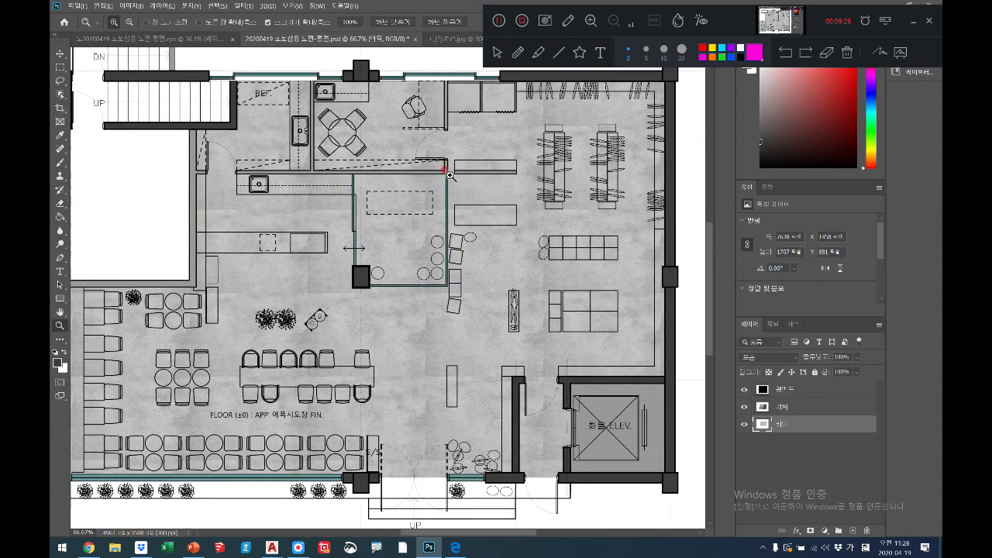
# - Select the interior of the REF. room beside the stairs with a rectangular marquee of about 317 × 386 pixels
pyautogui.click(61, 310)
pyautogui.moveTo(237, 327); pyautogui.dragTo(299, 332)
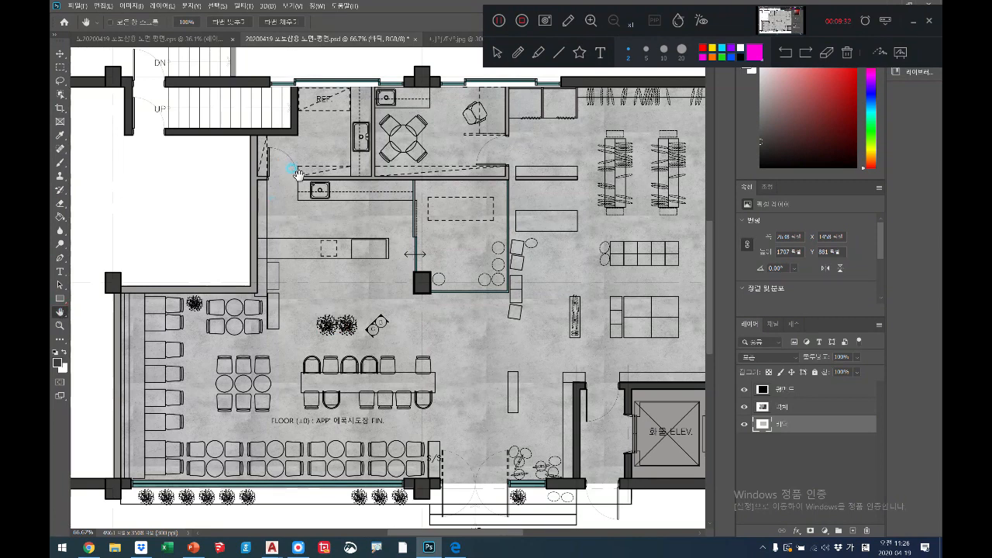
pyautogui.click(60, 326)
pyautogui.click(313, 225)
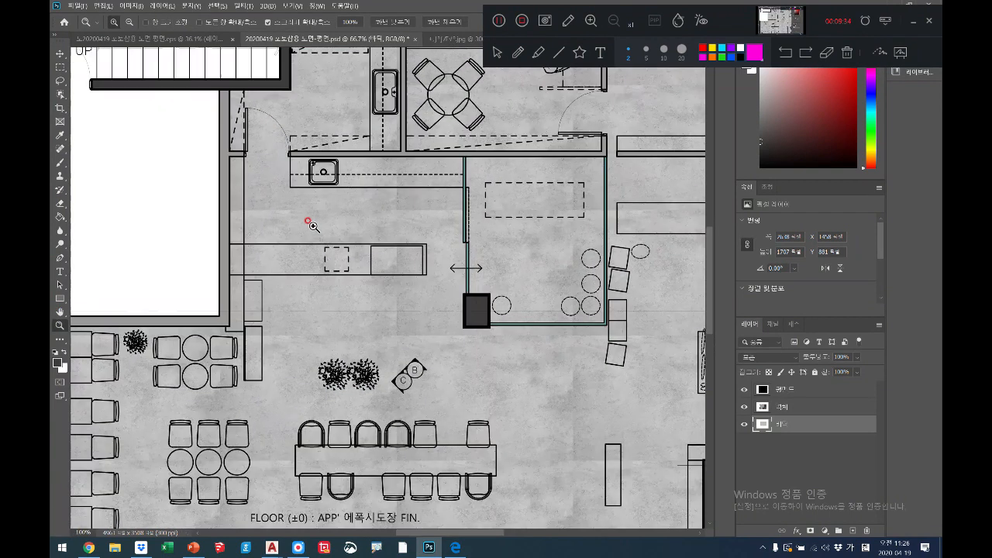
pyautogui.click(61, 311)
pyautogui.moveTo(211, 281); pyautogui.dragTo(259, 341)
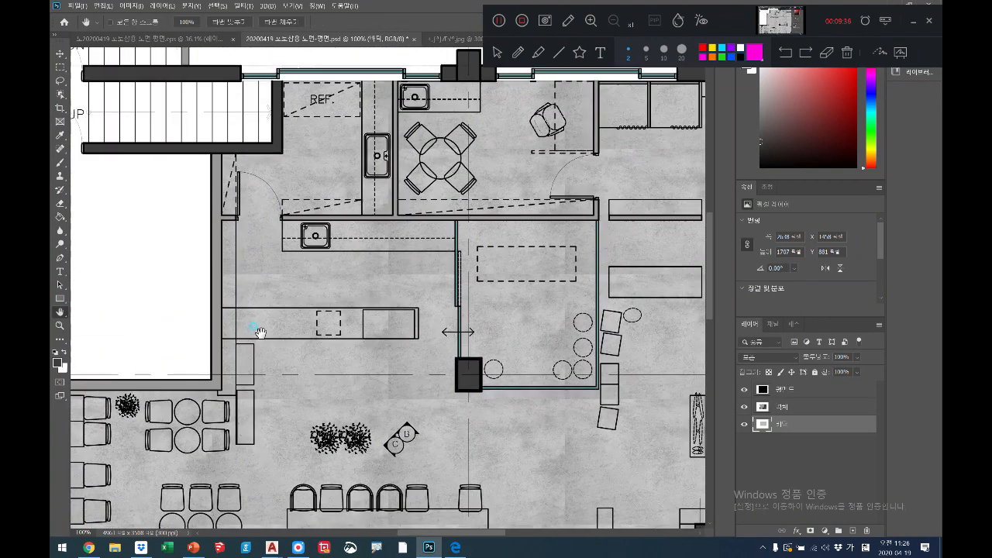
pyautogui.click(60, 69)
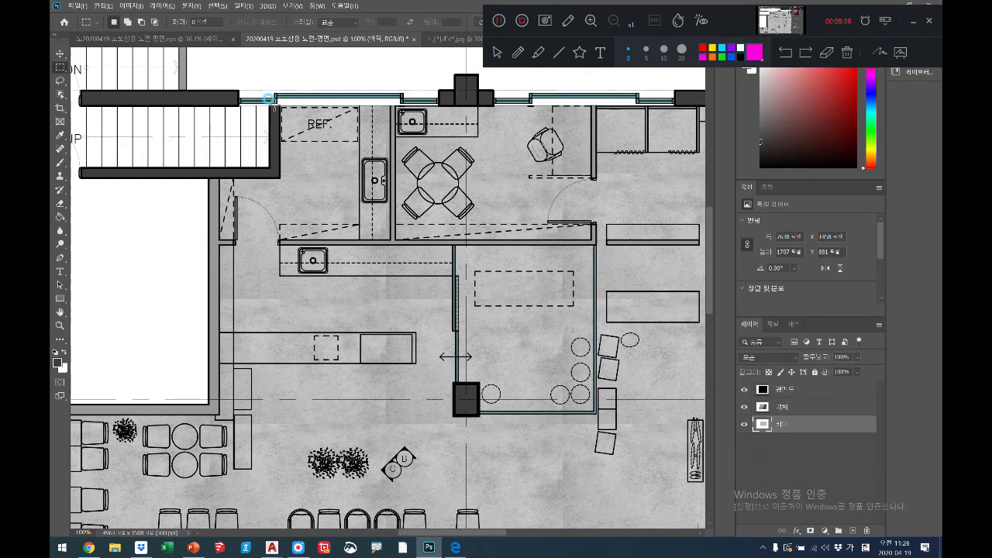
pyautogui.moveTo(278, 104); pyautogui.dragTo(390, 239)
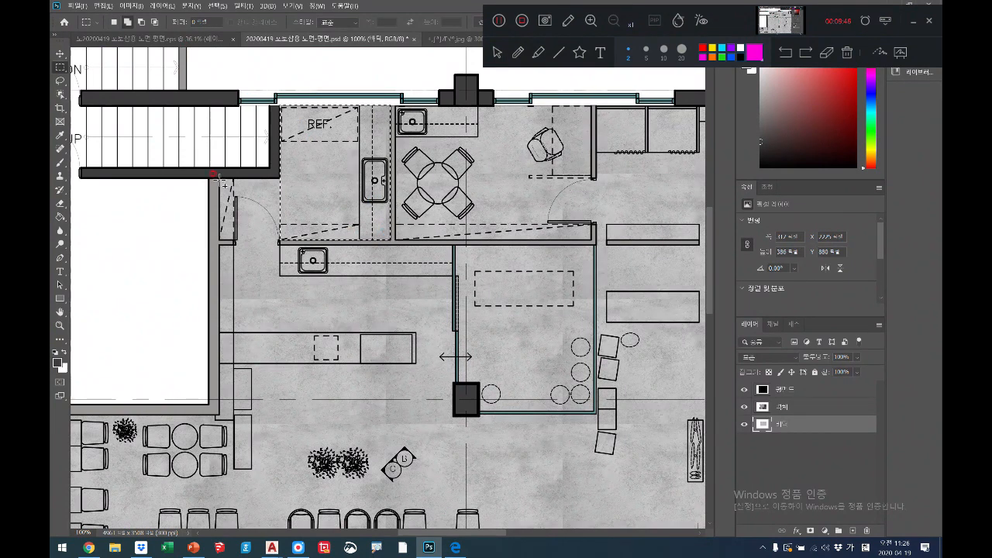
# - Add the doorway area below the stairs to the REF. room selection, making the whole selection about 491 × 386 pixels
pyautogui.moveTo(219, 179); pyautogui.dragTo(280, 240)
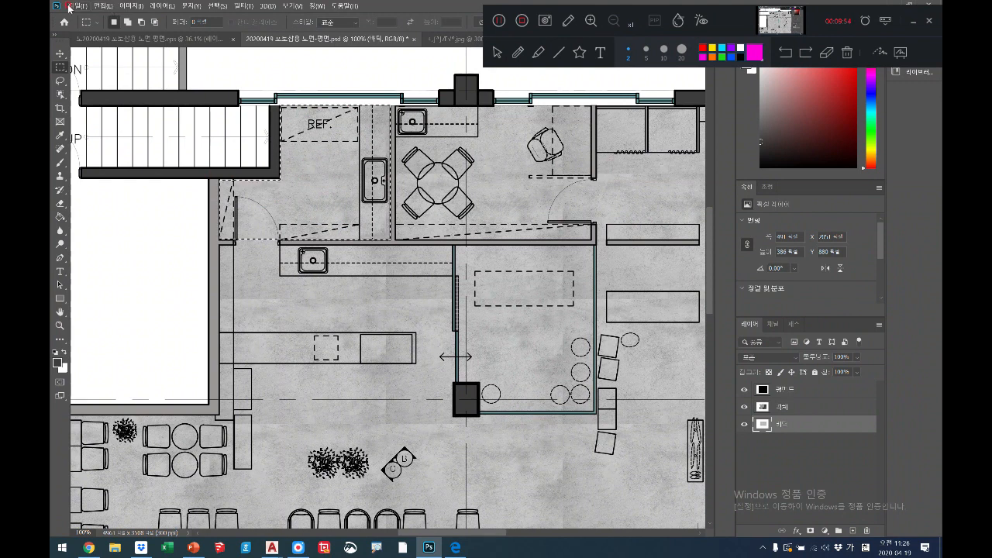
# - Start opening another image file and go to the tile folder inside 10. mapping sources
pyautogui.click(74, 6)
pyautogui.click(86, 26)
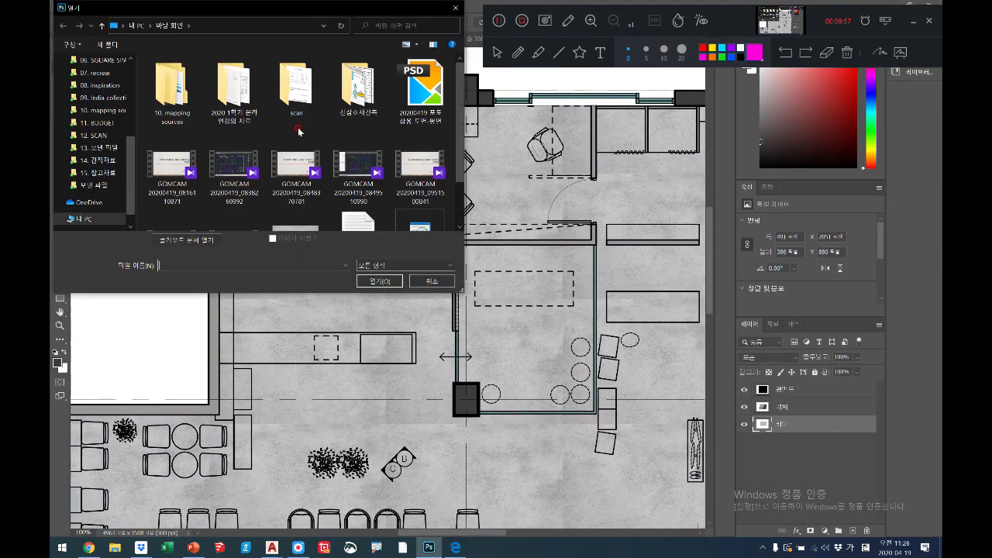
pyautogui.doubleClick(172, 87)
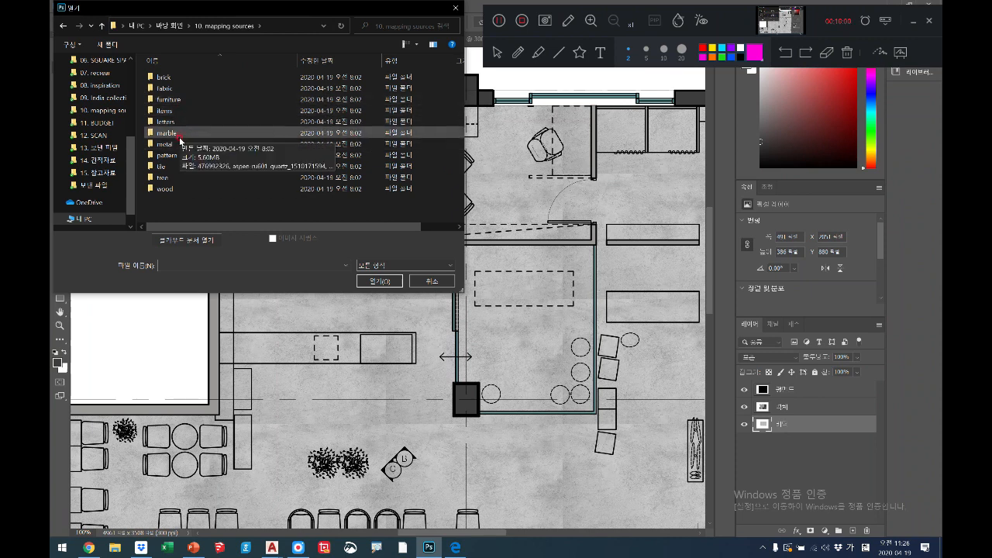
pyautogui.doubleClick(174, 167)
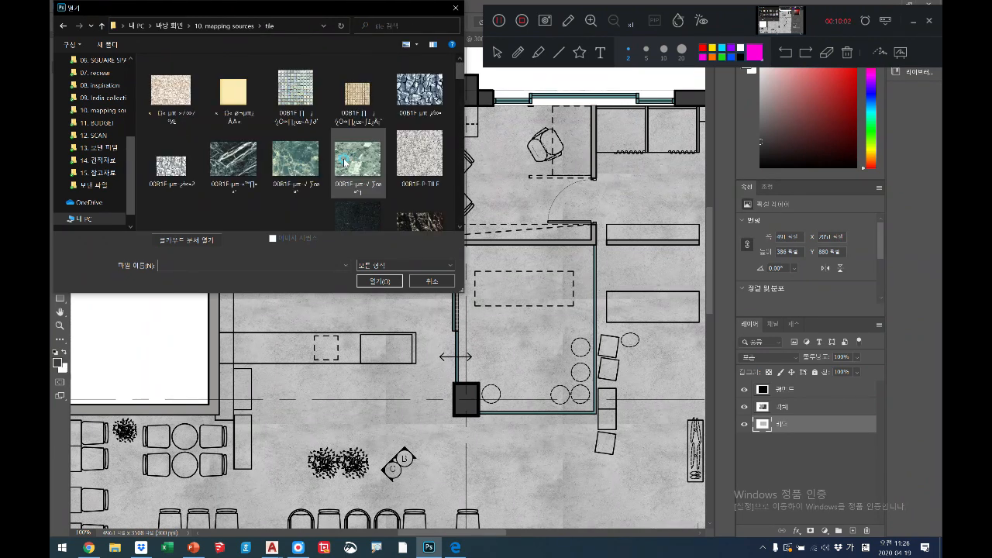
# - Look through the tile textures in the folder and open the gray2 image
pyautogui.scroll(-6, 326, 113)
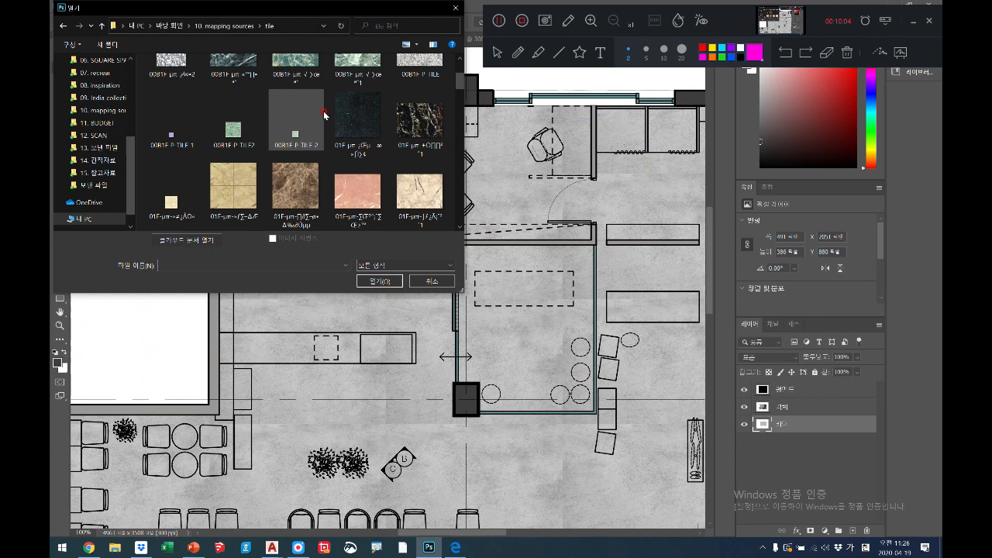
pyautogui.scroll(-3, 325, 115)
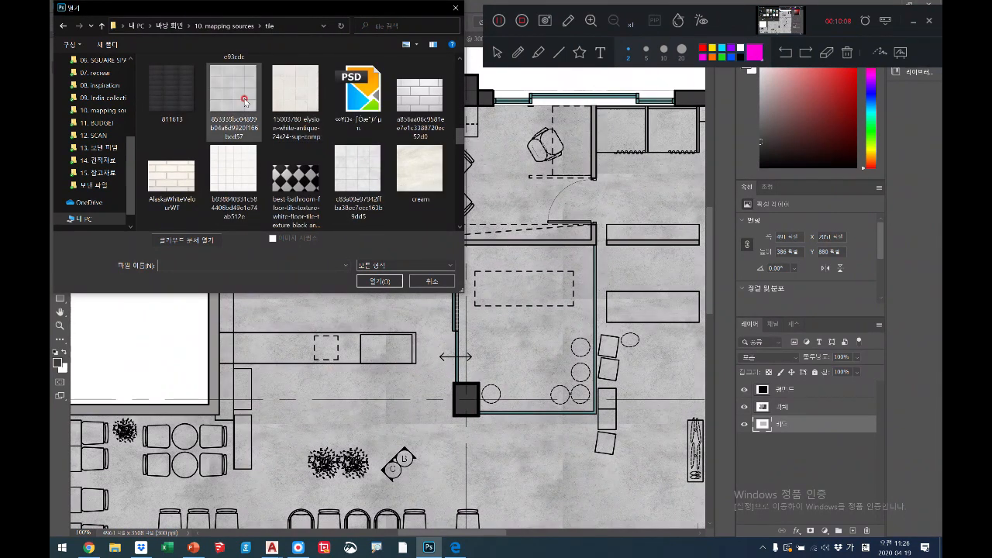
pyautogui.scroll(-2, 245, 101)
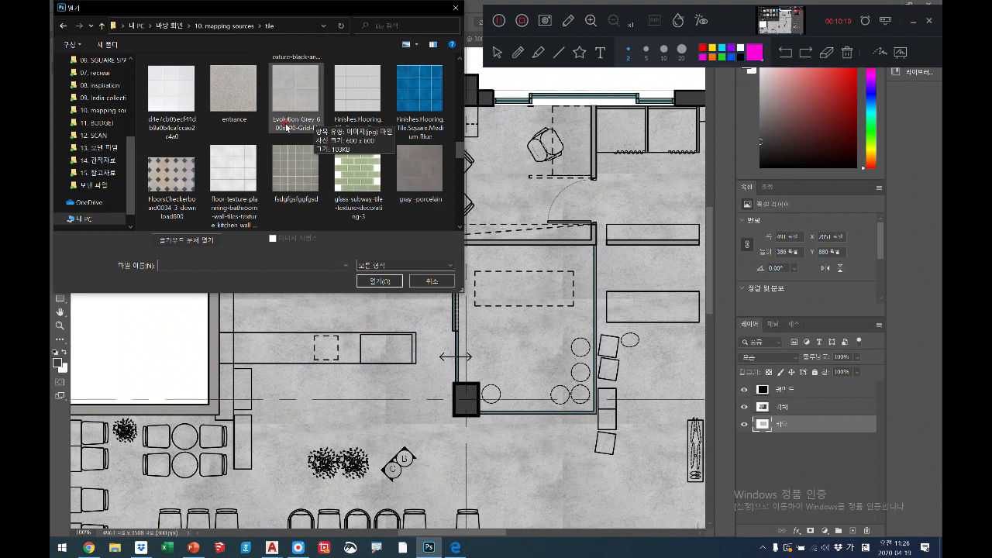
pyautogui.scroll(-3, 413, 169)
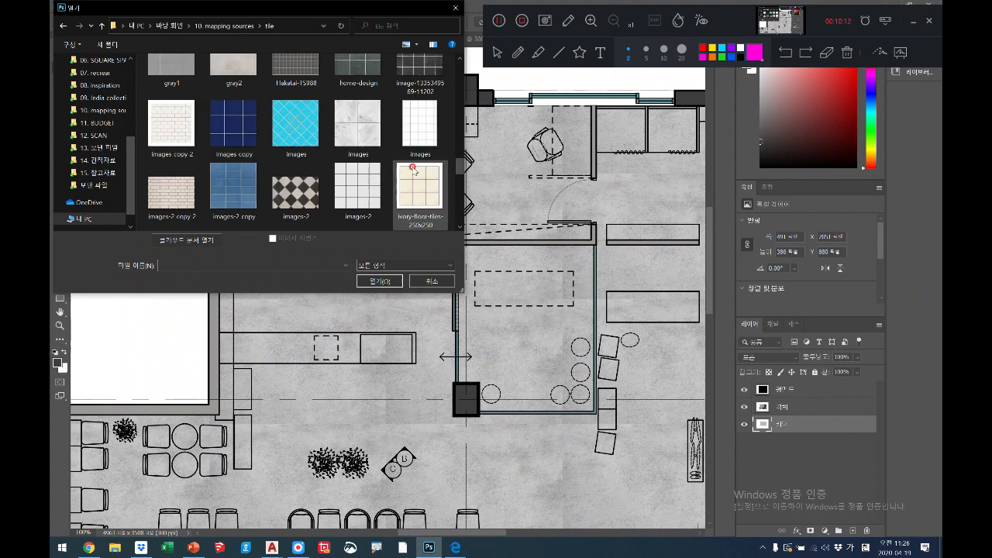
pyautogui.scroll(-3, 413, 169)
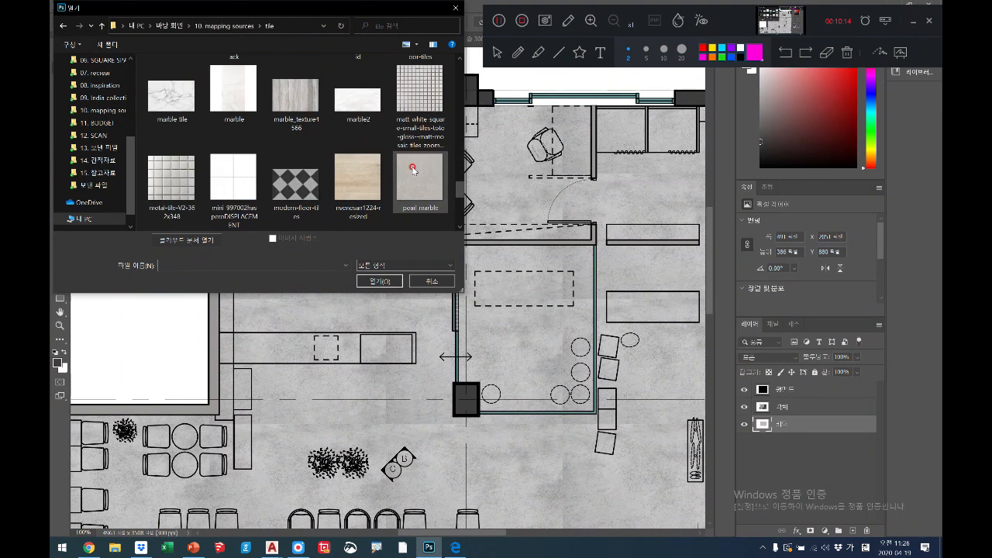
pyautogui.scroll(-3, 413, 169)
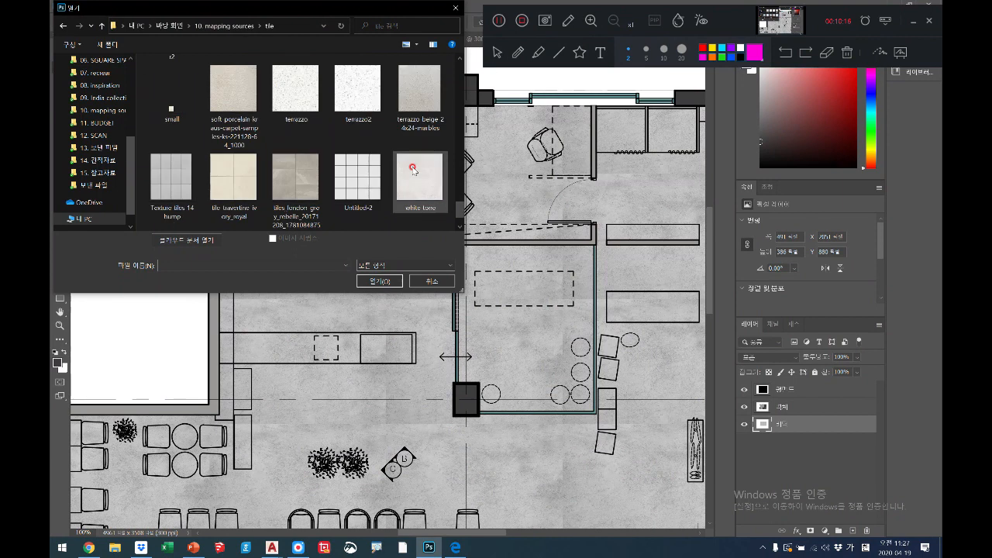
pyautogui.scroll(3, 412, 169)
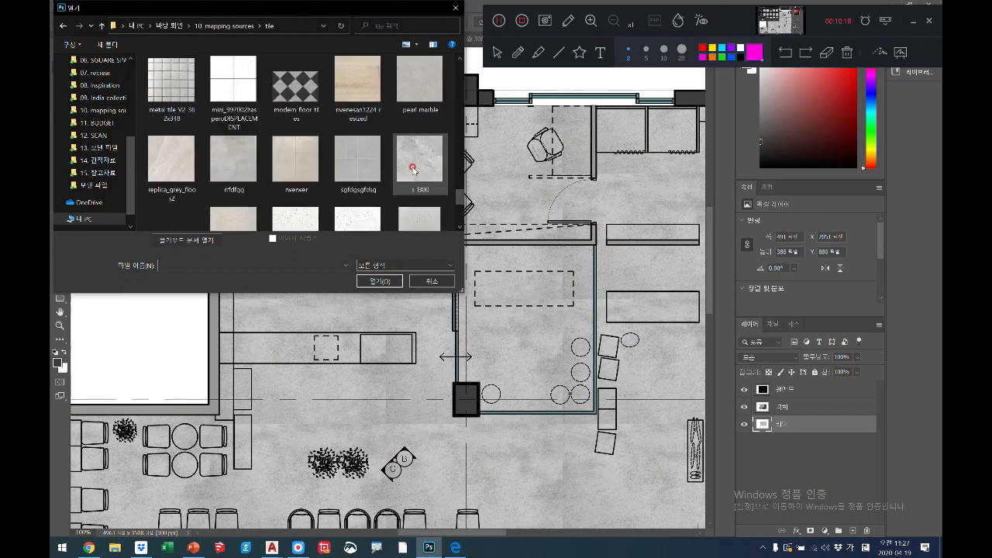
pyautogui.scroll(5, 413, 169)
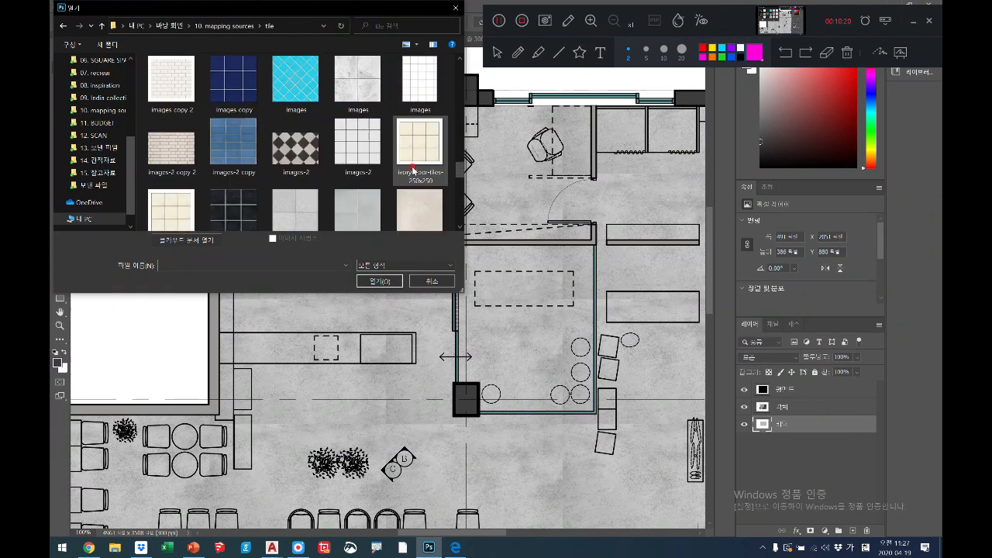
pyautogui.scroll(3, 335, 148)
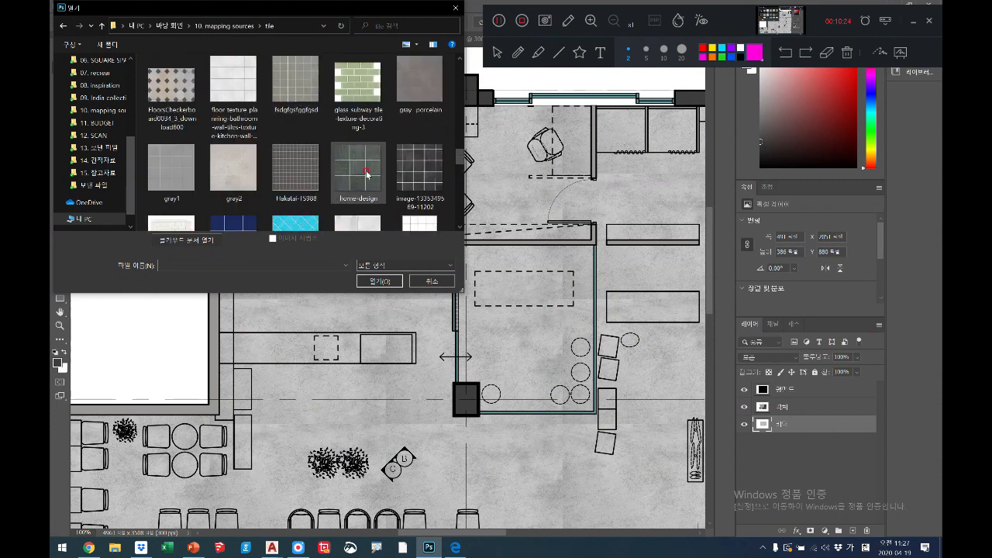
pyautogui.click(366, 174)
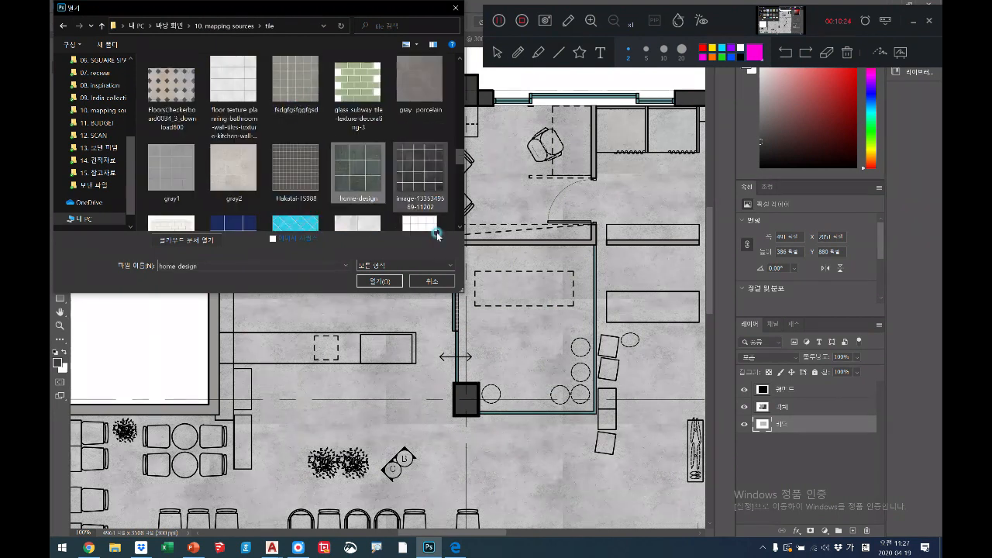
pyautogui.click(244, 184)
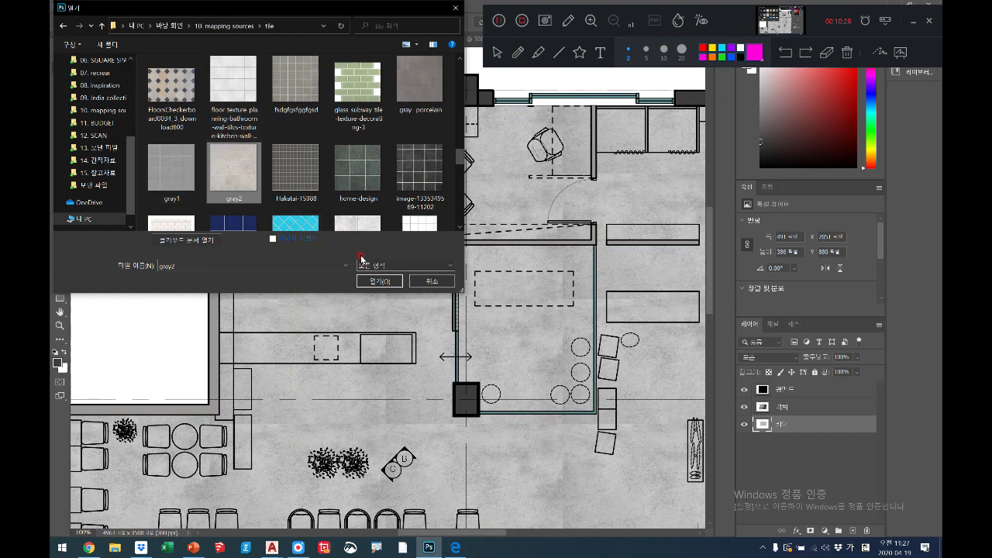
pyautogui.click(381, 281)
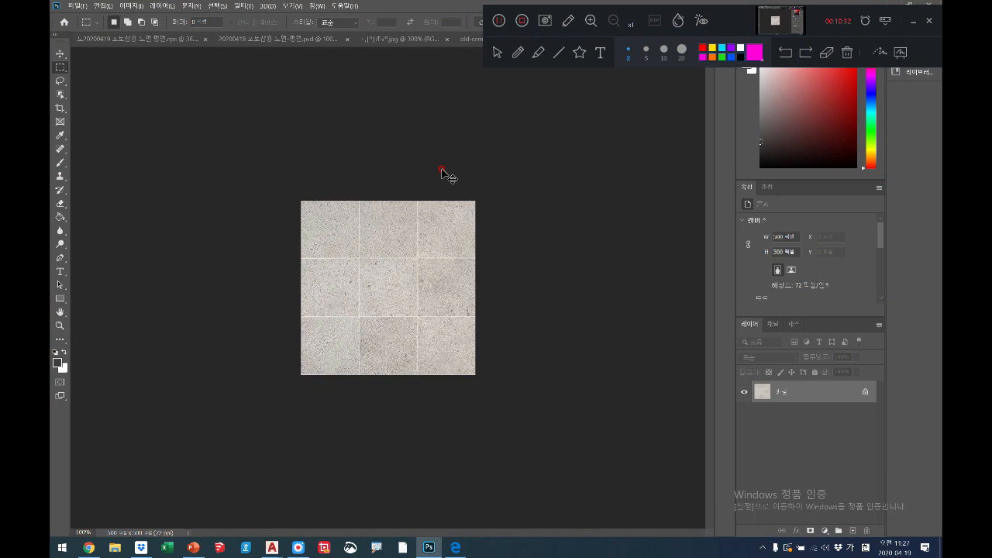
# - Select the entire gray2 tile image and define it as a pattern named 회색바닥
pyautogui.hotkey('ctrl', 'a')
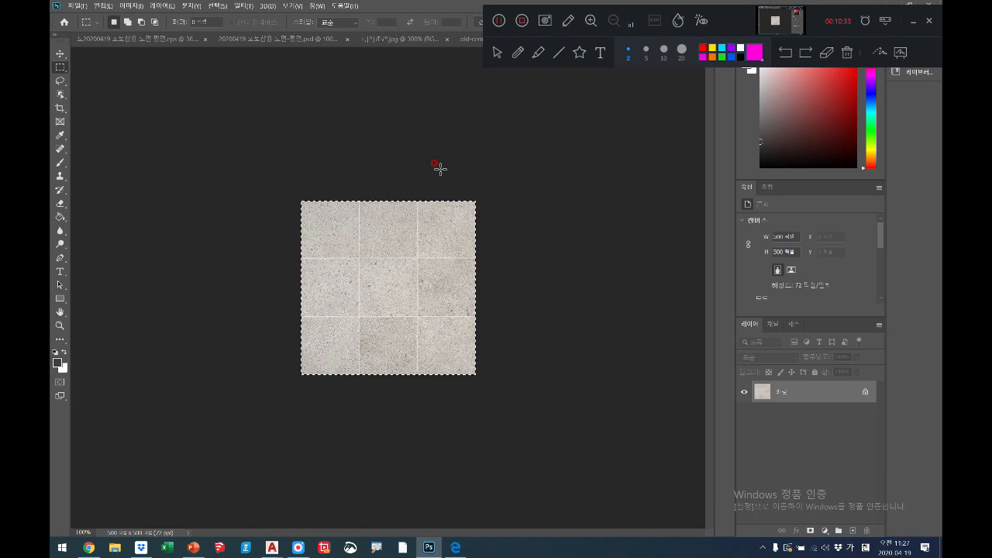
pyautogui.click(108, 7)
pyautogui.click(124, 274)
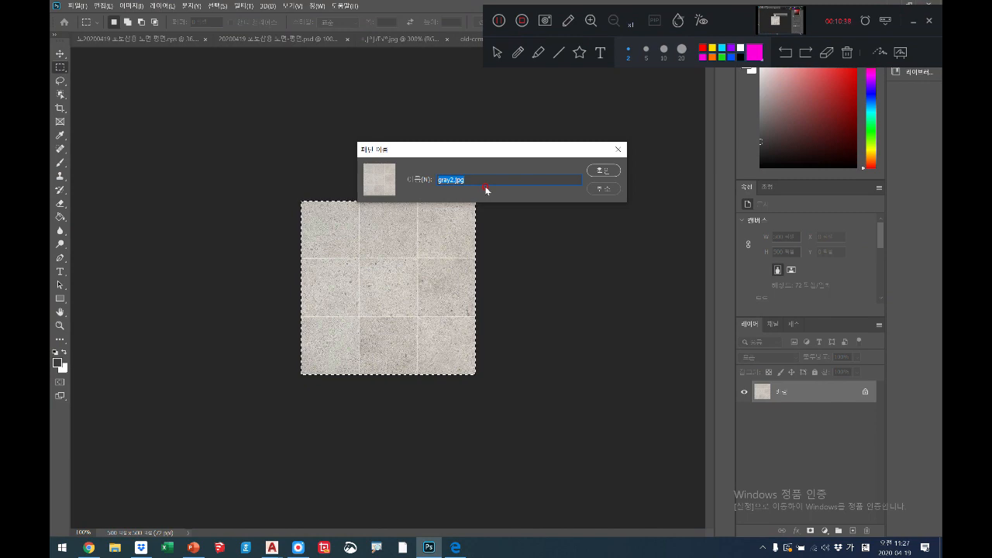
pyautogui.write('회')
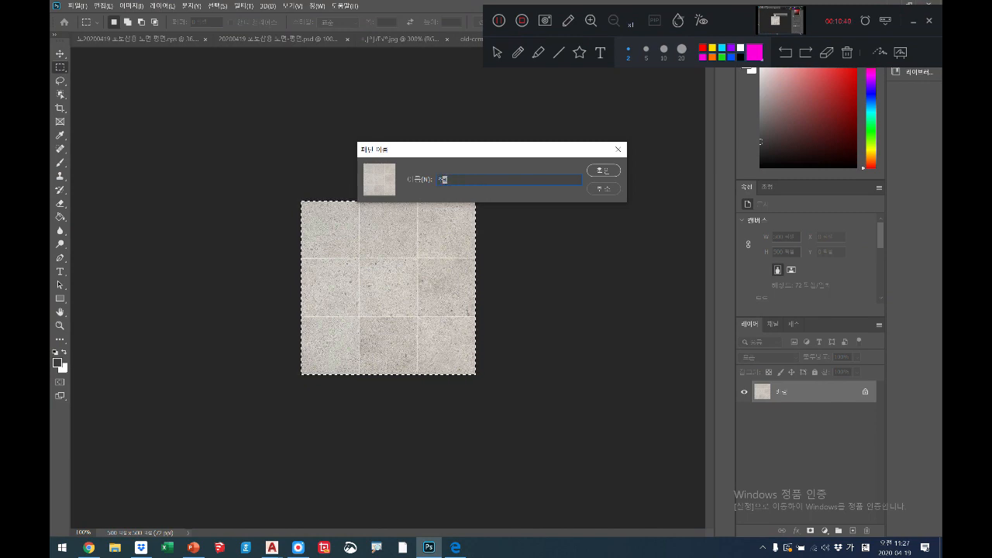
pyautogui.write('색바닥')
pyautogui.click(602, 170)
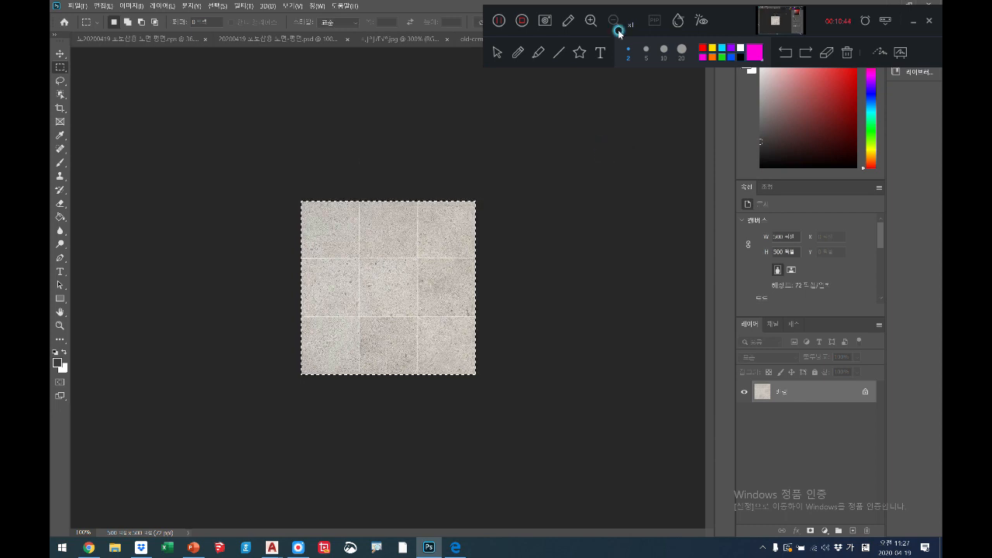
# - Return to the floor plan PSD and fill the selected REF. room and doorway area with the new tile pattern at 100% opacity
pyautogui.click(304, 40)
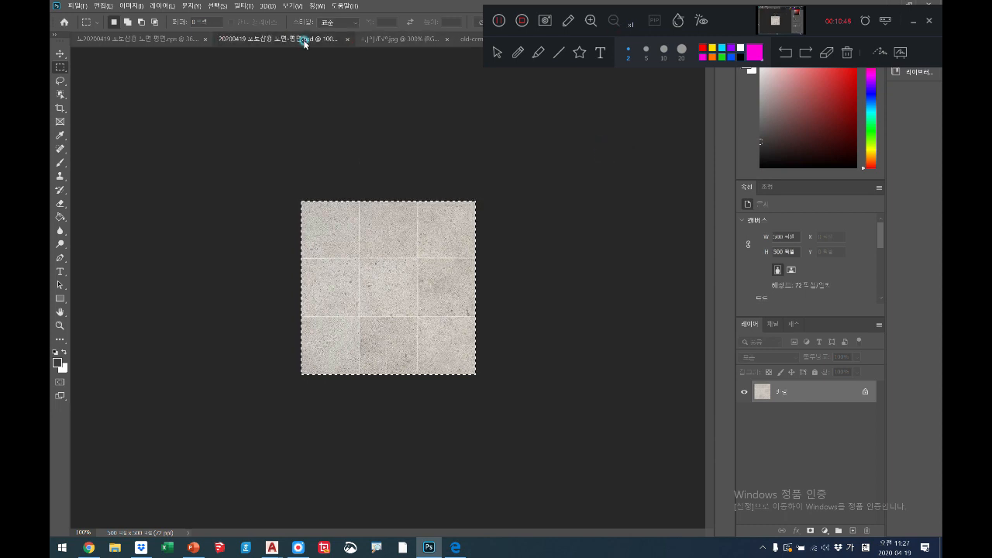
pyautogui.click(104, 5)
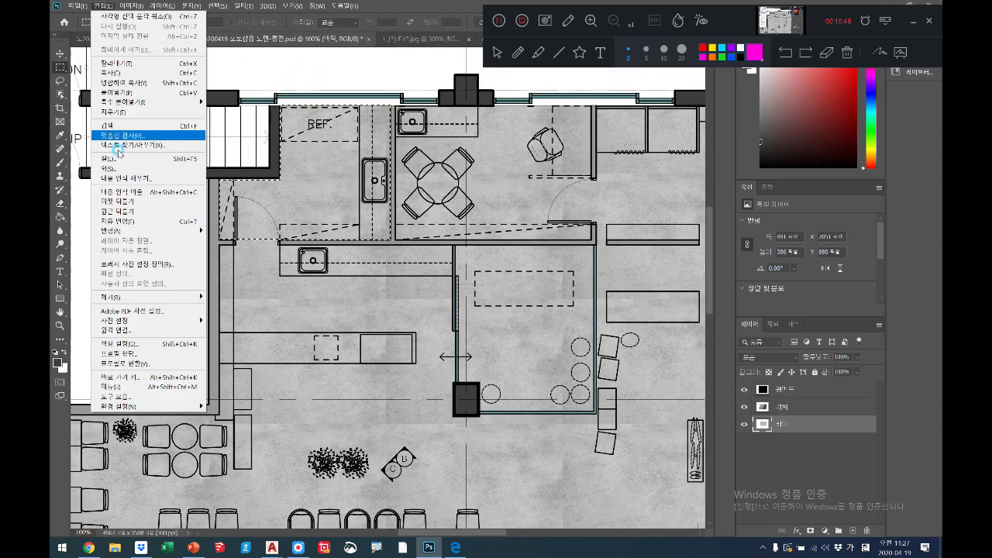
pyautogui.click(117, 159)
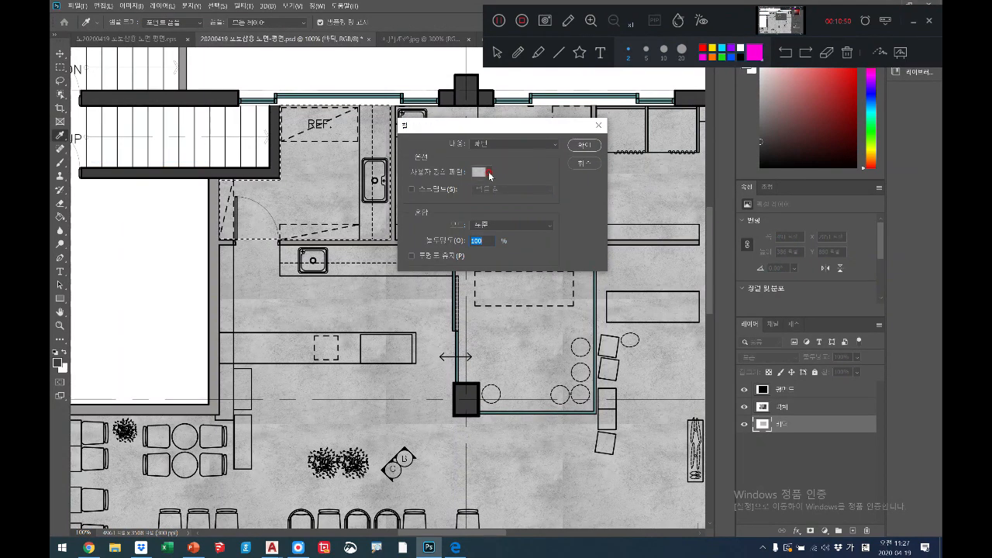
pyautogui.click(489, 173)
pyautogui.click(460, 239)
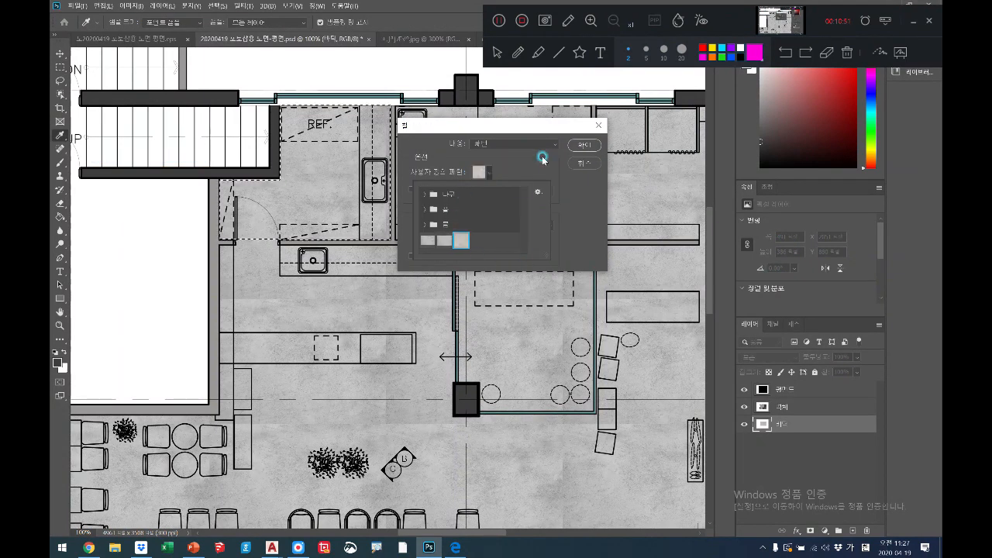
pyautogui.click(584, 146)
pyautogui.click(583, 144)
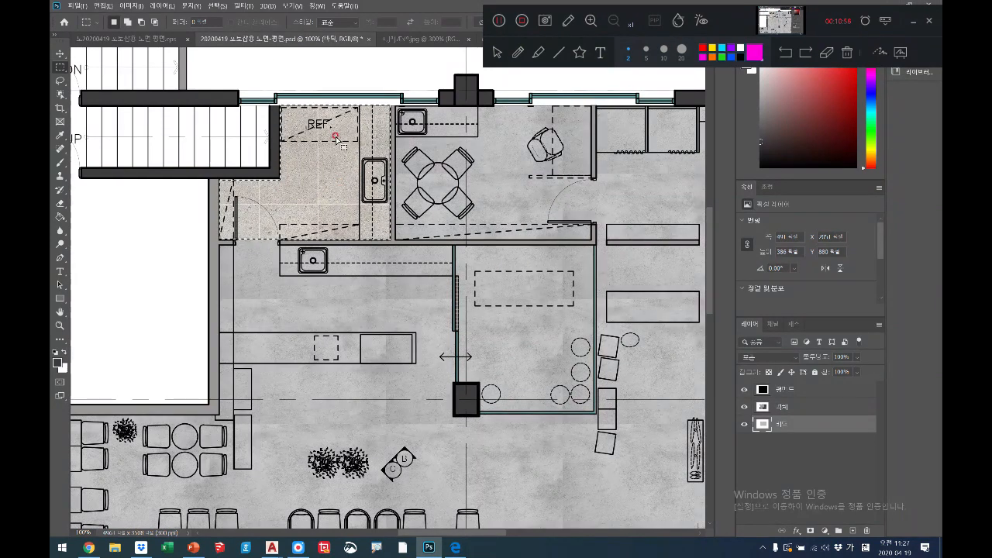
# - Switch back to gray2.jpg and resize the image to 8 × 8 centimetres at a resolution of 72
pyautogui.click(542, 16)
pyautogui.moveTo(639, 14); pyautogui.dragTo(646, 57)
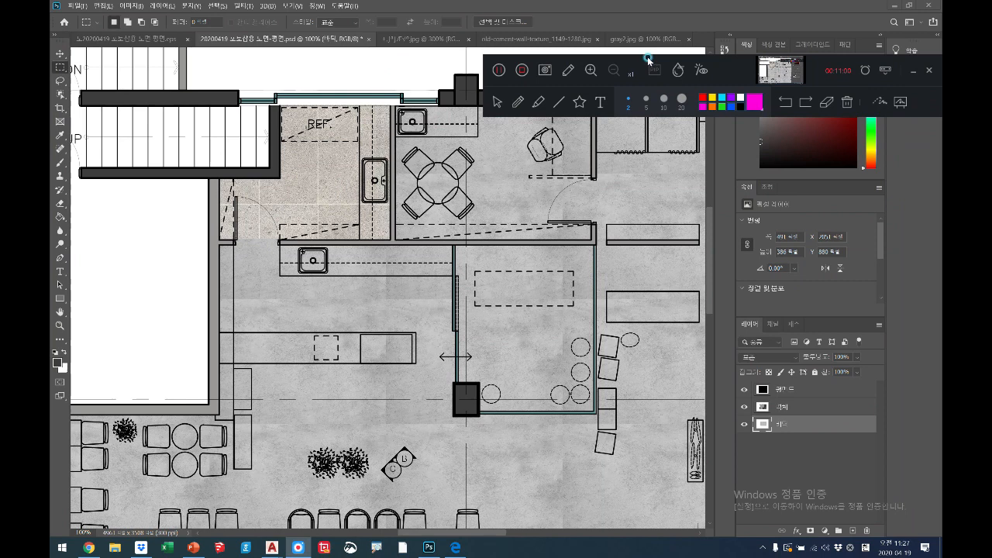
pyautogui.click(626, 39)
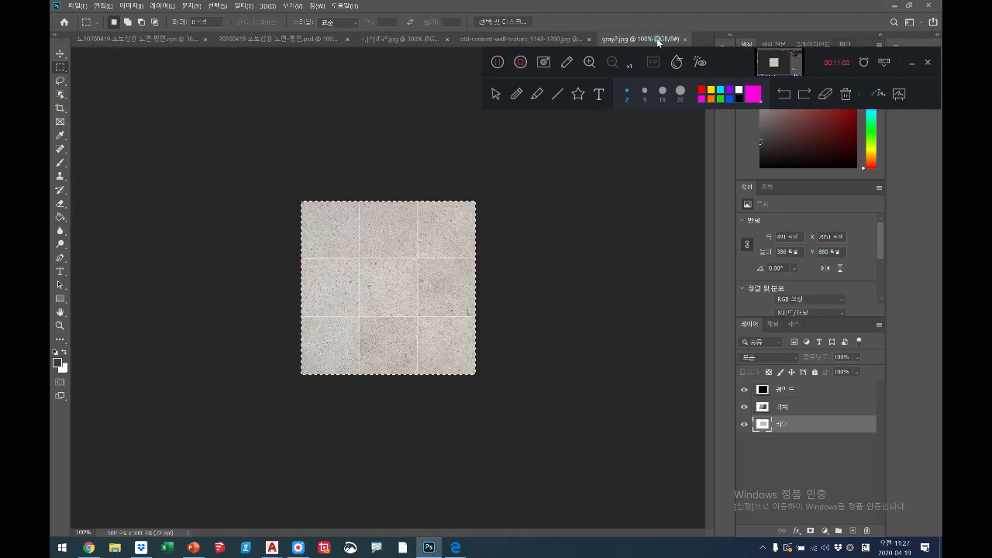
pyautogui.click(131, 6)
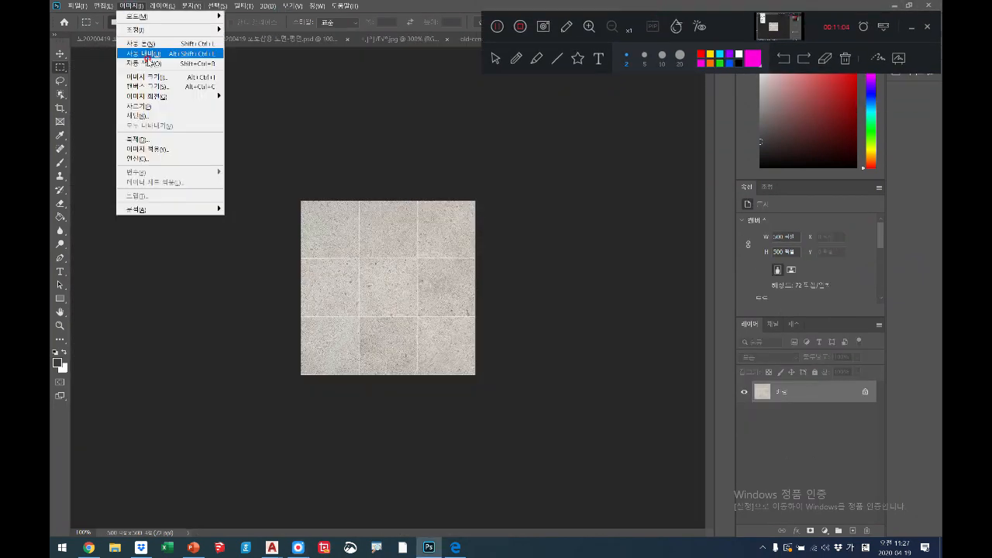
pyautogui.click(158, 78)
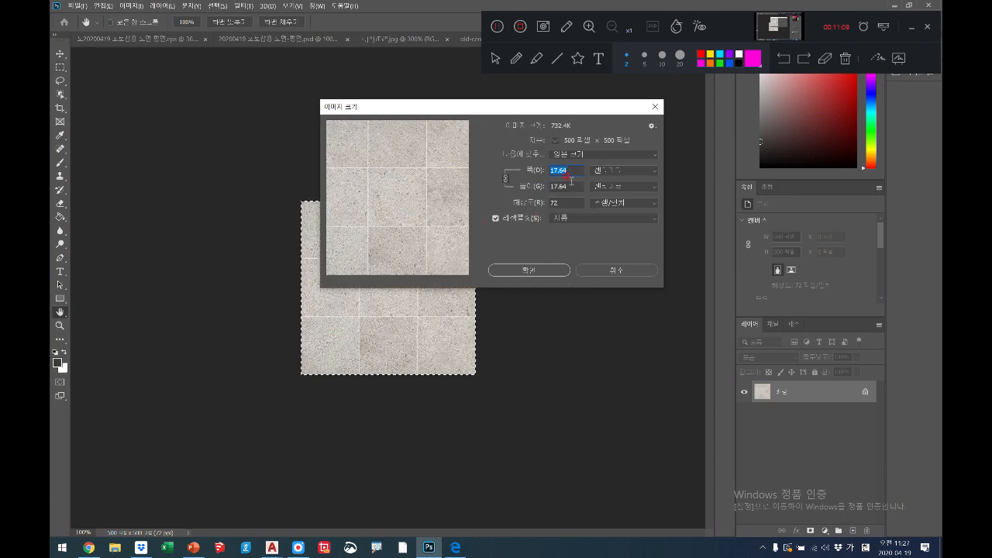
pyautogui.click(559, 173)
pyautogui.write('8')
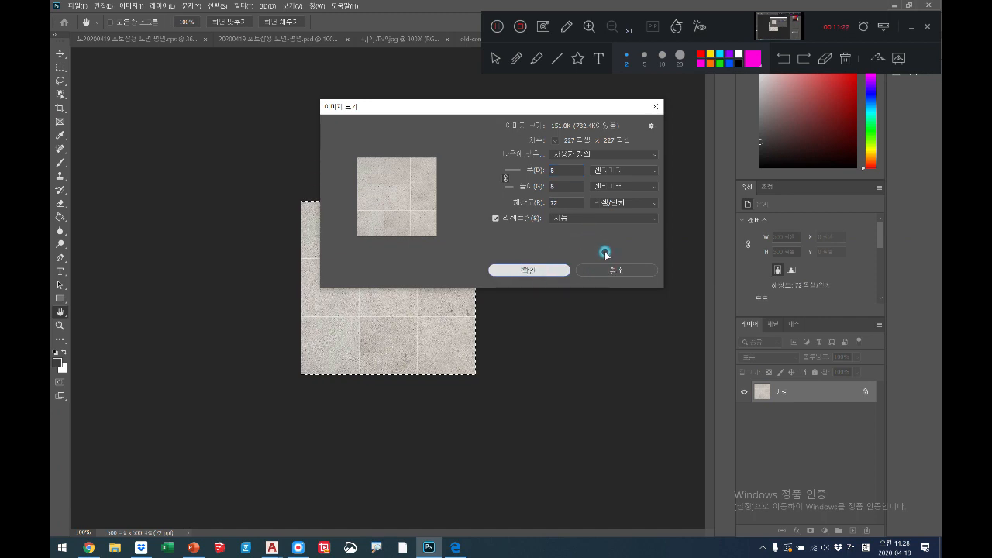
pyautogui.click(551, 271)
pyautogui.moveTo(551, 271); pyautogui.dragTo(551, 273)
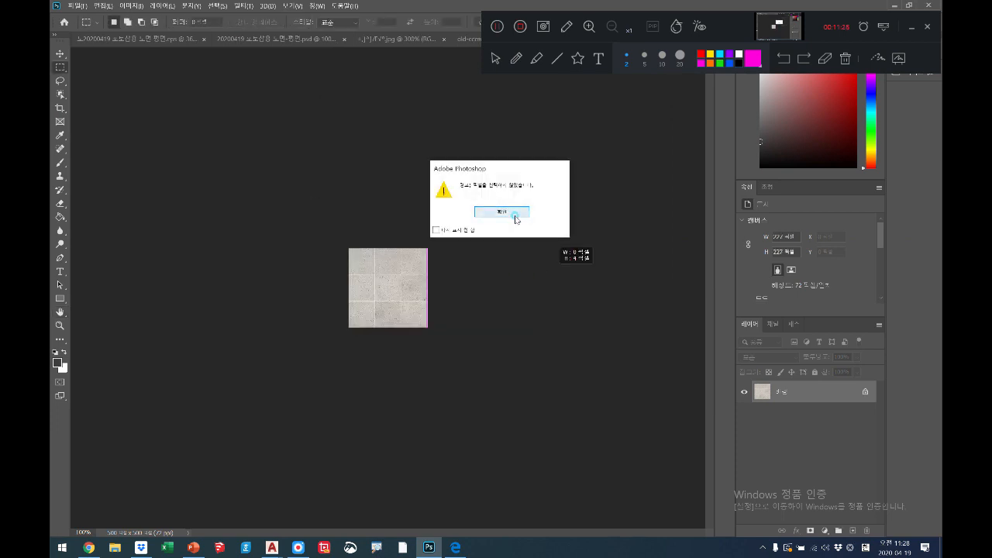
pyautogui.click(516, 220)
# - Select the whole reduced tile image, define it as a pattern under the name gray2.jpg, and return to the floor plan PSD
pyautogui.hotkey('ctrl', 'a')
pyautogui.click(103, 5)
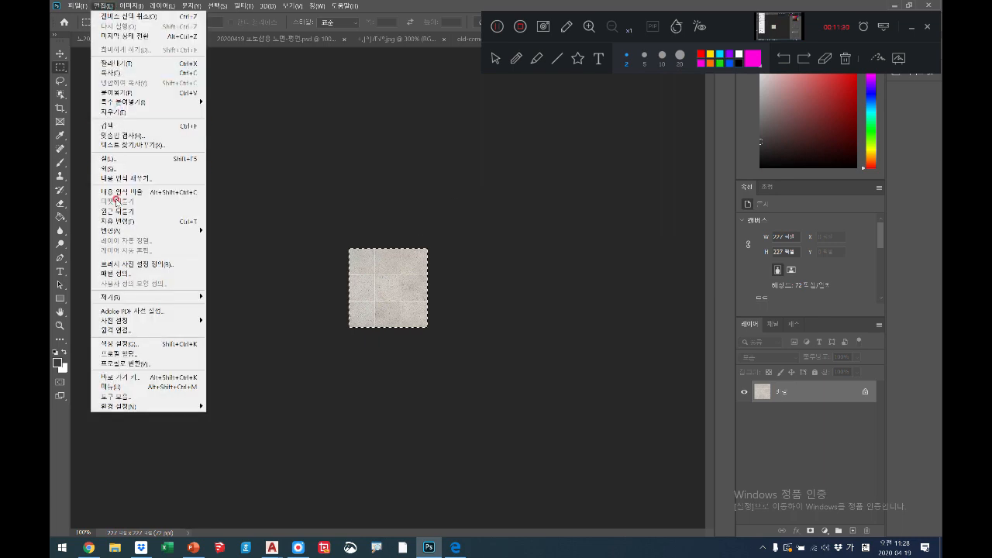
pyautogui.click(118, 274)
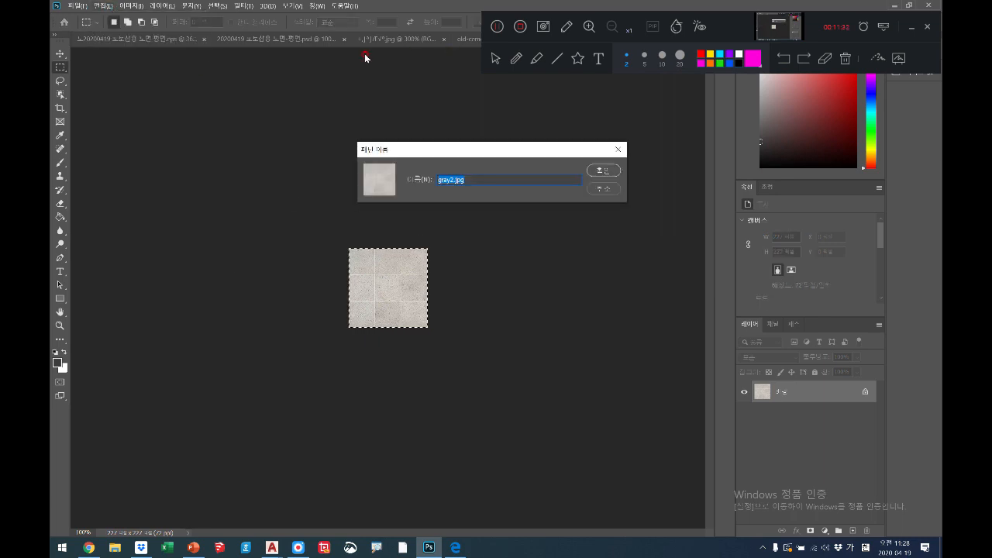
pyautogui.click(610, 175)
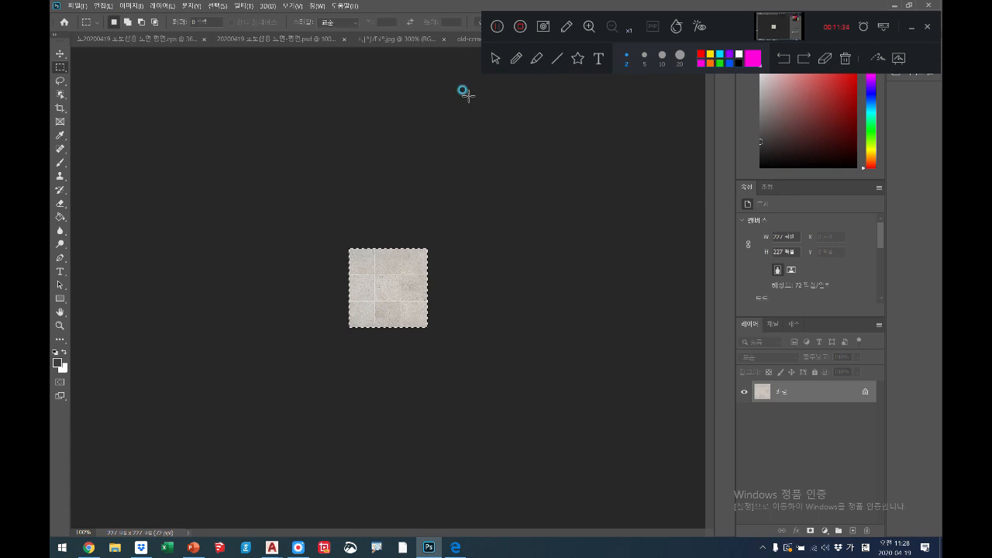
pyautogui.click(322, 40)
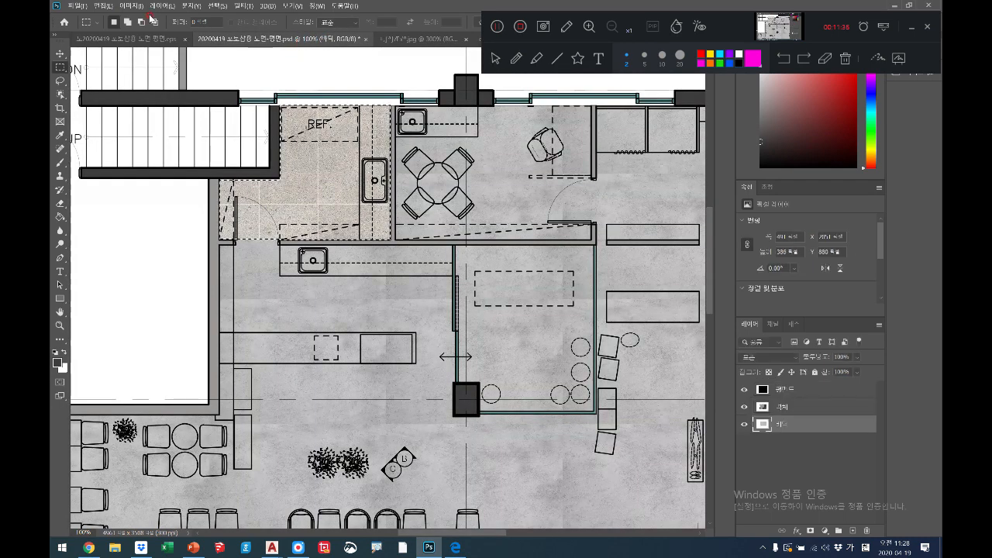
# - Fill the selected REF. room and doorway area with the reduced gray2.jpg tile pattern at 100% opacity, and clear the selection
pyautogui.click(103, 5)
pyautogui.click(106, 159)
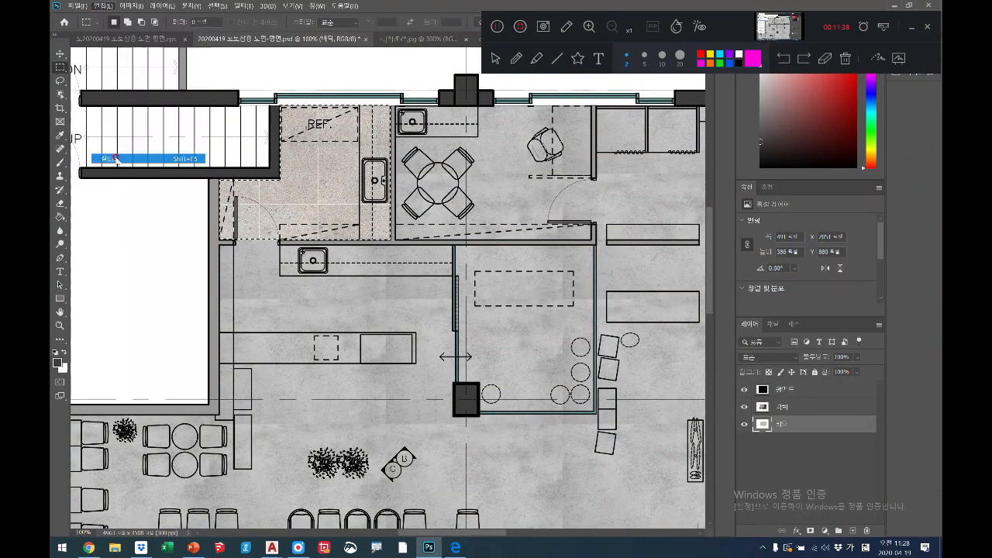
pyautogui.click(486, 172)
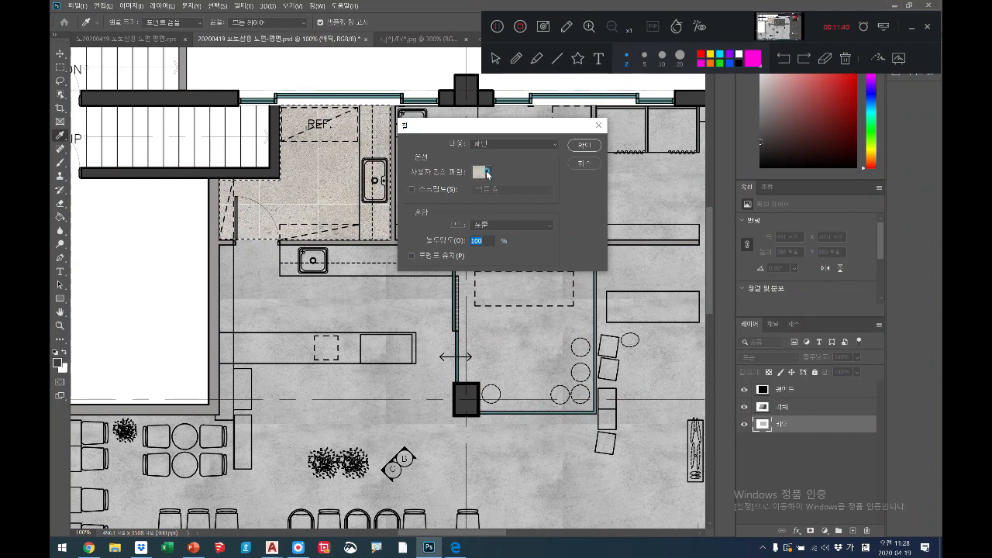
pyautogui.click(583, 145)
pyautogui.press('m')
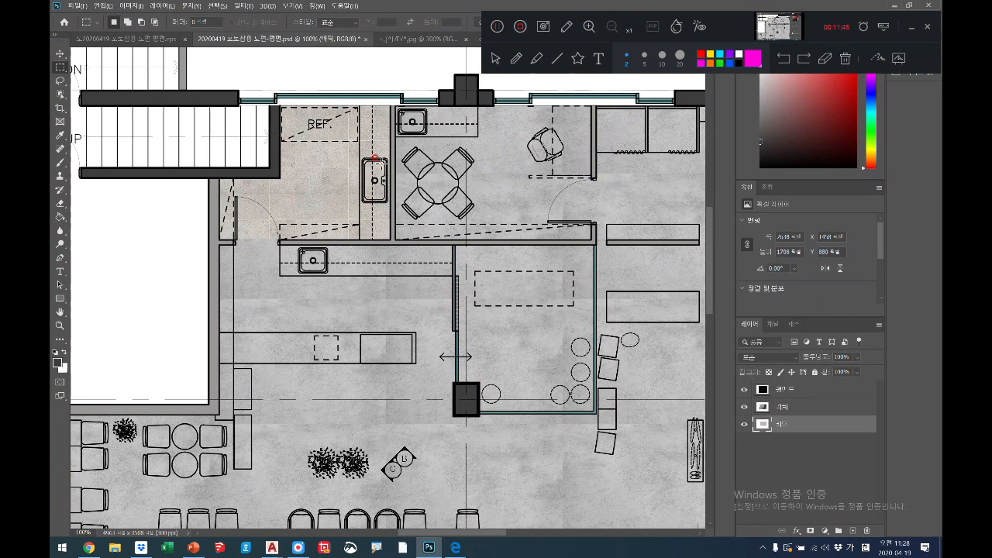
# - Select the planter strip along the front wall, adding the entrance steps and doorway opening, about 2195 × 179 px overall
pyautogui.click(60, 325)
pyautogui.rightClick(279, 243)
pyautogui.click(358, 253)
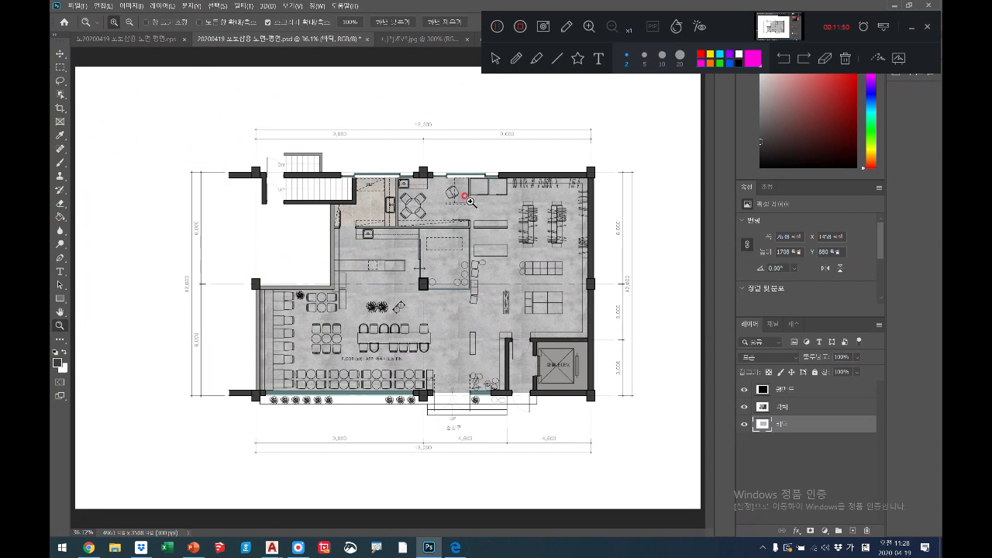
pyautogui.click(435, 204)
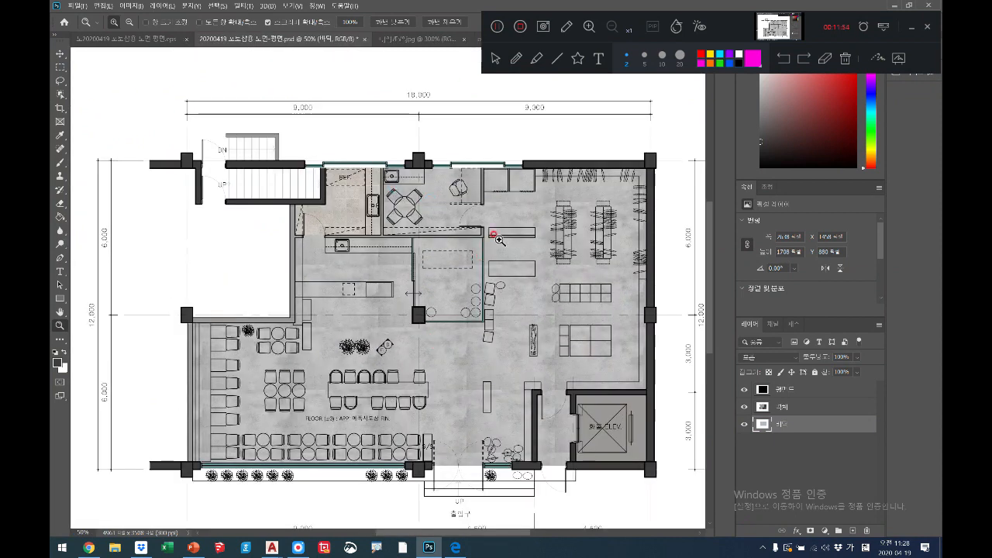
pyautogui.click(483, 375)
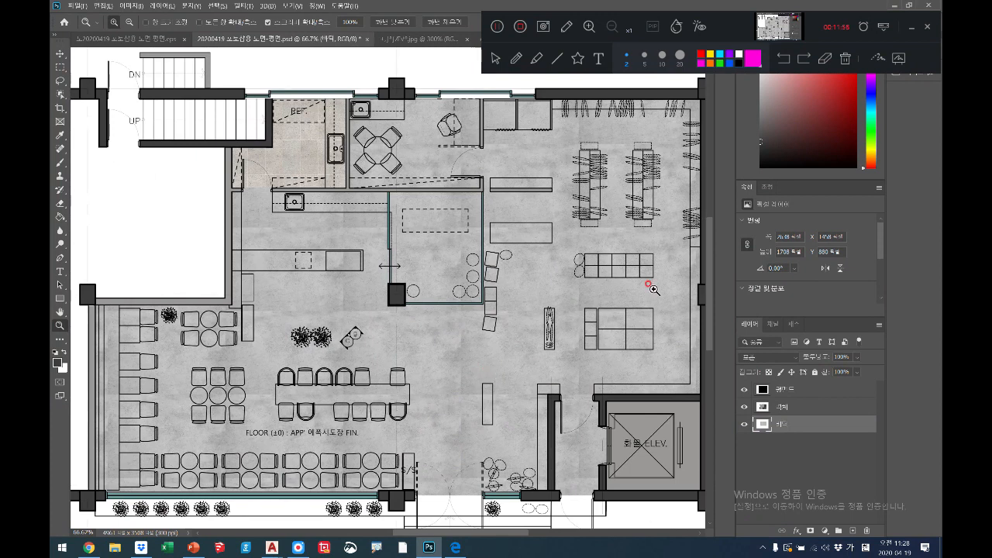
pyautogui.click(59, 313)
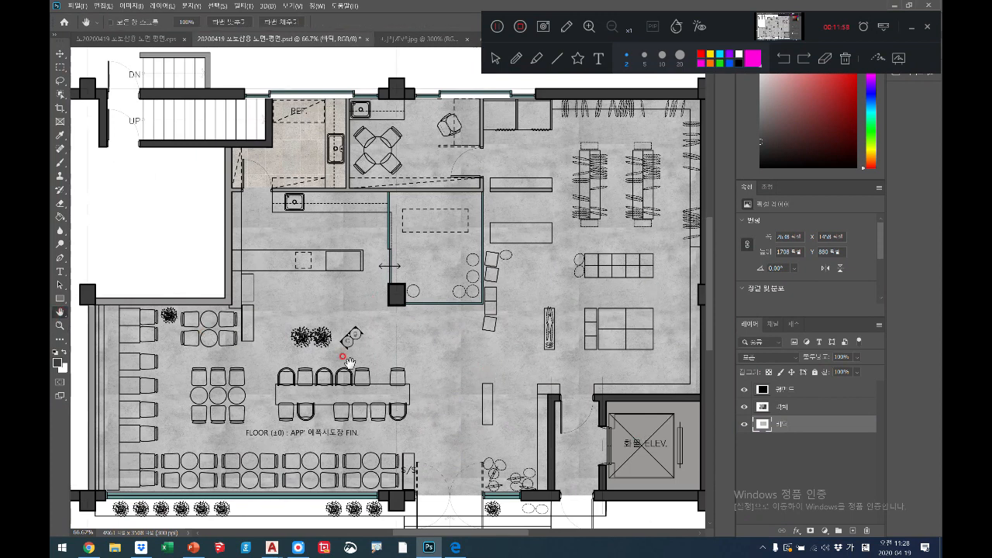
pyautogui.scroll(-6, 385, 393)
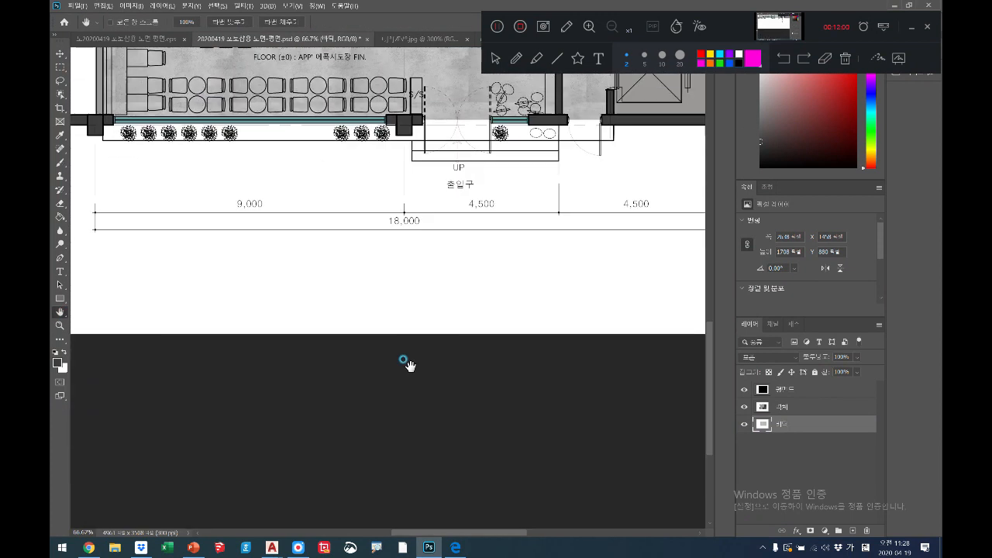
pyautogui.click(60, 68)
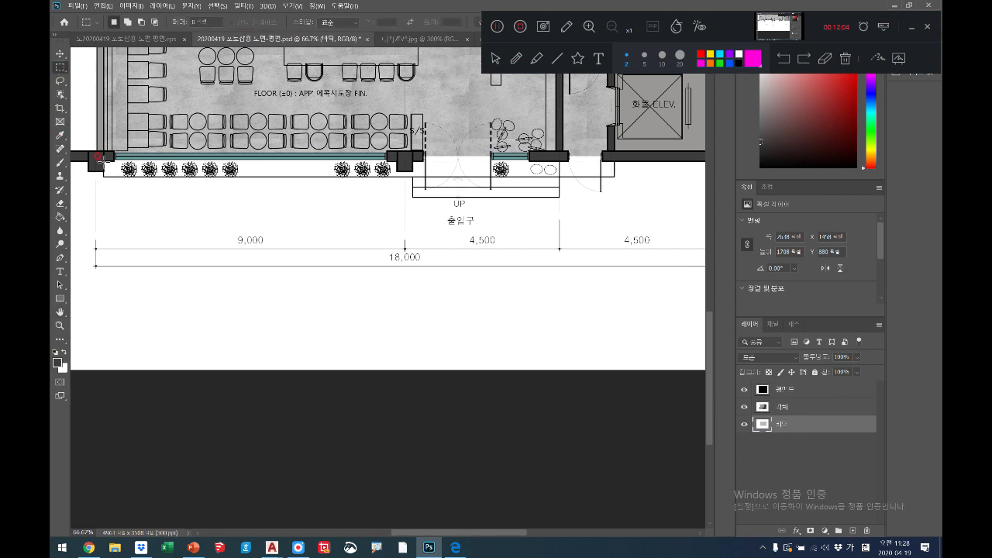
pyautogui.moveTo(104, 160); pyautogui.dragTo(608, 169)
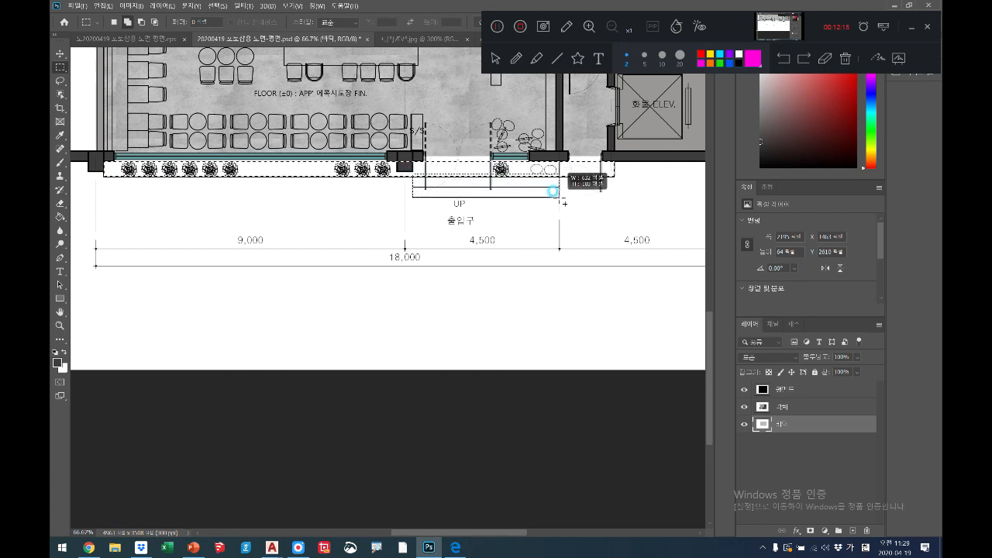
pyautogui.moveTo(427, 155); pyautogui.dragTo(428, 172)
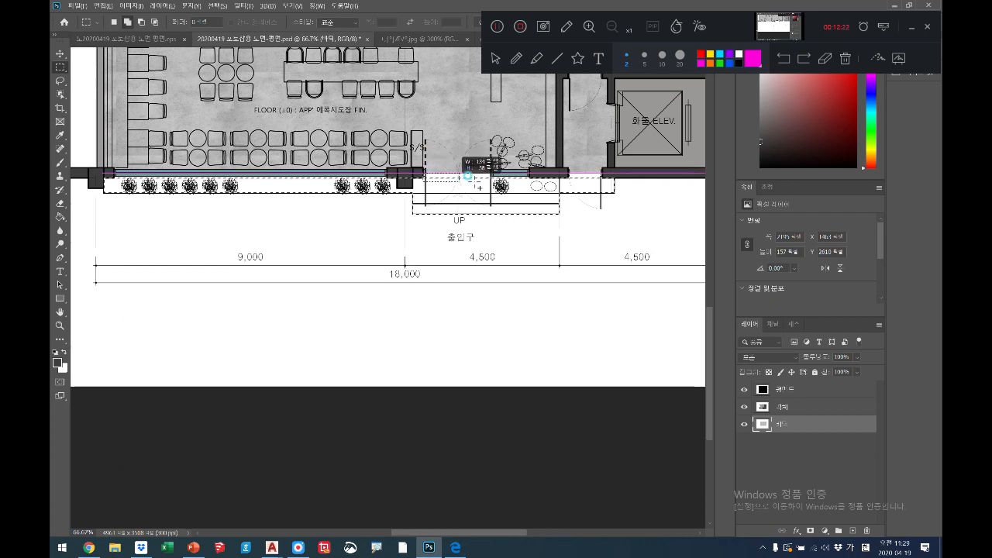
pyautogui.moveTo(483, 173); pyautogui.dragTo(485, 177)
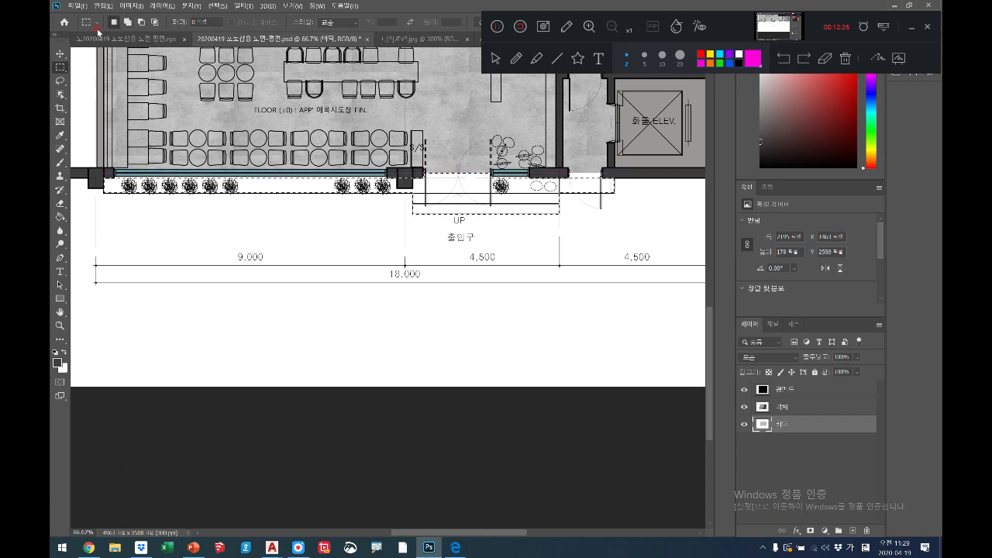
# - Open the deck wood texture from the wood folder inside 10. mapping sources
pyautogui.click(78, 7)
pyautogui.click(97, 32)
pyautogui.scroll(-2, 134, 76)
pyautogui.scroll(2, 134, 76)
pyautogui.click(107, 80)
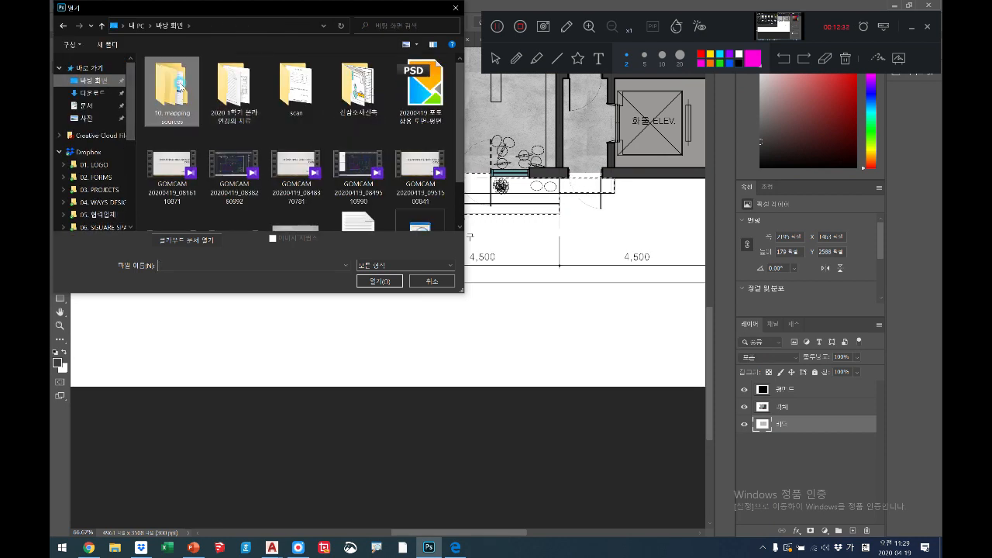
pyautogui.doubleClick(187, 84)
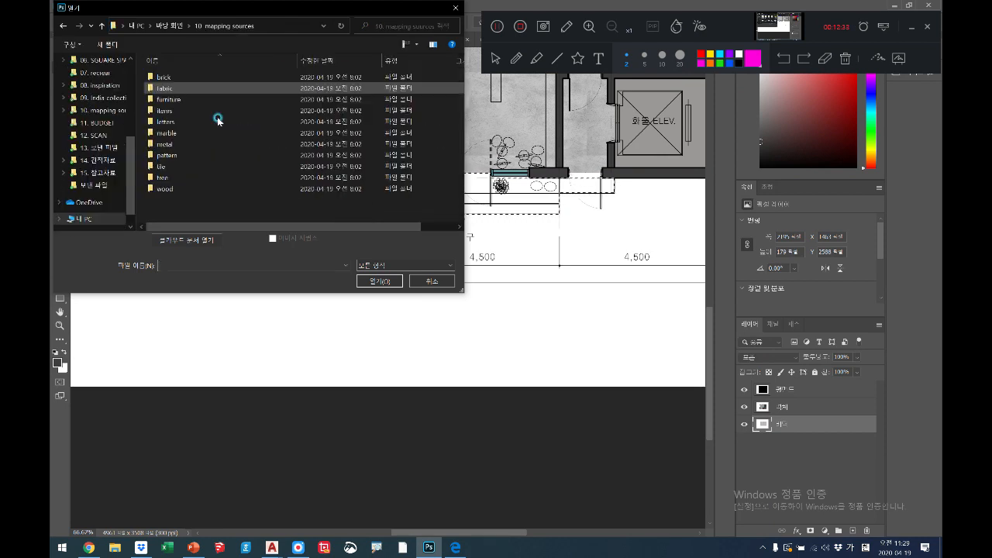
pyautogui.doubleClick(174, 188)
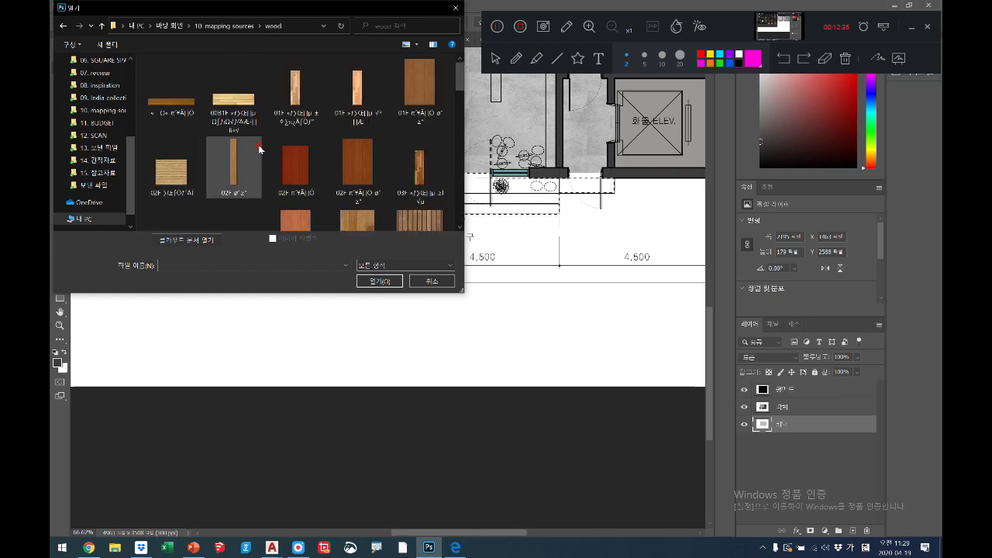
pyautogui.scroll(-5, 259, 148)
pyautogui.scroll(-10, 259, 148)
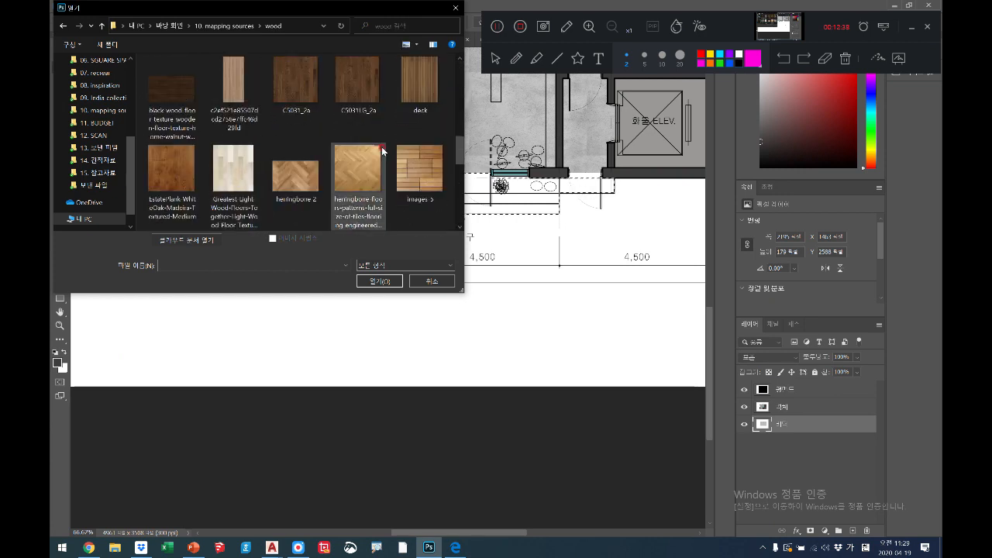
pyautogui.scroll(-3, 381, 147)
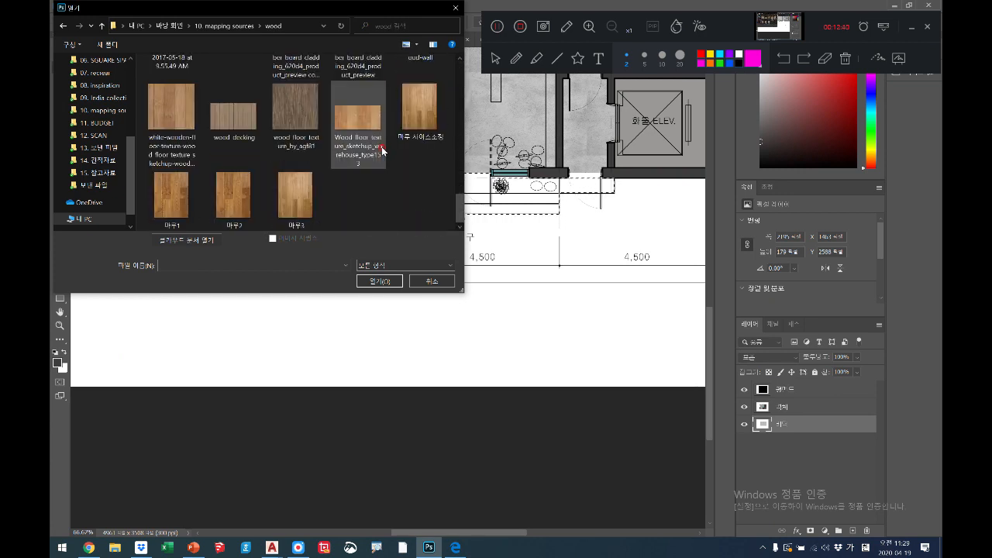
pyautogui.scroll(3, 381, 150)
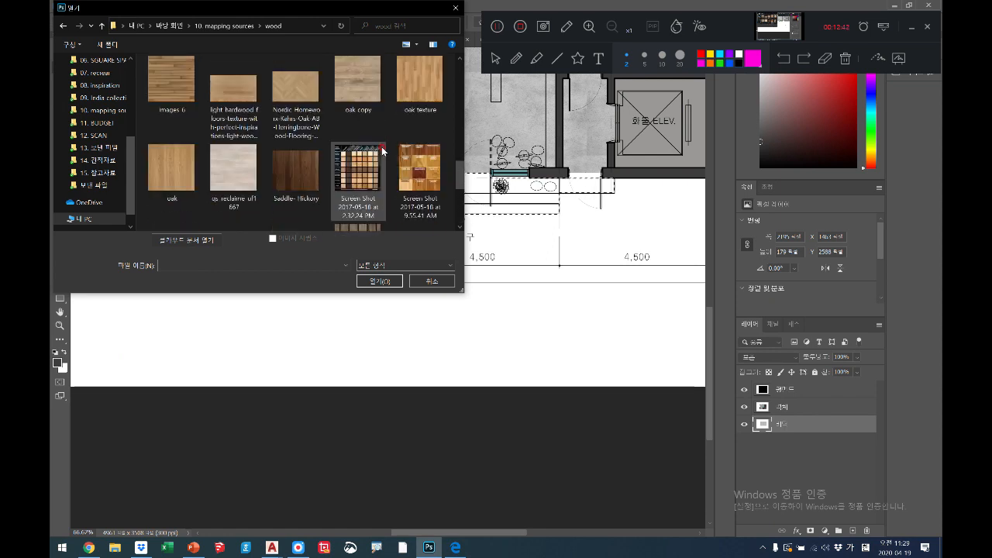
pyautogui.scroll(3, 381, 149)
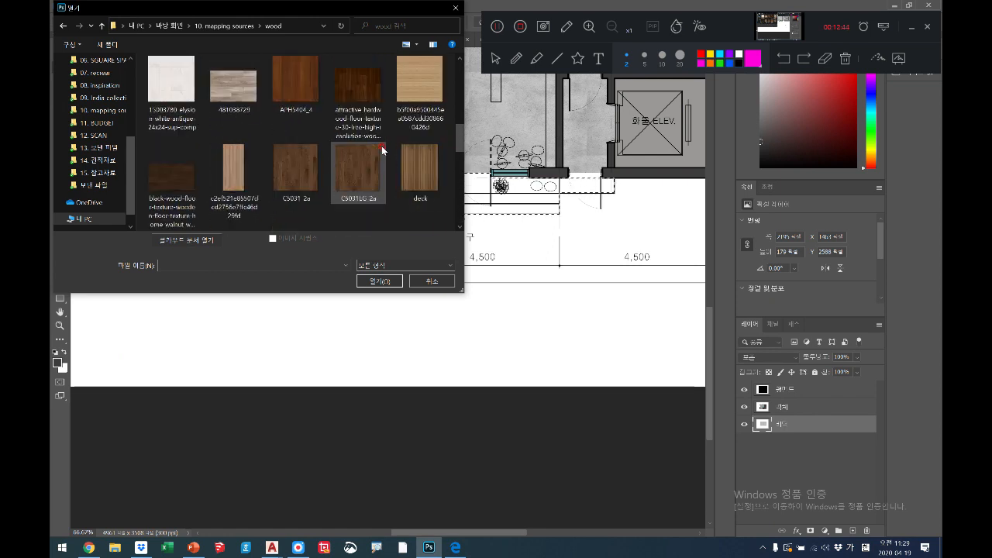
pyautogui.click(412, 157)
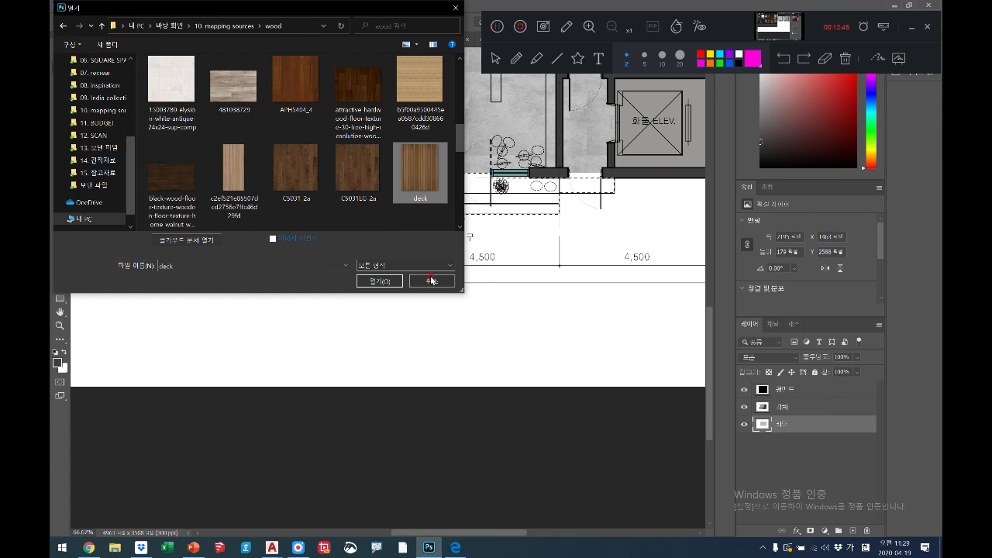
pyautogui.click(379, 281)
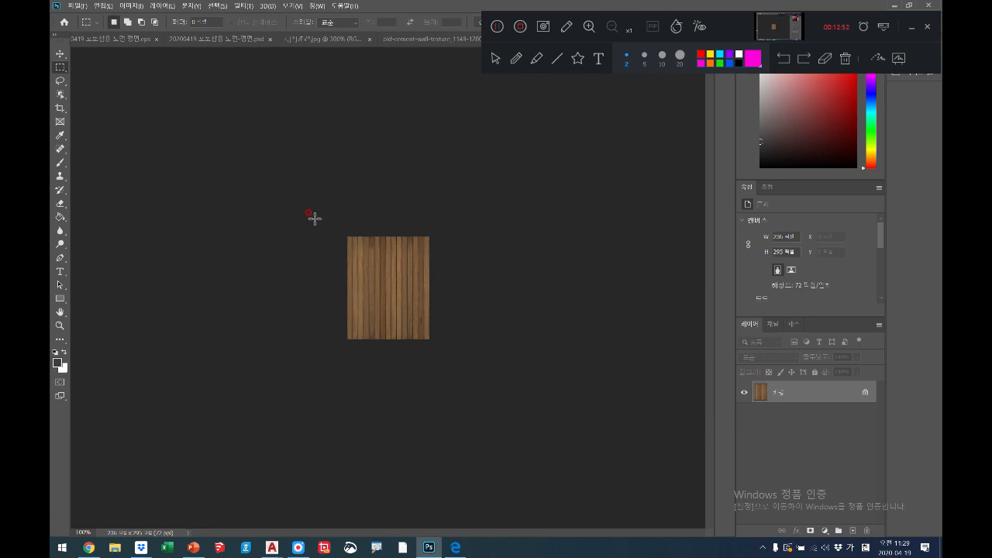
# - Rotate the deck image 90° clockwise so its boards run horizontally
pyautogui.click(134, 7)
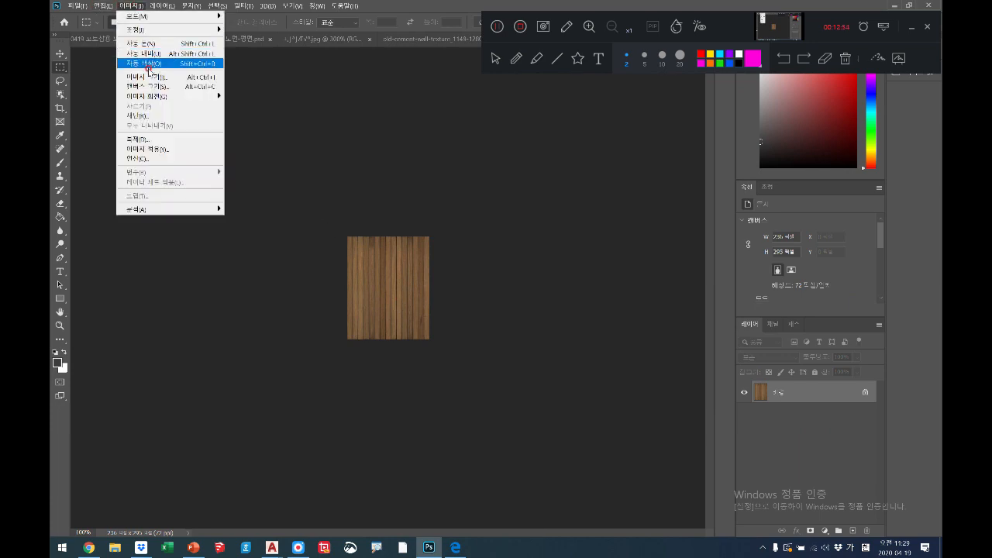
pyautogui.moveTo(156, 99)
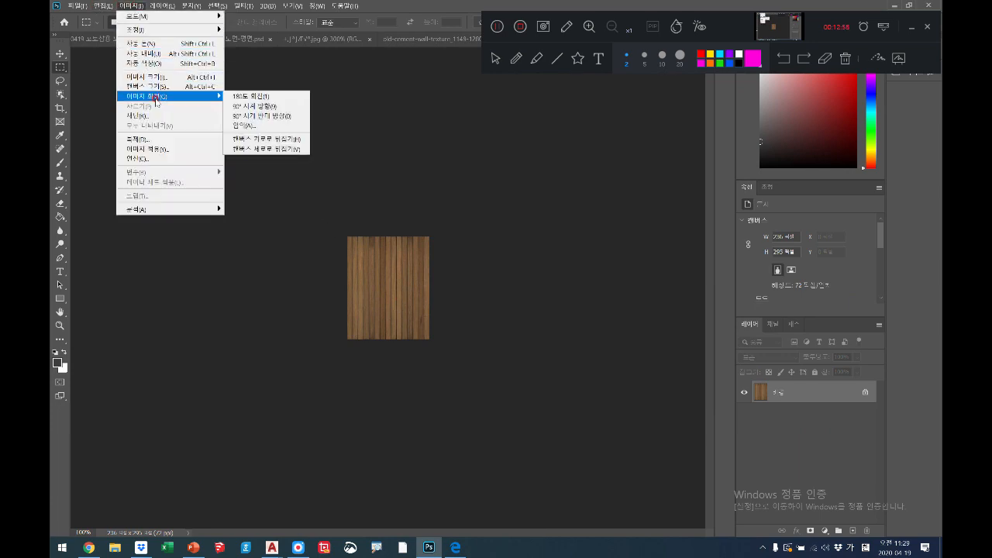
pyautogui.click(257, 106)
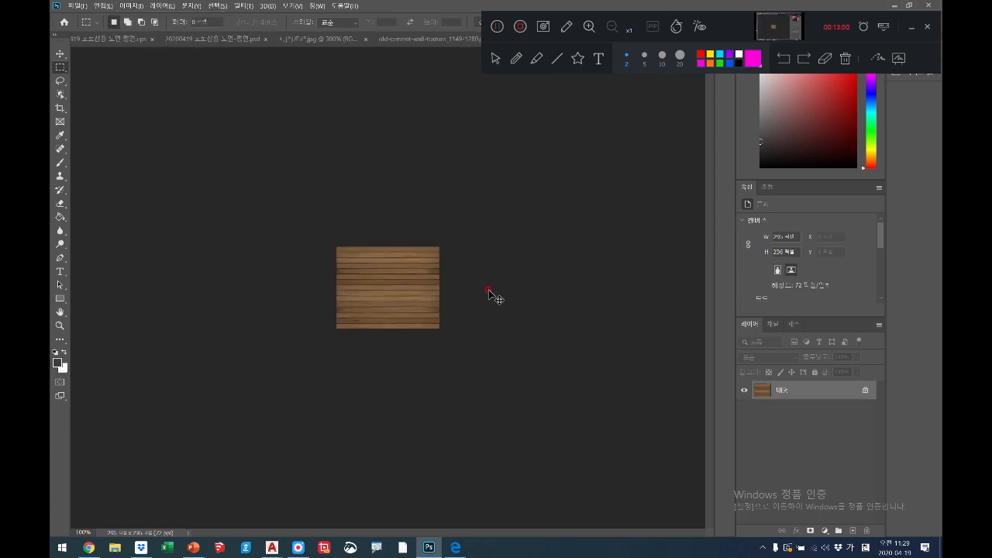
# - Select the entire rotated deck image and define it as a pattern named deck.jpg
pyautogui.hotkey('ctrl', 'a')
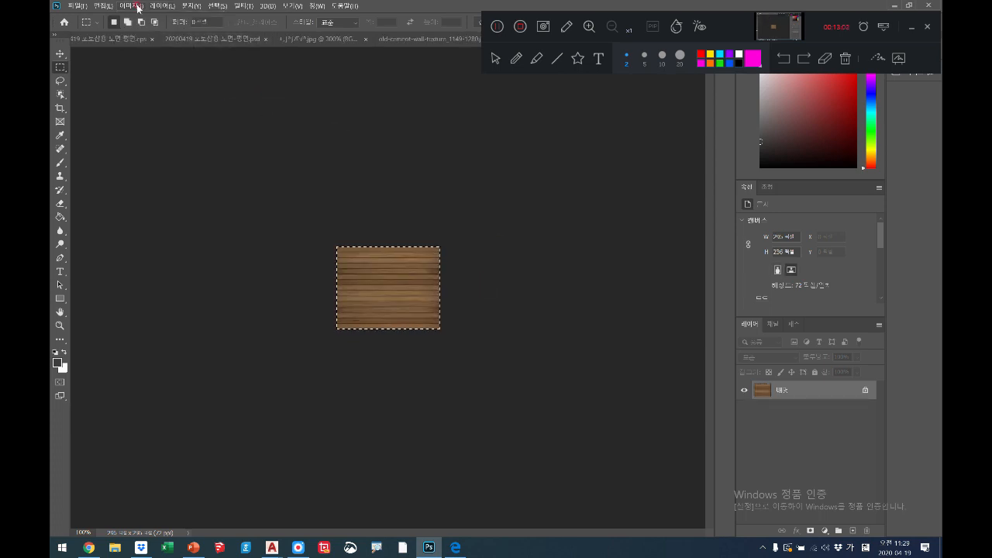
pyautogui.click(104, 6)
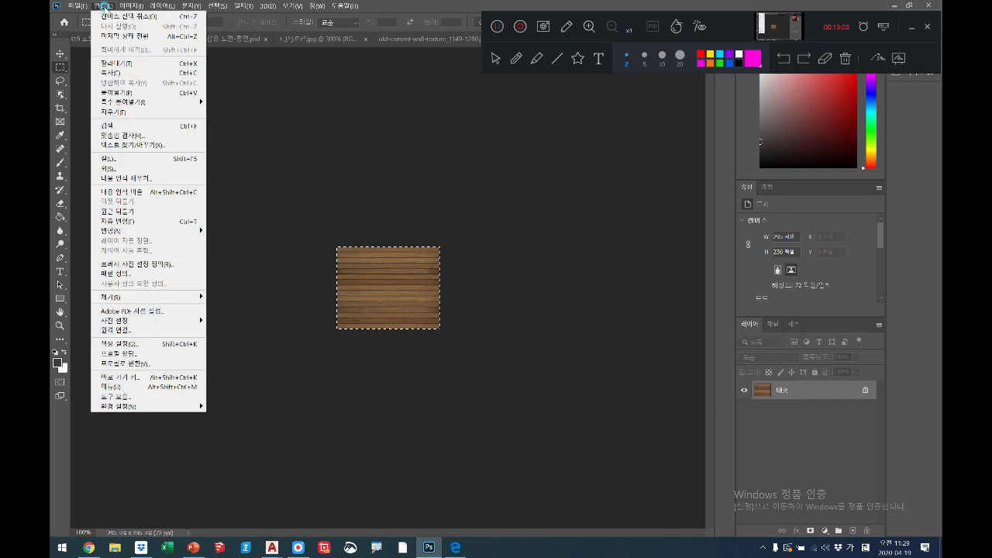
pyautogui.click(115, 273)
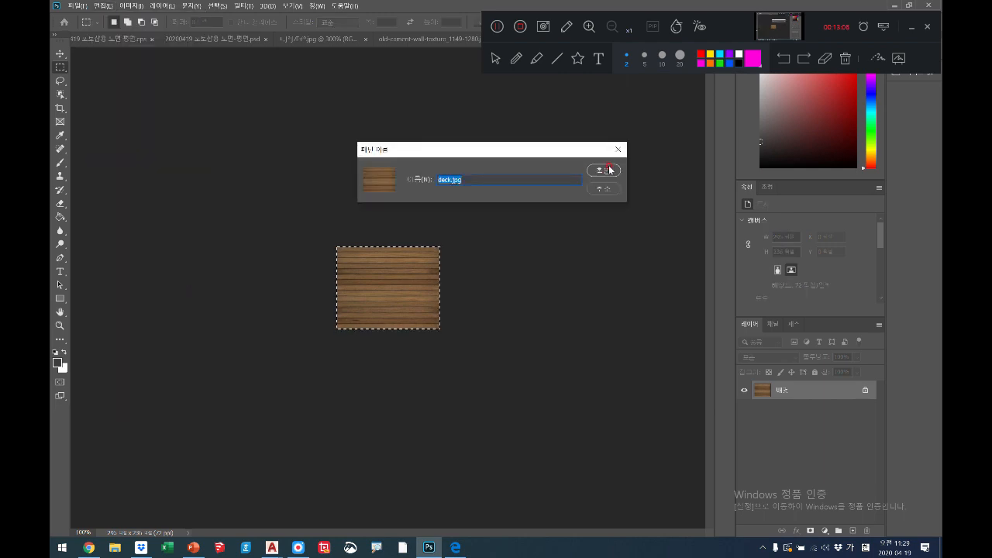
pyautogui.click(601, 170)
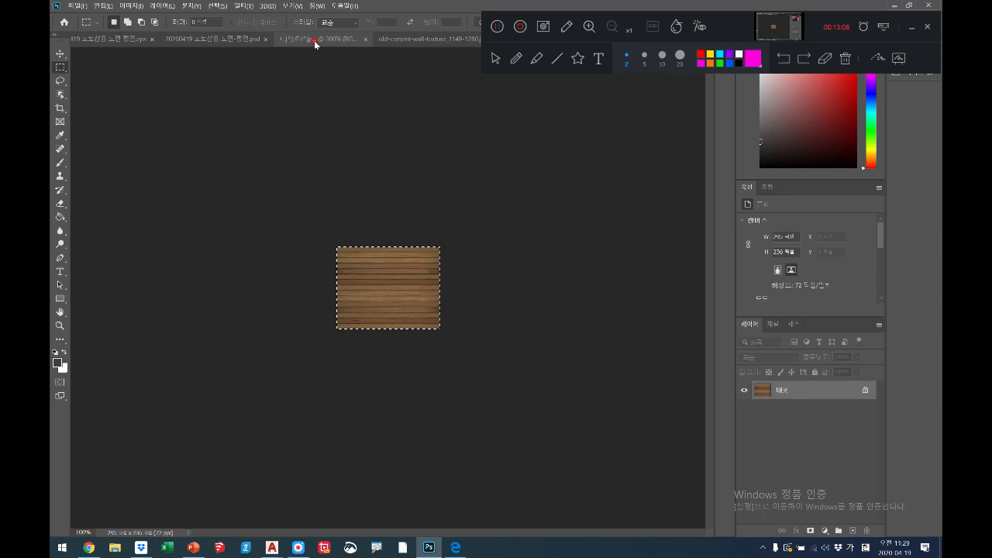
# - Return to the floor plan PSD, fill the selected planter strip and entrance steps with the deck.jpg pattern at 100% opacity, and deselect
pyautogui.click(234, 38)
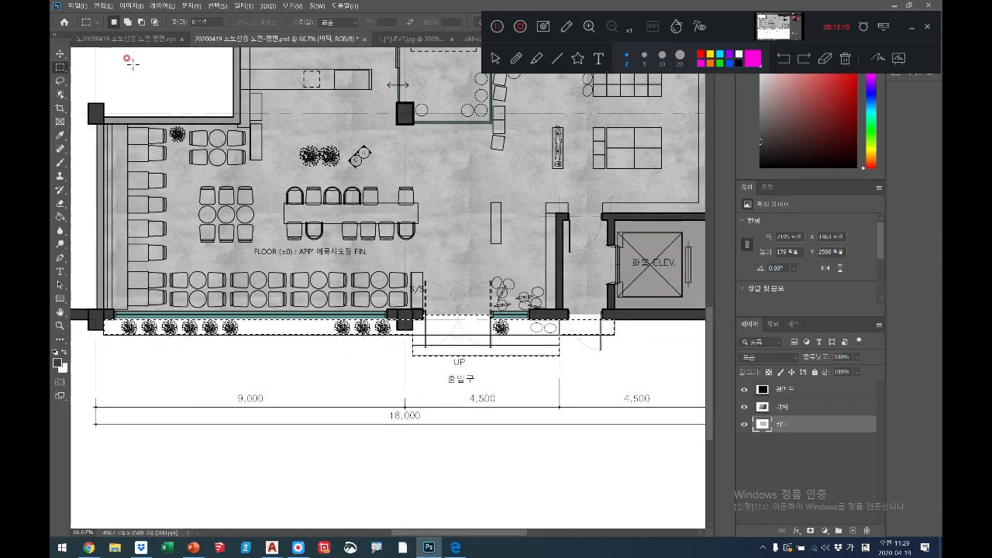
pyautogui.click(102, 5)
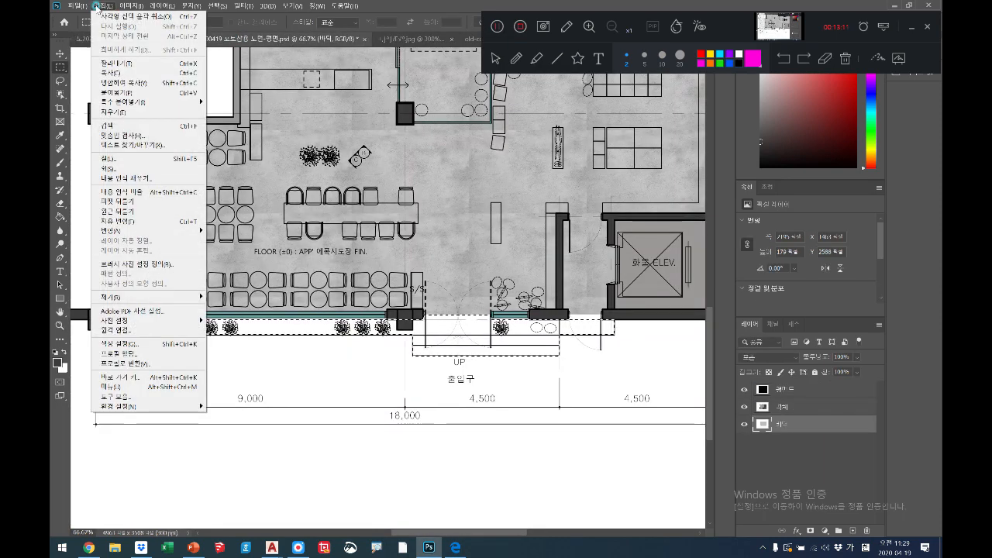
pyautogui.click(126, 167)
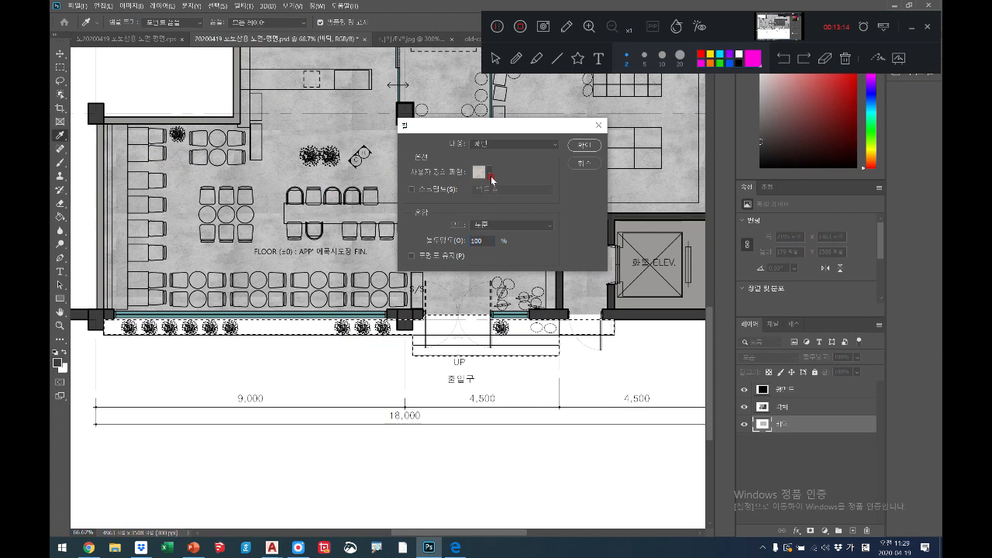
pyautogui.click(492, 180)
pyautogui.click(495, 240)
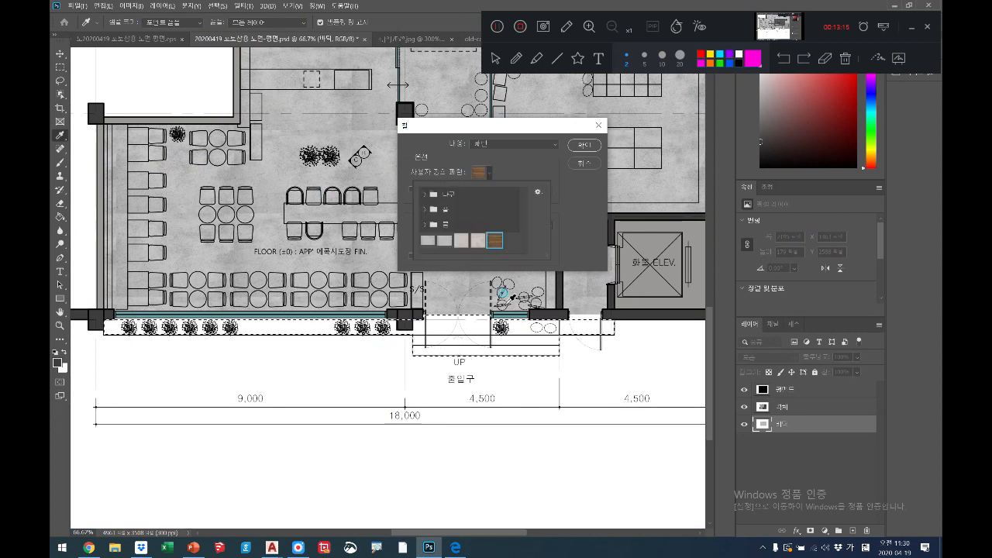
pyautogui.click(584, 146)
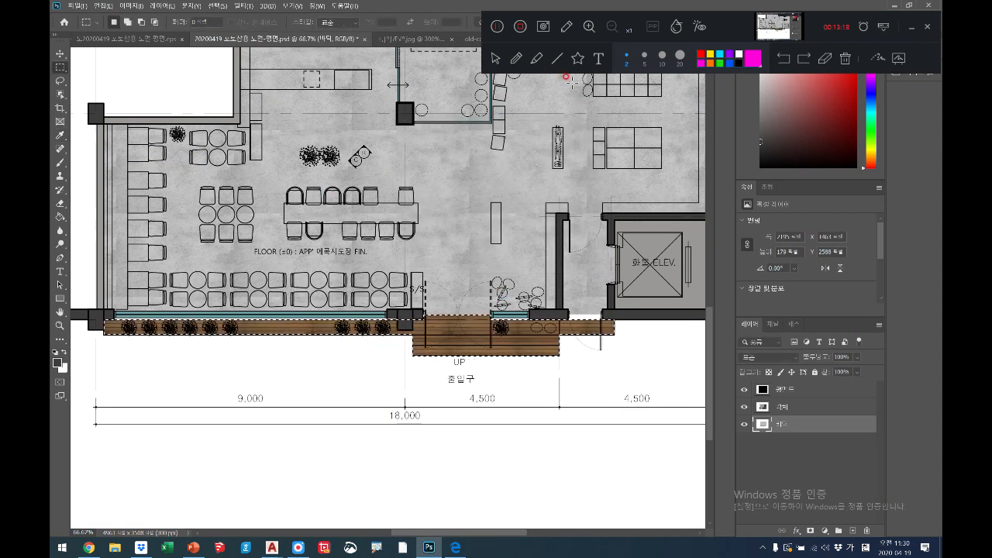
pyautogui.click(103, 299)
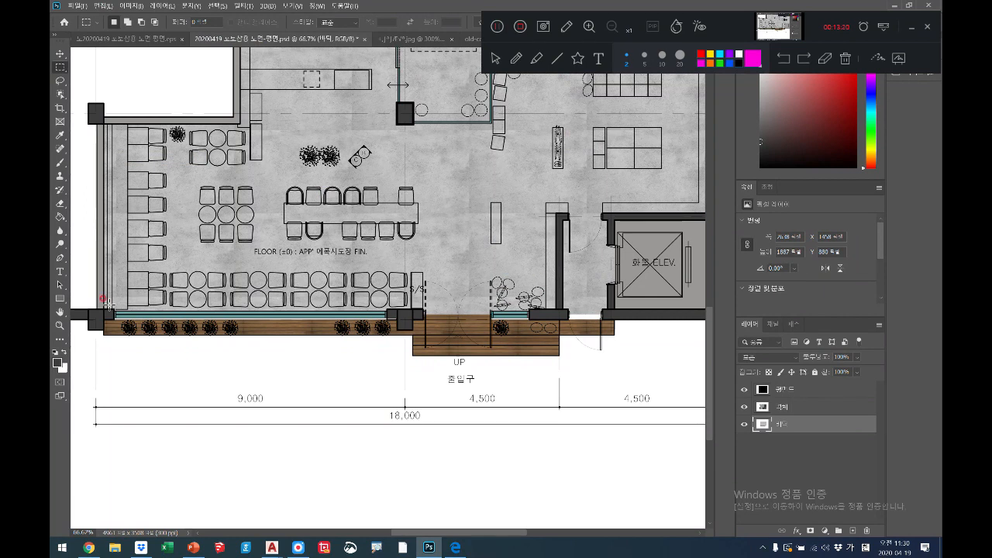
pyautogui.click(62, 298)
pyautogui.moveTo(443, 282); pyautogui.dragTo(640, 382)
pyautogui.press('z')
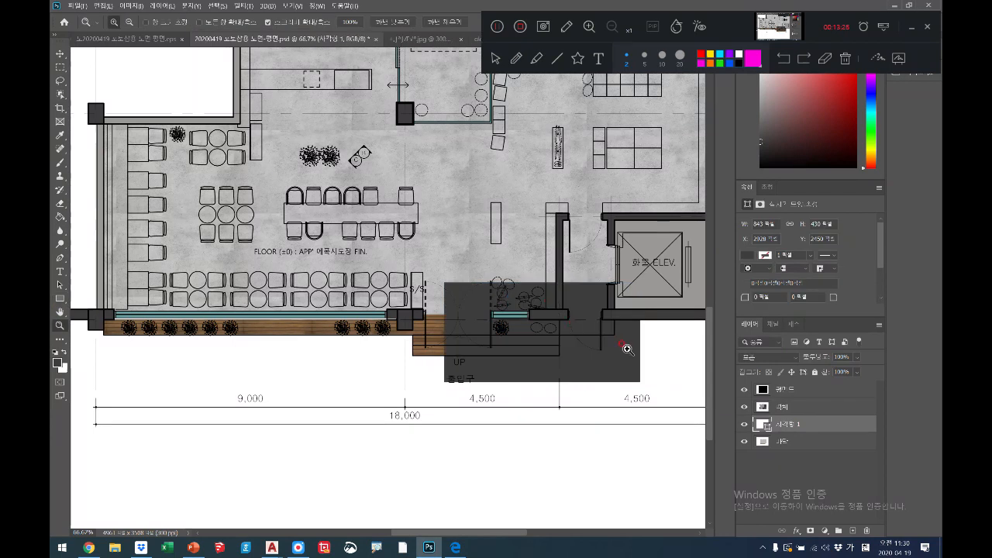
pyautogui.click(106, 8)
pyautogui.click(112, 16)
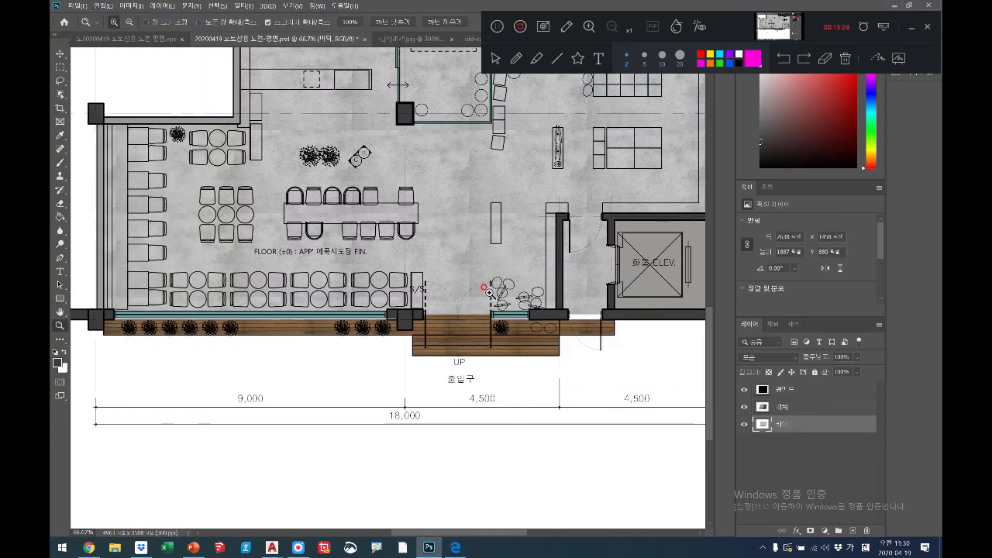
# - Duplicate a thin strip of deck upward over the white gap beneath the window beside the entrance, then deselect
pyautogui.click(488, 291)
pyautogui.click(567, 381)
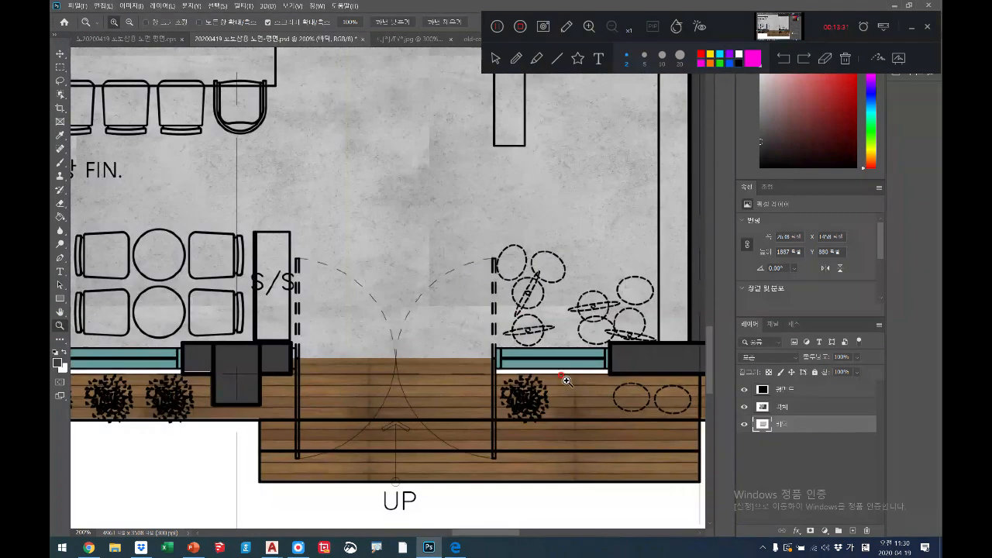
pyautogui.click(60, 68)
pyautogui.moveTo(493, 372); pyautogui.dragTo(609, 387)
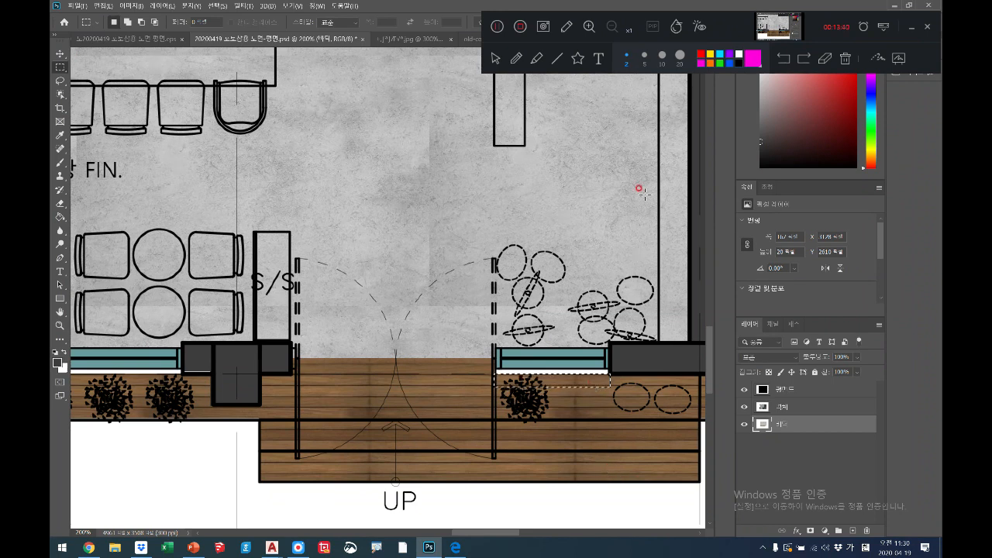
pyautogui.click(588, 27)
pyautogui.click(464, 311)
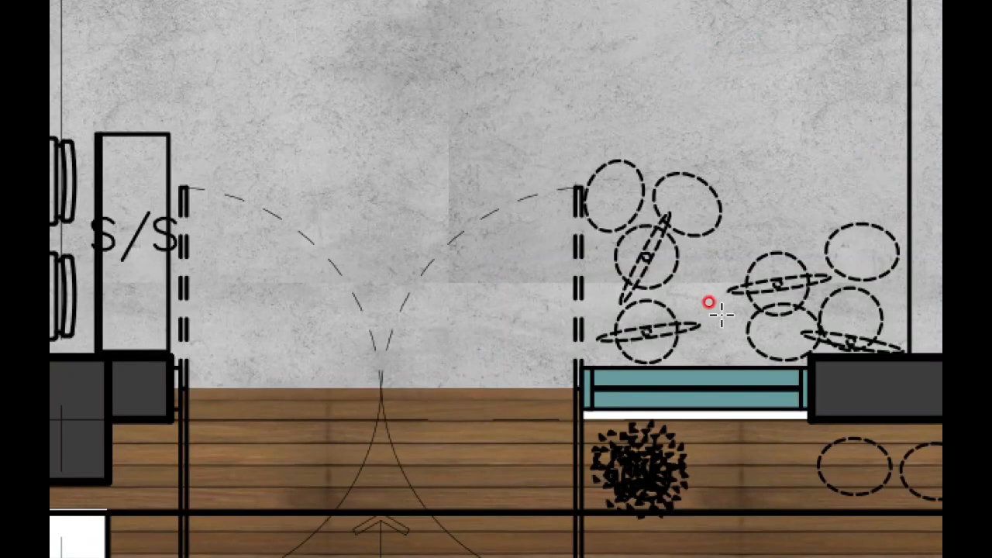
pyautogui.click(703, 431)
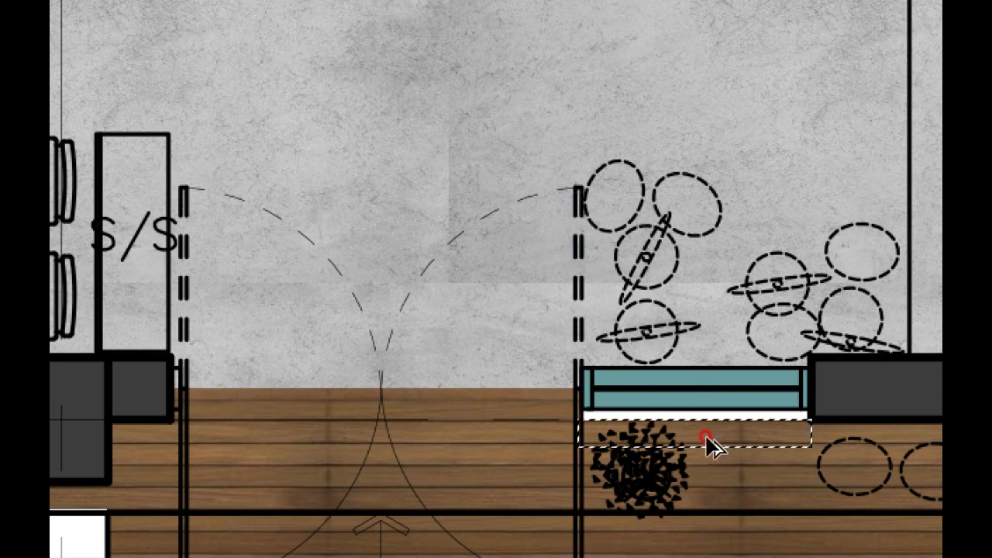
pyautogui.moveTo(706, 438); pyautogui.dragTo(707, 425)
pyautogui.hotkey('ctrl', 'd')
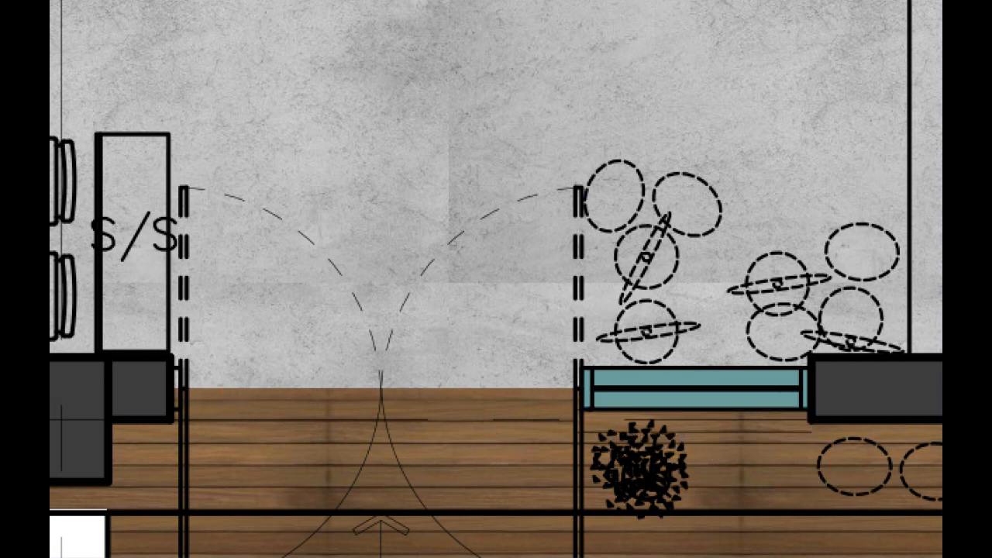
# - Duplicate a strip of the deck at the side door upward to fill the white gap in the doorway, then deselect
pyautogui.moveTo(727, 361); pyautogui.dragTo(354, 365)
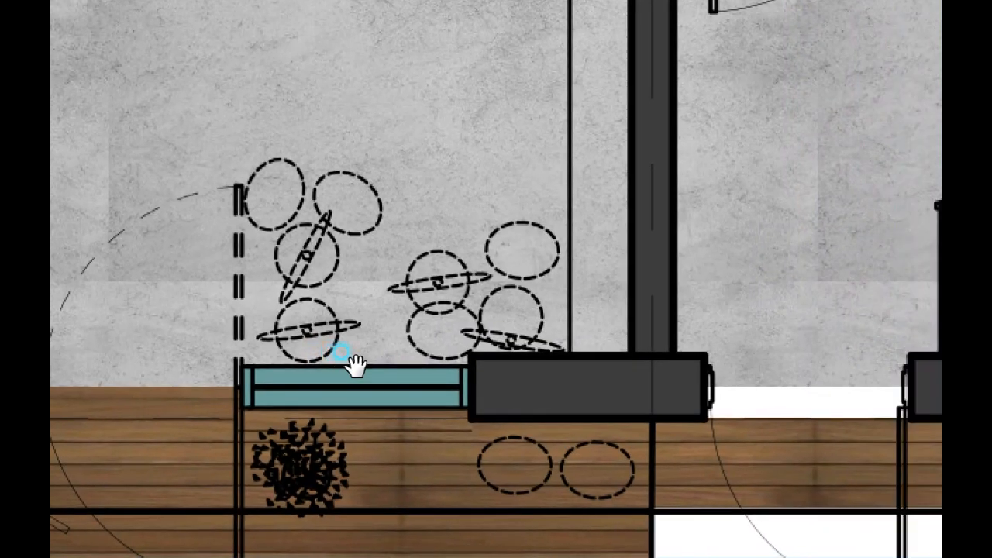
pyautogui.moveTo(635, 390); pyautogui.dragTo(609, 400)
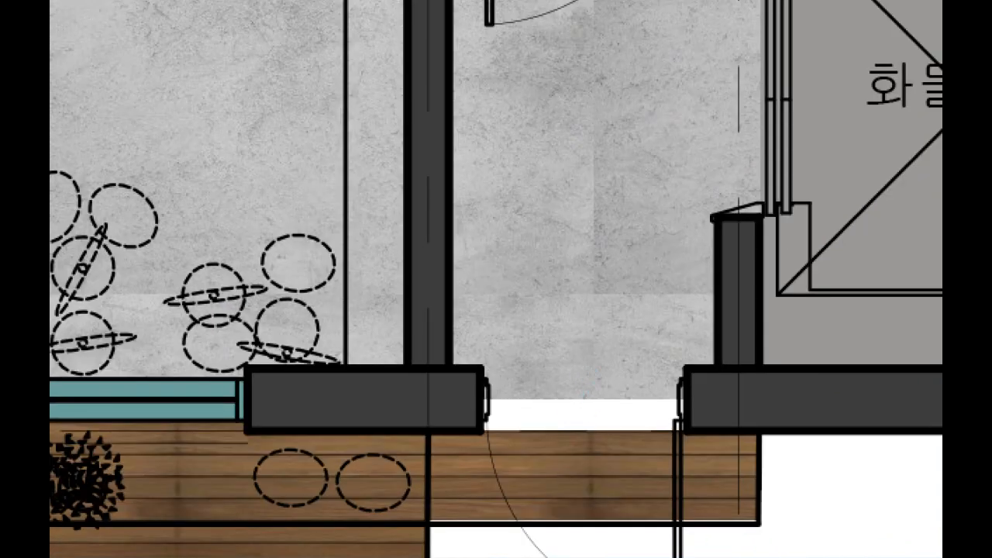
pyautogui.moveTo(428, 432); pyautogui.dragTo(759, 473)
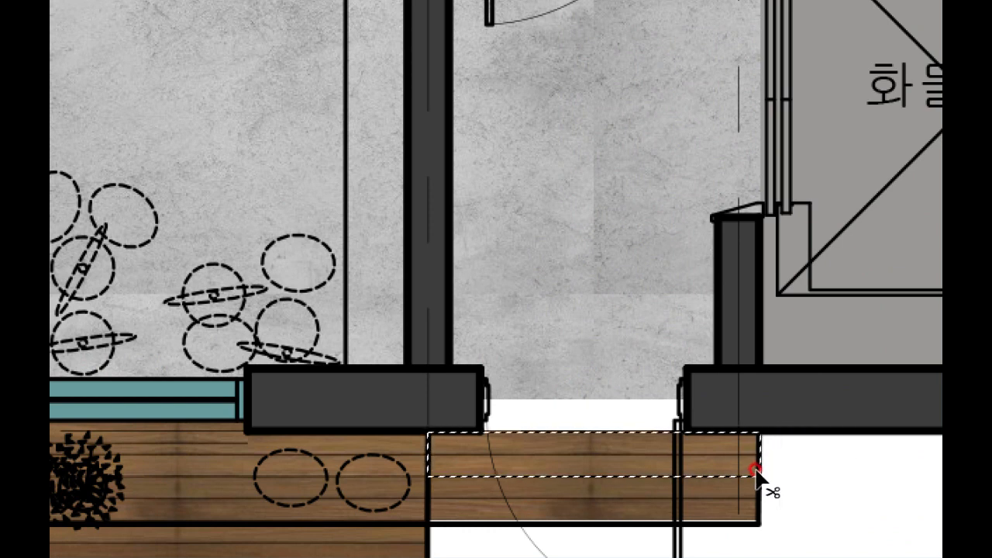
pyautogui.moveTo(638, 470); pyautogui.dragTo(635, 436)
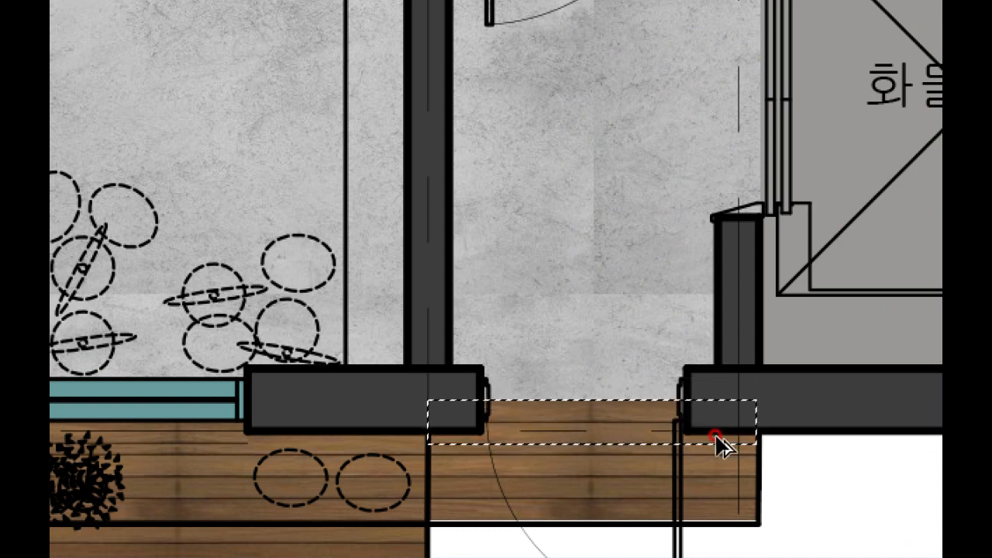
pyautogui.hotkey('ctrl', 'd')
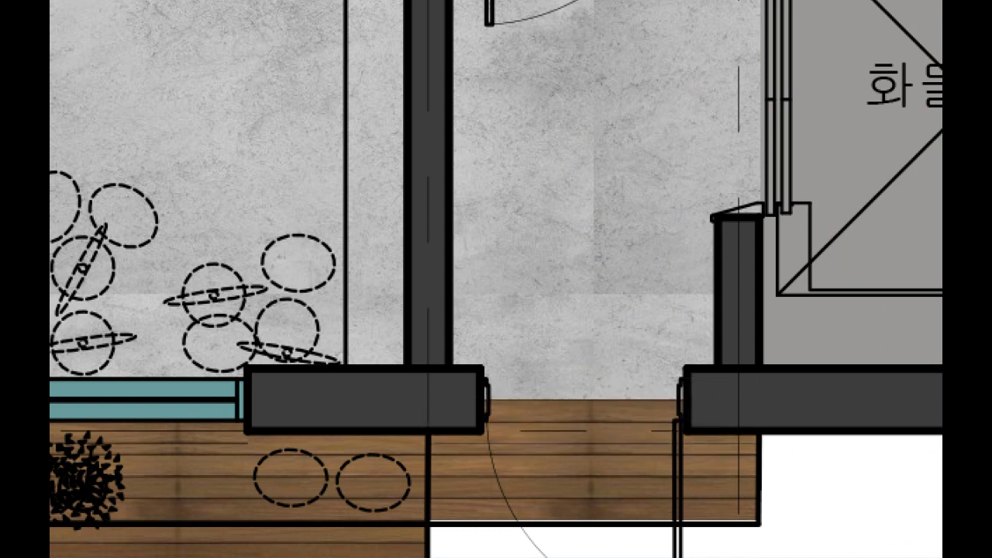
# - Duplicate a thin strip of the long planter deck upward over the white gap below the long front window, and deselect
pyautogui.hotkey('ctrl', '0')
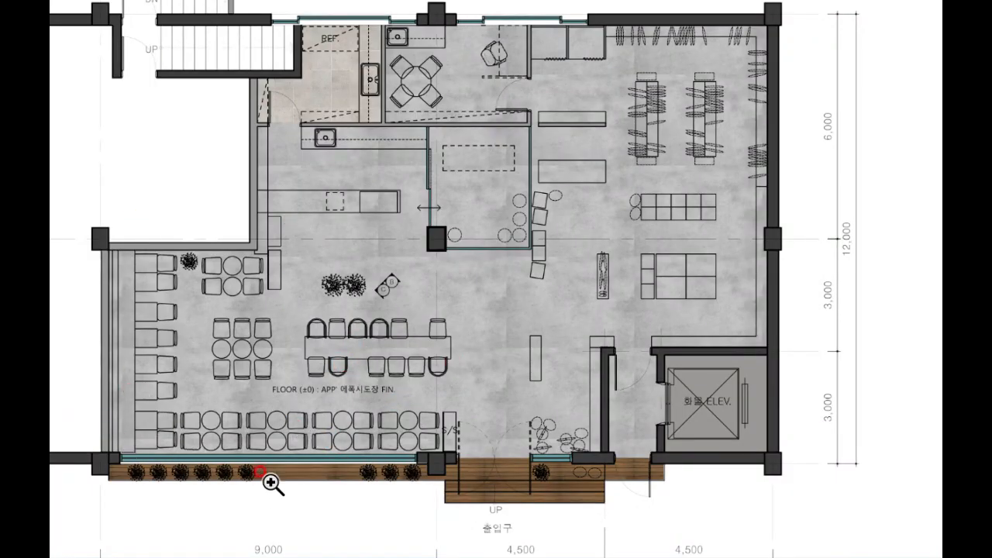
pyautogui.click(273, 479)
pyautogui.click(260, 471)
pyautogui.click(260, 470)
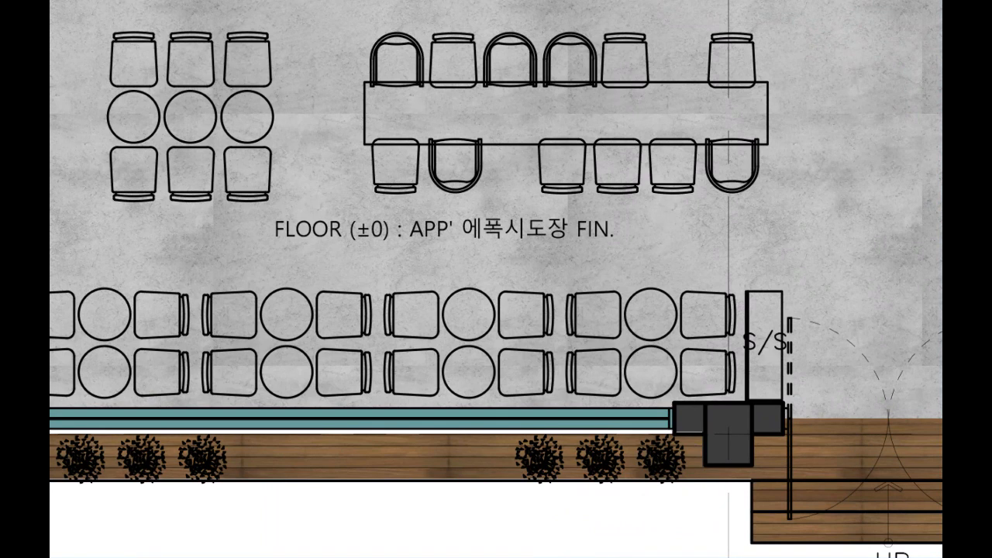
pyautogui.moveTo(201, 444); pyautogui.dragTo(691, 442)
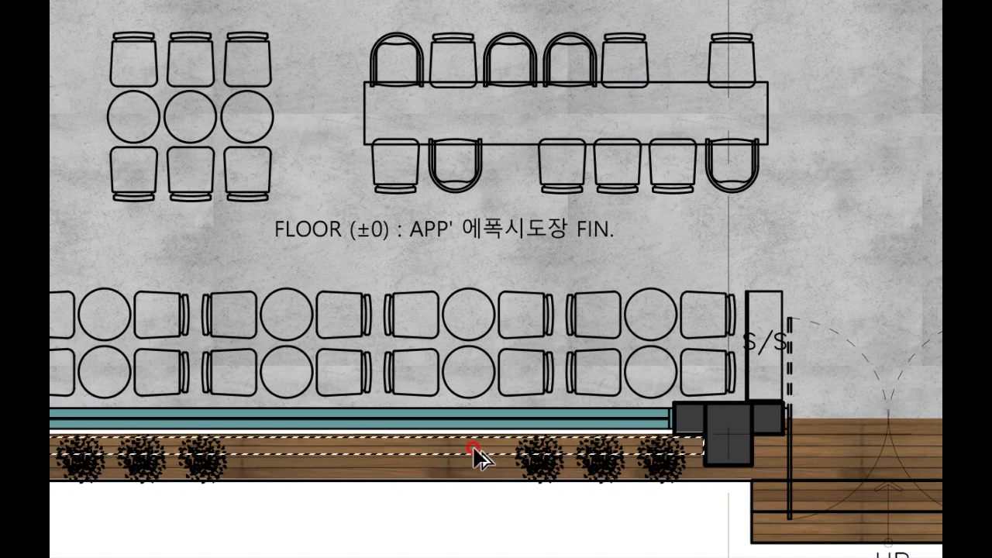
pyautogui.moveTo(473, 443); pyautogui.dragTo(470, 437)
pyautogui.click(412, 458)
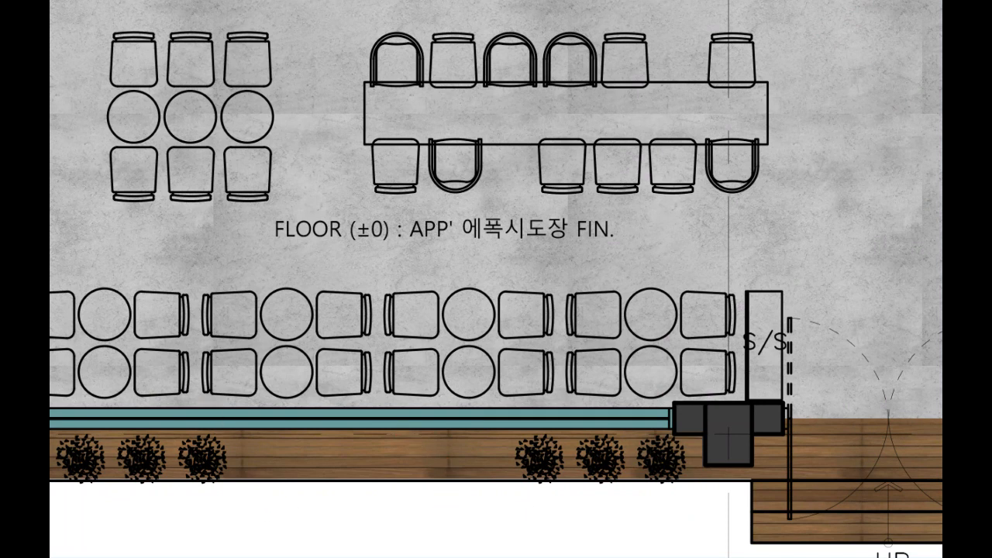
pyautogui.rightClick(218, 397)
pyautogui.click(231, 406)
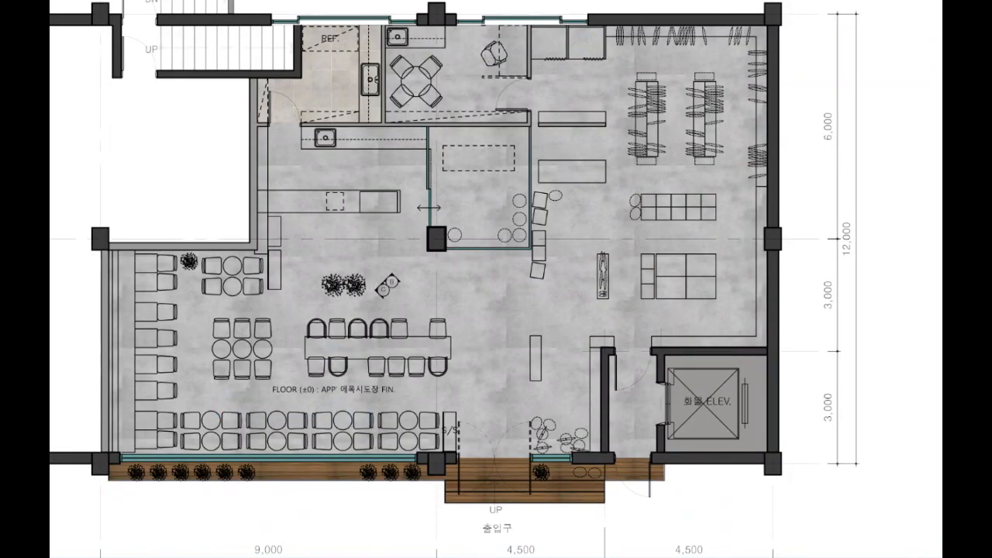
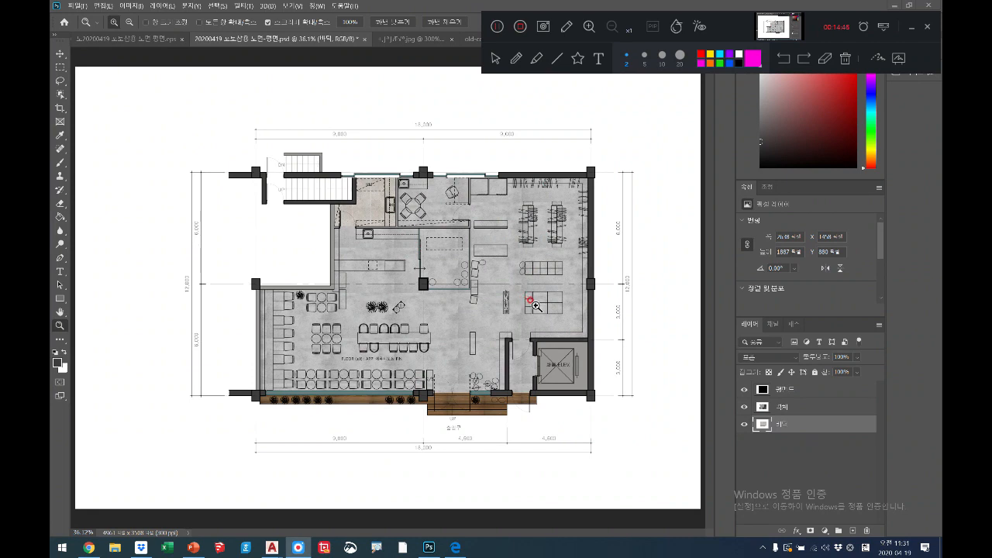
# - Add a new layer directly above the 바닥 layer and name it 평면가구
pyautogui.click(535, 306)
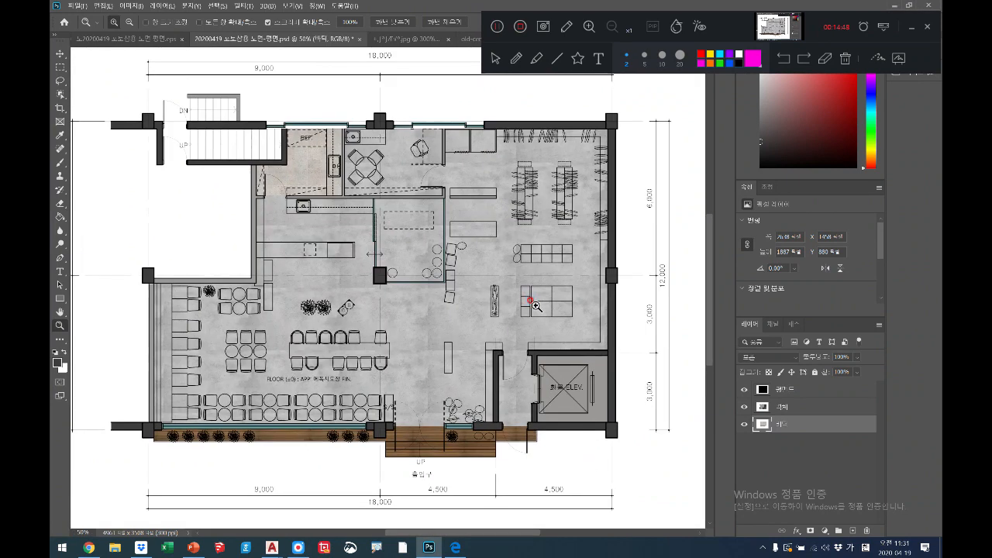
pyautogui.click(536, 306)
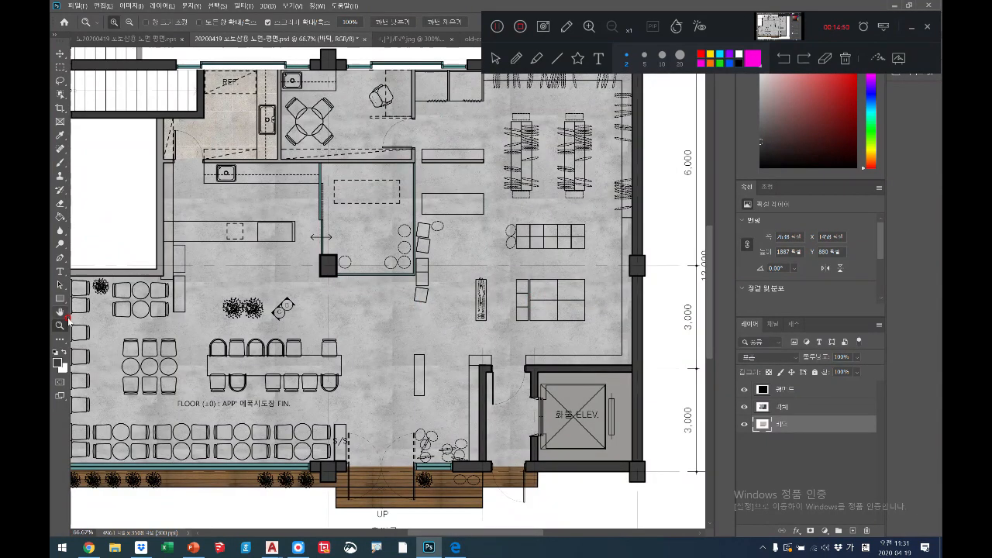
pyautogui.click(60, 311)
pyautogui.moveTo(208, 276); pyautogui.dragTo(278, 306)
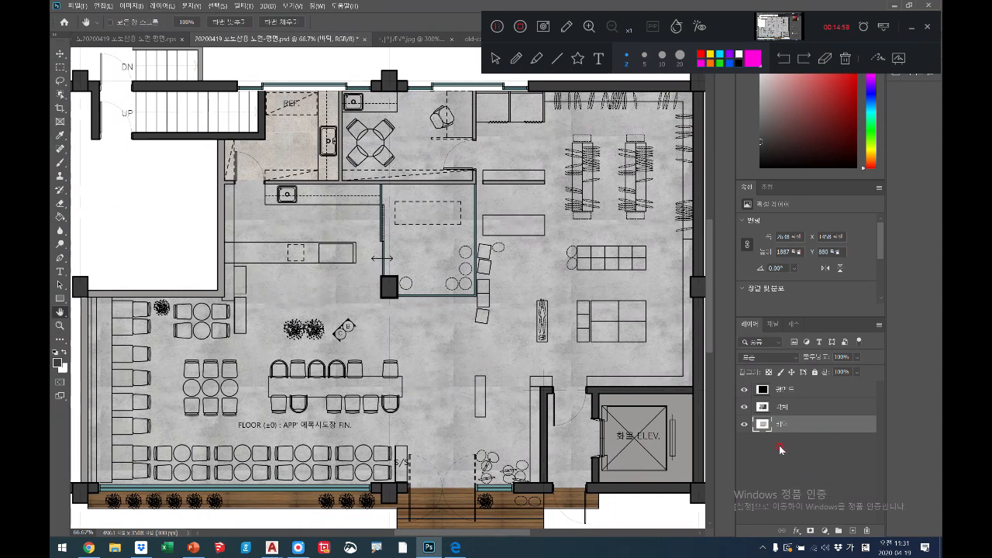
pyautogui.click(590, 26)
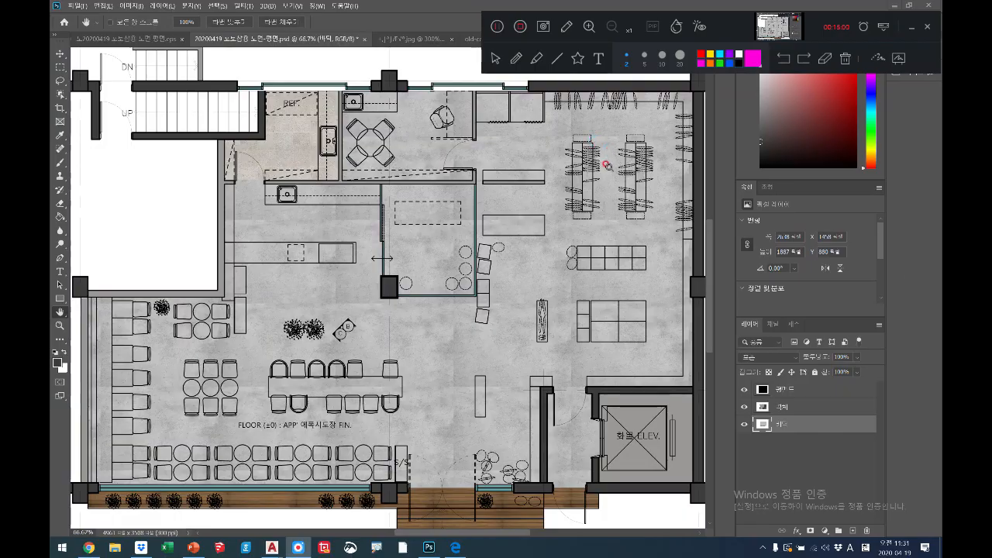
pyautogui.click(606, 165)
pyautogui.moveTo(824, 18)
pyautogui.mouseDown()
pyautogui.moveTo(823, 239)
pyautogui.moveTo(793, 73)
pyautogui.moveTo(804, 2)
pyautogui.mouseUp()
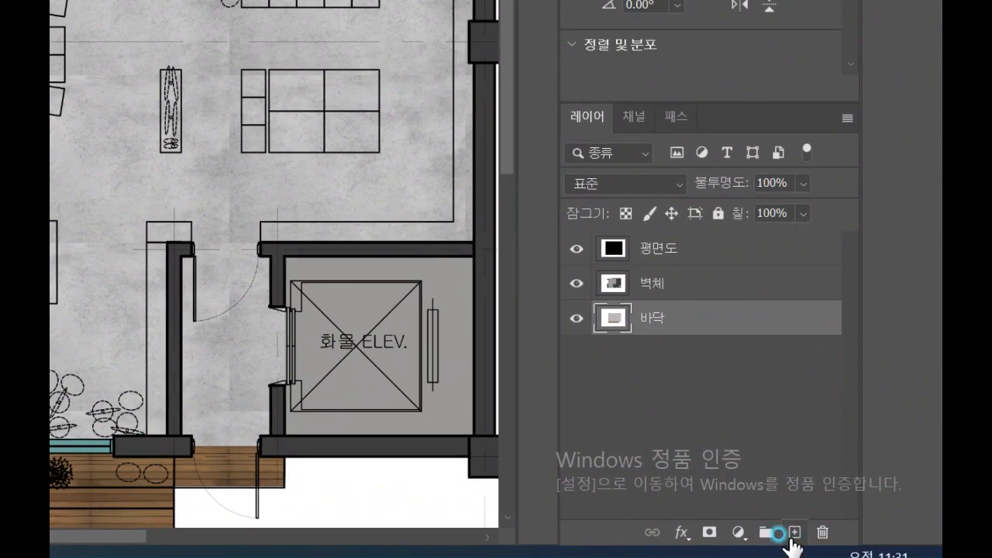
pyautogui.click(793, 535)
pyautogui.doubleClick(665, 324)
pyautogui.click(601, 258)
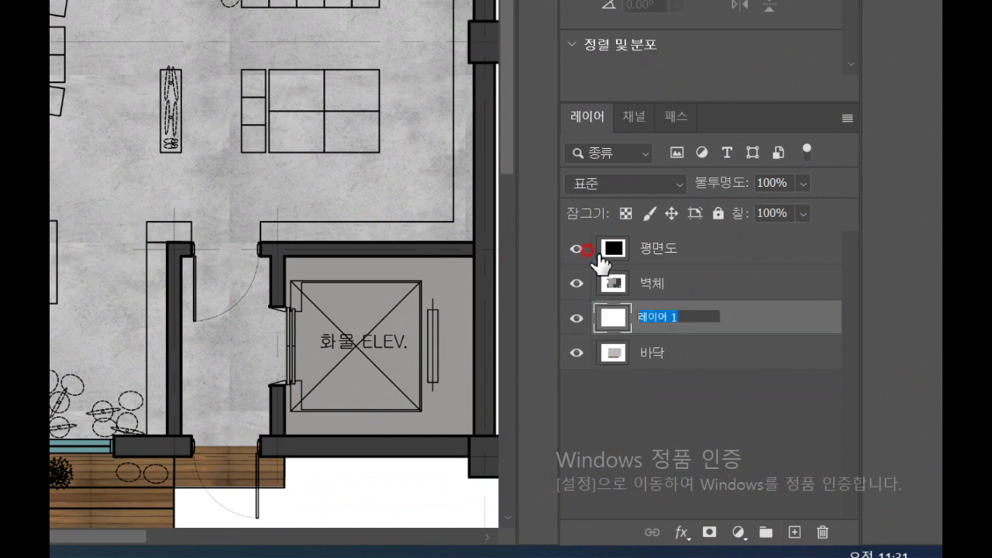
pyautogui.write('펴ㅇ면가그')
pyautogui.click(665, 328)
pyautogui.moveTo(728, 319)
pyautogui.mouseDown()
pyautogui.moveTo(620, 314)
pyautogui.moveTo(656, 348)
pyautogui.moveTo(666, 303)
pyautogui.moveTo(385, 55)
pyautogui.moveTo(432, 131)
pyautogui.moveTo(625, 294)
pyautogui.moveTo(660, 310)
pyautogui.moveTo(740, 306)
pyautogui.moveTo(602, 223)
pyautogui.moveTo(678, 313)
pyautogui.moveTo(674, 300)
pyautogui.mouseUp()
pyautogui.moveTo(674, 300); pyautogui.dragTo(705, 189)
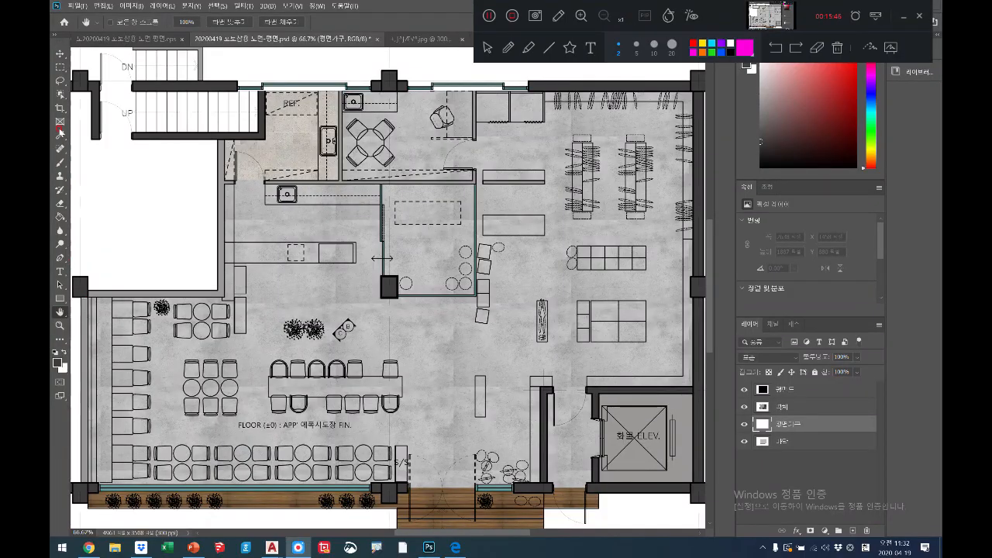
# - Select the two adjoining tables at the upper end of the bench seating row with a rectangular selection
pyautogui.click(61, 325)
pyautogui.click(137, 324)
pyautogui.click(136, 324)
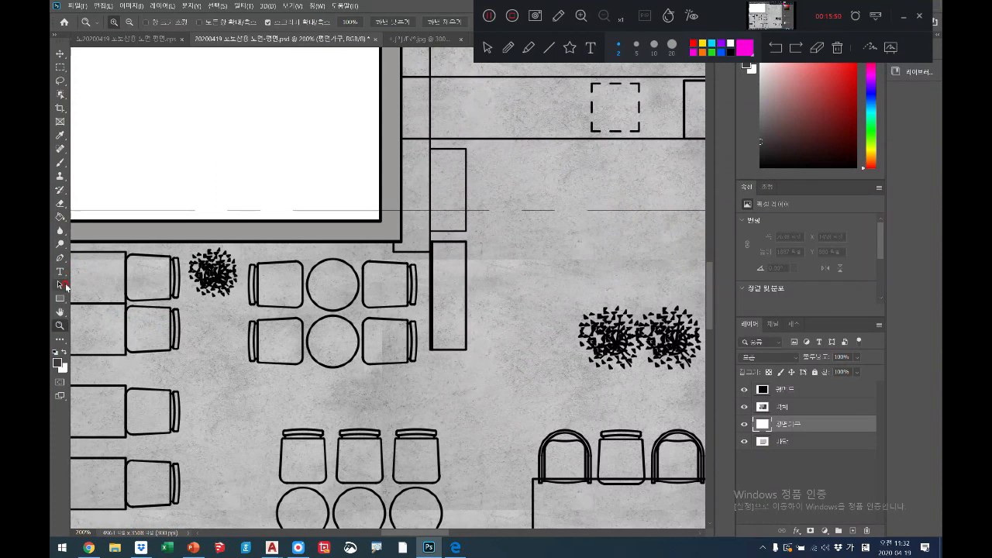
pyautogui.click(59, 312)
pyautogui.moveTo(199, 344); pyautogui.dragTo(351, 220)
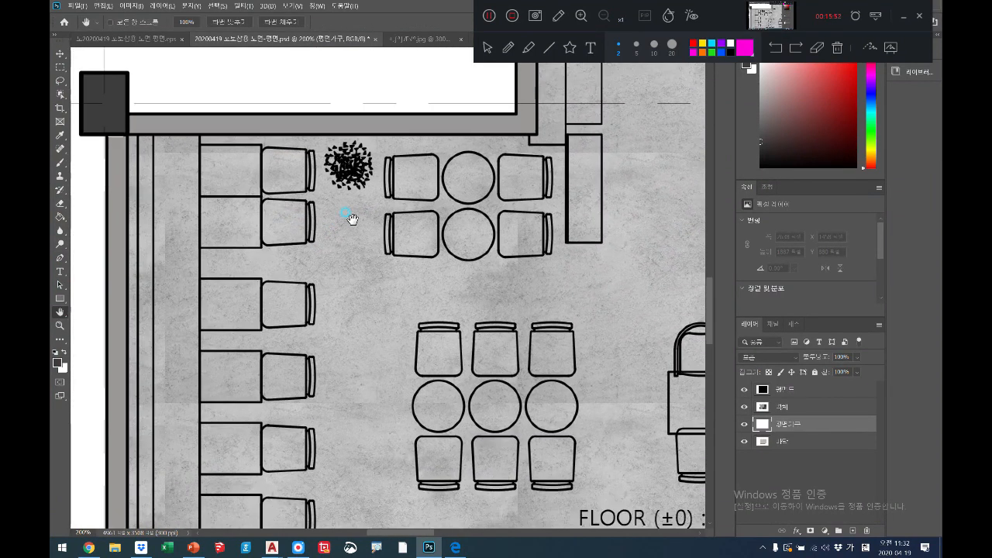
pyautogui.click(61, 68)
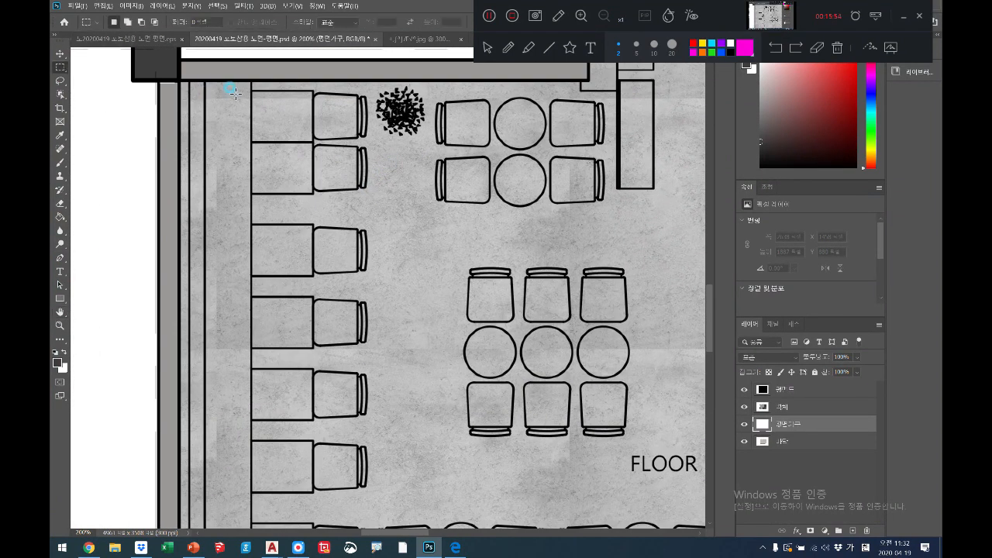
pyautogui.moveTo(251, 91); pyautogui.dragTo(312, 194)
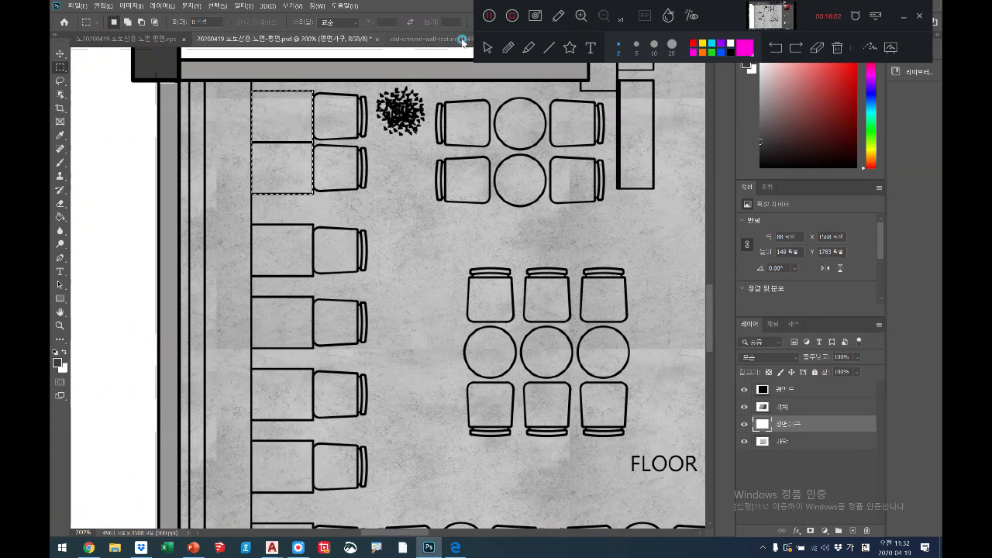
# - Switch to the old-cement-wall-texture image document
pyautogui.click(457, 39)
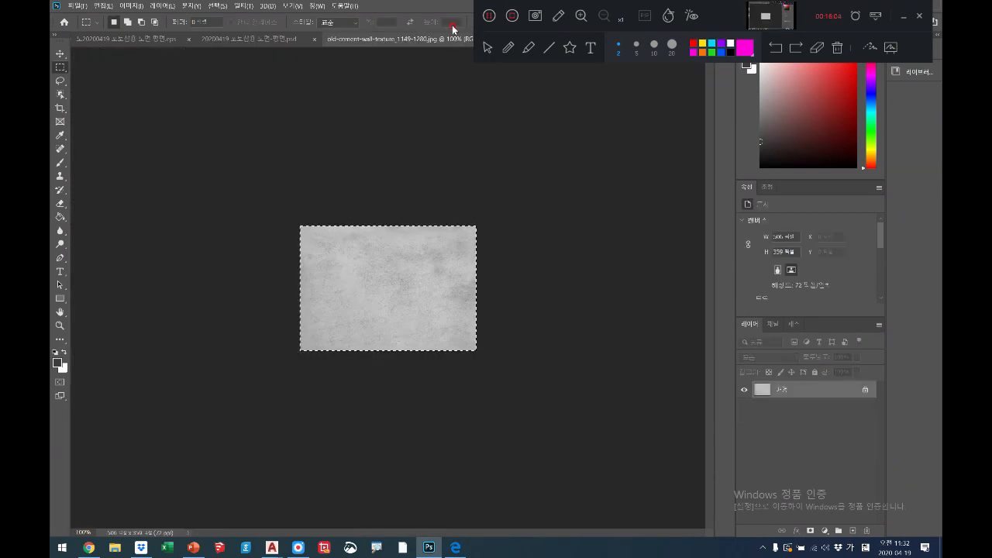
# - Close the gray2.jpg, old-cement-wall-texture and deck.jpg texture images without saving their changes
pyautogui.click(581, 16)
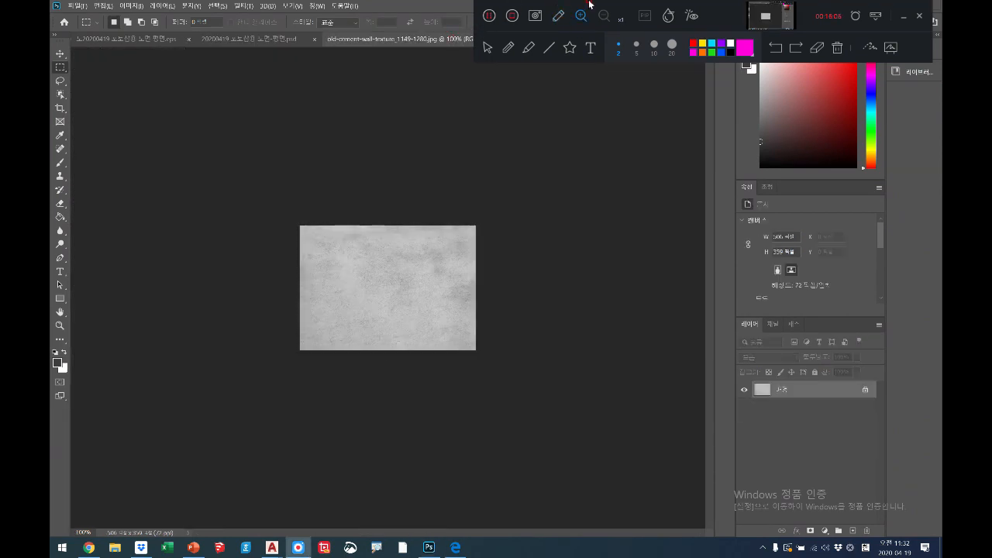
pyautogui.moveTo(897, 6); pyautogui.dragTo(897, 94)
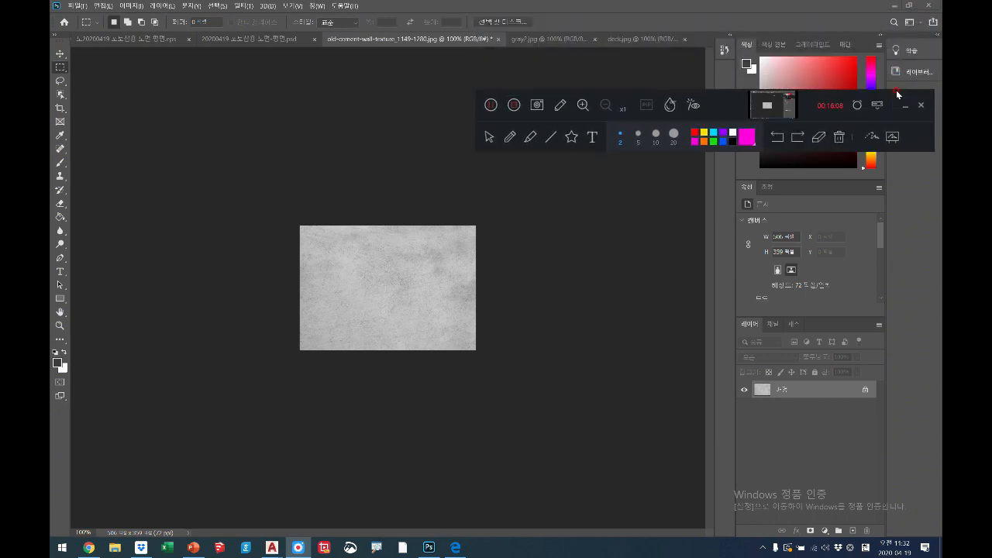
pyautogui.click(596, 38)
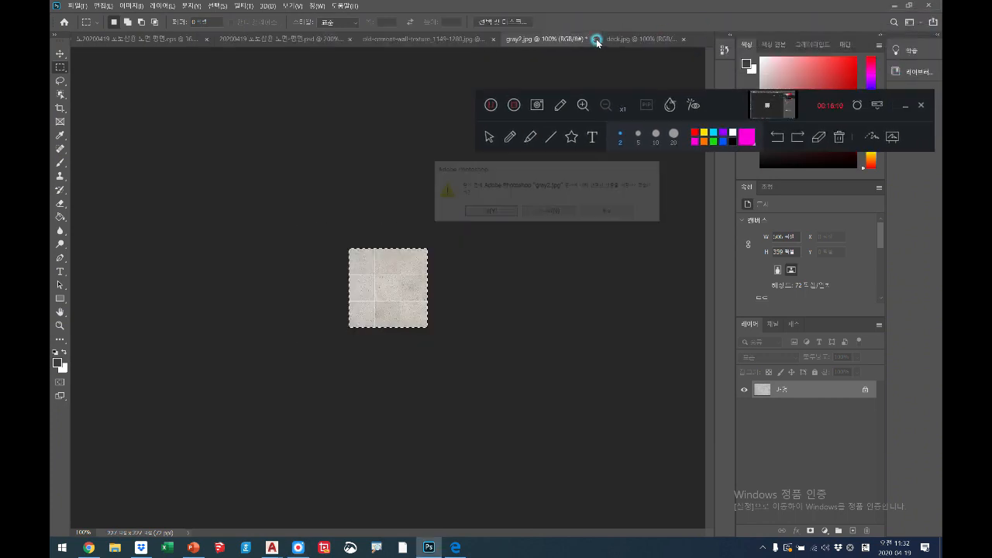
pyautogui.click(558, 214)
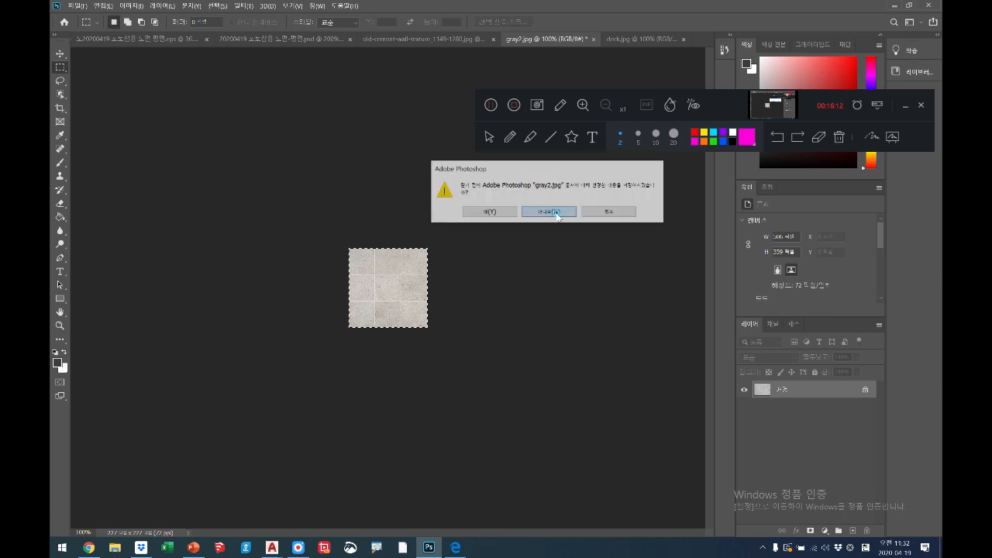
pyautogui.click(594, 38)
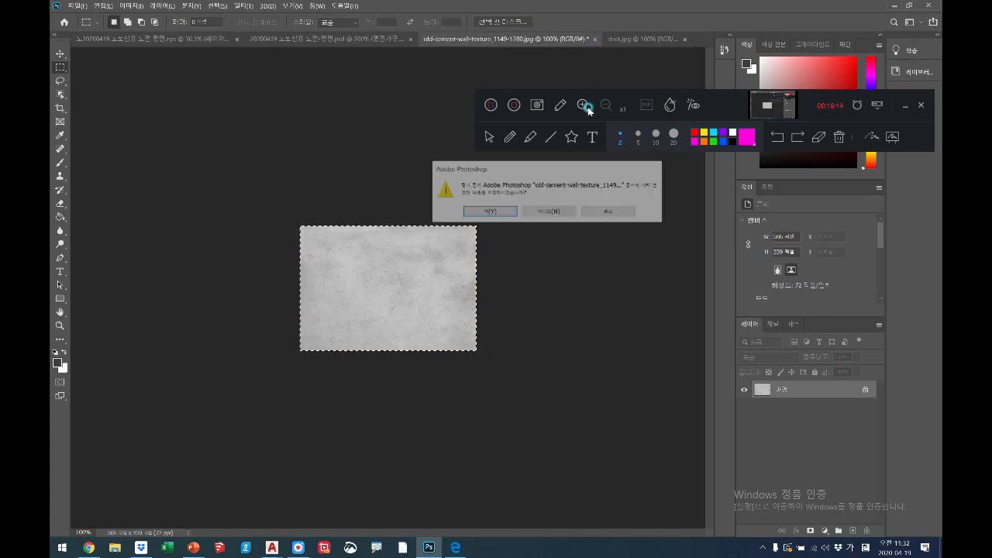
pyautogui.click(562, 213)
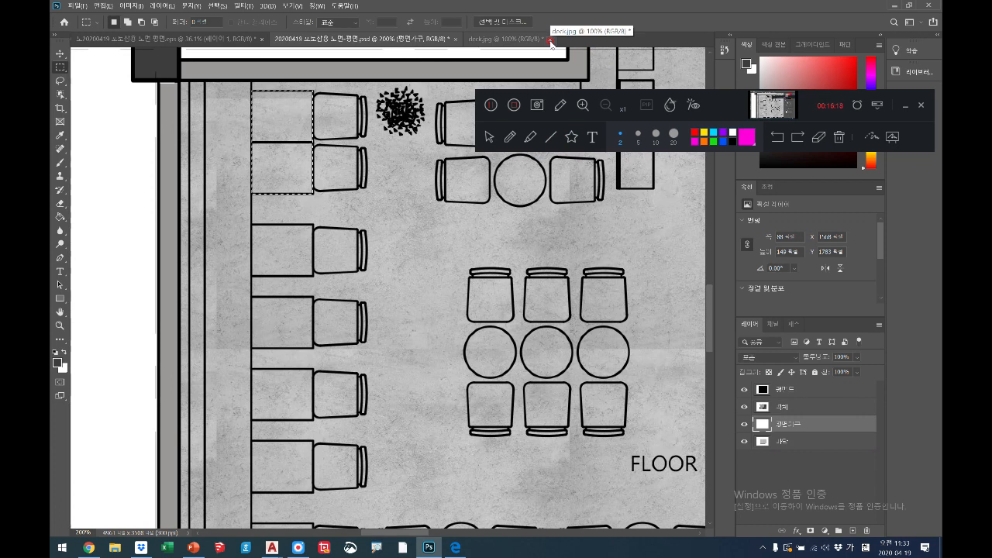
pyautogui.click(550, 40)
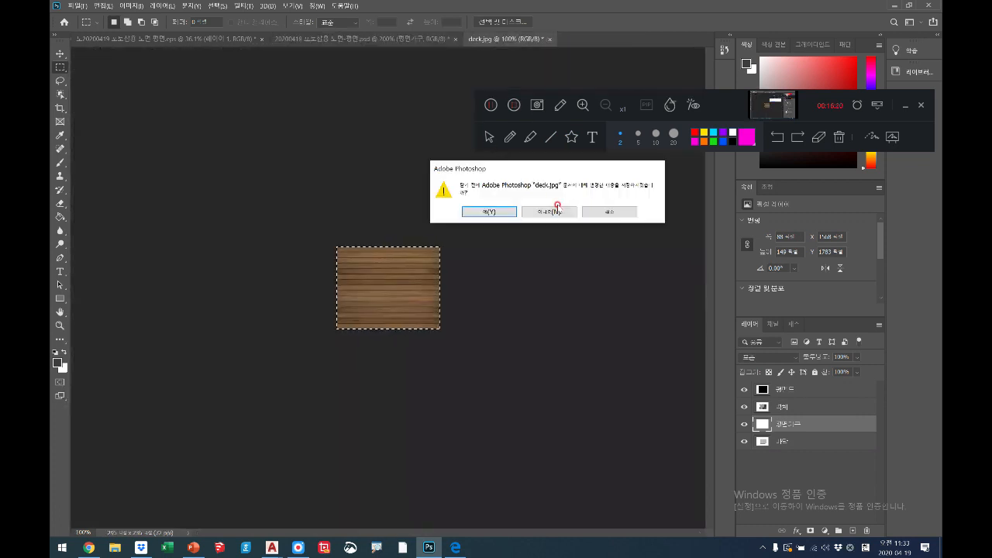
pyautogui.click(558, 210)
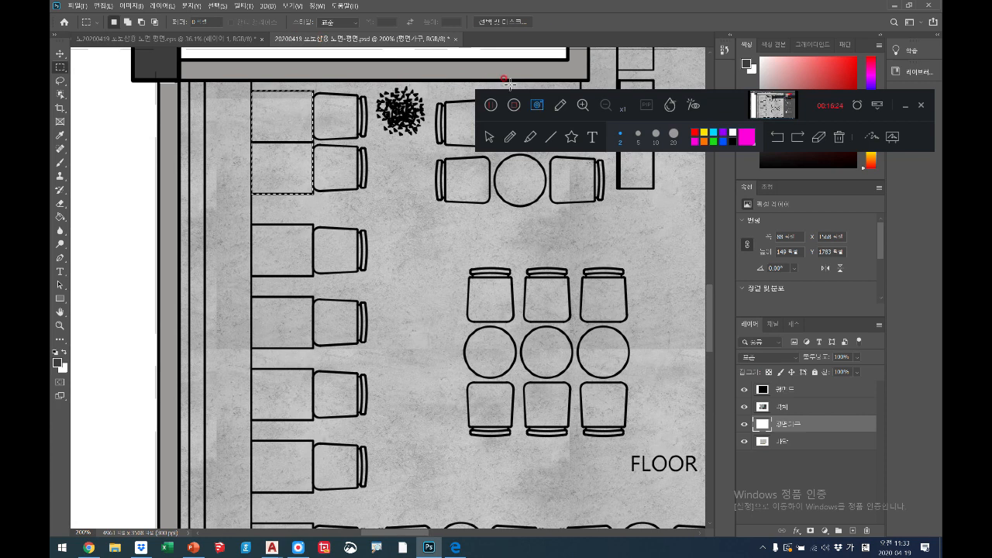
# - Save the floor plan PSD under its existing name
pyautogui.click(78, 6)
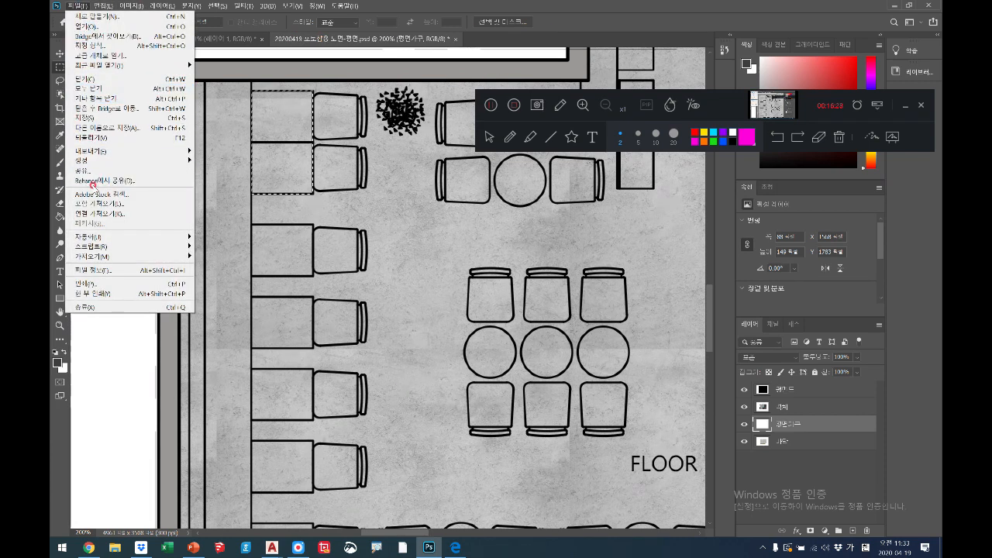
pyautogui.click(94, 118)
pyautogui.moveTo(606, 104); pyautogui.dragTo(656, 4)
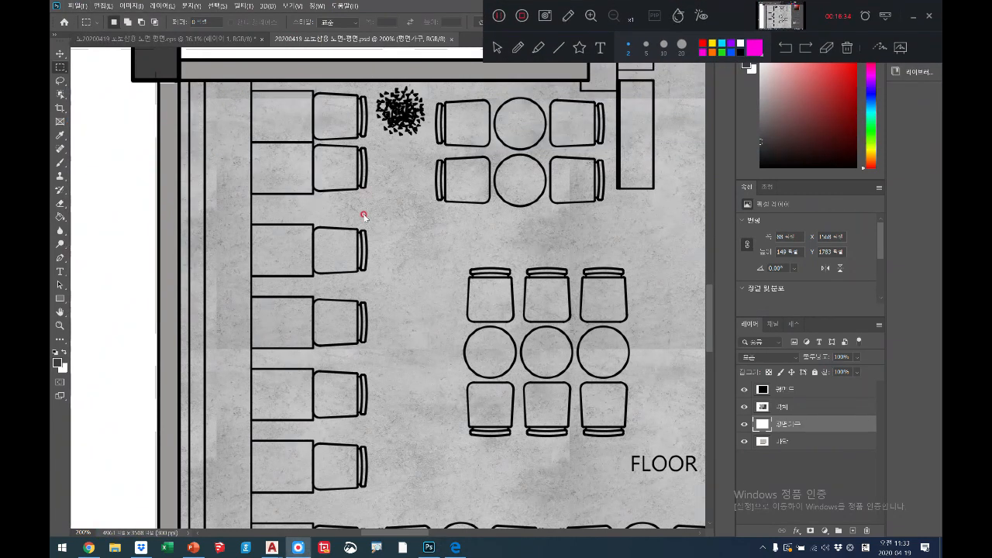
# - Open the oak texture image from the wood folder in 10. mapping sources
pyautogui.click(75, 6)
pyautogui.click(99, 26)
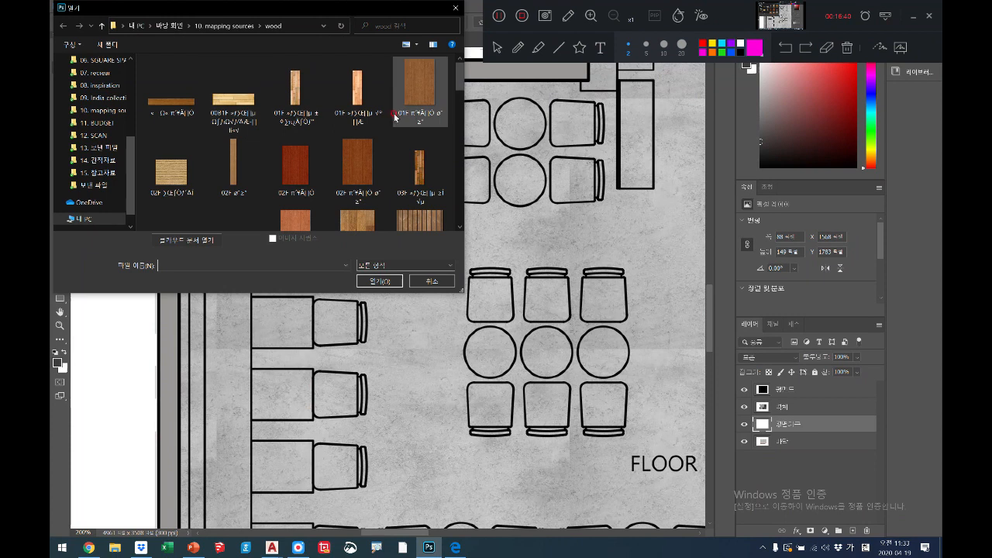
pyautogui.scroll(-2, 394, 118)
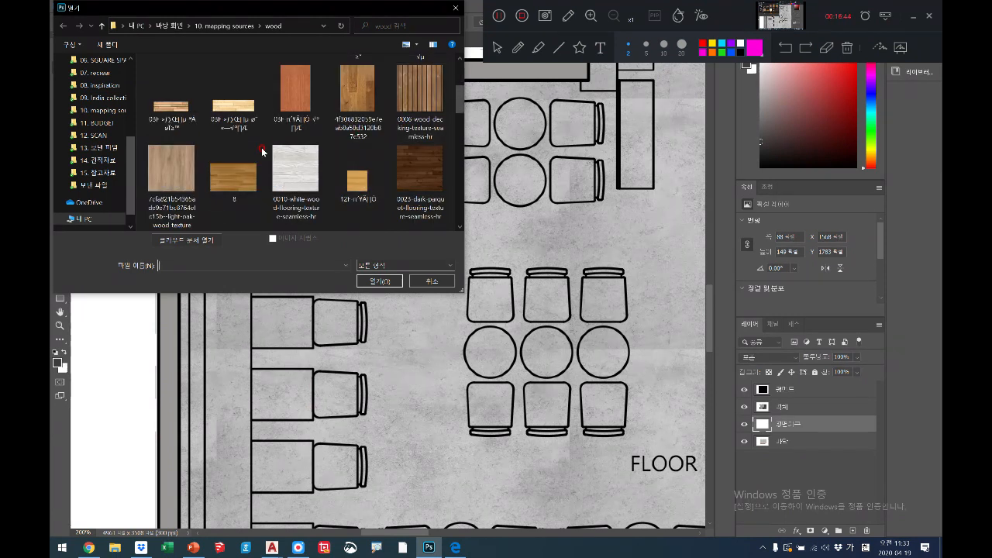
pyautogui.click(186, 178)
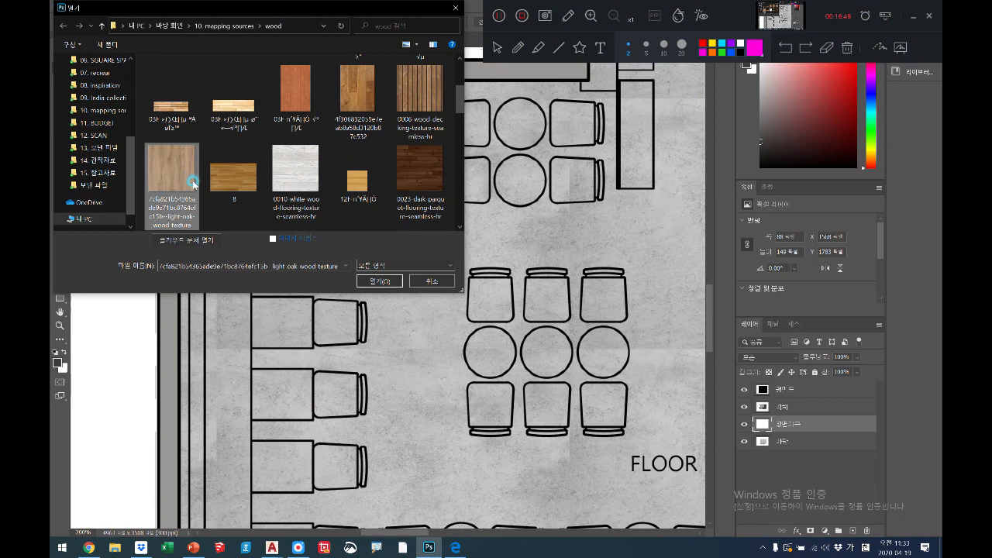
pyautogui.scroll(-3, 234, 158)
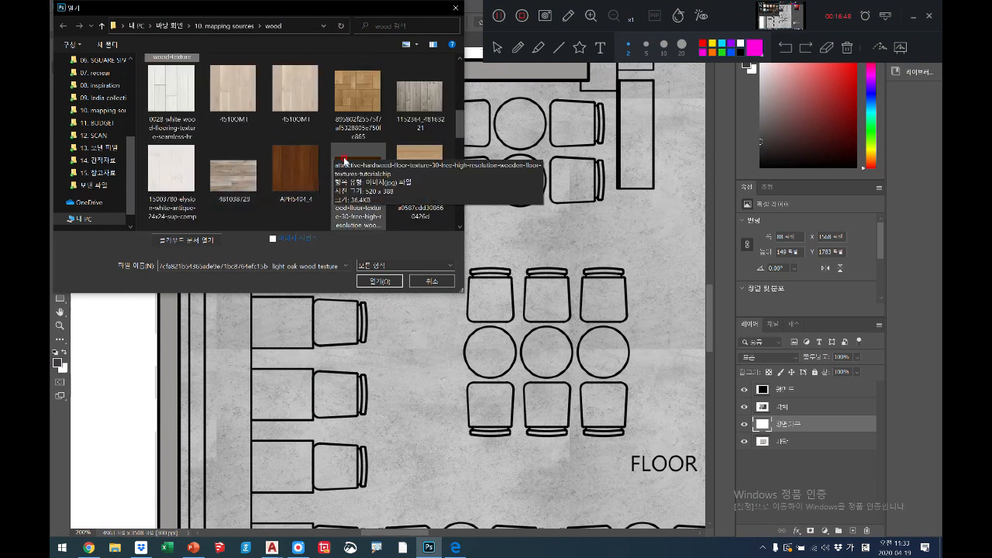
pyautogui.scroll(-5, 356, 161)
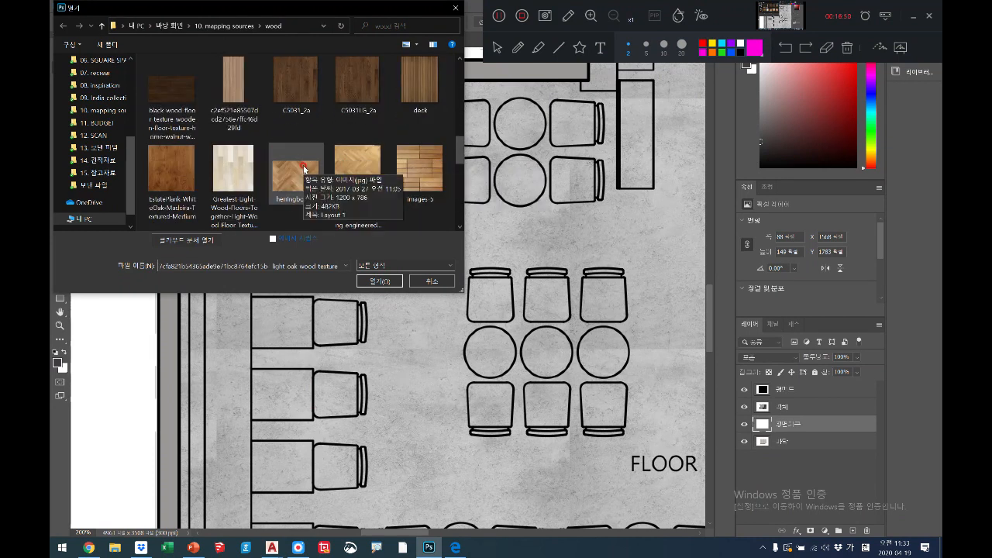
pyautogui.click(184, 114)
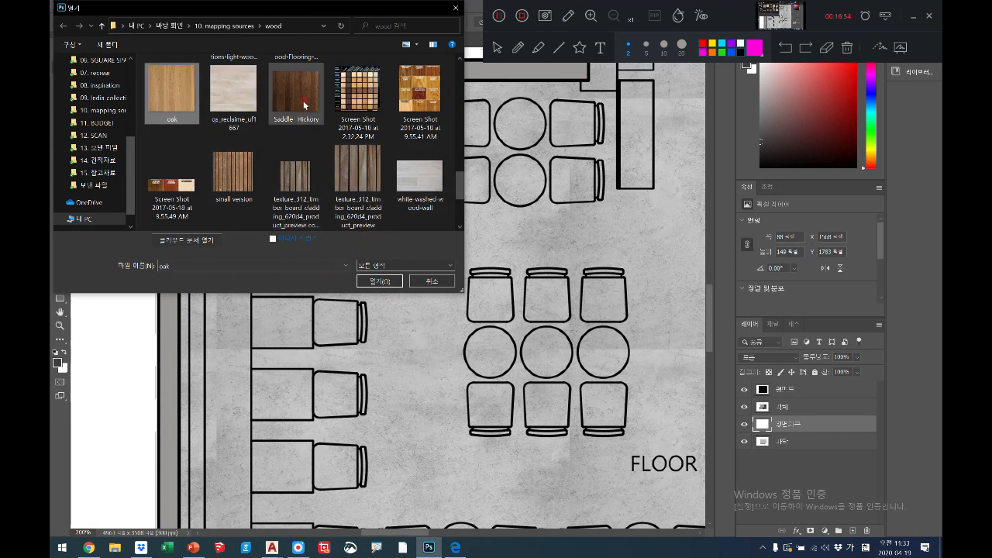
pyautogui.click(384, 282)
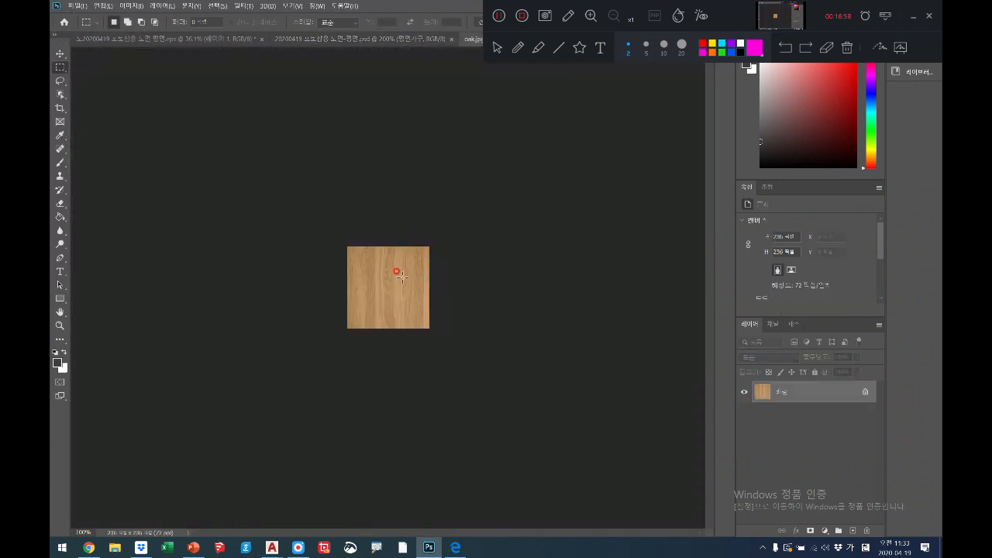
# - Define the whole oak image as a pattern named oak.jpg
pyautogui.hotkey('ctrl', 'a')
pyautogui.click(103, 7)
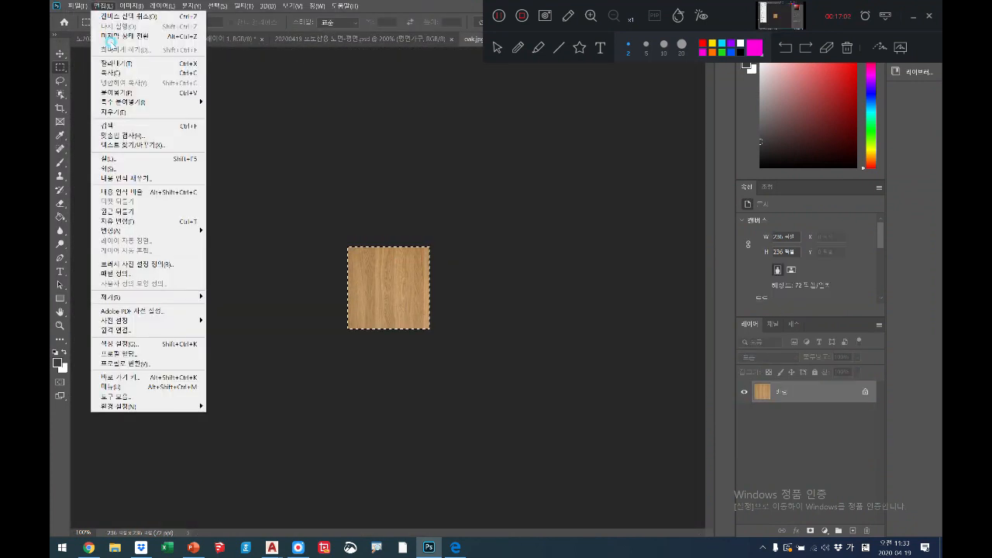
pyautogui.click(143, 274)
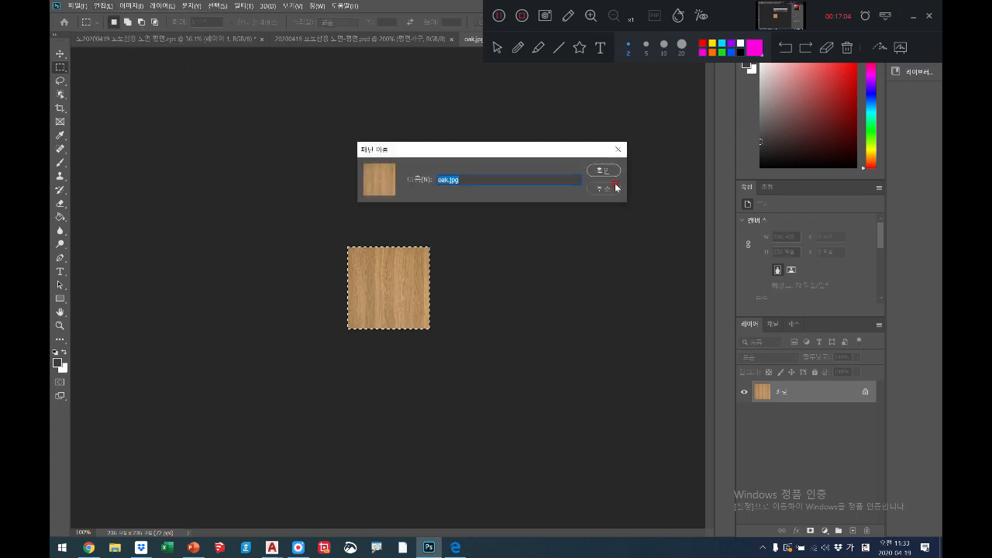
pyautogui.press('Return')
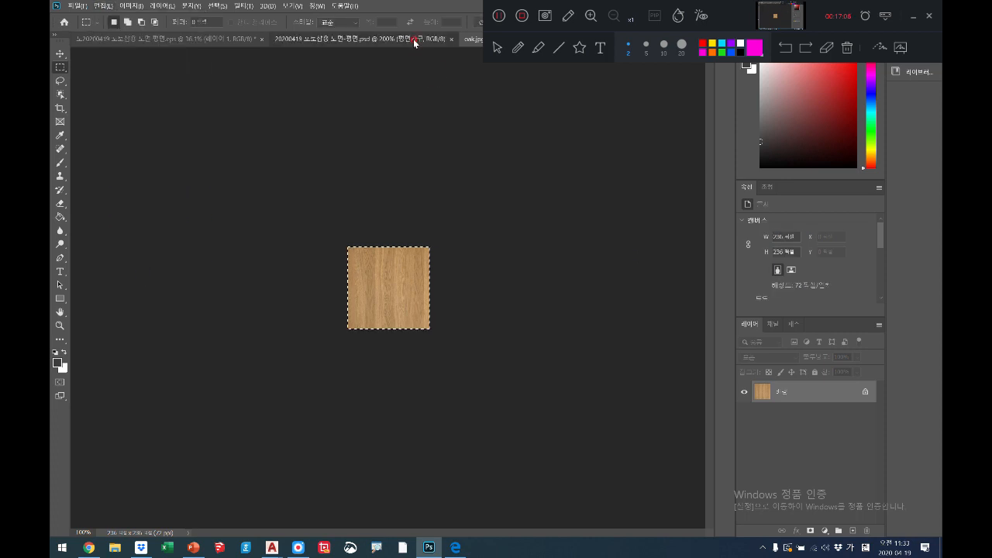
# - In the floor plan PSD, fill the selected pair of rectangular tables beside the wall with the oak pattern at 100% opacity
pyautogui.click(413, 39)
pyautogui.click(103, 6)
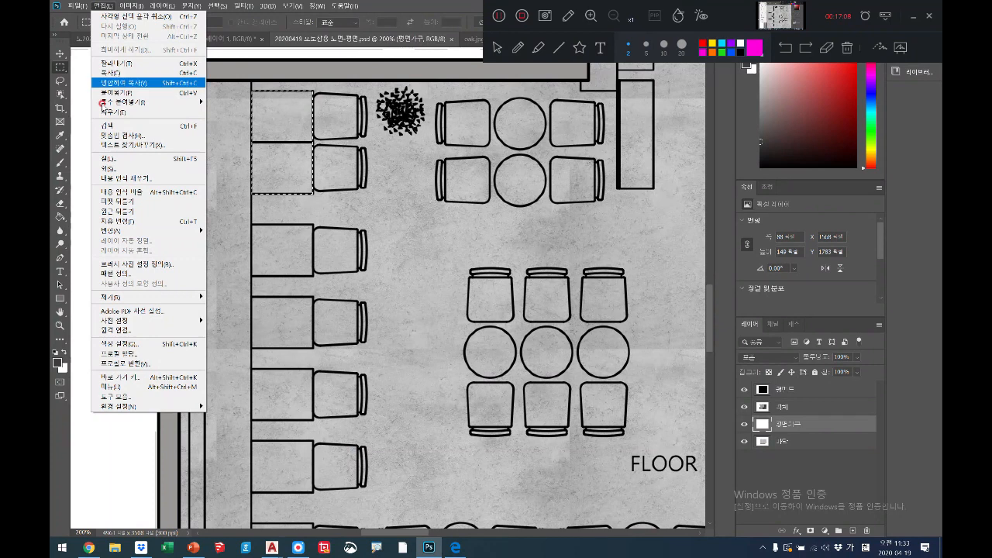
pyautogui.click(108, 159)
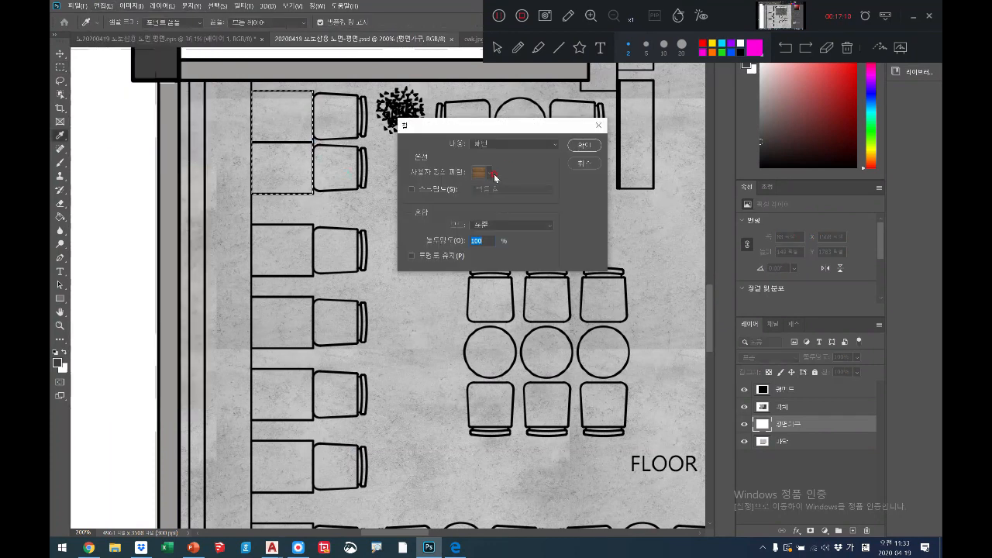
pyautogui.click(491, 173)
pyautogui.click(587, 147)
pyautogui.click(583, 145)
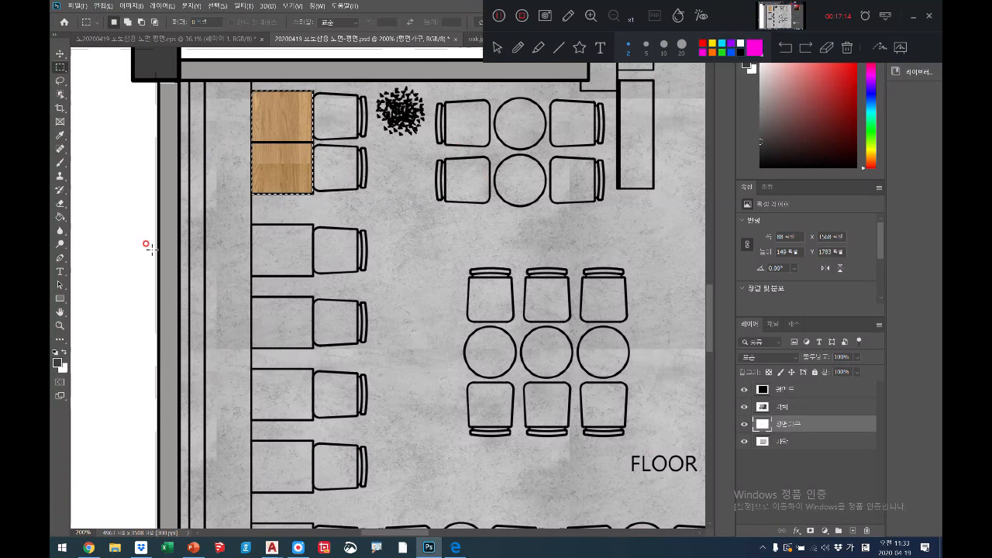
# - Examine the oak-filled tables within the whole floor plan and up close
pyautogui.click(60, 325)
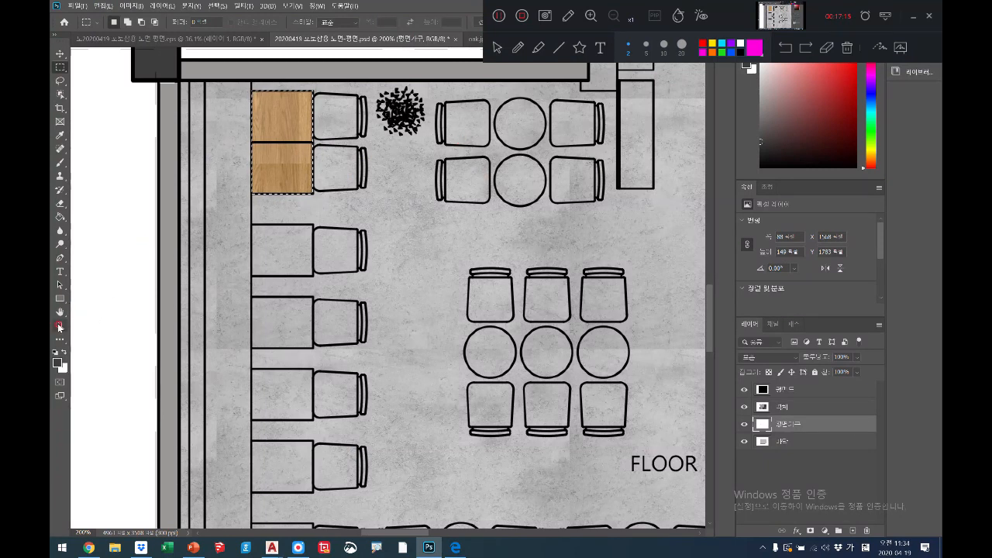
pyautogui.rightClick(293, 292)
pyautogui.click(317, 296)
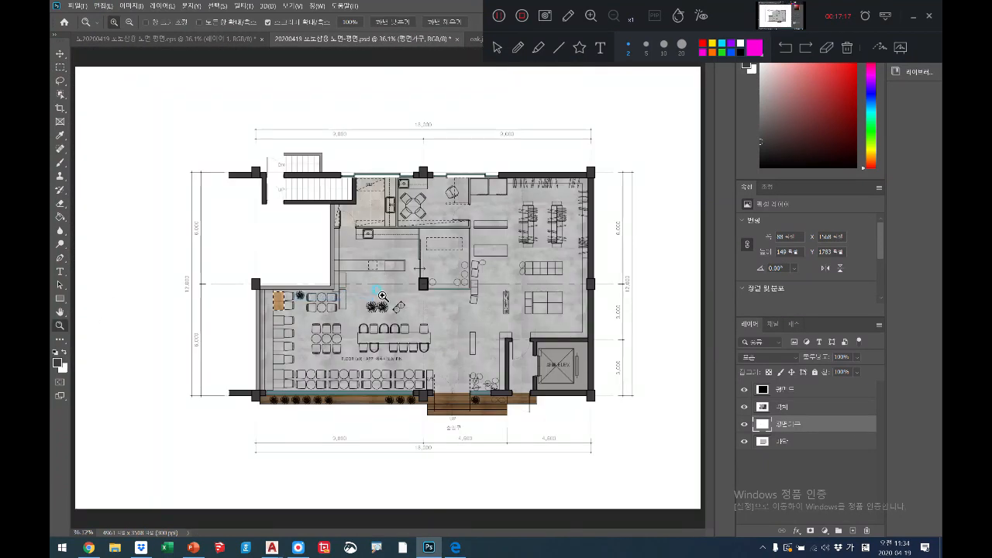
pyautogui.rightClick(304, 307)
pyautogui.click(323, 341)
pyautogui.rightClick(328, 310)
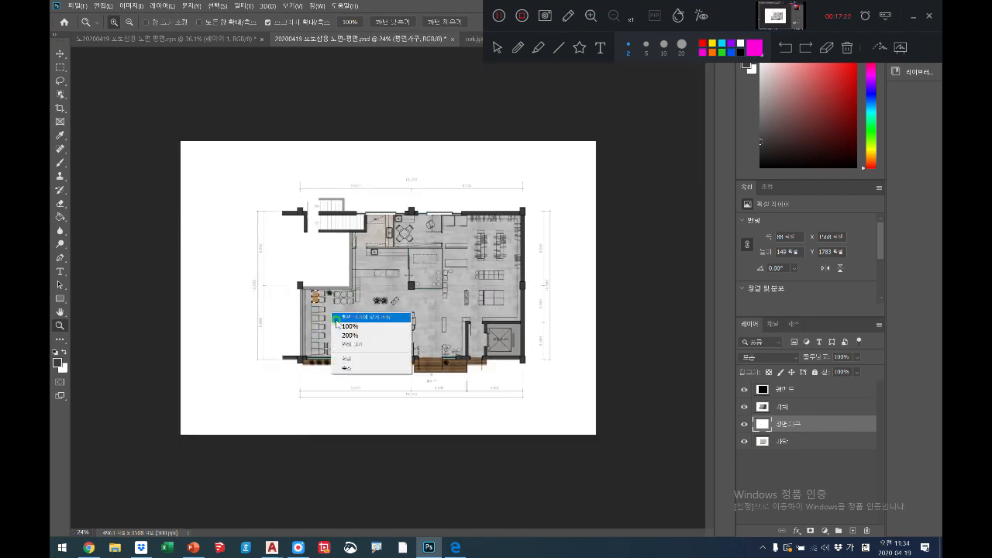
pyautogui.click(337, 342)
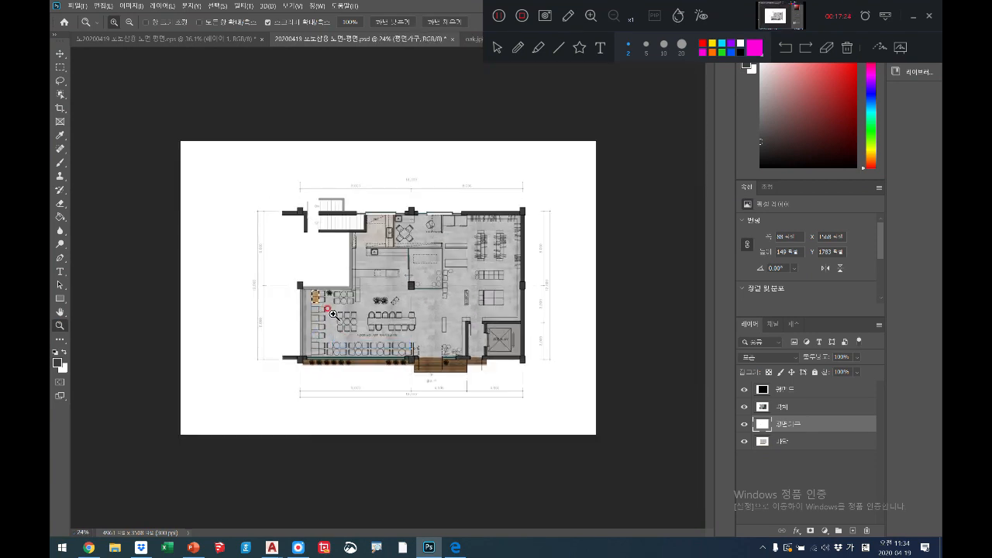
pyautogui.moveTo(330, 313); pyautogui.dragTo(266, 310)
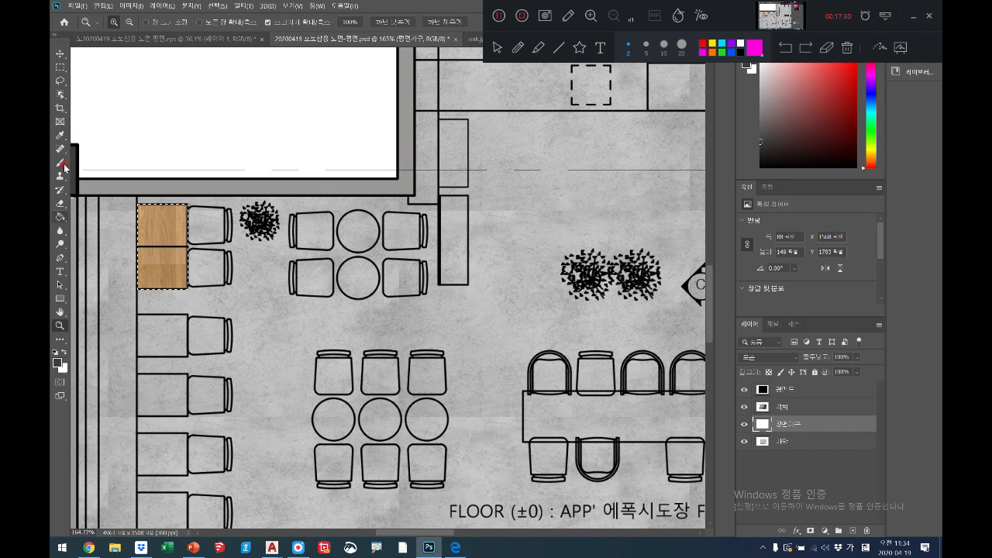
# - Delete the oak fill from the two uppermost wall-side tables and clear the selection
pyautogui.click(59, 312)
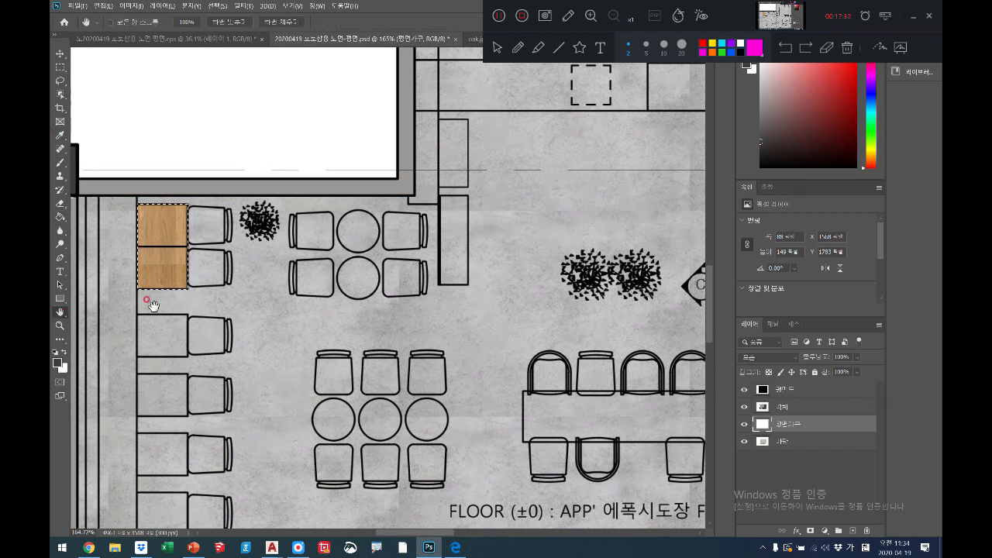
pyautogui.moveTo(152, 305); pyautogui.dragTo(233, 317)
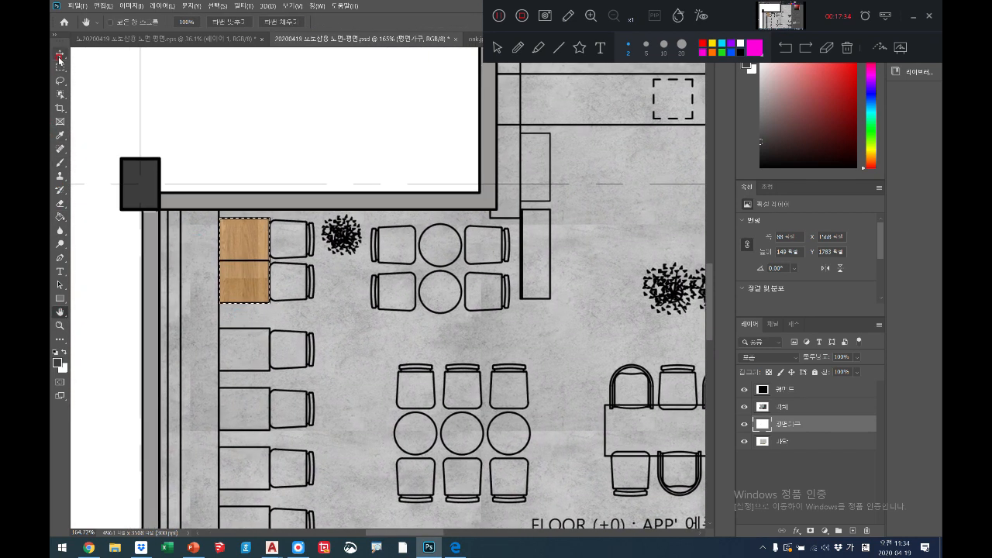
pyautogui.click(60, 68)
pyautogui.moveTo(199, 205); pyautogui.dragTo(289, 314)
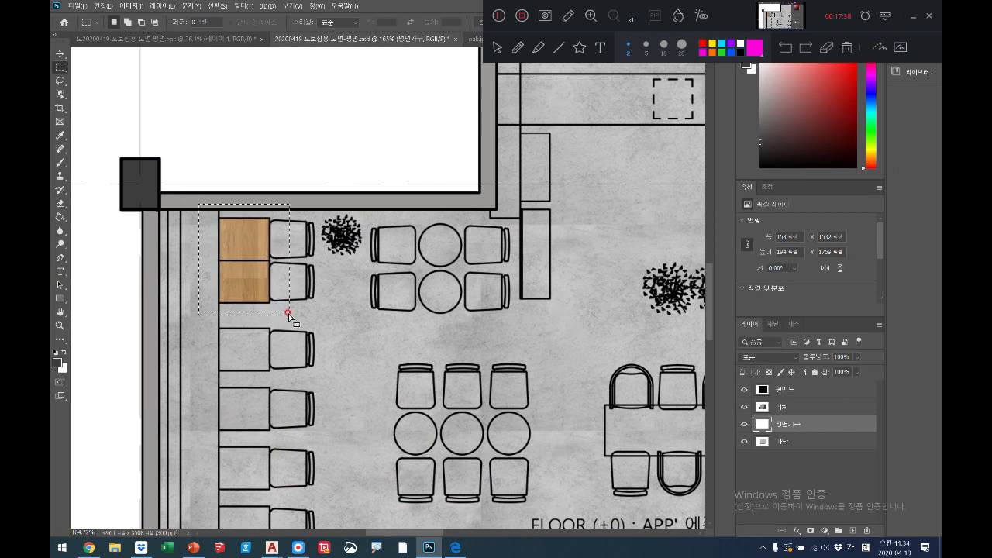
pyautogui.press('Delete')
pyautogui.hotkey('ctrl', 'd')
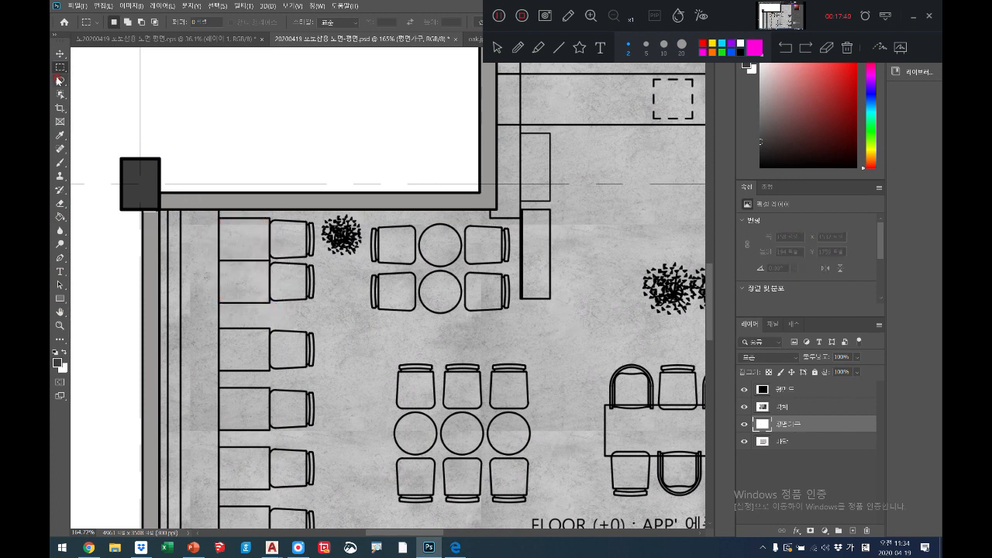
# - Select only the uppermost wall-side table and fill it with the oak pattern at 100% opacity
pyautogui.moveTo(219, 219); pyautogui.dragTo(269, 259)
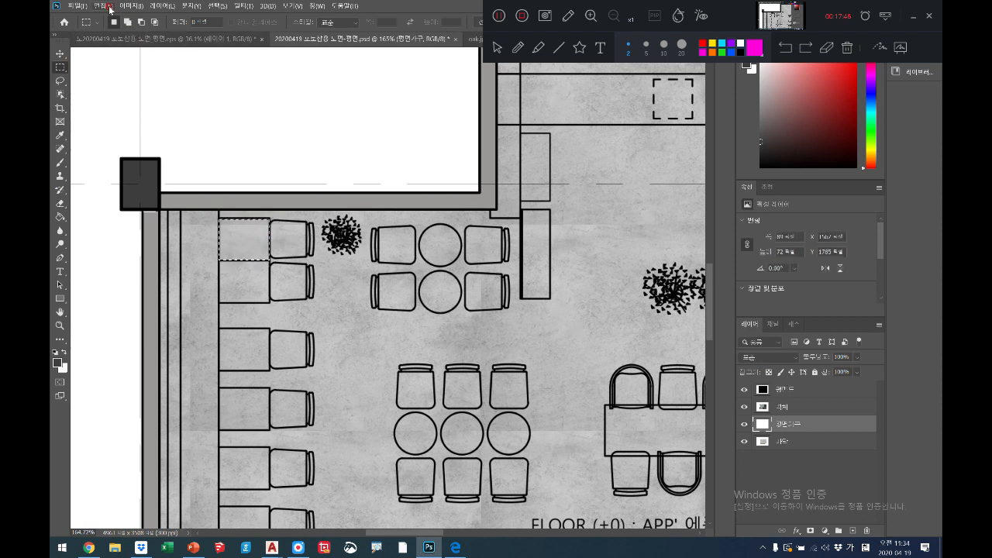
pyautogui.click(110, 6)
pyautogui.click(124, 170)
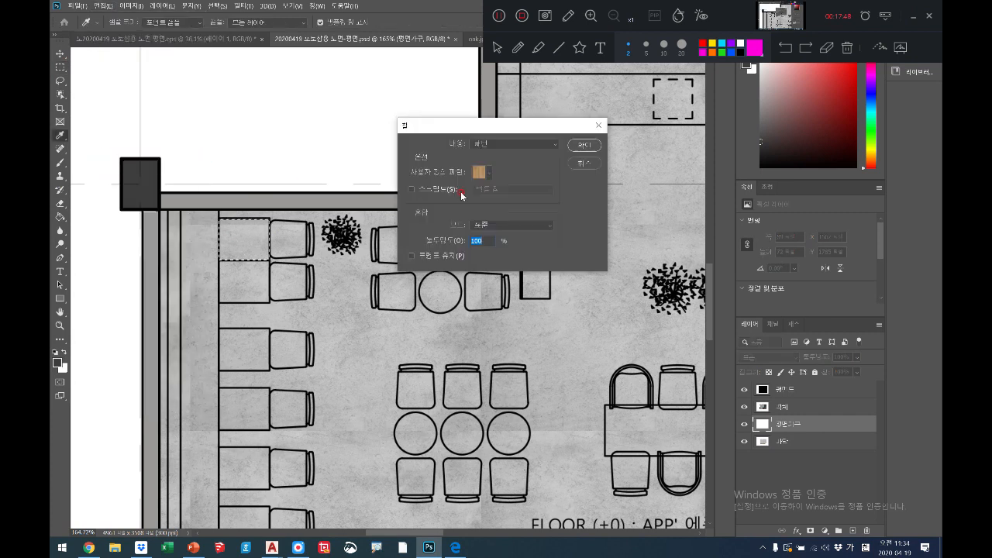
pyautogui.click(574, 147)
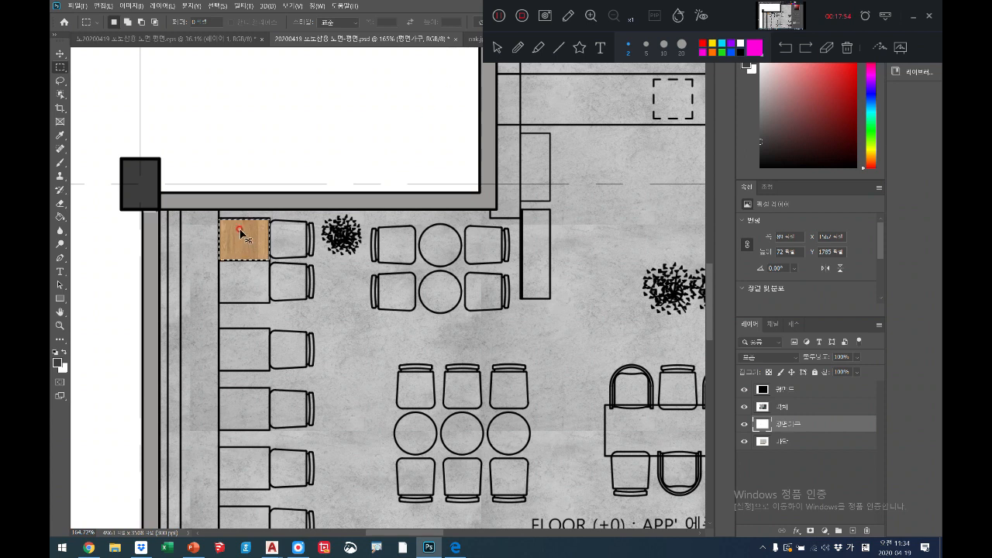
# - Copy the uppermost wall-side table's oak fill onto all the remaining tables along that wall and clear the selection
pyautogui.moveTo(240, 233); pyautogui.dragTo(239, 458)
pyautogui.scroll(-1, 242, 352)
pyautogui.scroll(-3, 243, 353)
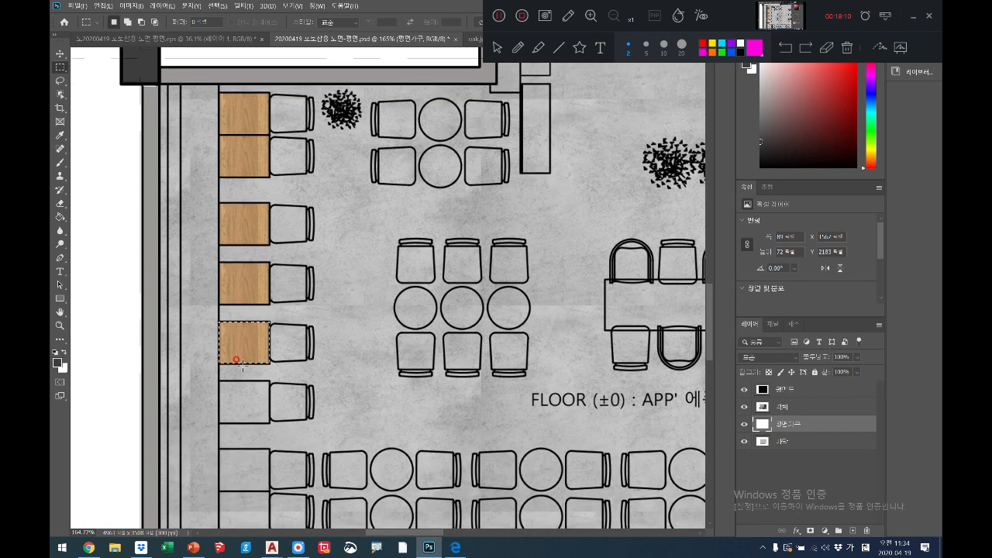
pyautogui.moveTo(250, 295); pyautogui.dragTo(247, 444)
pyautogui.click(326, 352)
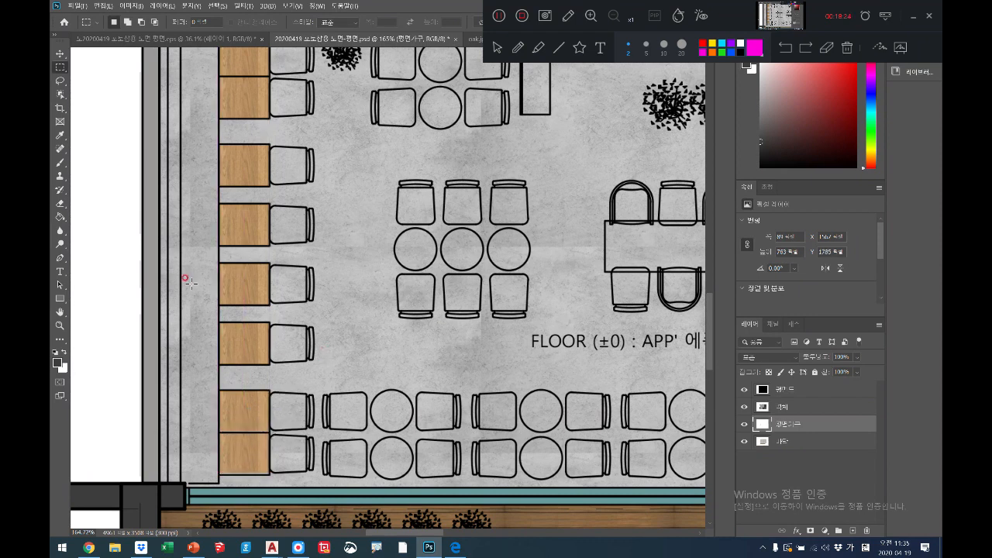
# - Select the long communal table's rectangle above the floor label, fill it with the oak pattern at 100% opacity and deselect
pyautogui.click(60, 326)
pyautogui.rightClick(394, 317)
pyautogui.click(419, 322)
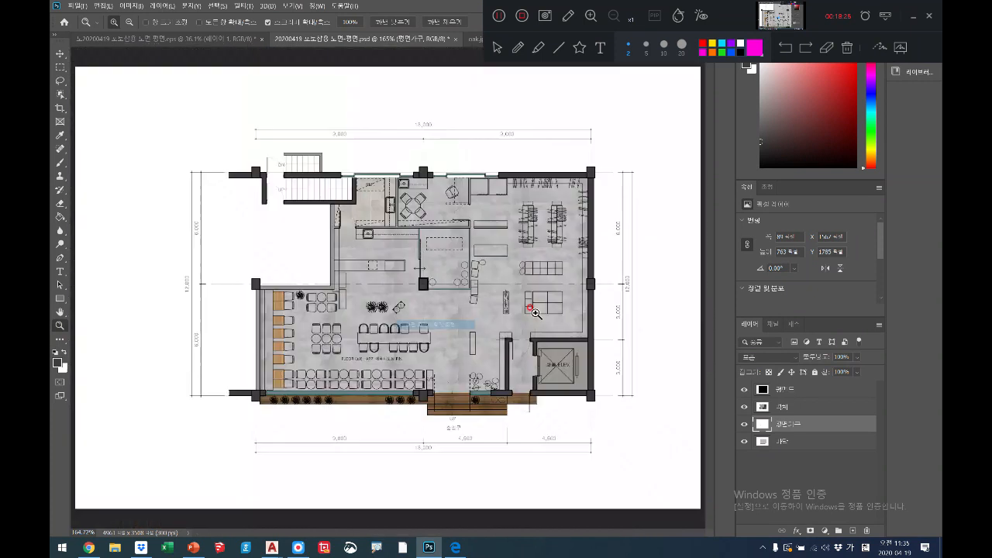
pyautogui.moveTo(401, 335); pyautogui.dragTo(402, 335)
pyautogui.click(61, 67)
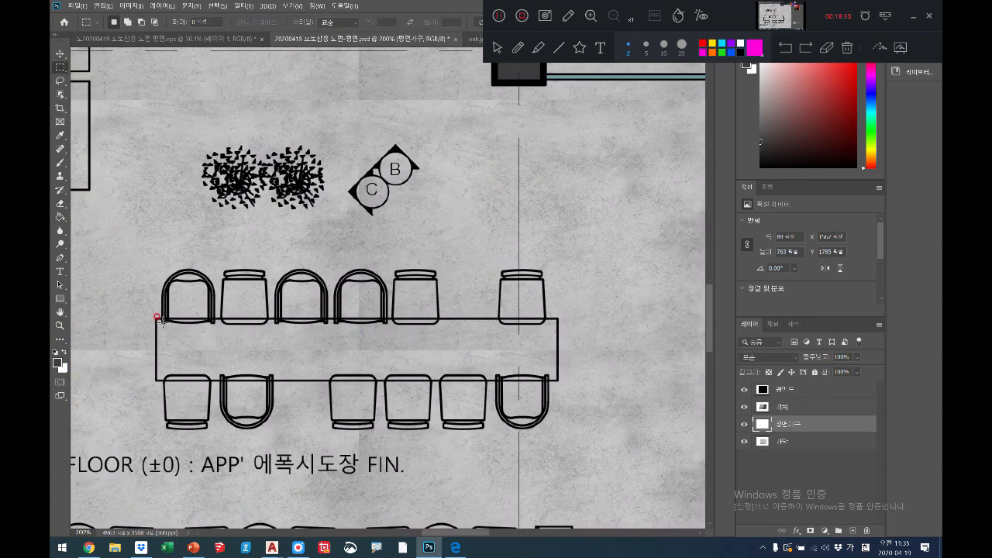
pyautogui.moveTo(156, 318); pyautogui.dragTo(551, 378)
pyautogui.click(103, 5)
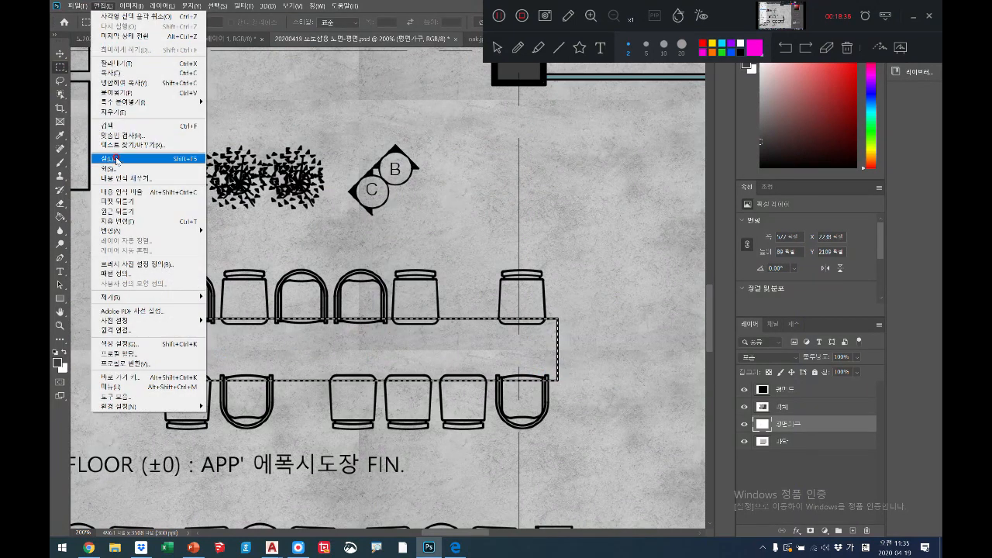
pyautogui.click(143, 158)
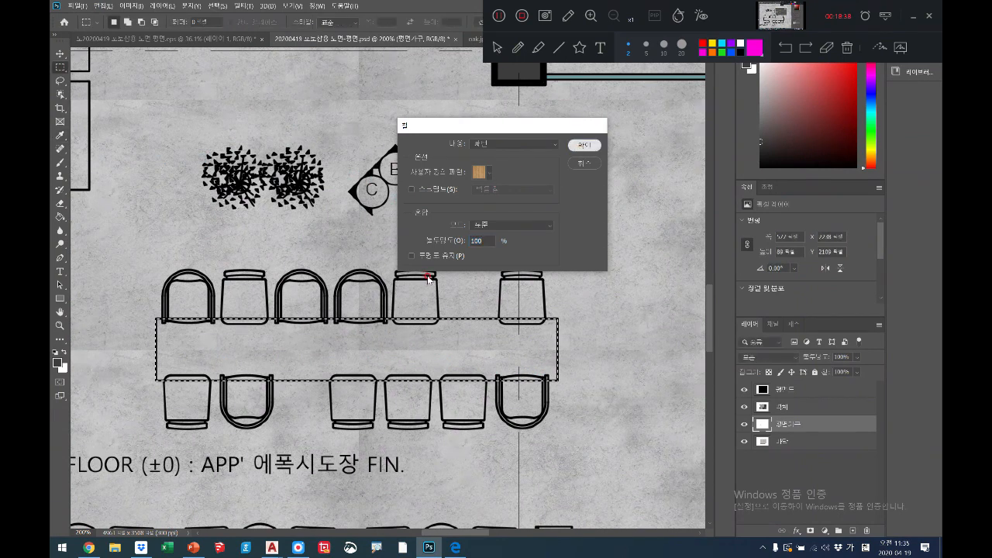
pyautogui.click(585, 146)
pyautogui.hotkey('ctrl', 'd')
# - Select the narrow wall-side strip below the tiled room, including its lower end, fill it with the oak pattern at 100% opacity and deselect
pyautogui.click(62, 325)
pyautogui.rightClick(199, 327)
pyautogui.click(230, 333)
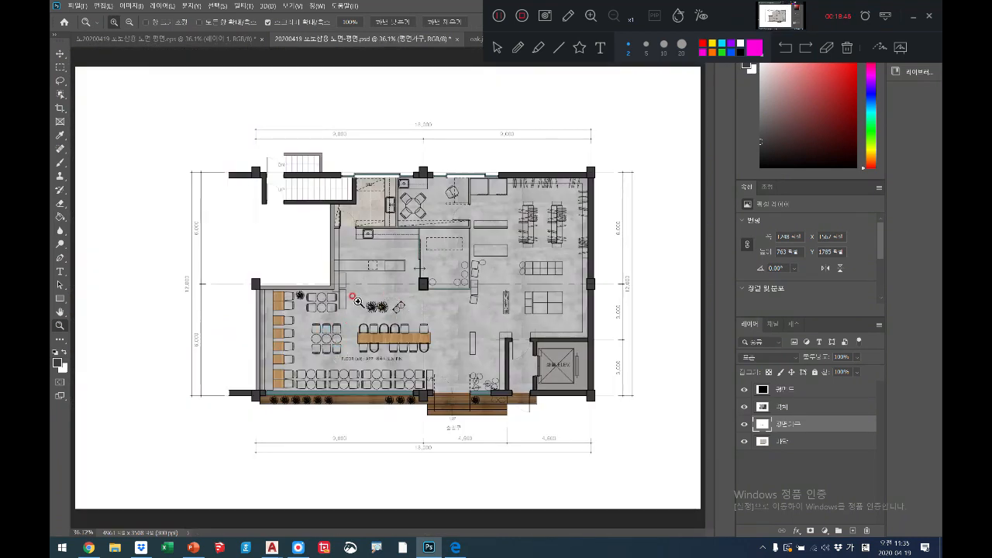
pyautogui.moveTo(345, 253); pyautogui.dragTo(342, 242)
pyautogui.press('m')
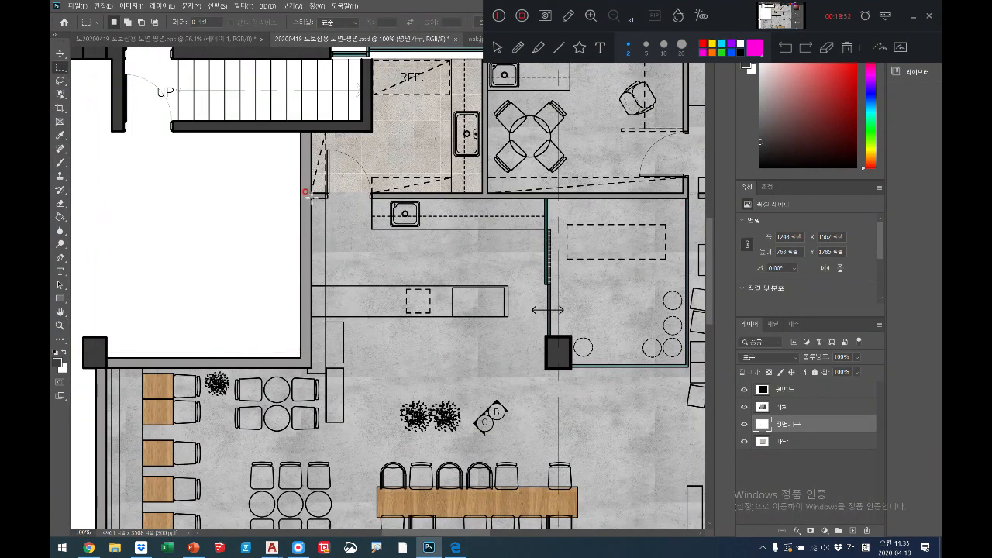
pyautogui.moveTo(311, 202); pyautogui.dragTo(320, 371)
pyautogui.scroll(1, 329, 353)
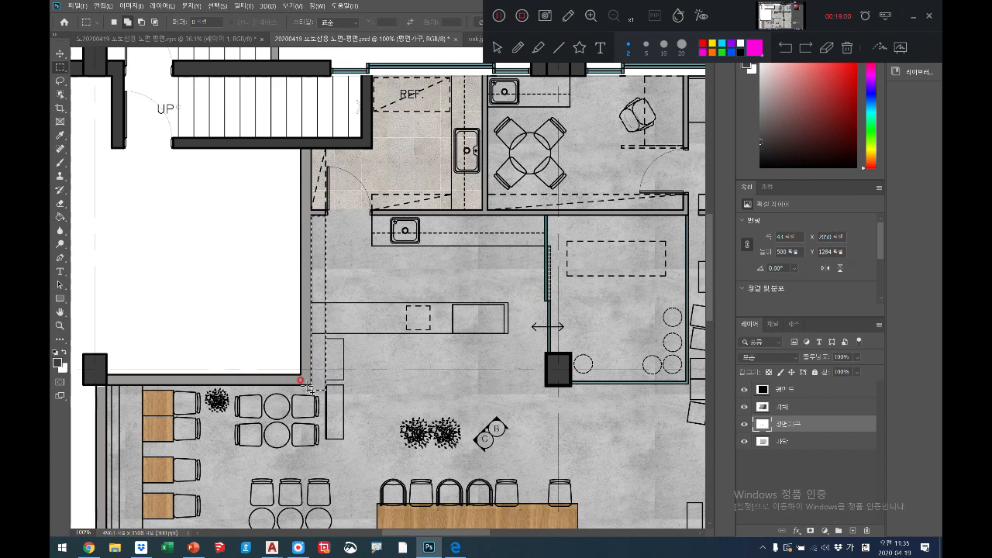
pyautogui.moveTo(308, 383); pyautogui.dragTo(334, 373)
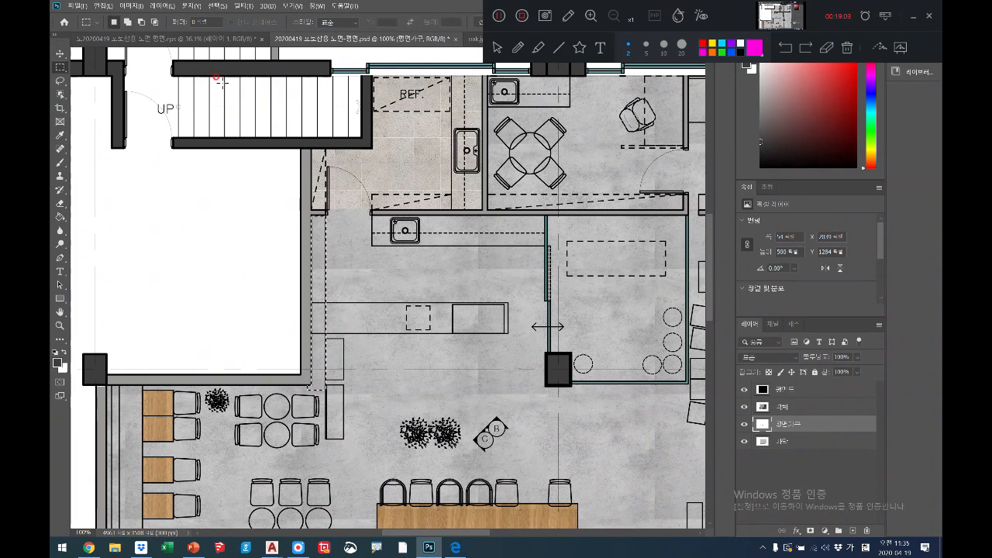
pyautogui.click(103, 5)
pyautogui.click(109, 159)
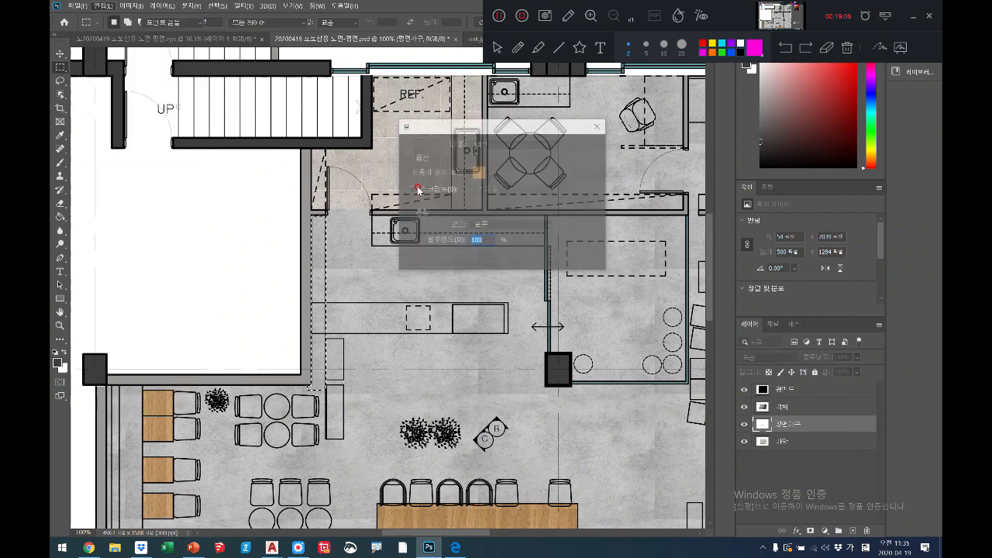
pyautogui.click(585, 144)
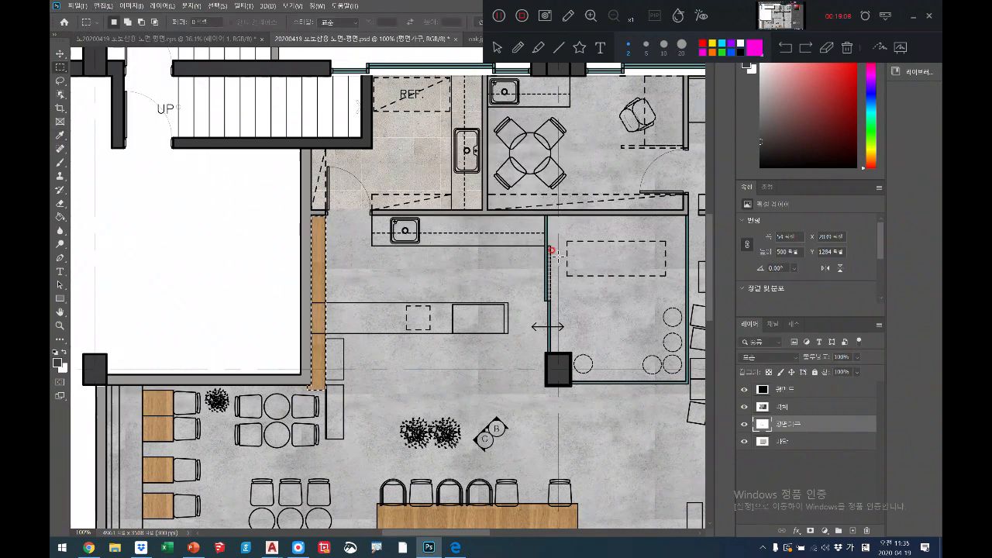
pyautogui.hotkey('ctrl', 'd')
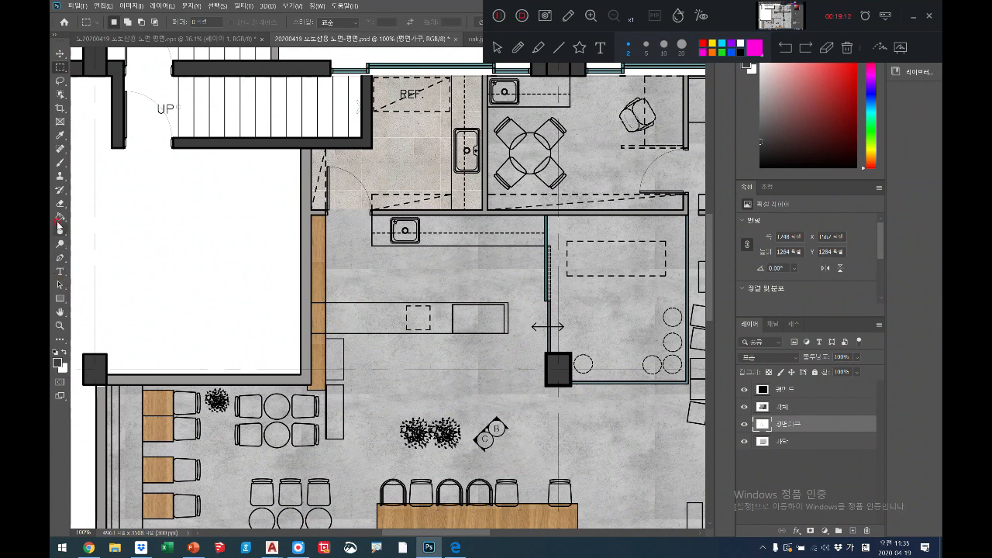
# - Select the narrow upright rectangle between the long table and the freight elevator, fill it with the oak pattern at 100% opacity and deselect
pyautogui.click(61, 313)
pyautogui.moveTo(421, 320); pyautogui.dragTo(333, 199)
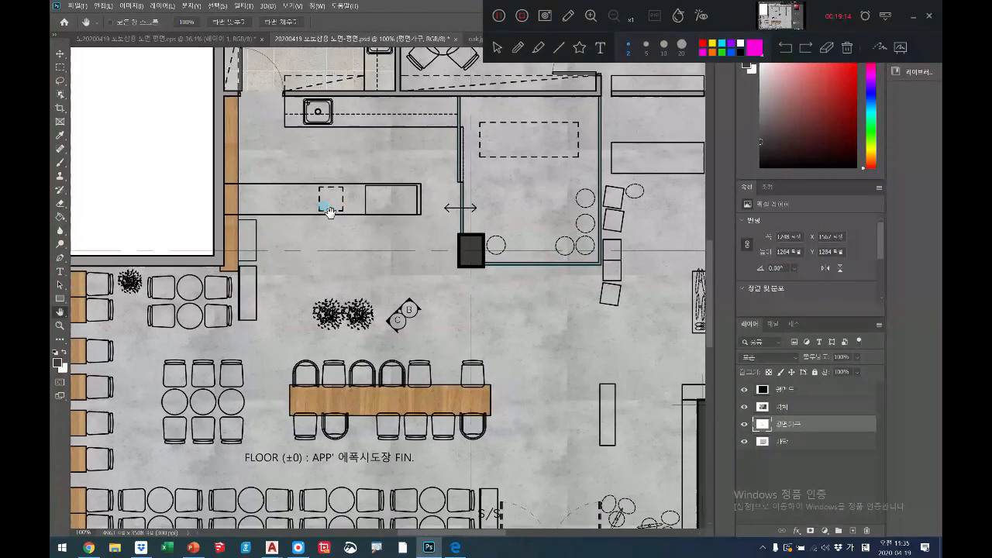
pyautogui.moveTo(434, 364); pyautogui.dragTo(387, 322)
pyautogui.moveTo(449, 403); pyautogui.dragTo(390, 339)
pyautogui.moveTo(502, 324); pyautogui.dragTo(428, 341)
pyautogui.click(60, 69)
pyautogui.scroll(1, 437, 281)
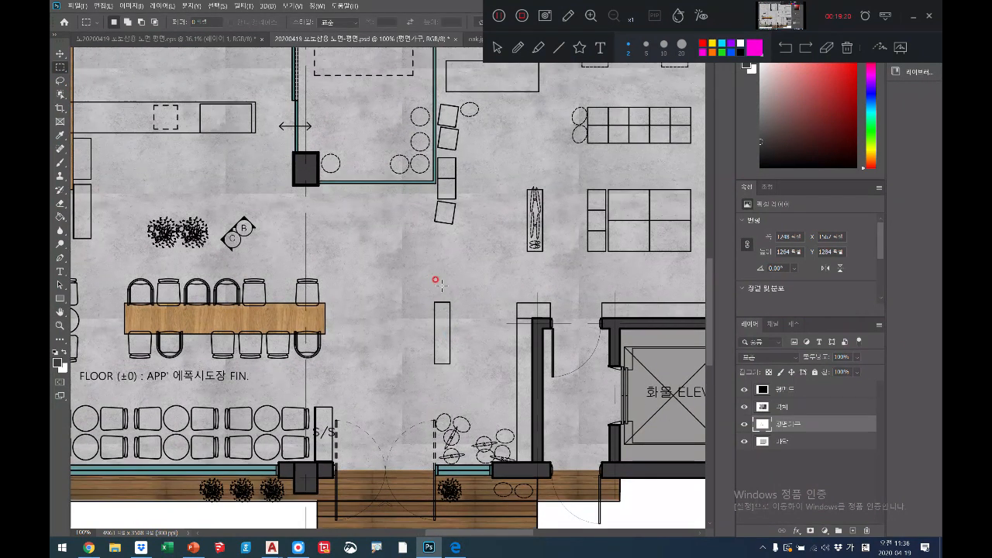
pyautogui.click(61, 325)
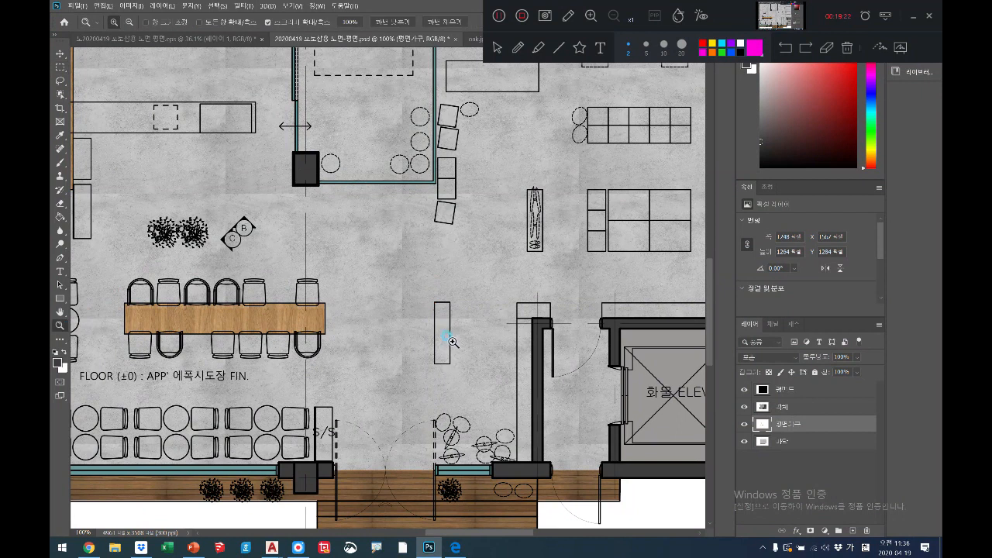
pyautogui.click(452, 341)
pyautogui.click(451, 341)
pyautogui.click(452, 341)
pyautogui.click(63, 69)
pyautogui.moveTo(380, 183); pyautogui.dragTo(441, 432)
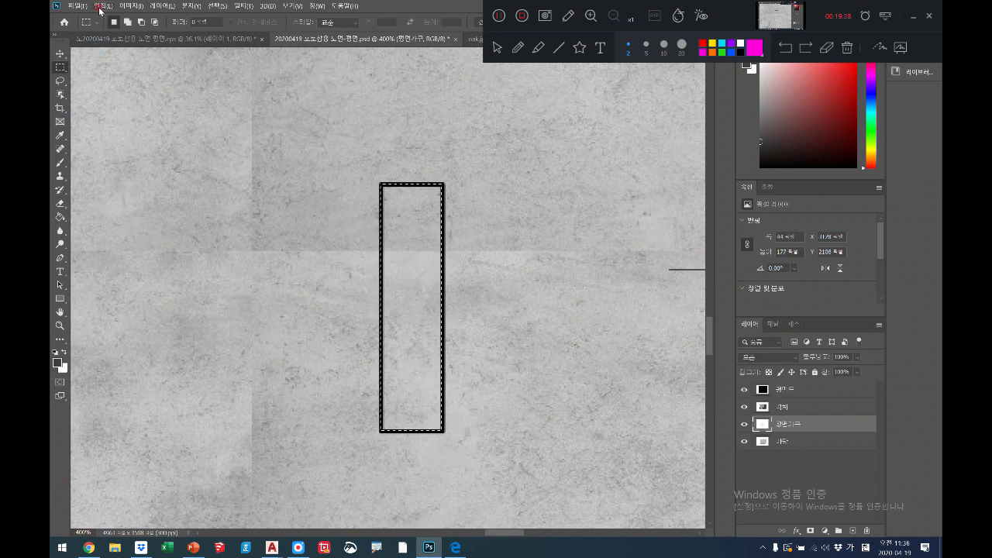
pyautogui.click(102, 5)
pyautogui.click(115, 160)
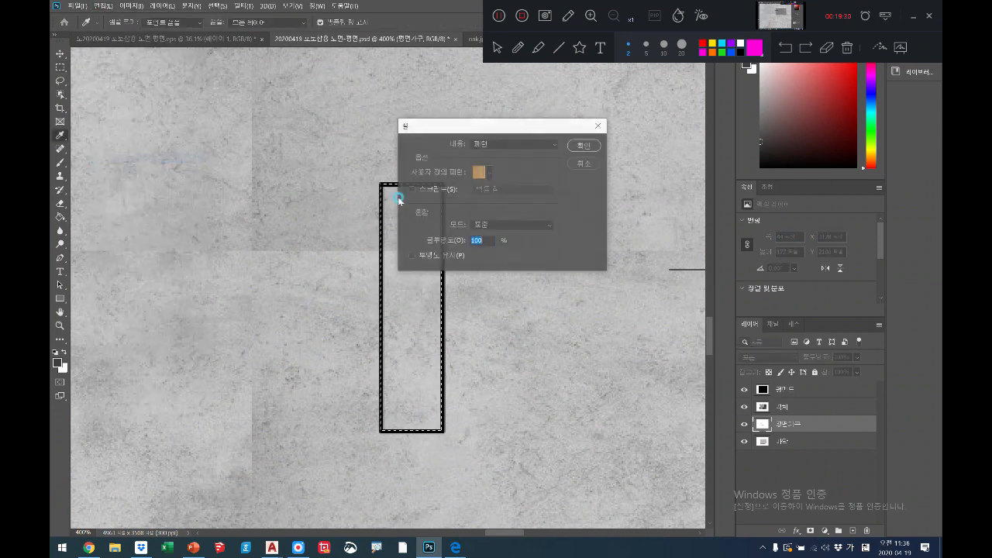
pyautogui.click(592, 144)
pyautogui.click(273, 209)
# - Build one combined selection of the L-shaped shelf beside the elevator lobby wall and the horizontal shelf above the freight elevator
pyautogui.click(60, 326)
pyautogui.rightClick(272, 276)
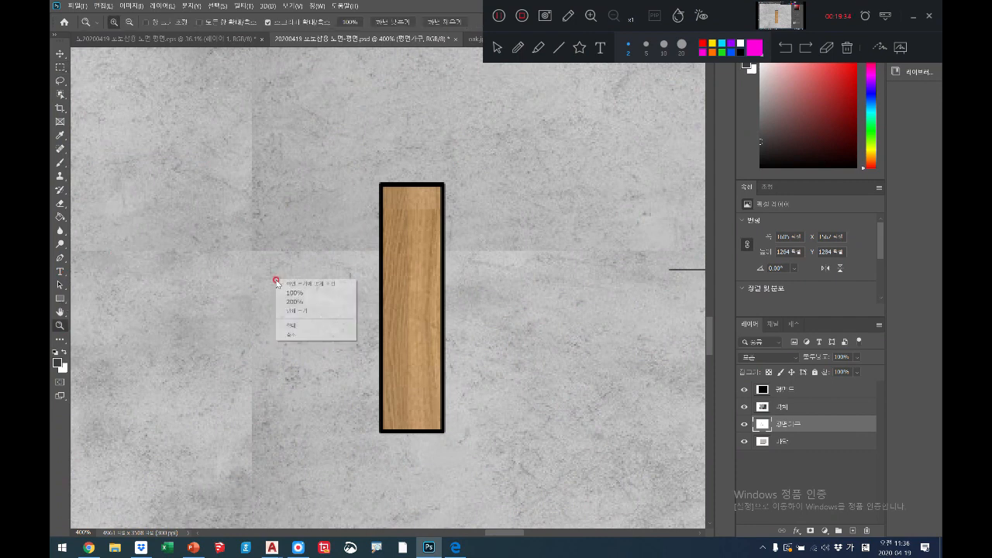
pyautogui.click(311, 283)
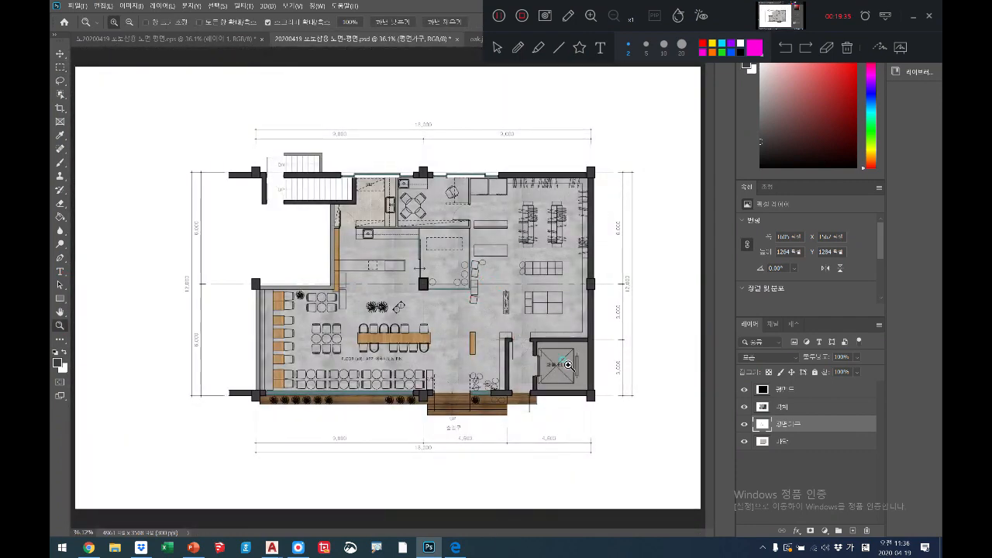
pyautogui.click(568, 364)
pyautogui.click(568, 364)
pyautogui.click(543, 357)
pyautogui.click(372, 287)
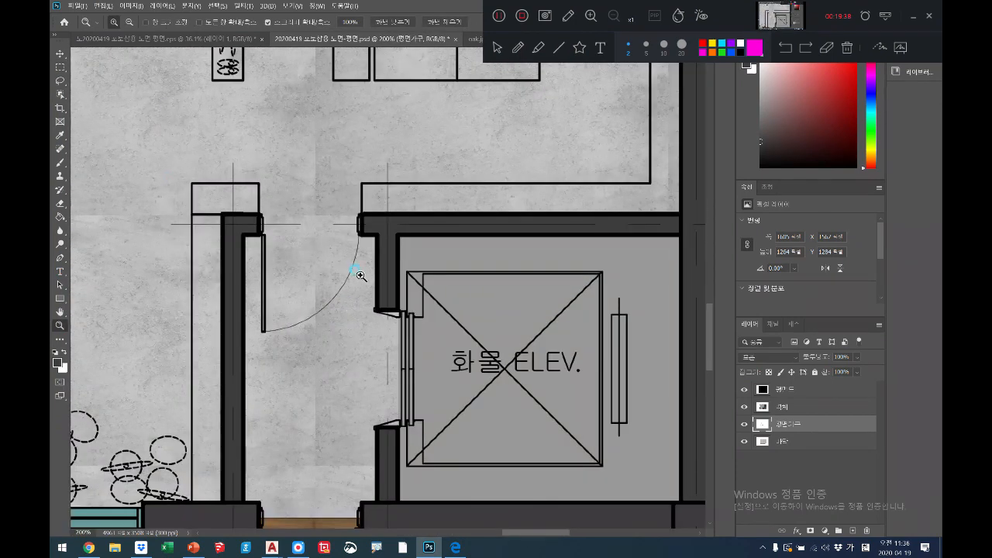
pyautogui.click(59, 66)
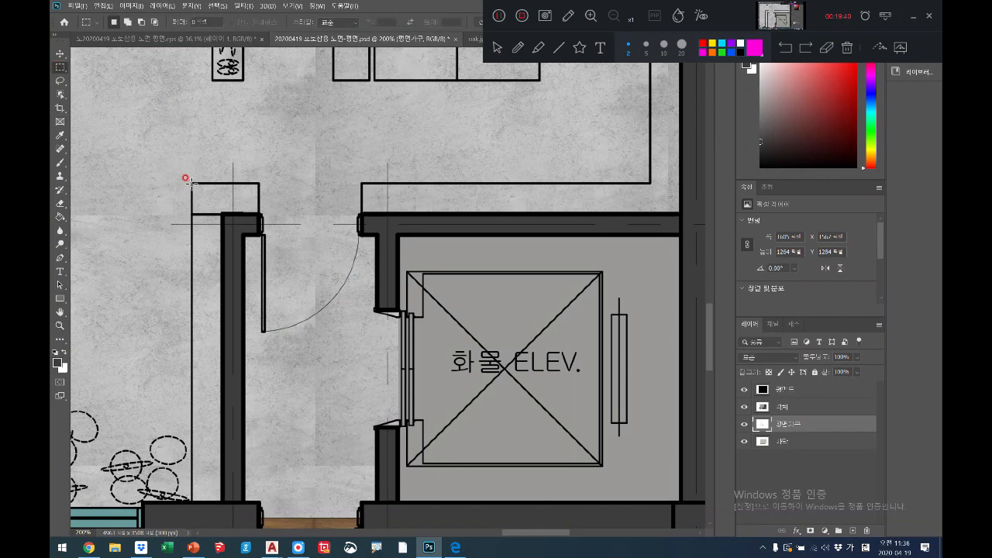
pyautogui.moveTo(190, 187); pyautogui.dragTo(235, 481)
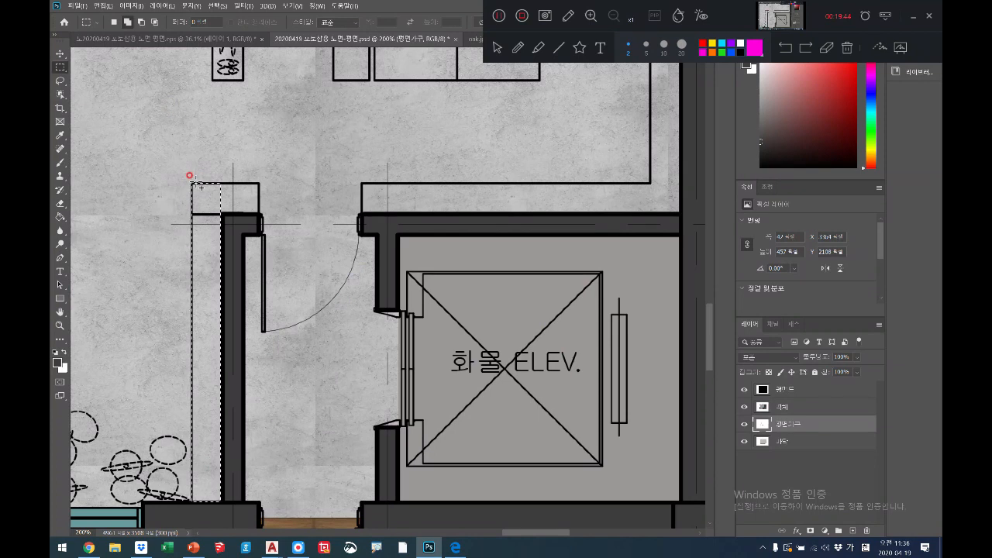
pyautogui.moveTo(198, 188); pyautogui.dragTo(261, 212)
pyautogui.moveTo(361, 183); pyautogui.dragTo(674, 214)
pyautogui.click(503, 298)
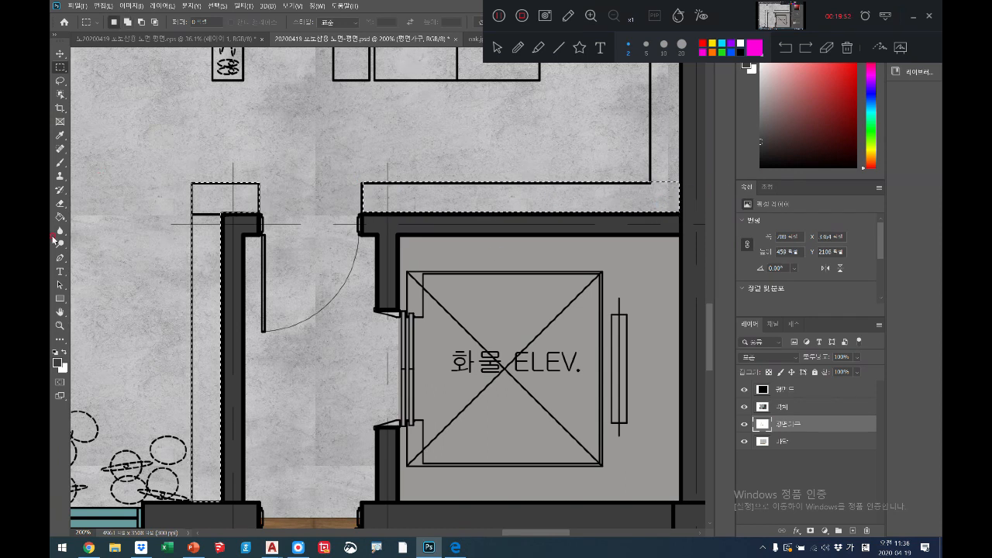
# - Add the vertical shelf along the outer wall to the selection, fill all selected shelves with the oak pattern at 100% opacity and deselect
pyautogui.click(59, 316)
pyautogui.moveTo(483, 194); pyautogui.dragTo(348, 368)
pyautogui.moveTo(415, 206); pyautogui.dragTo(363, 220)
pyautogui.press('m')
pyautogui.moveTo(409, 65); pyautogui.dragTo(440, 479)
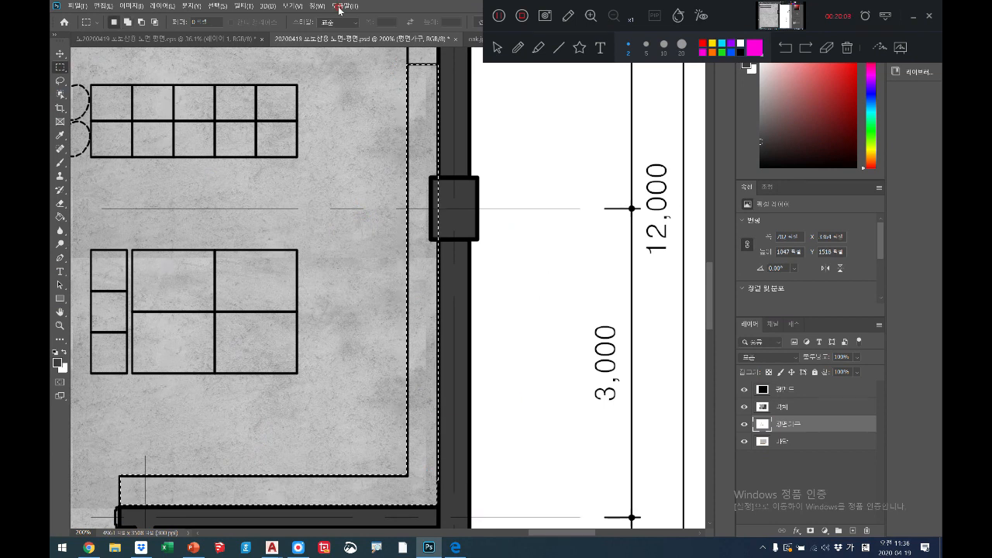
pyautogui.click(103, 5)
pyautogui.click(111, 160)
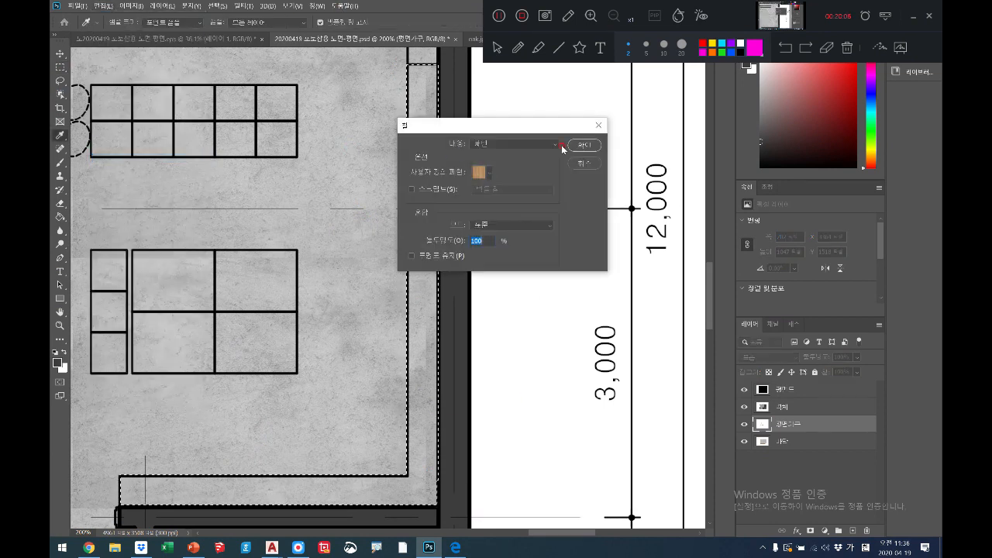
pyautogui.click(583, 145)
pyautogui.click(436, 200)
# - Select the two-by-five grid display table above the larger display units and fill it with the oak pattern at 100% opacity
pyautogui.click(62, 328)
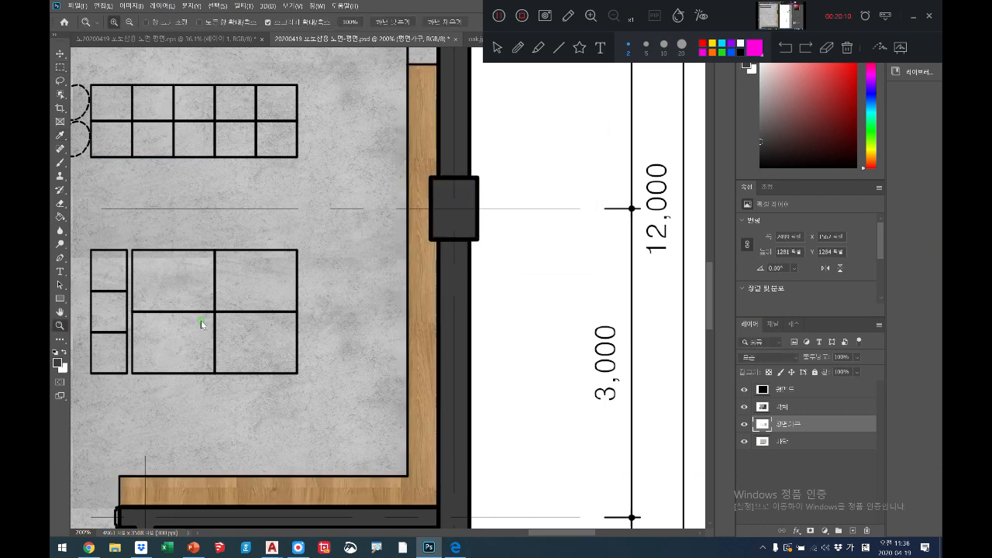
pyautogui.hotkey('ctrl', '0')
pyautogui.click(554, 286)
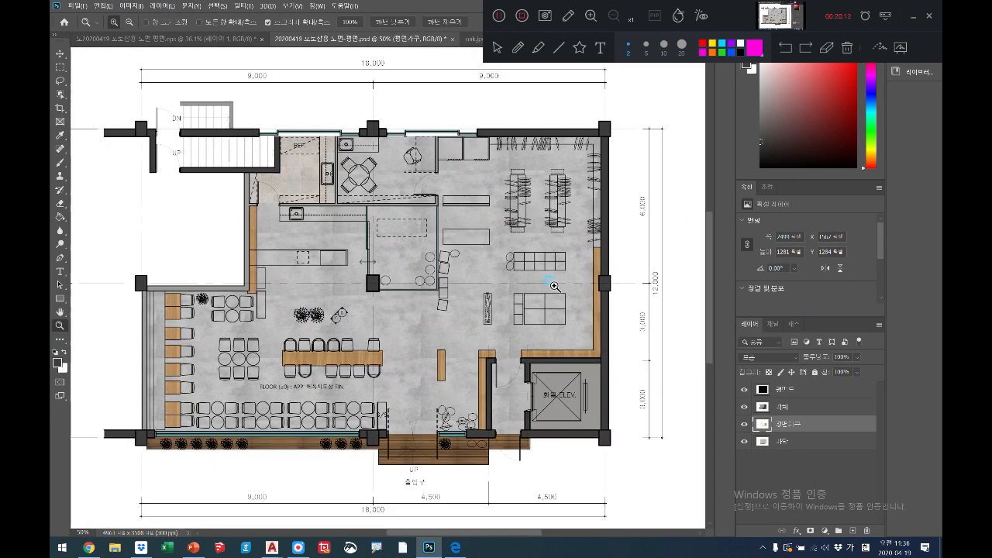
pyautogui.click(554, 286)
pyautogui.click(554, 286)
pyautogui.click(554, 286)
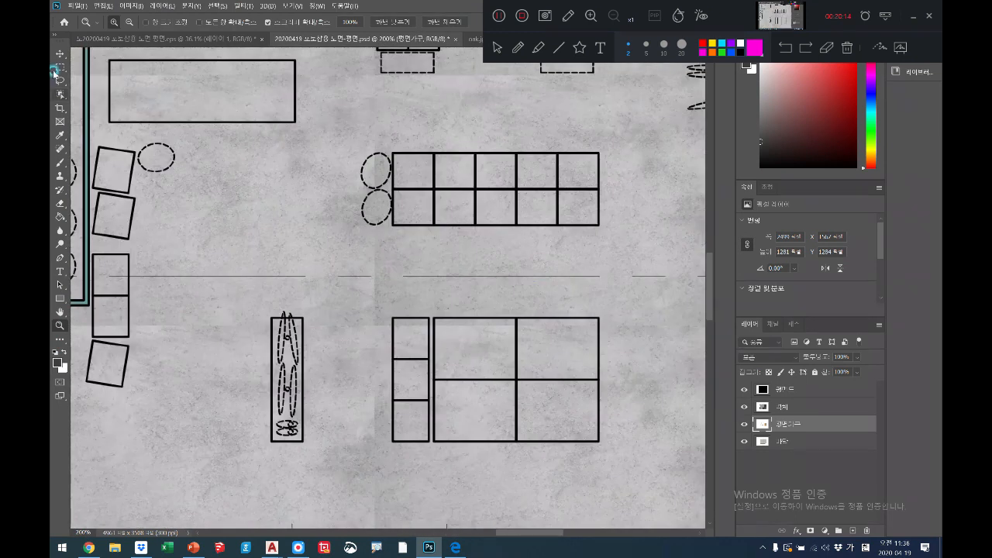
pyautogui.click(60, 67)
pyautogui.moveTo(393, 153); pyautogui.dragTo(599, 224)
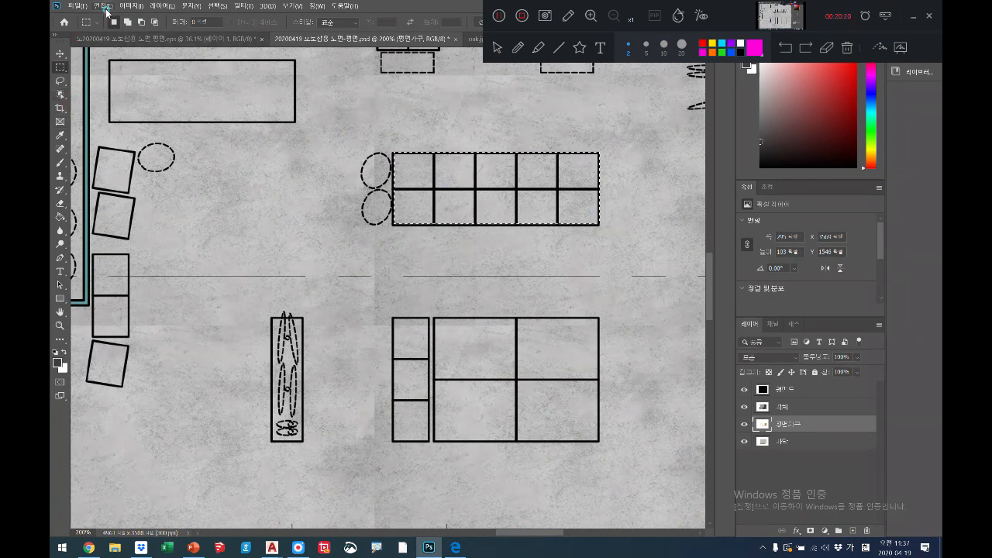
pyautogui.click(104, 6)
pyautogui.click(117, 159)
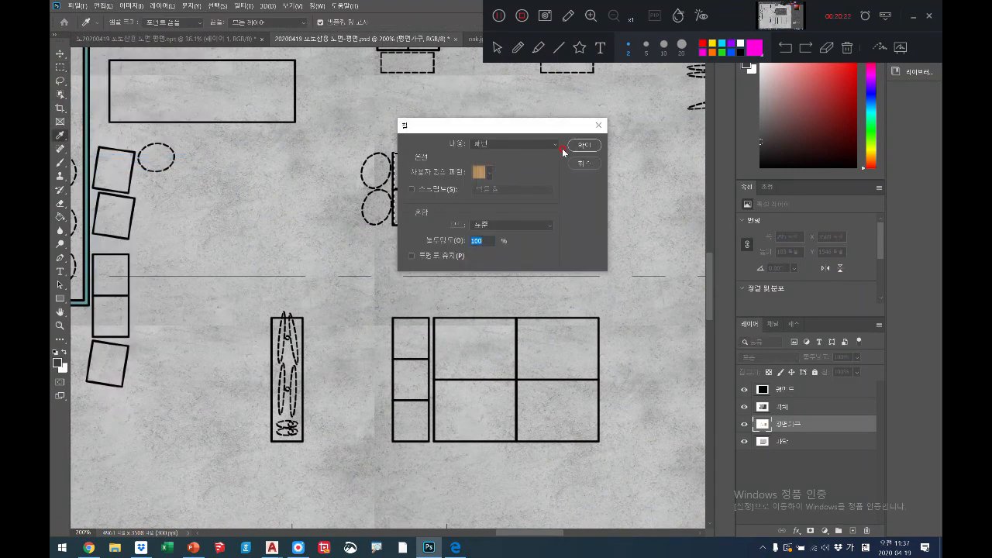
pyautogui.click(588, 144)
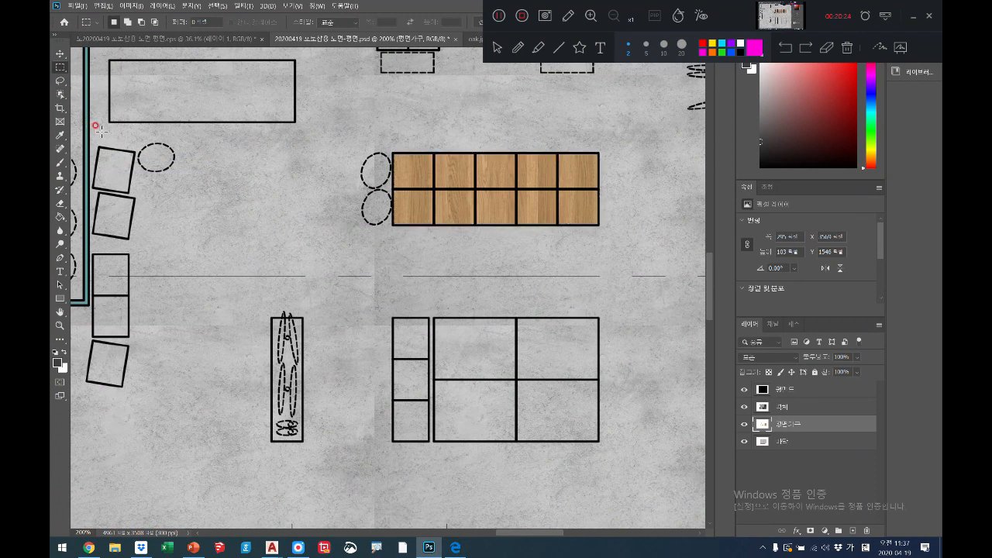
# - Outline the uppermost tilted square unit beside the glass partition with the Polygonal Lasso to select it
pyautogui.click(60, 326)
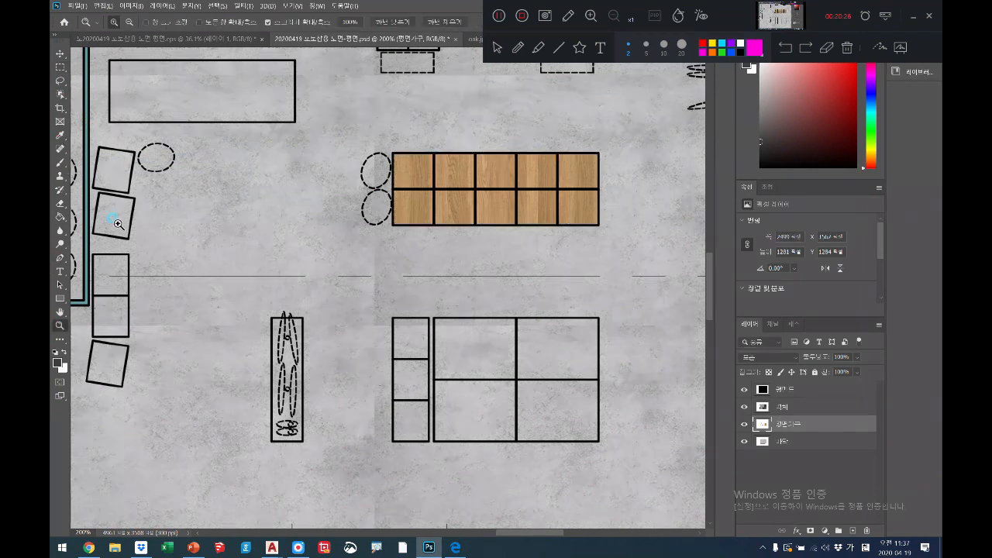
pyautogui.click(117, 223)
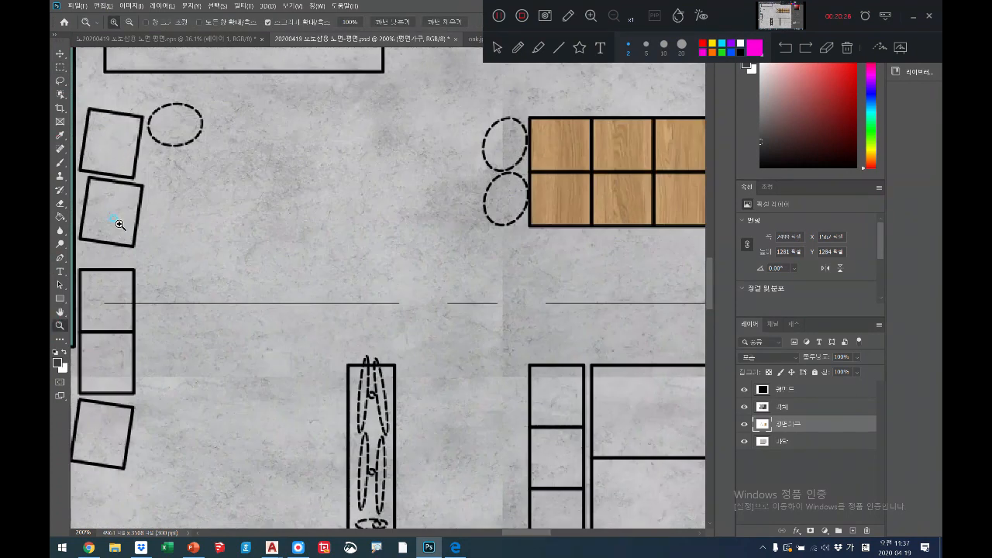
pyautogui.click(62, 82)
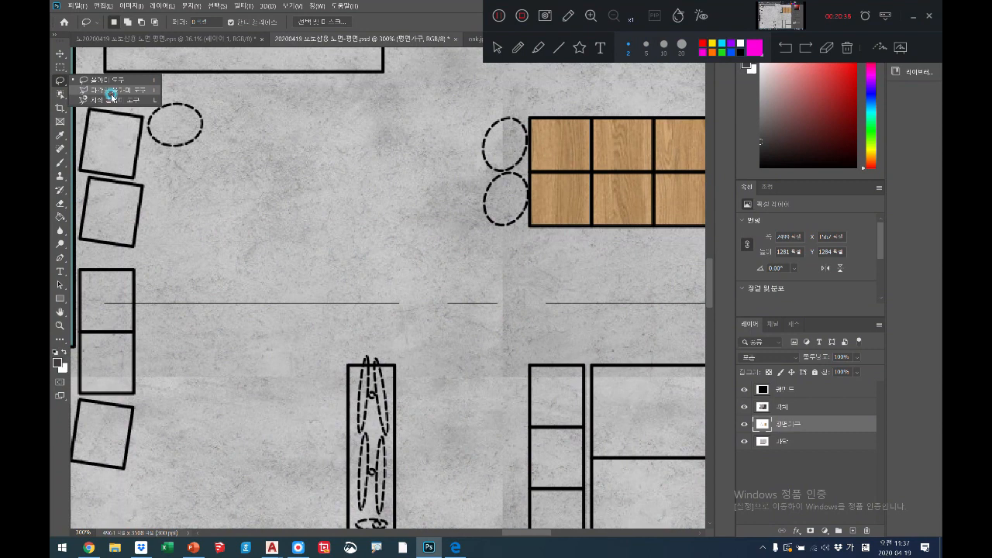
pyautogui.click(112, 91)
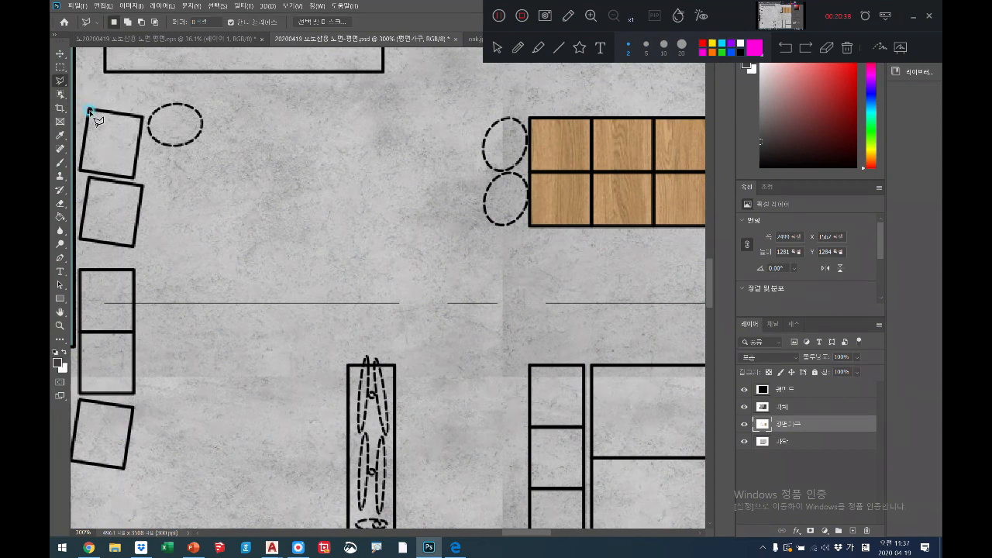
pyautogui.click(88, 106)
pyautogui.click(77, 169)
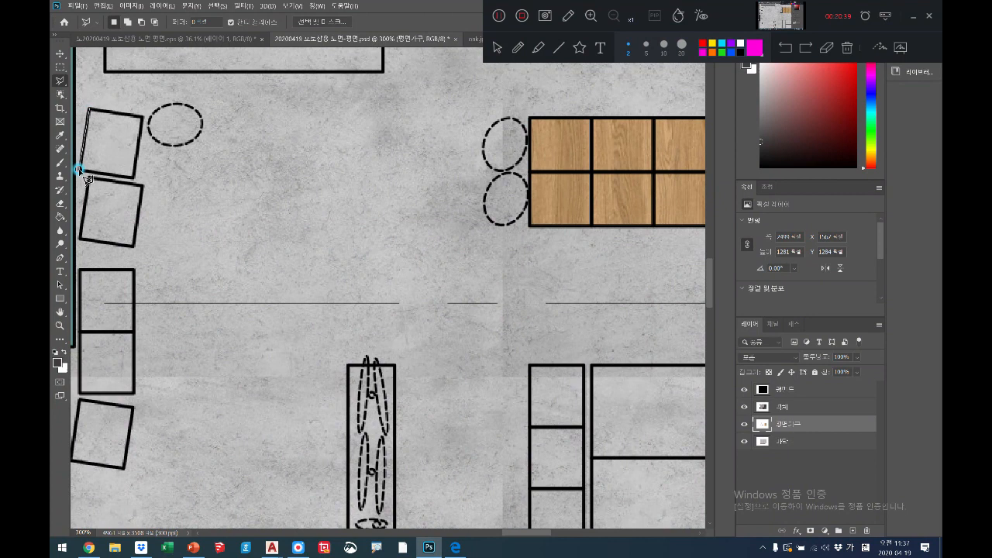
pyautogui.click(133, 178)
pyautogui.click(91, 110)
# - Add the second tilted square, directly below the first one, to the selection with the Polygonal Lasso
pyautogui.keyDown('shift'); pyautogui.click(88, 177); pyautogui.keyUp('shift')
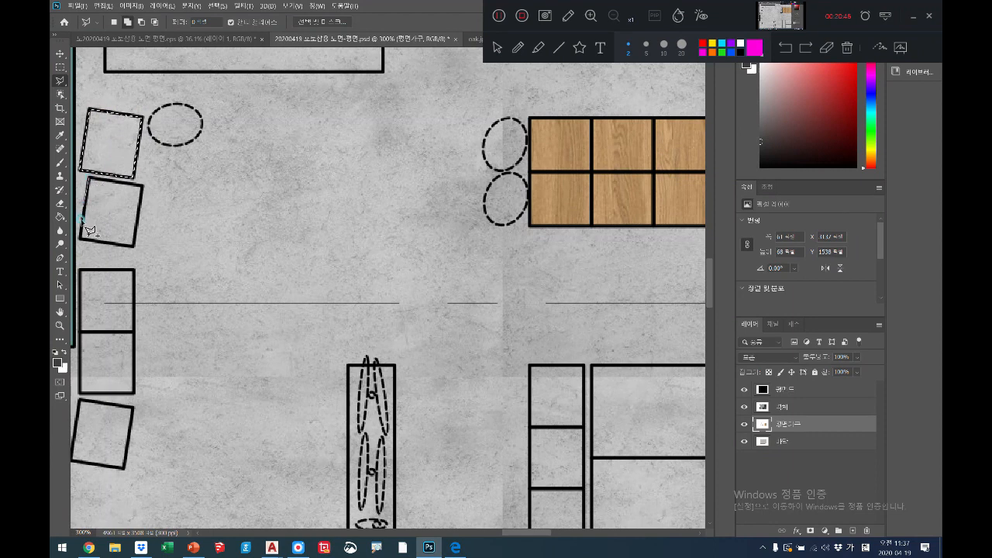
pyautogui.click(80, 236)
pyautogui.click(134, 245)
pyautogui.click(143, 185)
pyautogui.click(89, 178)
# - Add the upright two-cell rectangle below the tilted squares to the selection
pyautogui.click(80, 270)
pyautogui.click(80, 393)
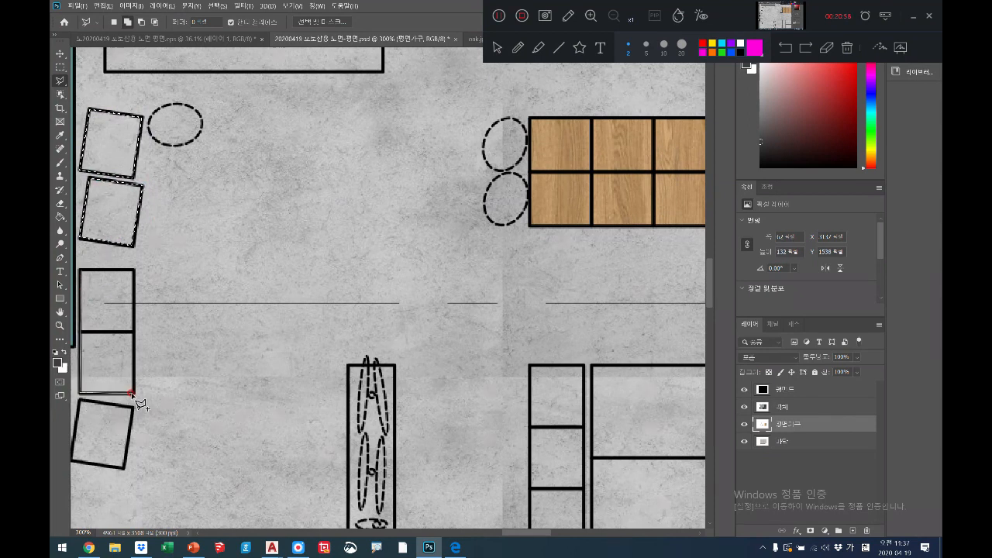
pyautogui.click(132, 393)
pyautogui.click(134, 271)
pyautogui.click(82, 273)
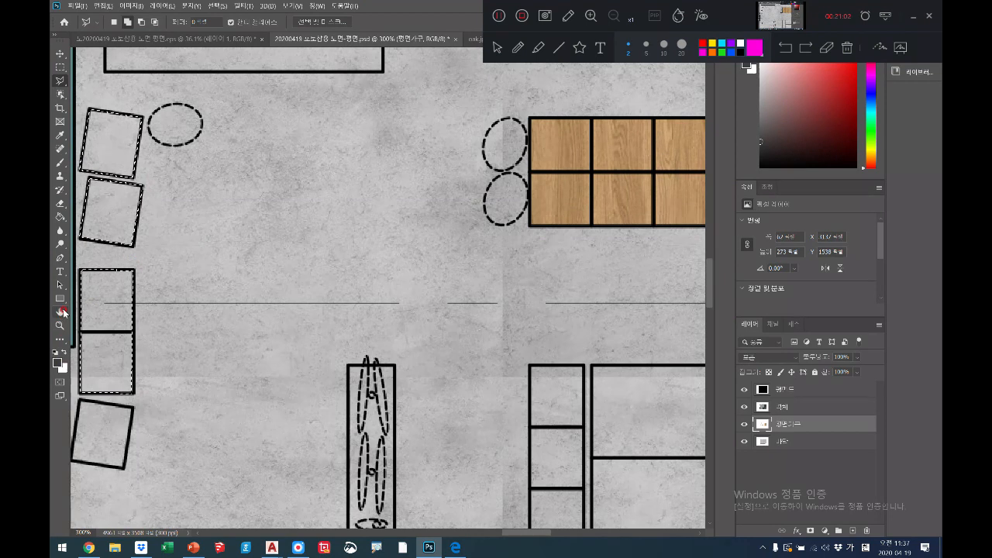
# - Add the lowest tilted square, below the two-cell rectangle, to the selection with the Polygonal Lasso
pyautogui.press('h')
pyautogui.moveTo(127, 349); pyautogui.dragTo(153, 337)
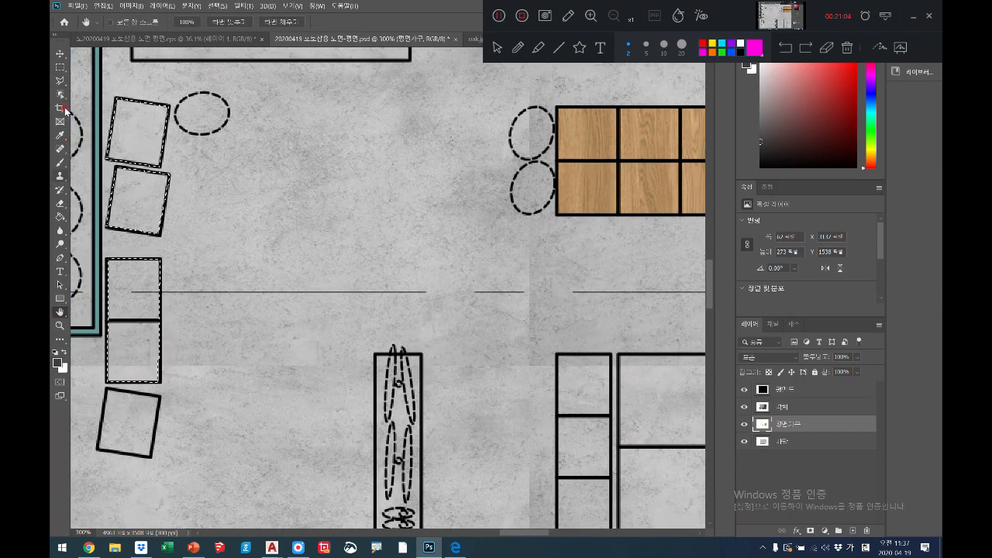
pyautogui.click(59, 81)
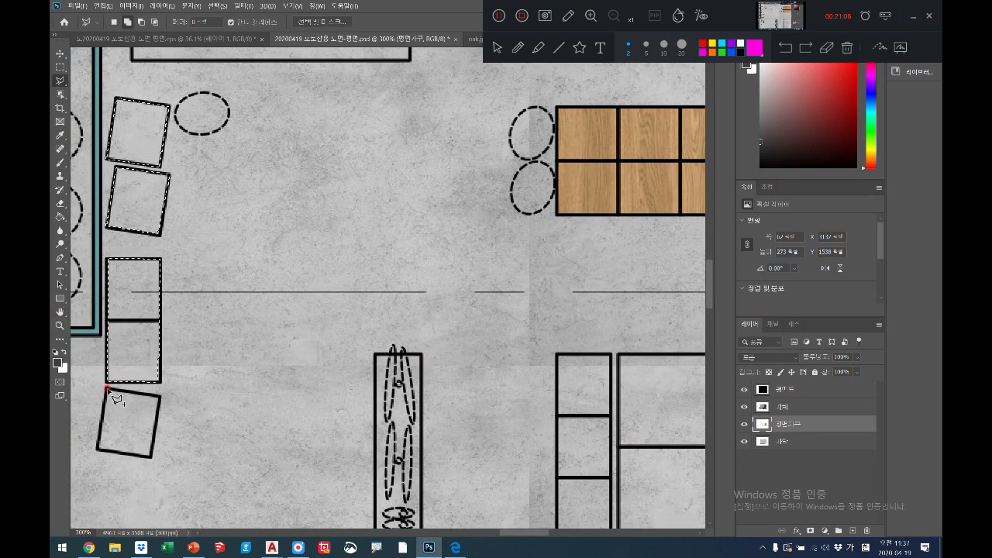
pyautogui.click(98, 446)
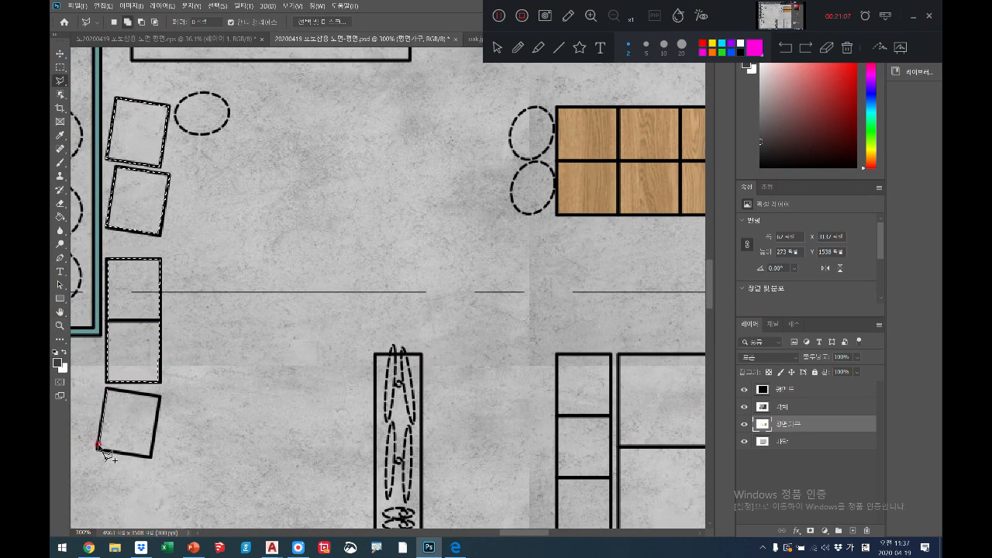
pyautogui.click(147, 456)
pyautogui.click(160, 397)
pyautogui.click(114, 389)
pyautogui.click(113, 396)
# - Fill the selected tilted squares and two-cell unit with the oak pattern at 100% opacity and deselect
pyautogui.click(103, 6)
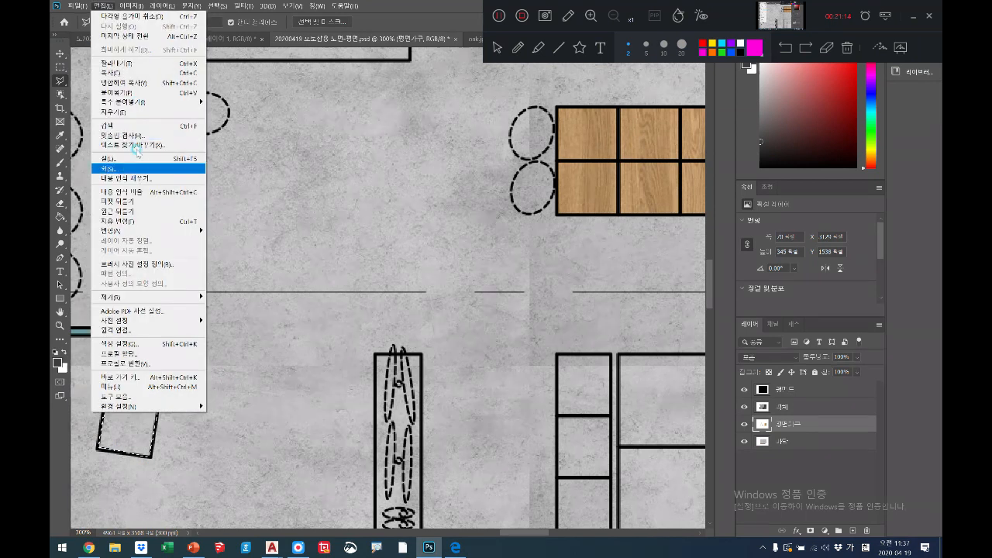
pyautogui.click(124, 161)
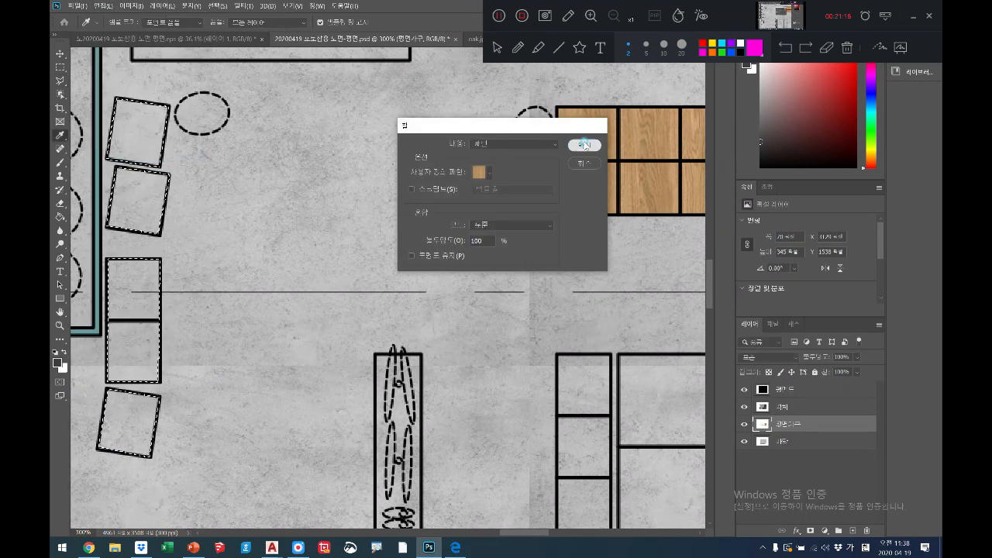
pyautogui.click(582, 145)
pyautogui.hotkey('ctrl', 'd')
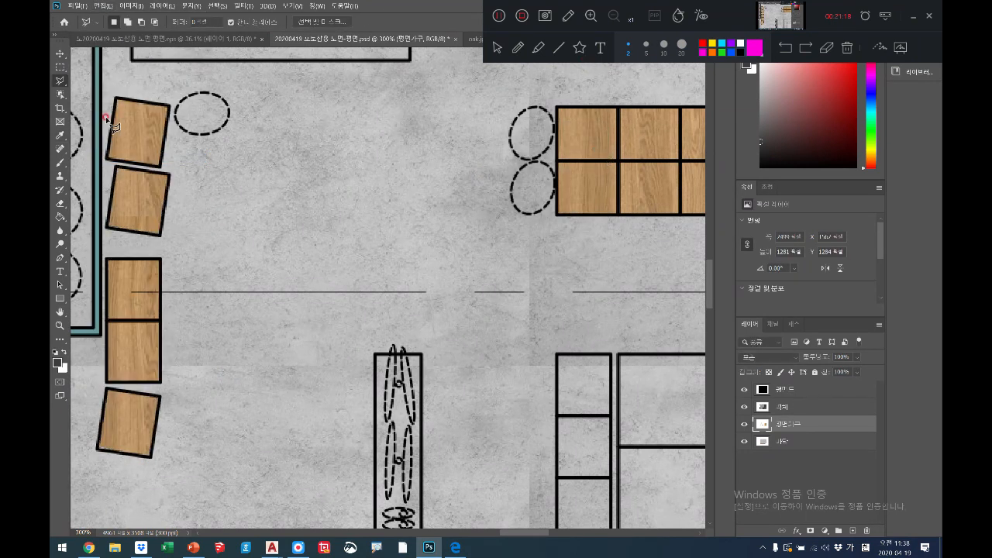
# - Bring the row of three round tables beside the long oak table into close view and activate the Magic Wand
pyautogui.click(60, 325)
pyautogui.rightClick(252, 268)
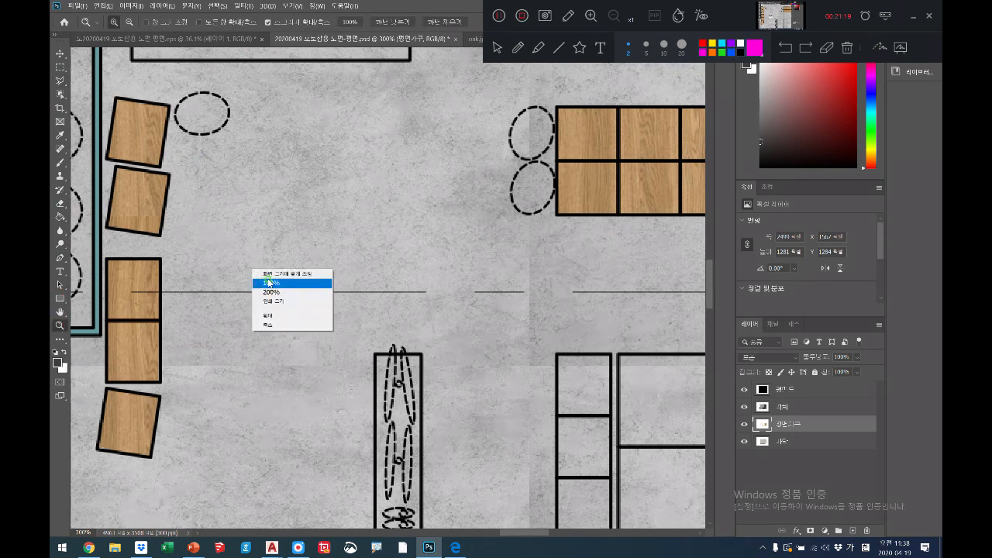
pyautogui.click(260, 284)
pyautogui.rightClick(236, 312)
pyautogui.click(264, 317)
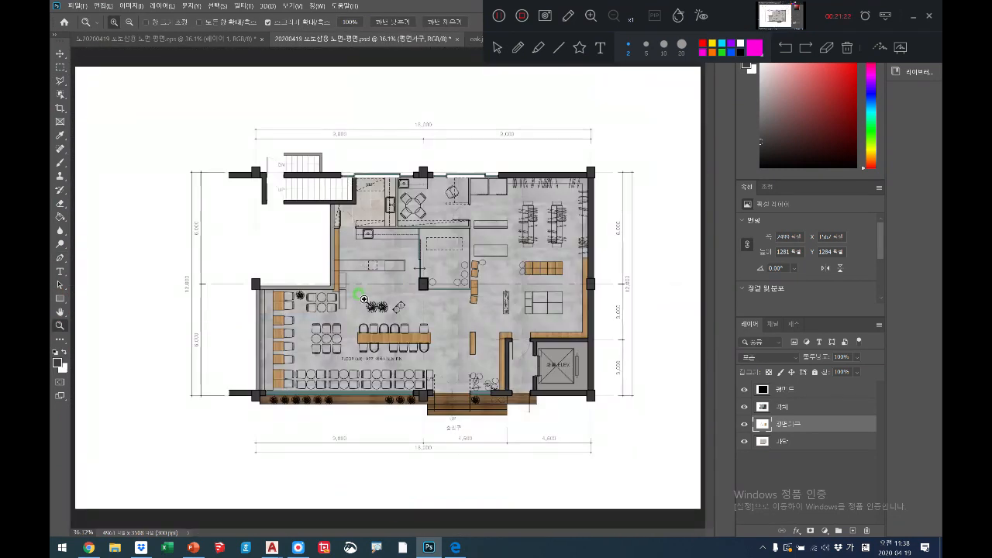
pyautogui.click(330, 337)
pyautogui.click(330, 337)
pyautogui.click(330, 337)
pyautogui.click(330, 337)
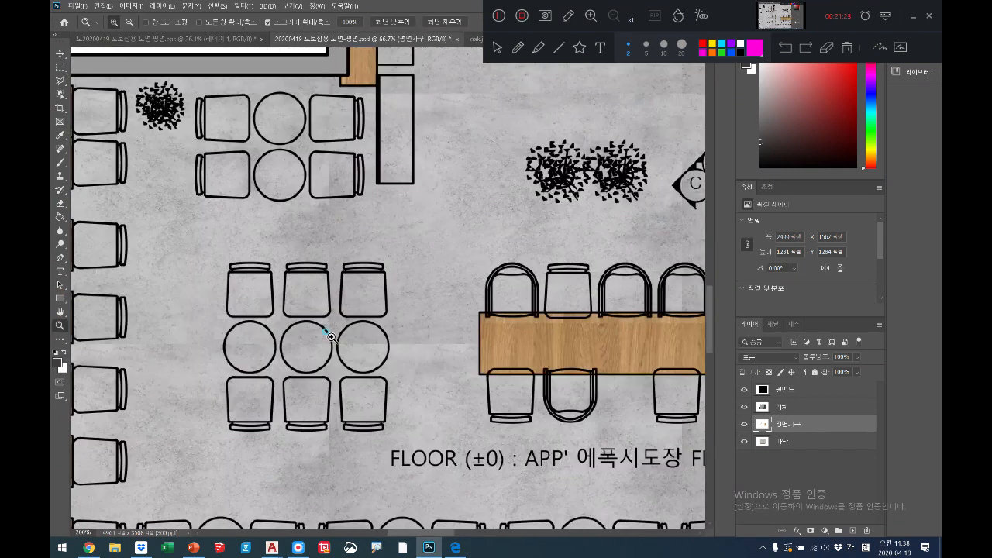
pyautogui.click(330, 337)
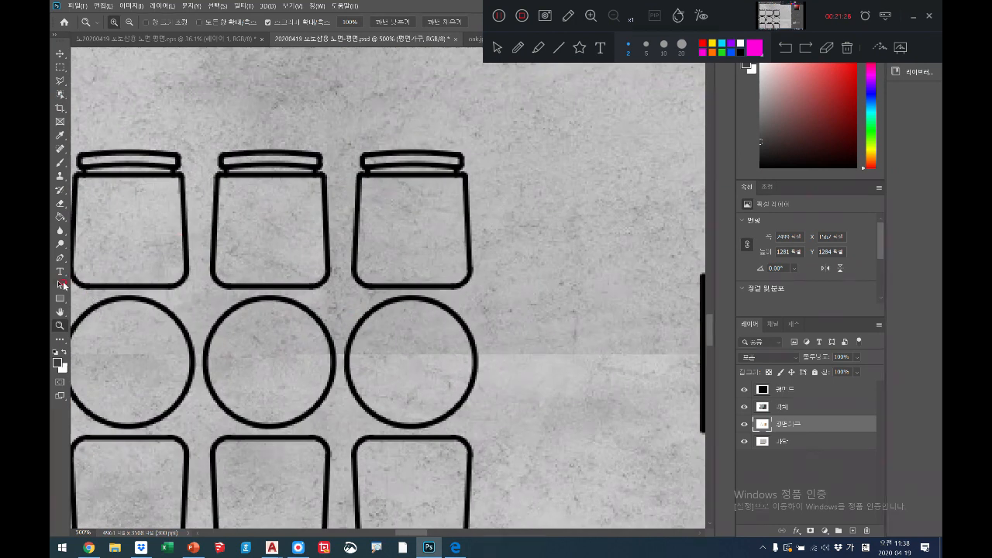
pyautogui.click(59, 311)
pyautogui.moveTo(184, 297); pyautogui.dragTo(250, 261)
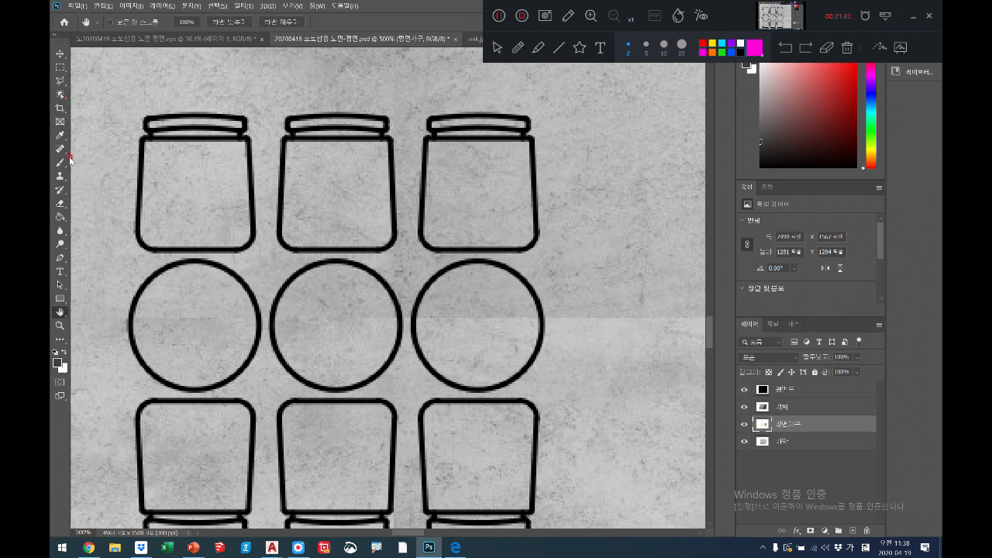
pyautogui.click(67, 82)
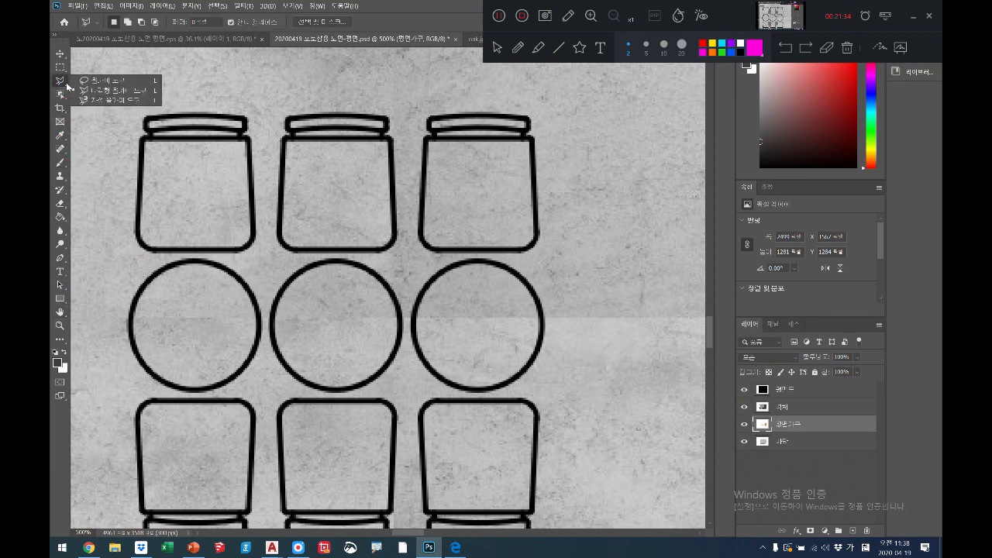
pyautogui.click(63, 96)
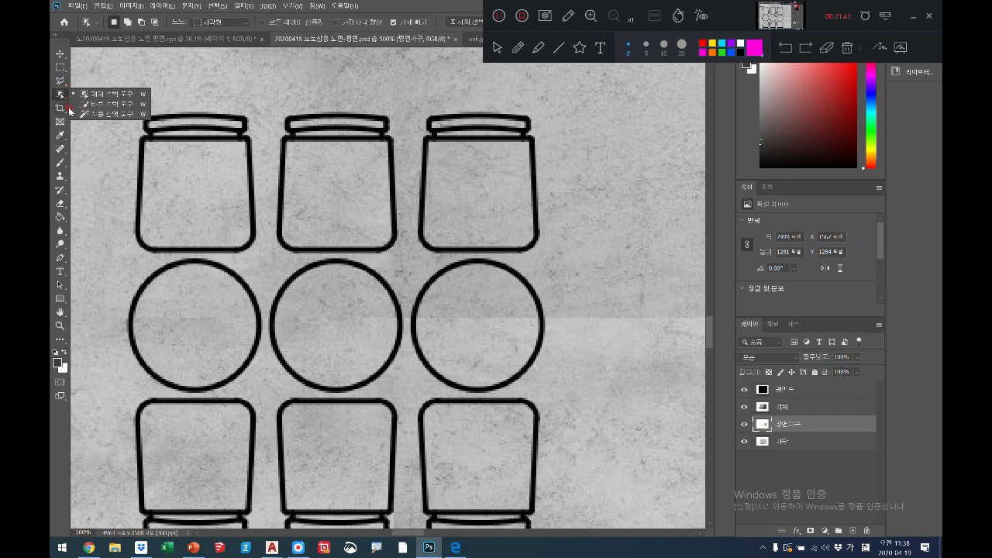
pyautogui.click(105, 116)
# - Try to select the first round table with the Magic Wand on the 평면가구 layer
pyautogui.click(181, 310)
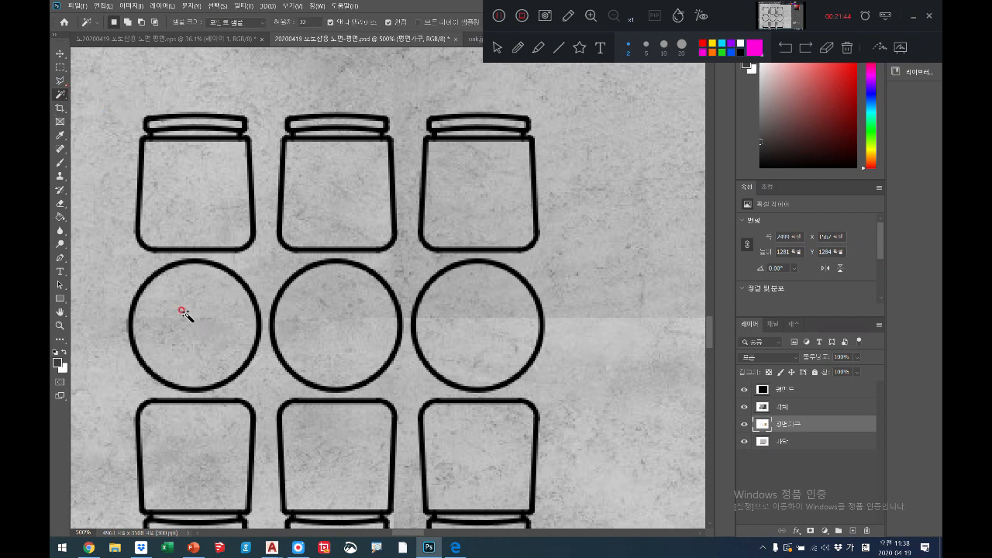
pyautogui.click(201, 326)
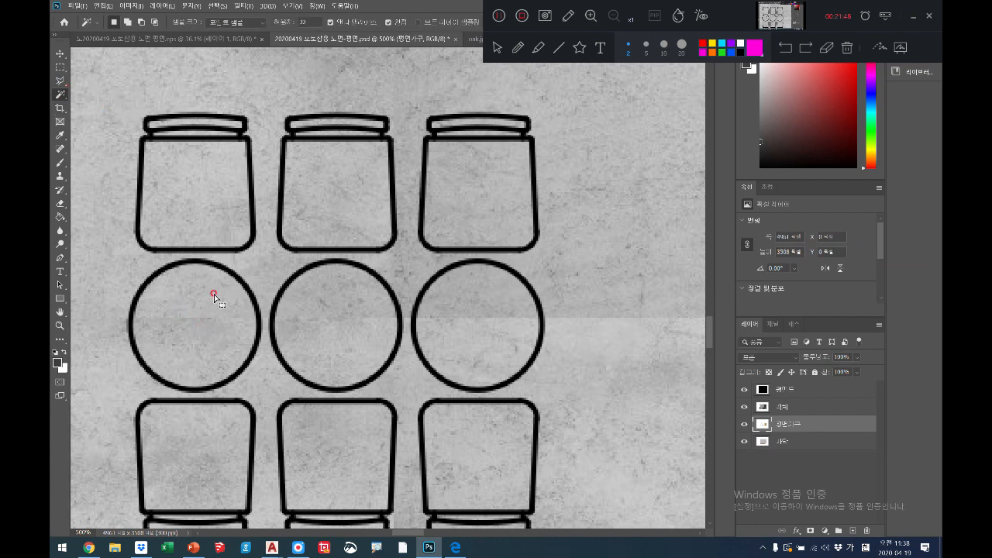
pyautogui.click(214, 295)
# - Select the interiors of all three round tables with the Magic Wand on the 평면도 line drawing layer
pyautogui.click(789, 391)
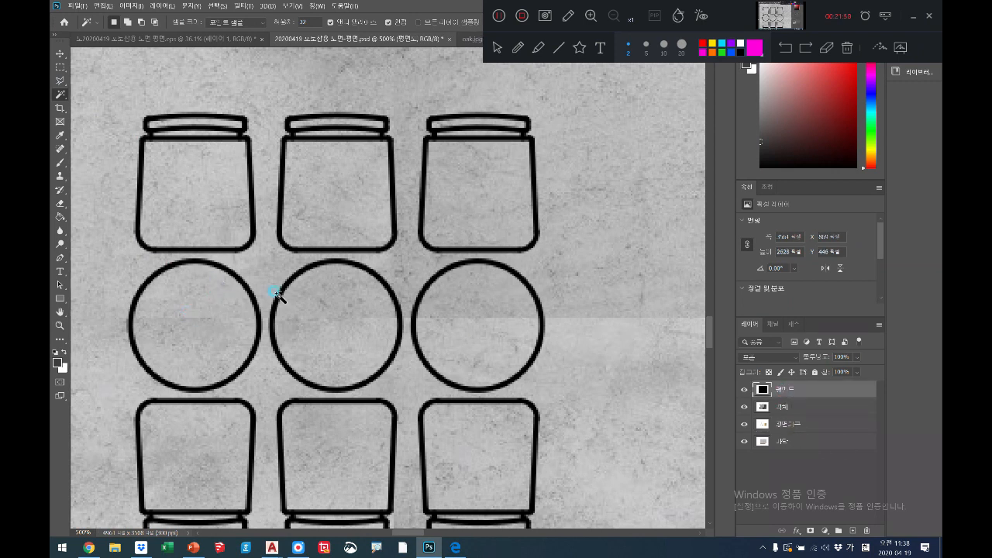
pyautogui.click(217, 315)
pyautogui.click(351, 324)
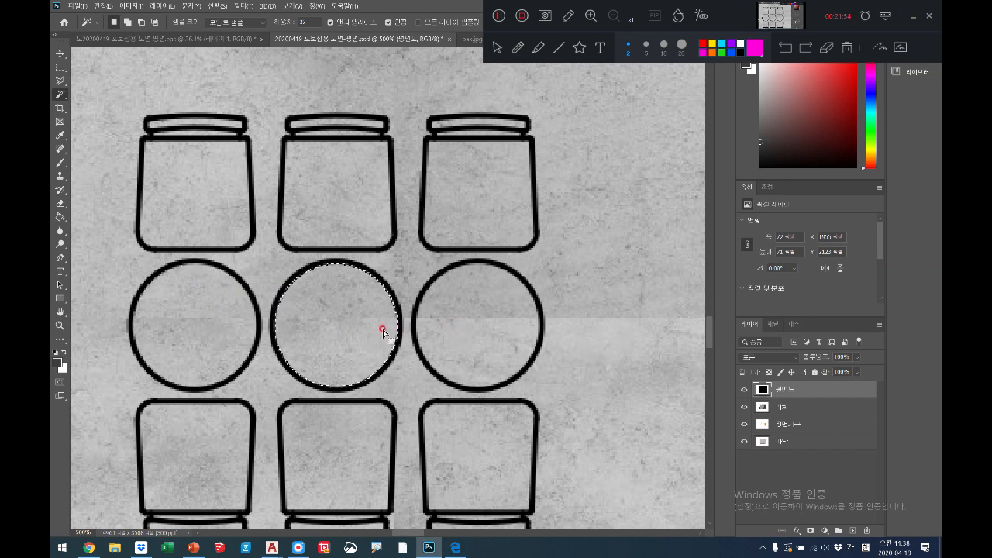
pyautogui.keyDown('shift'); pyautogui.click(445, 321); pyautogui.keyUp('shift')
pyautogui.keyDown('shift'); pyautogui.click(229, 308); pyautogui.keyUp('shift')
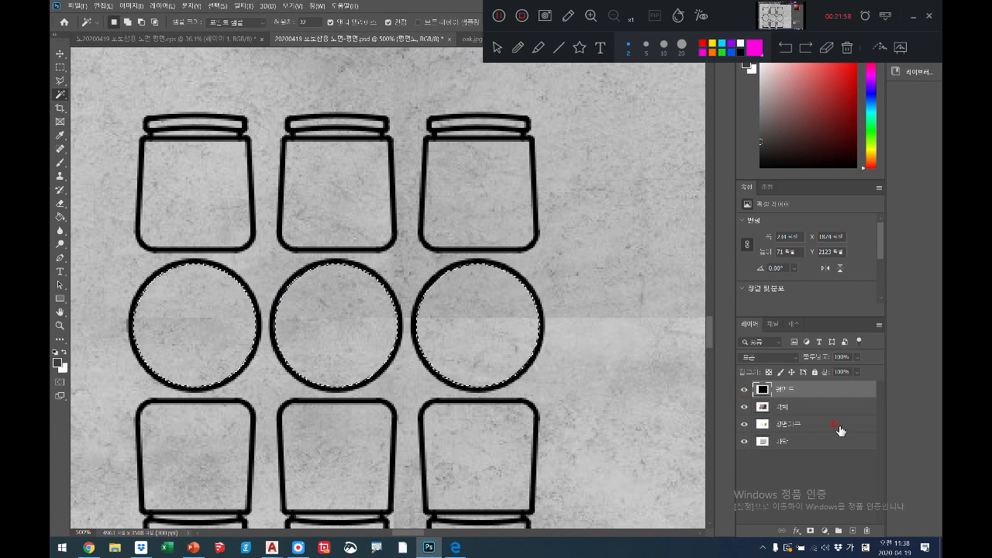
# - Fill the three selected round tables with the oak pattern on the 평면가구 layer and deselect
pyautogui.click(819, 425)
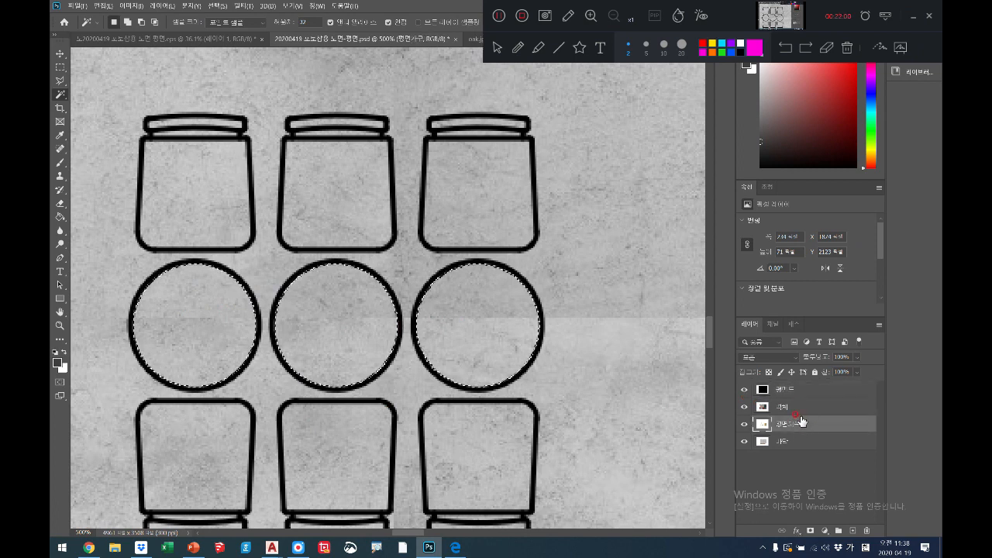
pyautogui.click(103, 6)
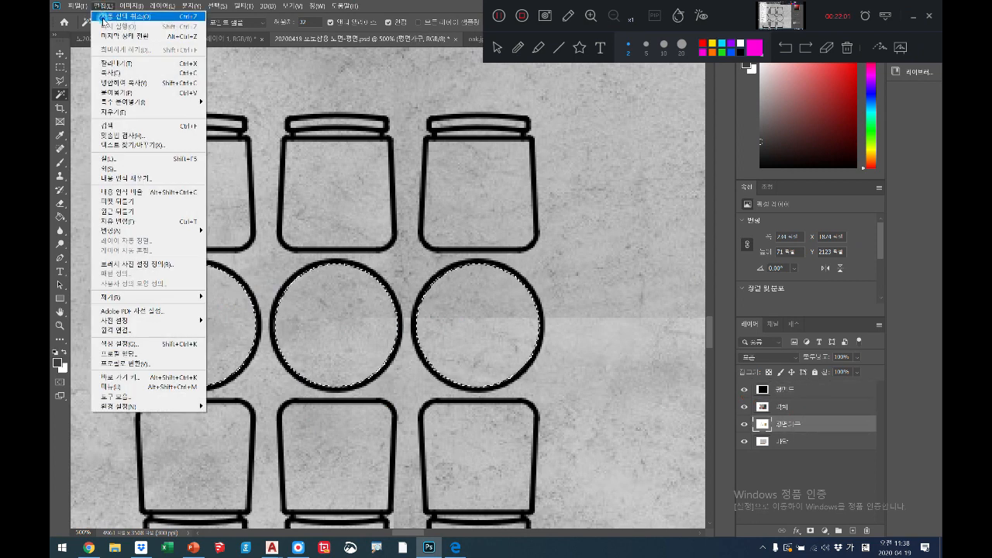
pyautogui.click(109, 158)
pyautogui.click(584, 146)
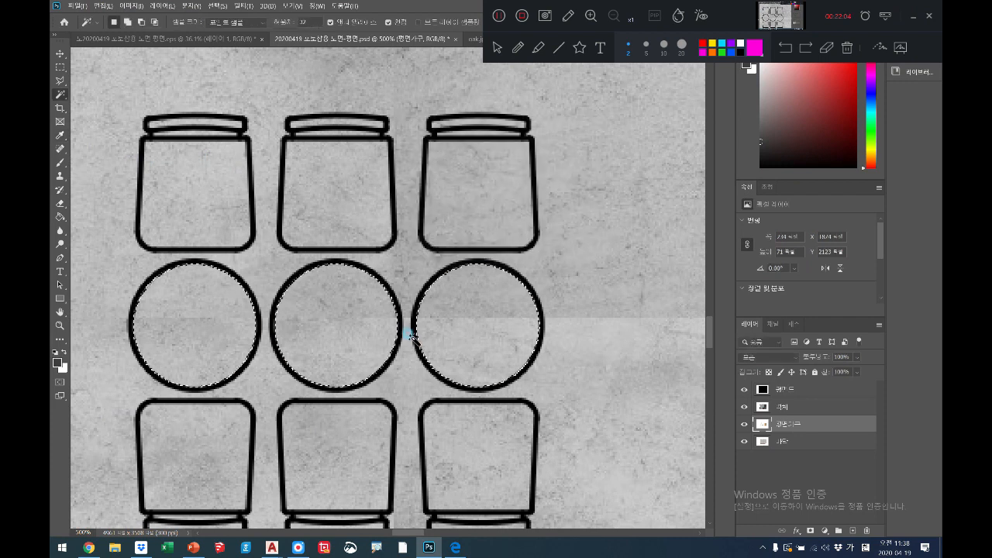
pyautogui.press('w')
pyautogui.hotkey('ctrl', 'd')
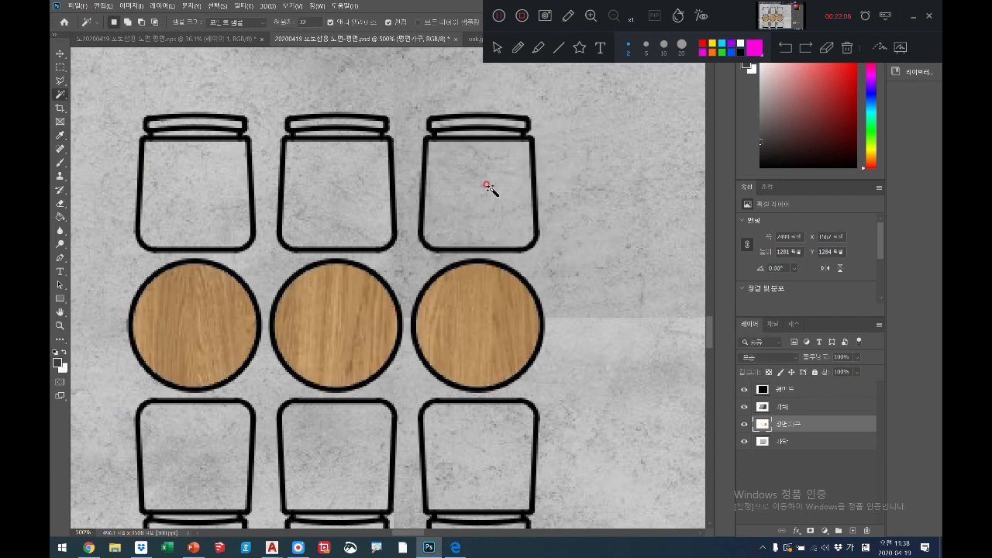
pyautogui.click(593, 15)
pyautogui.click(76, 89)
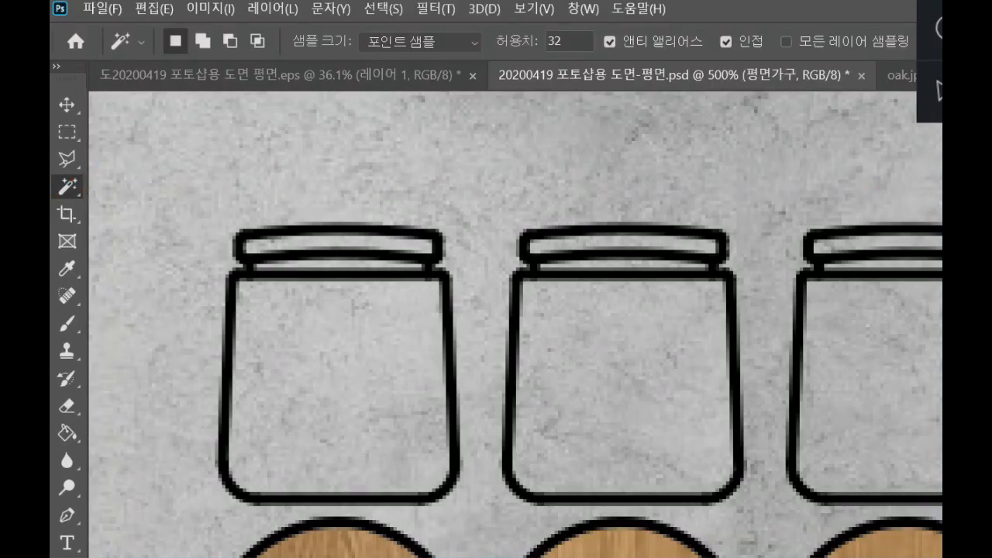
pyautogui.click(81, 183)
pyautogui.click(455, 194)
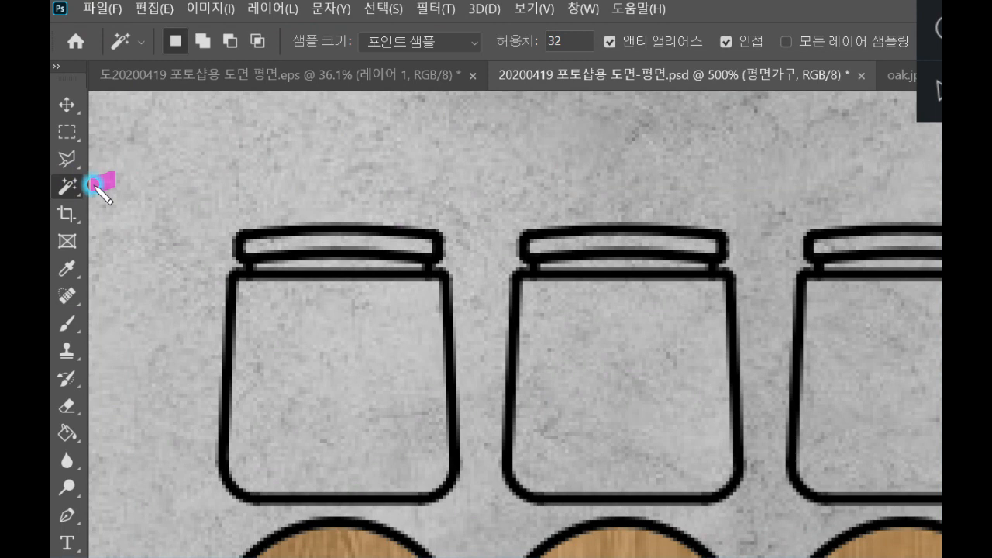
pyautogui.click(186, 295)
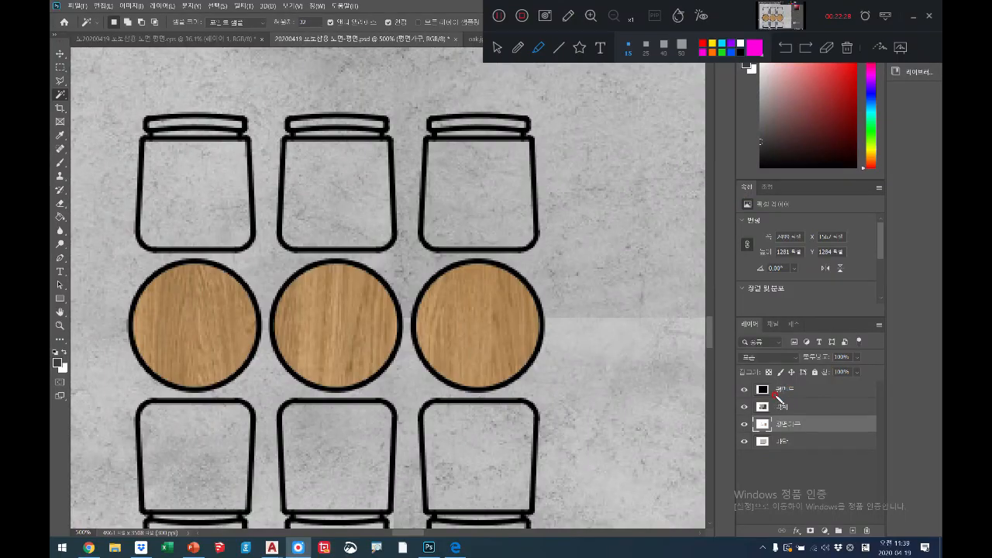
pyautogui.moveTo(777, 397); pyautogui.dragTo(798, 397)
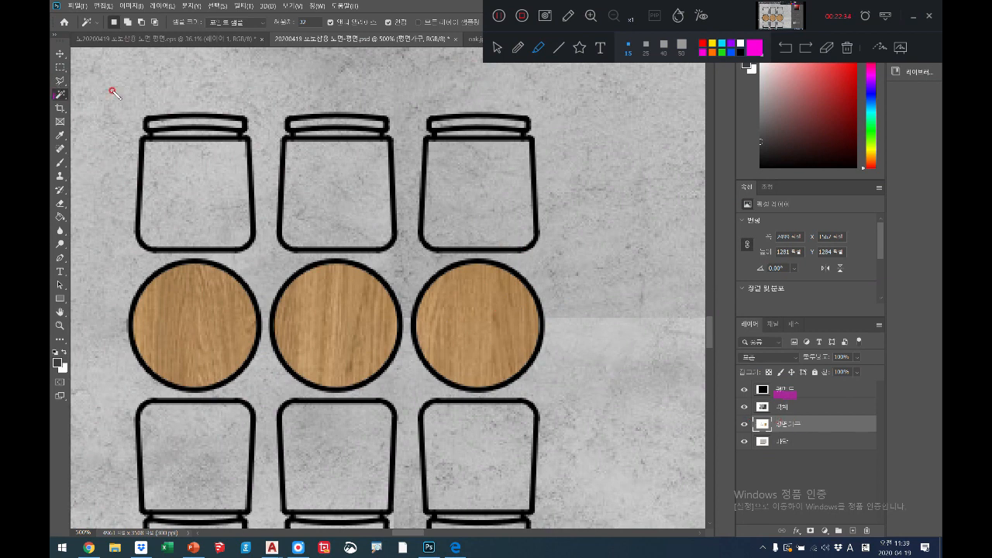
pyautogui.click(496, 52)
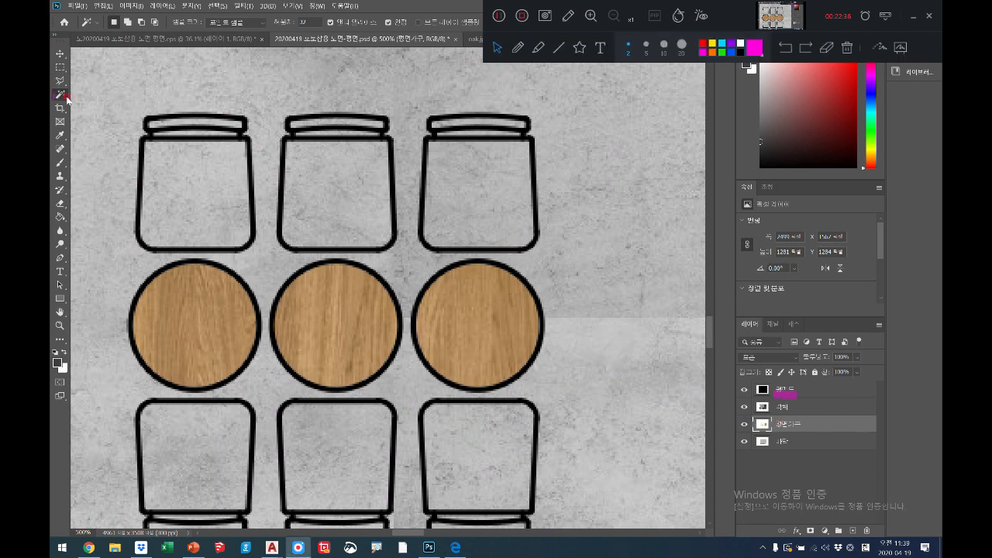
# - Copy two of the oak-filled round tables onto the pair of round tables beside the plant on the 평면가구 layer and deselect
pyautogui.click(66, 54)
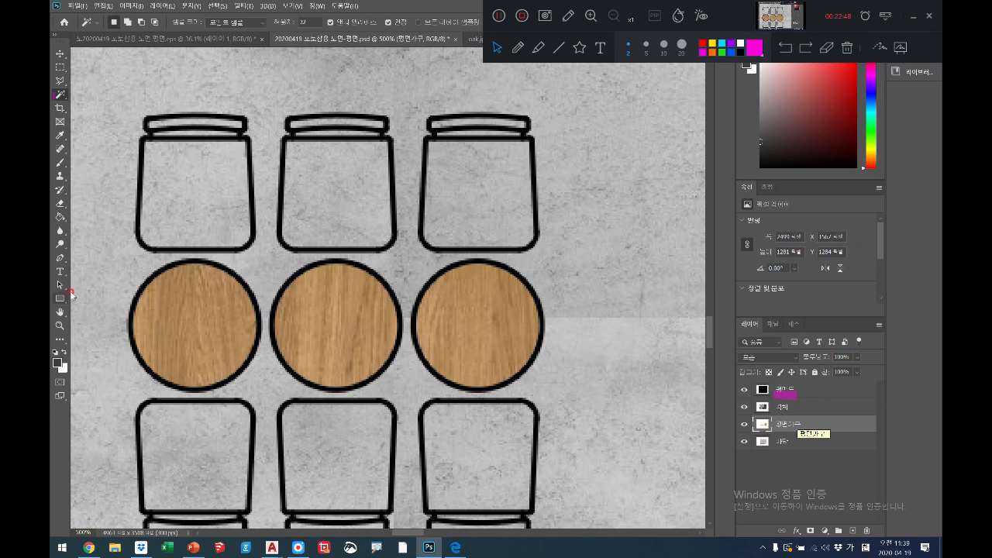
pyautogui.click(59, 325)
pyautogui.rightClick(207, 317)
pyautogui.click(208, 313)
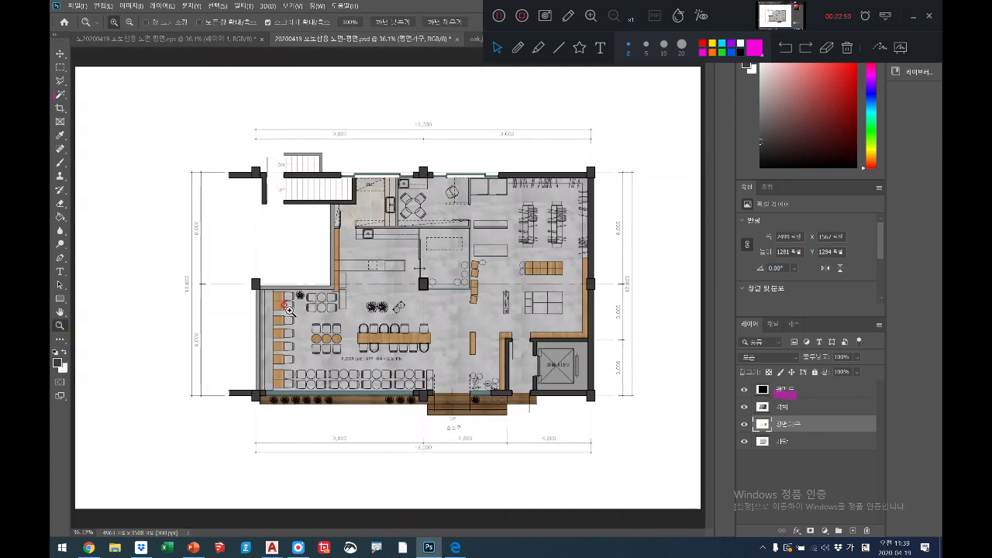
pyautogui.click(341, 309)
pyautogui.click(341, 308)
pyautogui.click(341, 309)
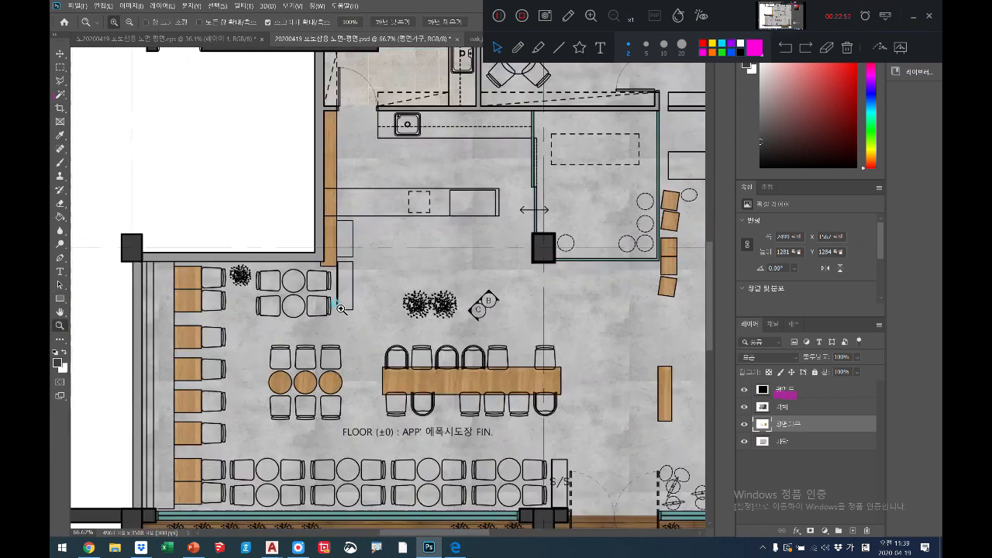
pyautogui.click(341, 308)
pyautogui.click(341, 309)
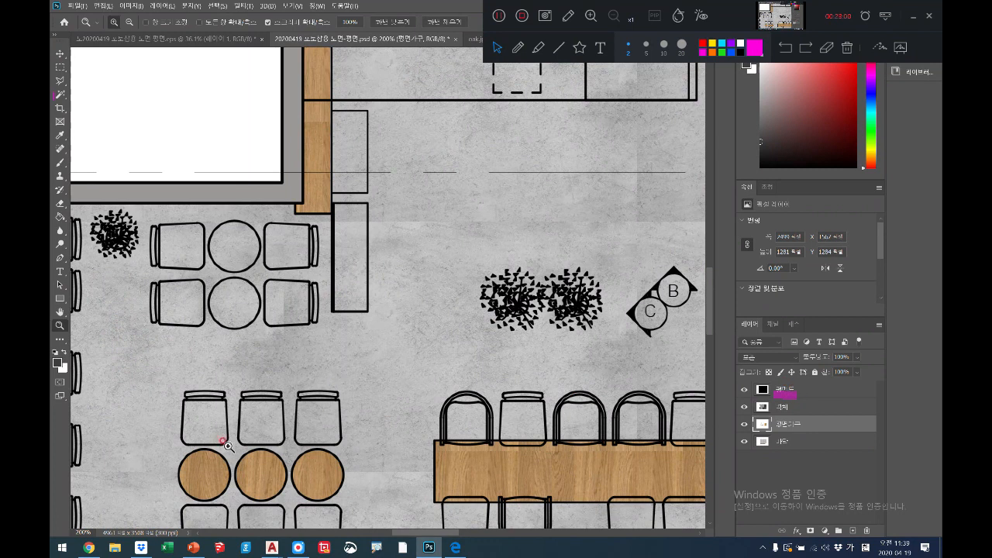
pyautogui.click(60, 67)
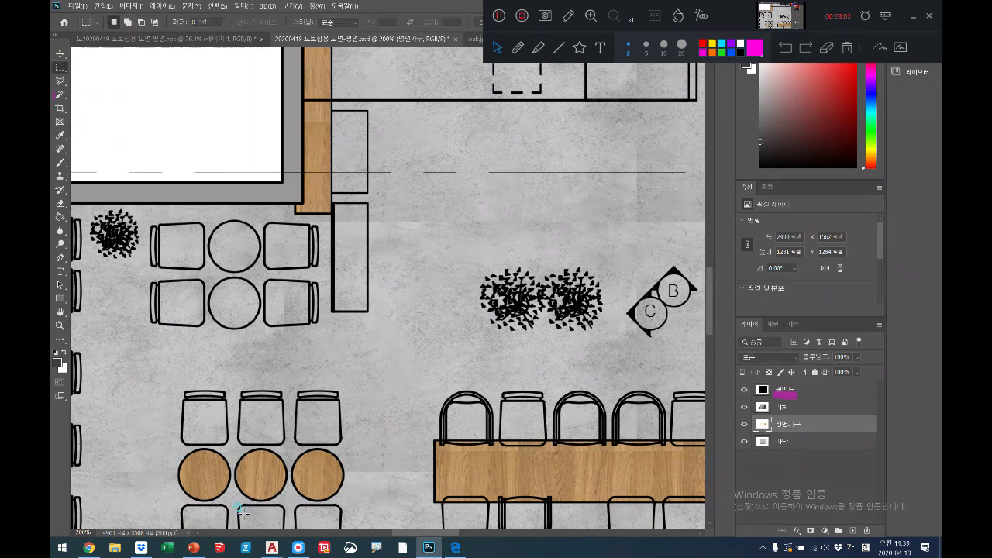
pyautogui.moveTo(165, 433)
pyautogui.mouseDown()
pyautogui.moveTo(234, 469)
pyautogui.moveTo(232, 507)
pyautogui.moveTo(221, 426)
pyautogui.moveTo(241, 243)
pyautogui.moveTo(240, 306)
pyautogui.mouseUp()
pyautogui.hotkey('ctrl', 'd')
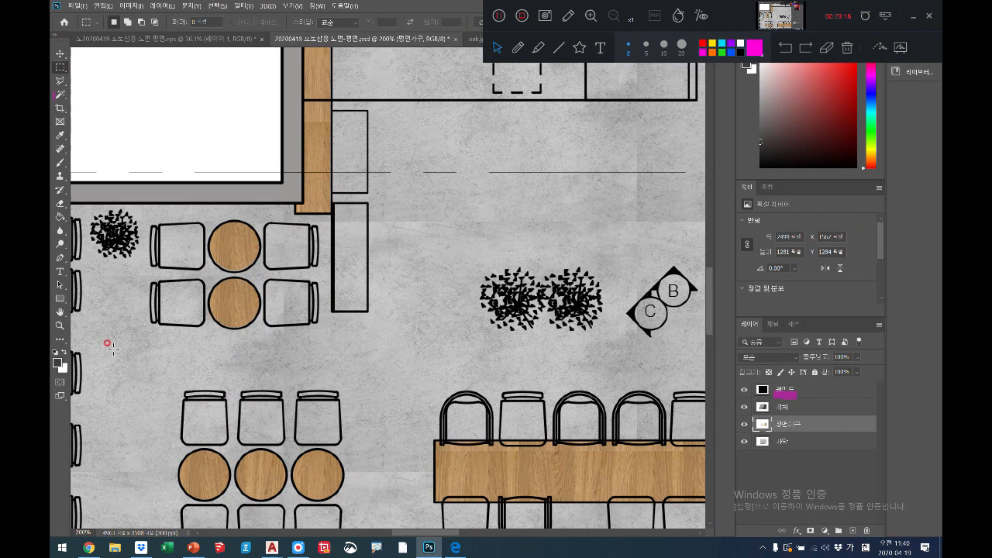
# - Outline the upper round table of the first pair in the window-side seating row with the Polygonal Lasso
pyautogui.click(62, 326)
pyautogui.rightClick(178, 326)
pyautogui.click(197, 335)
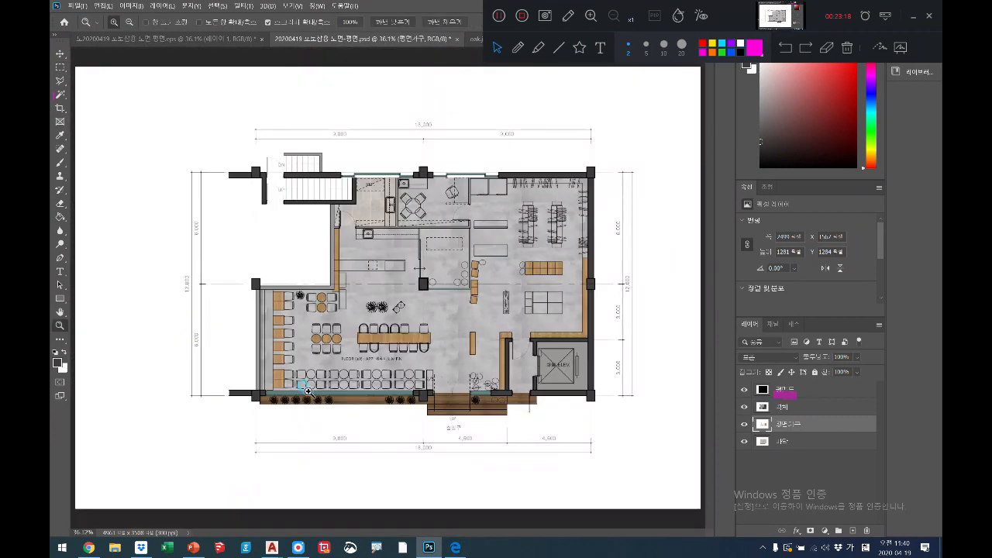
pyautogui.moveTo(306, 385); pyautogui.dragTo(404, 350)
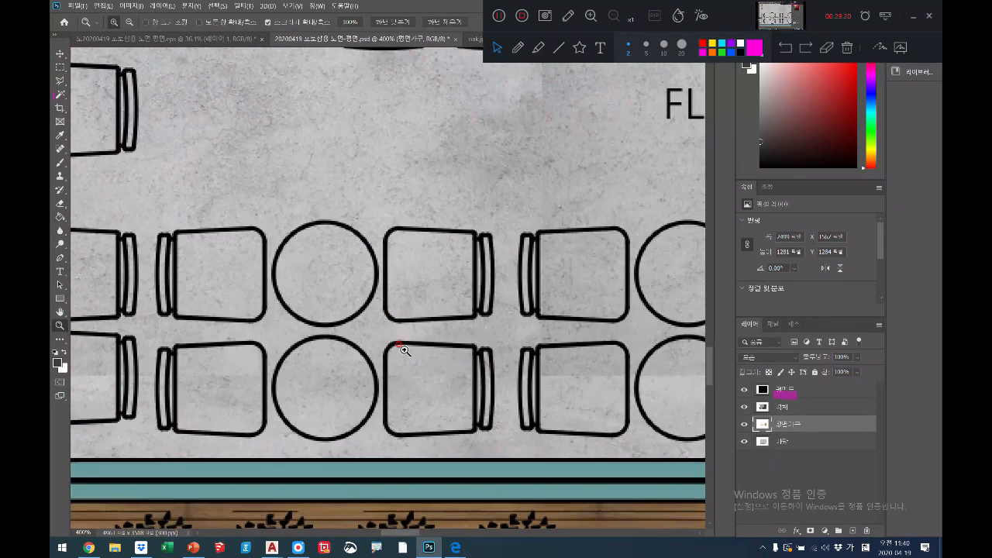
pyautogui.click(60, 82)
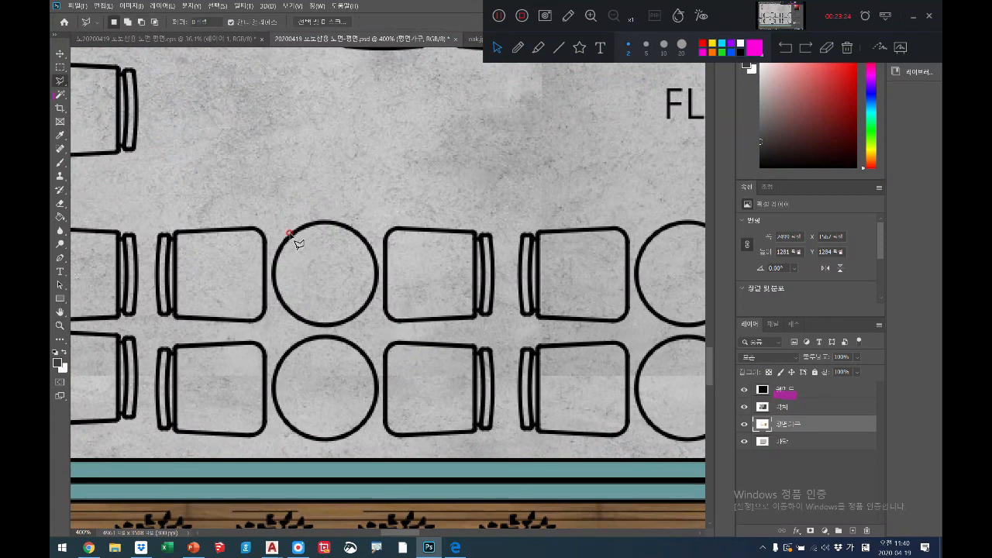
pyautogui.moveTo(289, 232); pyautogui.dragTo(276, 288)
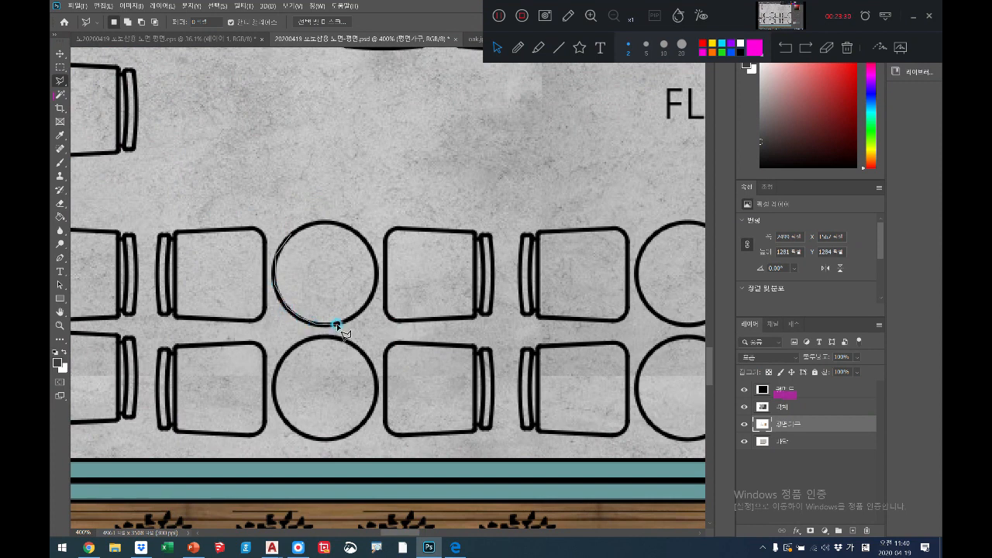
pyautogui.moveTo(366, 301); pyautogui.dragTo(373, 277)
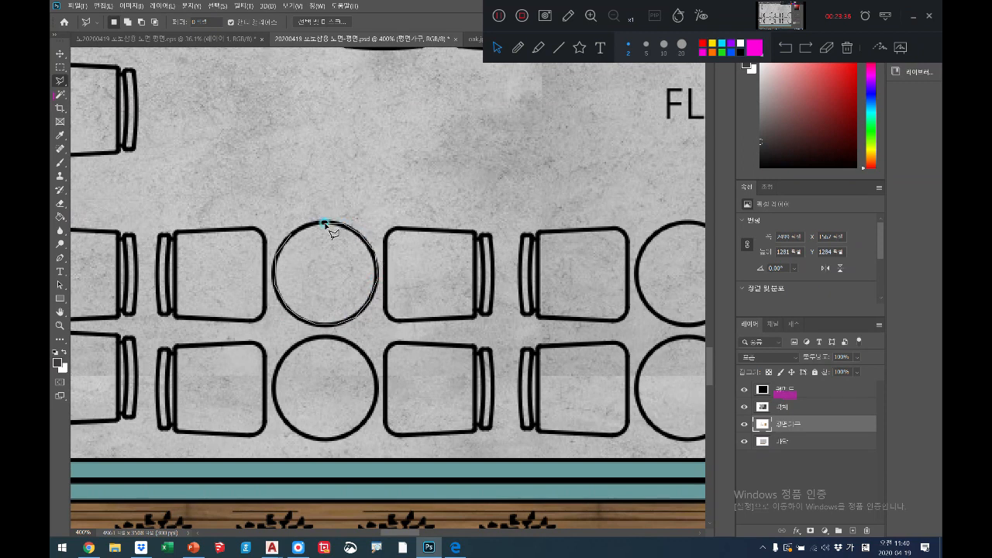
pyautogui.moveTo(294, 234); pyautogui.dragTo(294, 233)
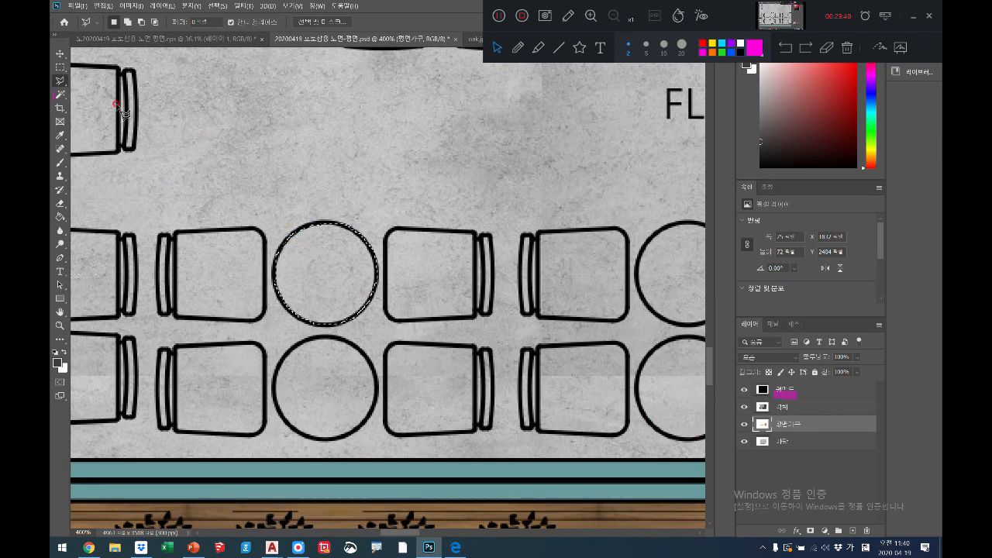
# - Fill the outlined round table with the oak pattern on the 평면가구 layer and deselect
pyautogui.click(103, 6)
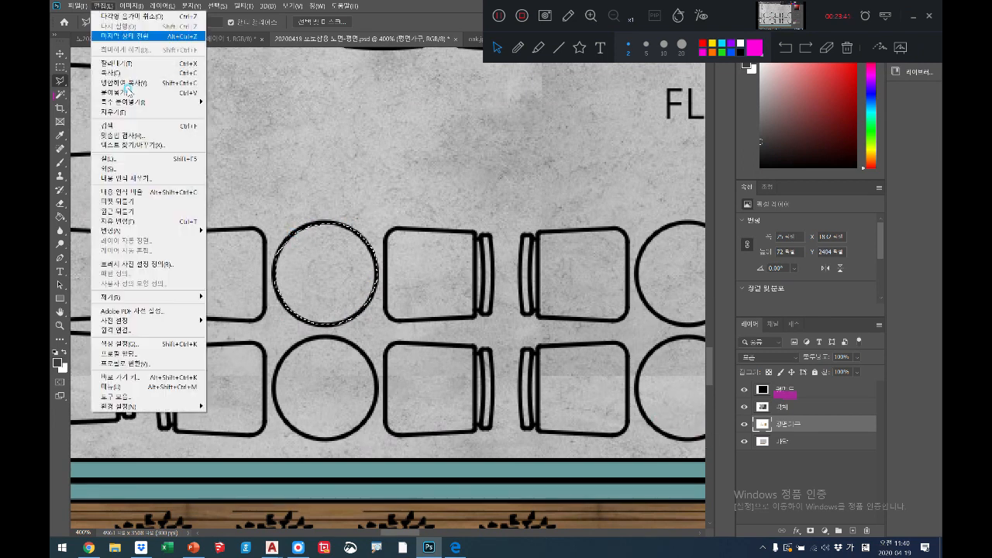
pyautogui.click(118, 159)
pyautogui.click(579, 146)
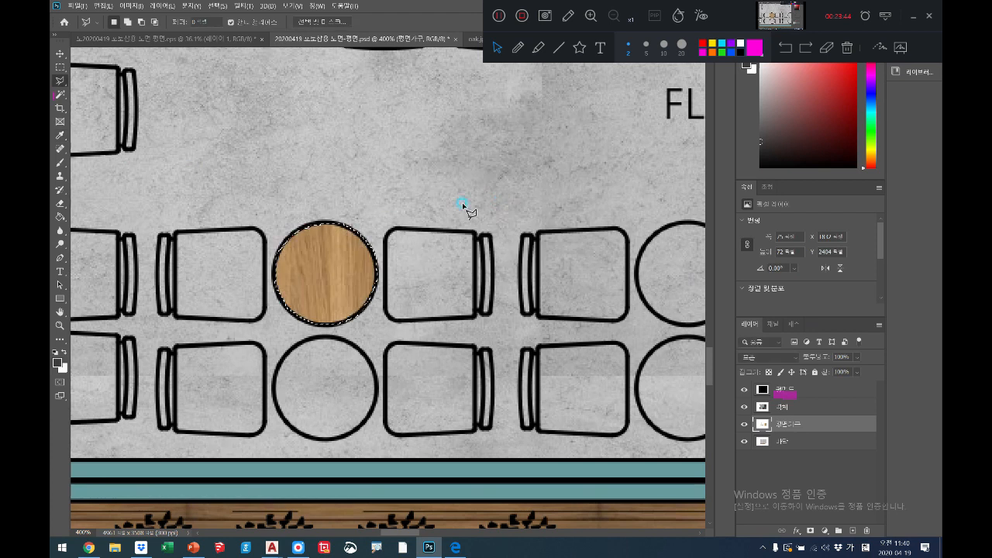
pyautogui.hotkey('ctrl', 'd')
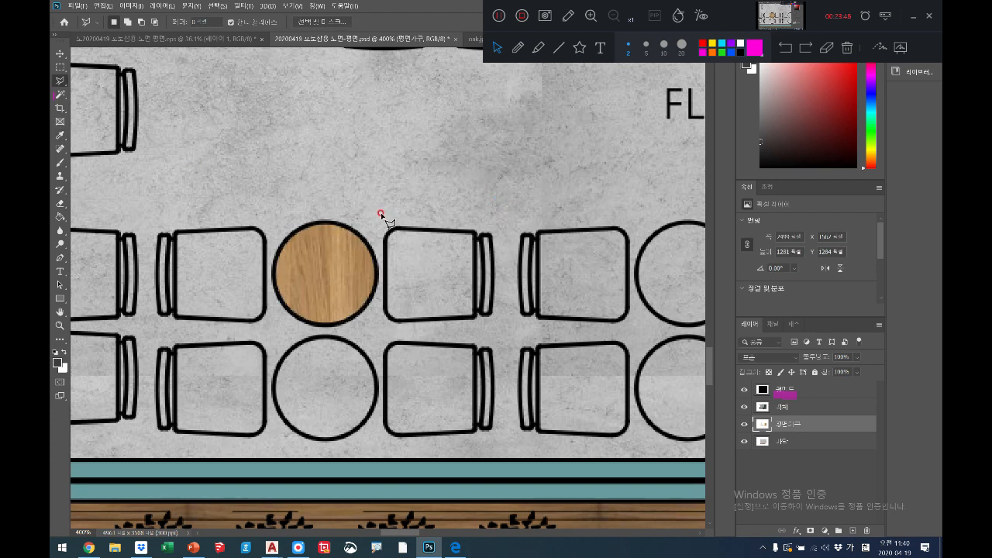
# - Select the interior of the round table directly below the oak-filled one with the Magic Wand on the 평면도 layer
pyautogui.click(59, 325)
pyautogui.moveTo(336, 212); pyautogui.dragTo(350, 324)
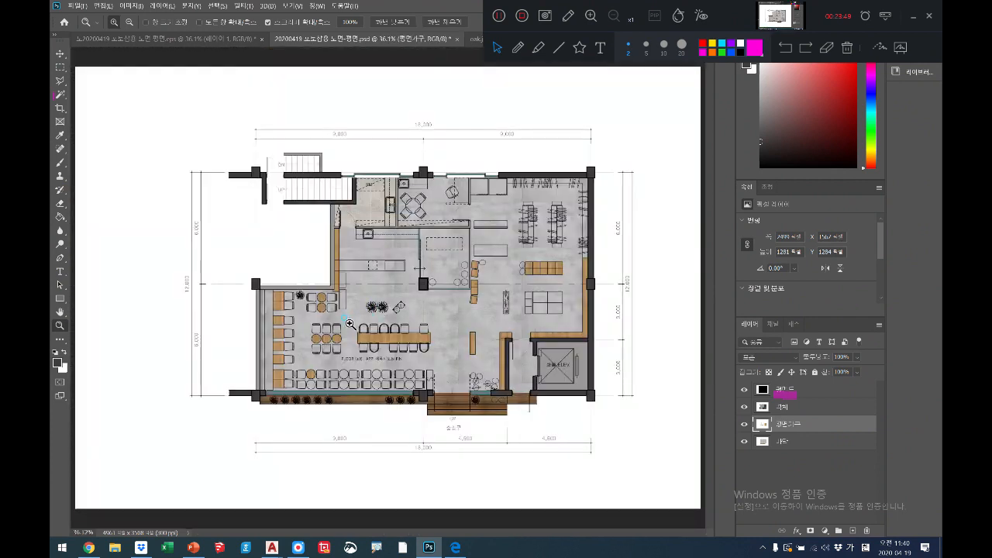
pyautogui.click(350, 324)
pyautogui.click(350, 324)
pyautogui.click(350, 324)
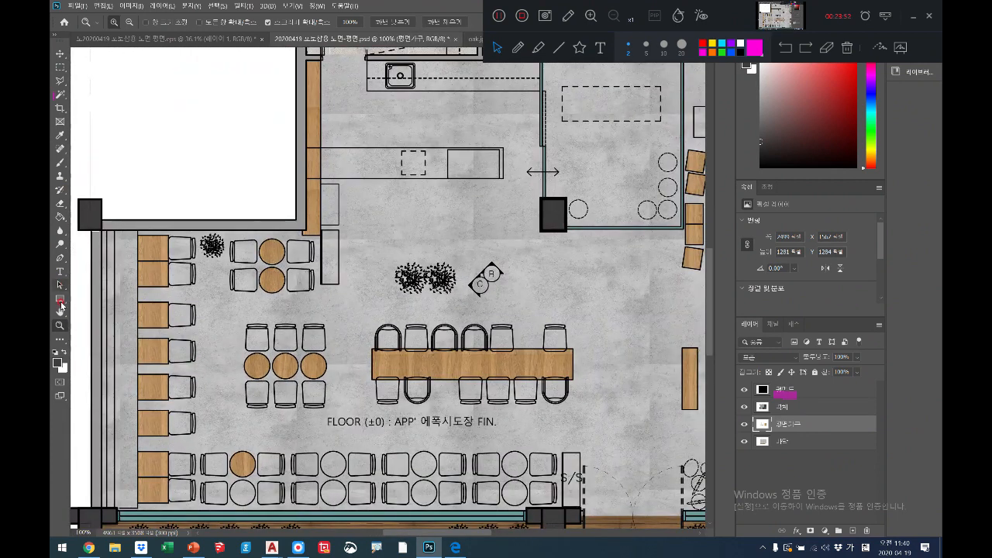
pyautogui.click(60, 312)
pyautogui.moveTo(266, 375); pyautogui.dragTo(280, 273)
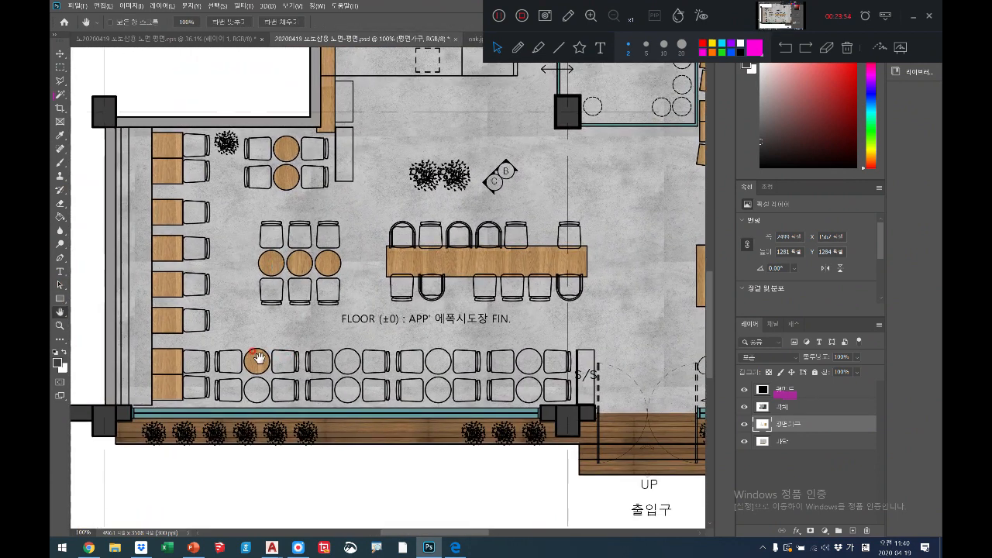
pyautogui.click(60, 325)
pyautogui.click(269, 388)
pyautogui.click(269, 388)
pyautogui.click(269, 388)
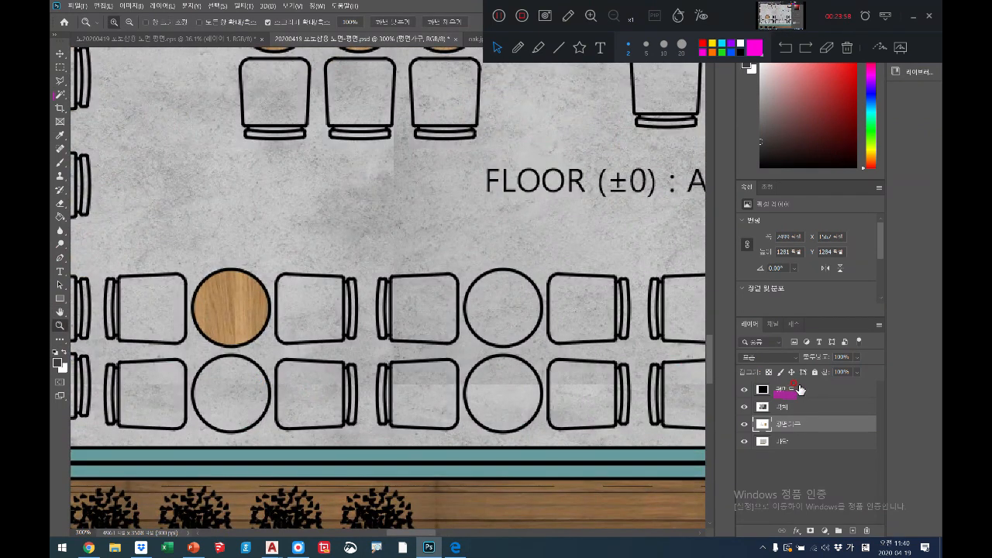
pyautogui.click(801, 389)
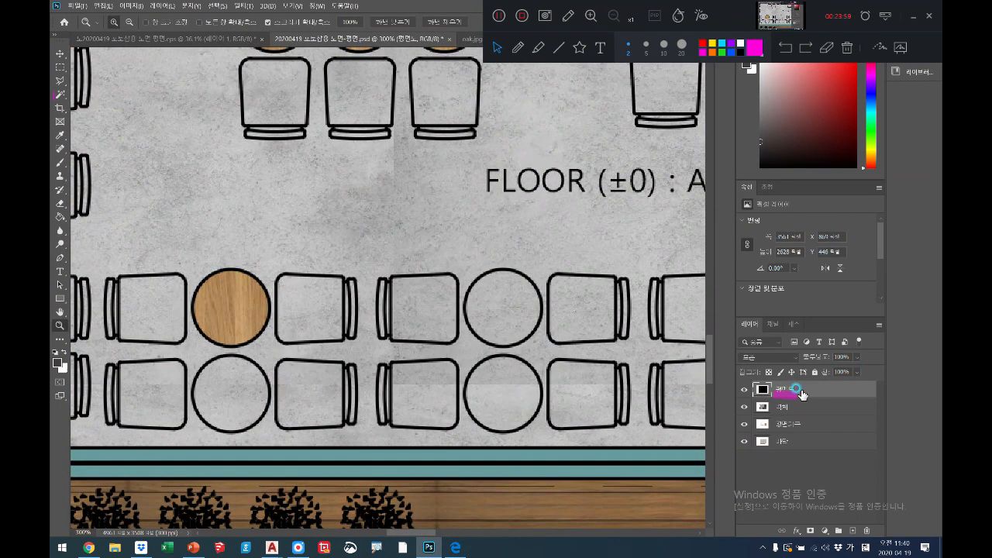
pyautogui.click(62, 94)
pyautogui.click(223, 373)
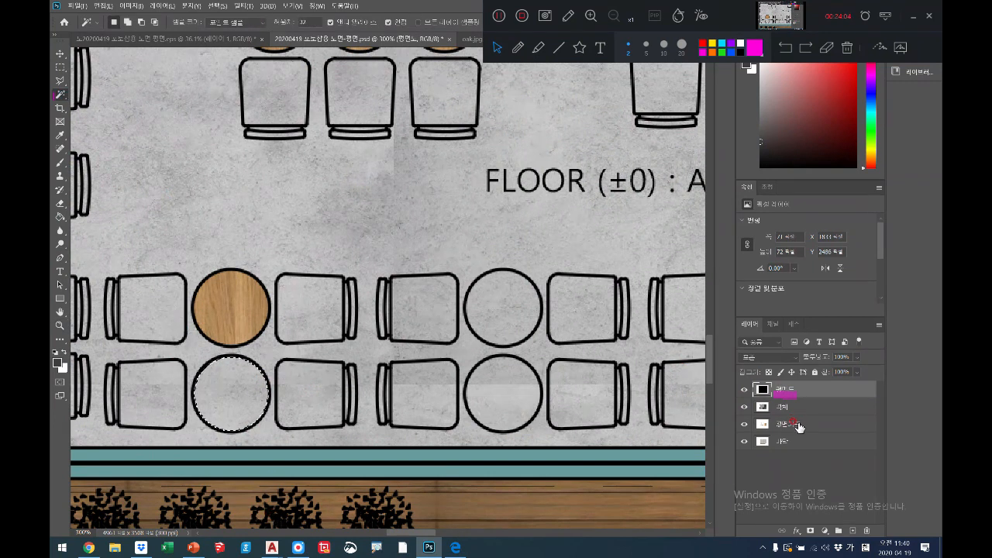
# - Fill the selected lower round table with the oak pattern at 100% opacity on the 평면가구 layer and deselect
pyautogui.click(798, 424)
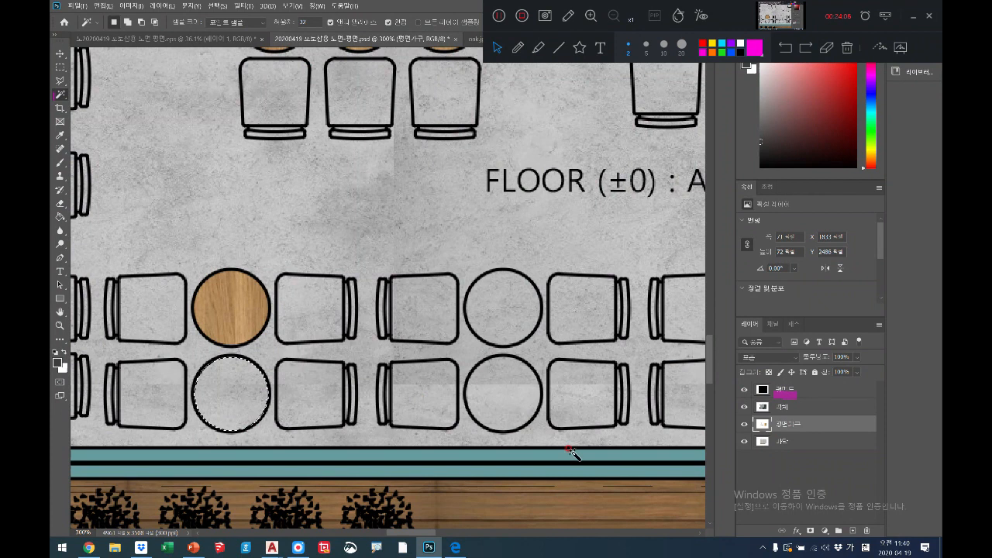
pyautogui.click(110, 8)
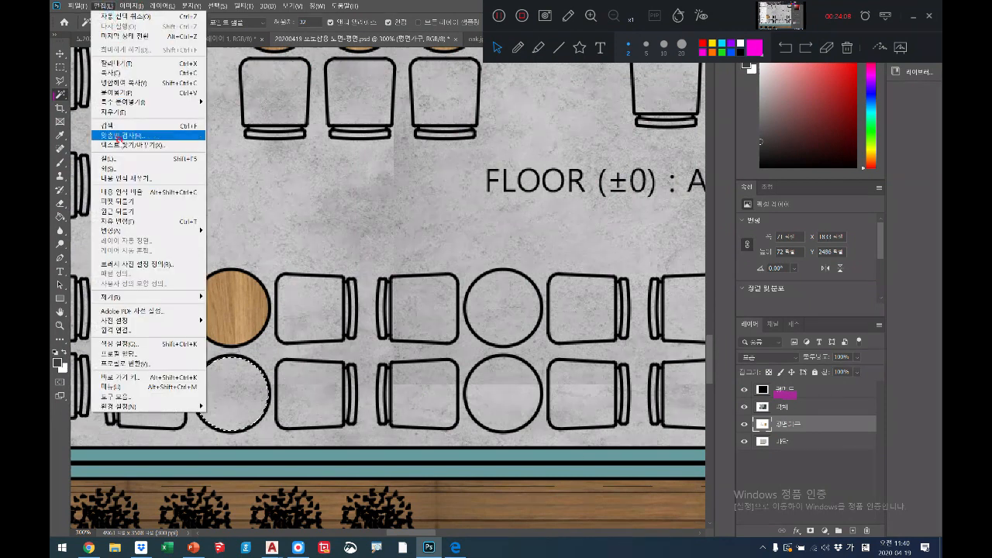
pyautogui.click(118, 160)
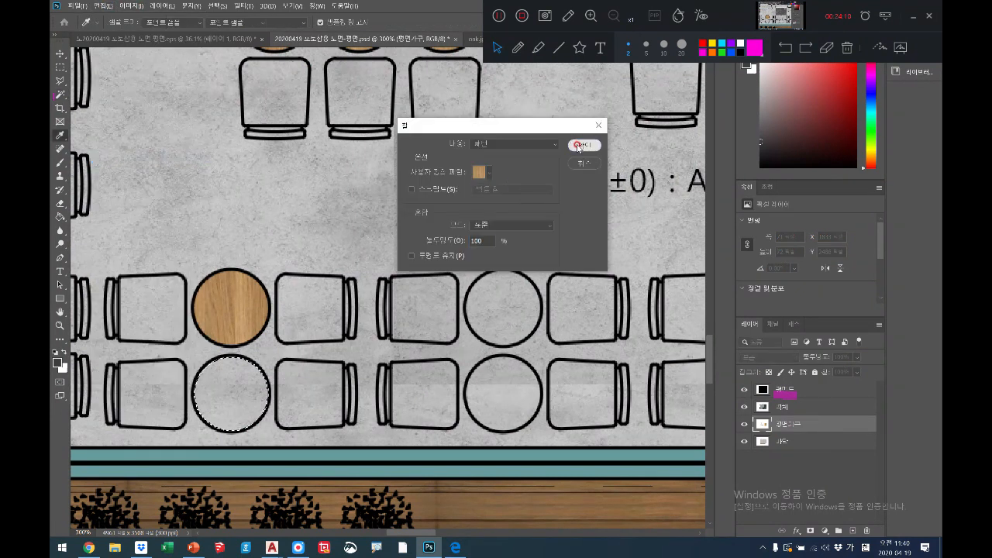
pyautogui.click(583, 148)
pyautogui.hotkey('ctrl', 'd')
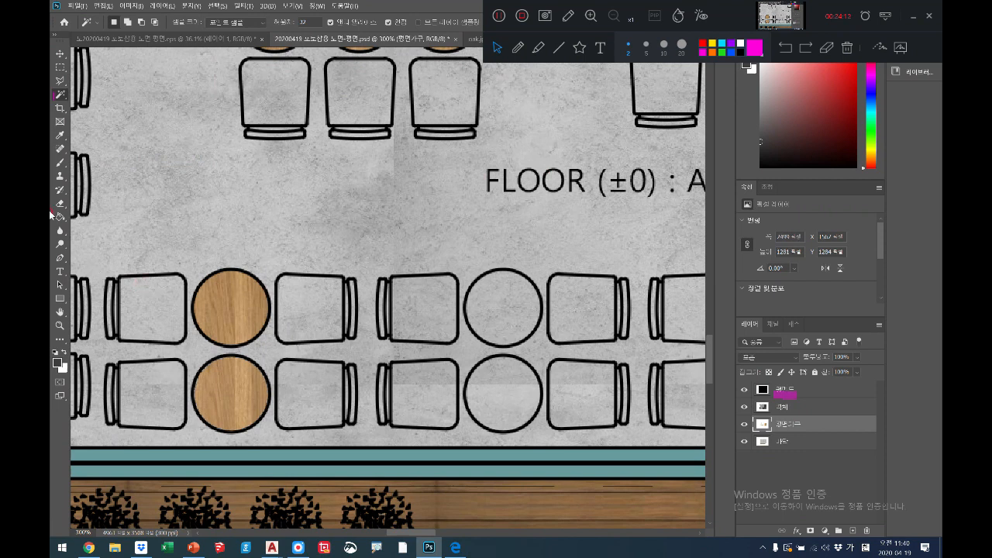
# - Select the first pair of oak round tables with a rectangular marquee and copy it onto the second and third table pairs in the row
pyautogui.click(60, 67)
pyautogui.moveTo(177, 241); pyautogui.dragTo(295, 446)
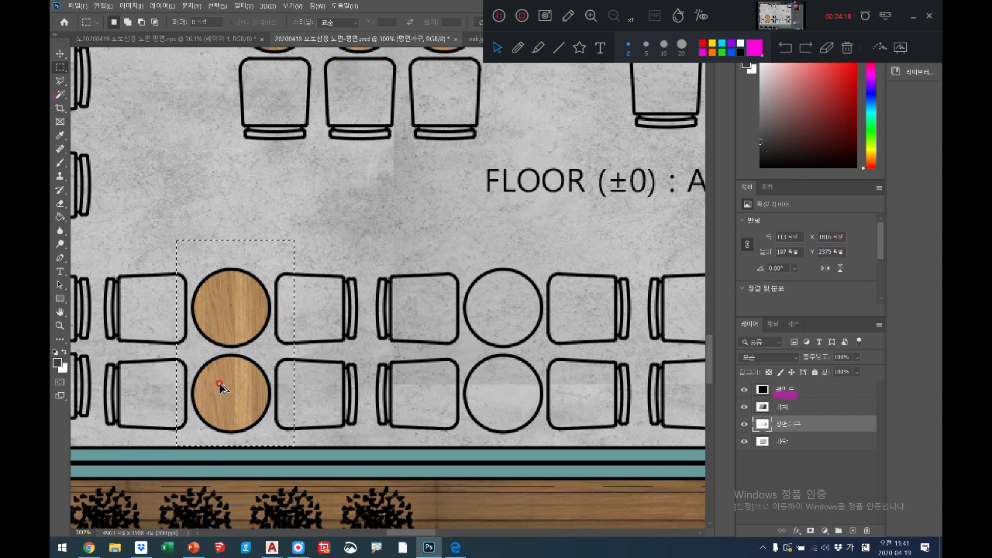
pyautogui.moveTo(223, 384); pyautogui.dragTo(491, 380)
pyautogui.press('h')
pyautogui.moveTo(559, 301); pyautogui.dragTo(275, 264)
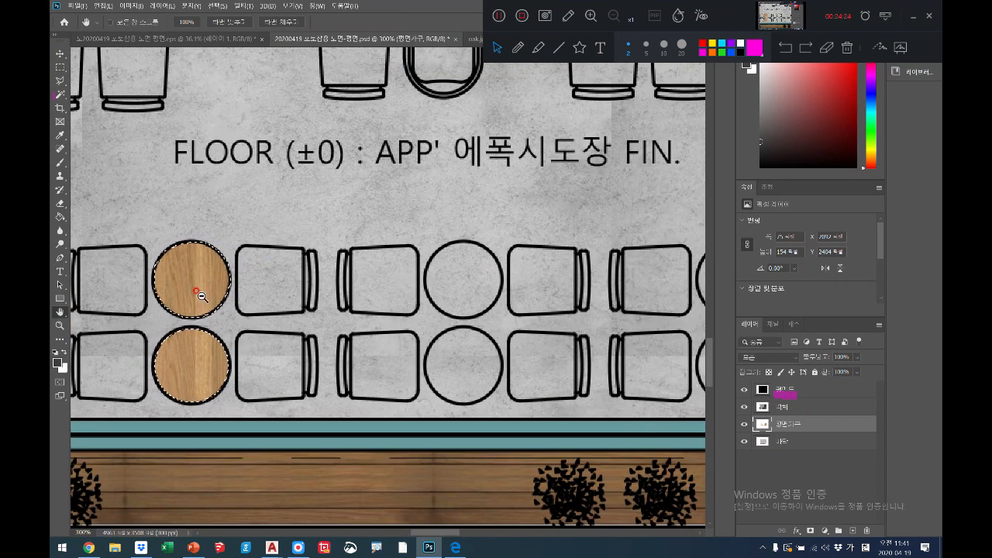
pyautogui.press('v')
pyautogui.moveTo(217, 300); pyautogui.dragTo(482, 297)
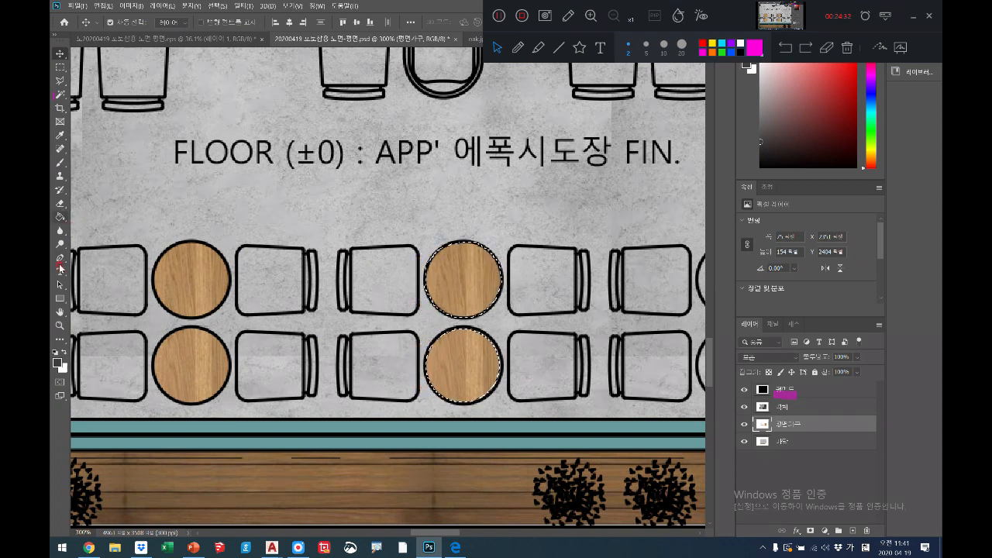
# - Copy the selected oak table pair onto the last pair of round tables beside the S/S station and deselect
pyautogui.click(60, 311)
pyautogui.moveTo(535, 228); pyautogui.dragTo(248, 266)
pyautogui.click(59, 54)
pyautogui.moveTo(170, 256); pyautogui.dragTo(446, 269)
pyautogui.hotkey('ctrl', 'd')
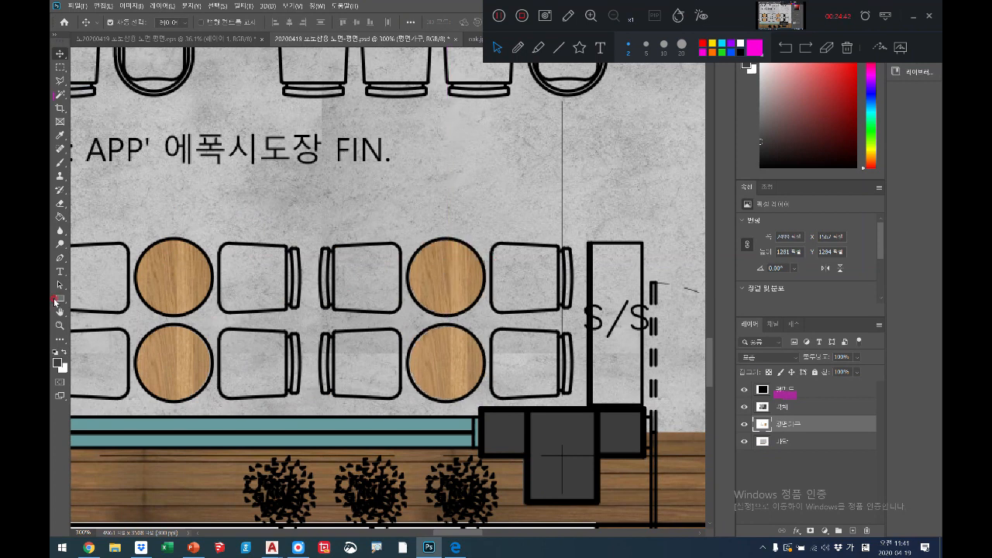
# - Select the kitchen sink counter along the wall with a rectangular marquee on the 평면가구 layer
pyautogui.click(62, 329)
pyautogui.rightClick(219, 283)
pyautogui.click(241, 286)
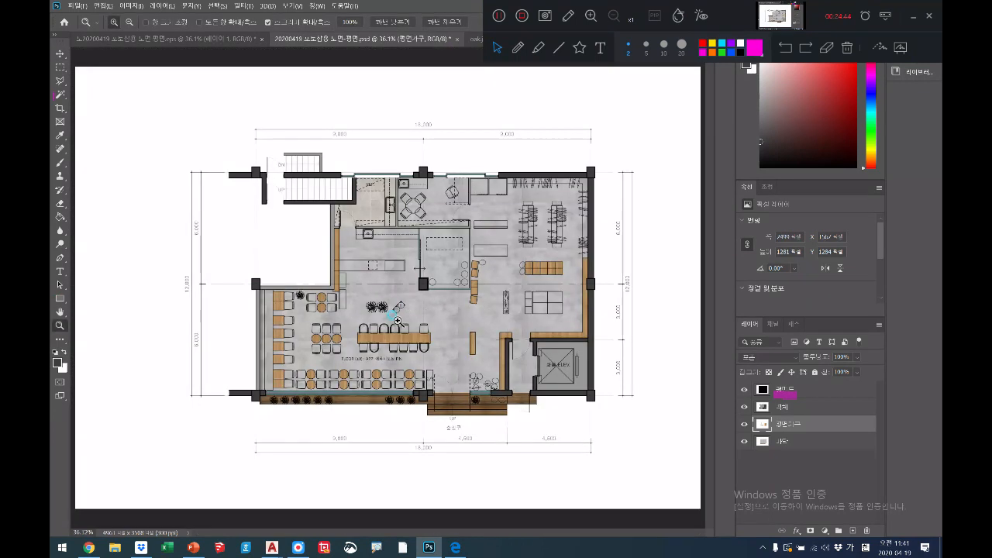
pyautogui.click(386, 339)
pyautogui.click(403, 256)
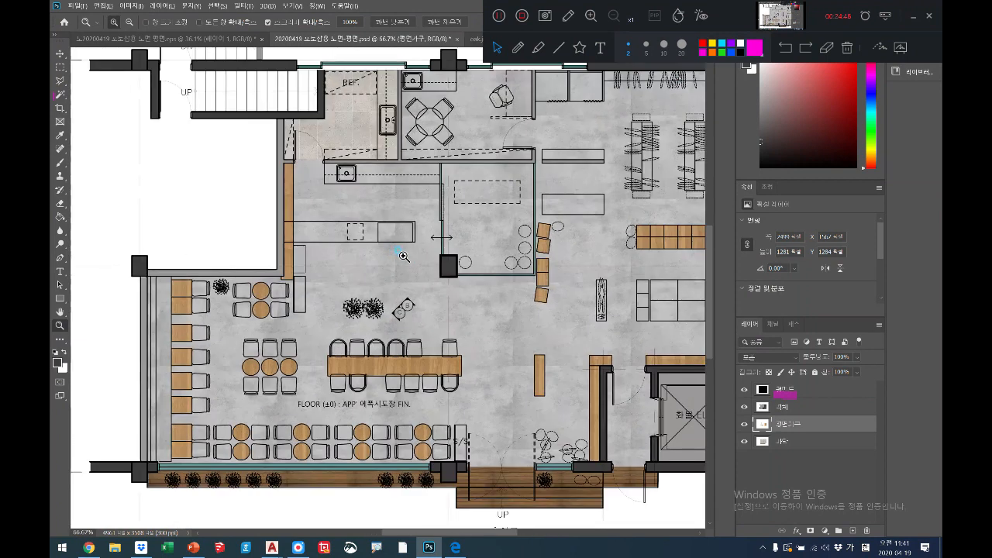
pyautogui.click(403, 255)
pyautogui.click(400, 258)
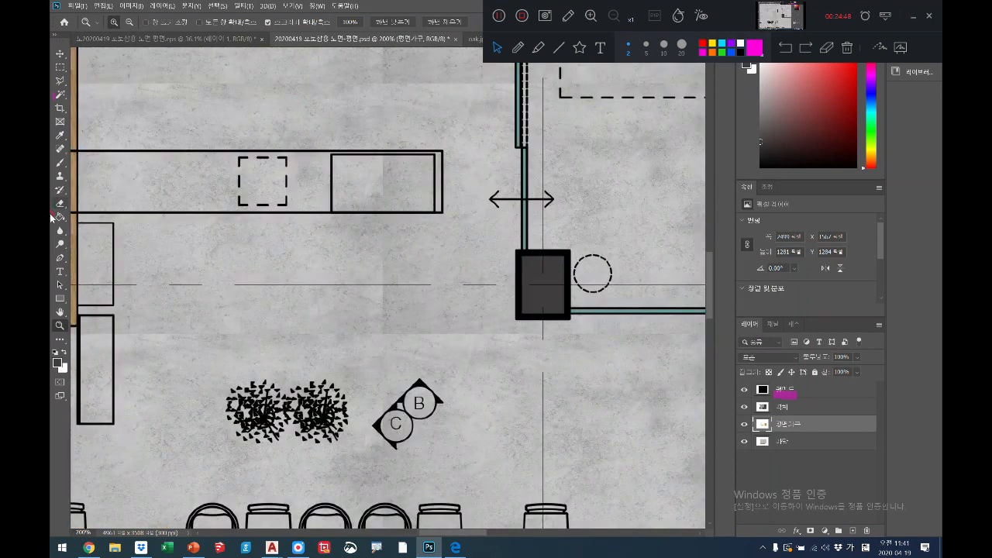
pyautogui.click(60, 300)
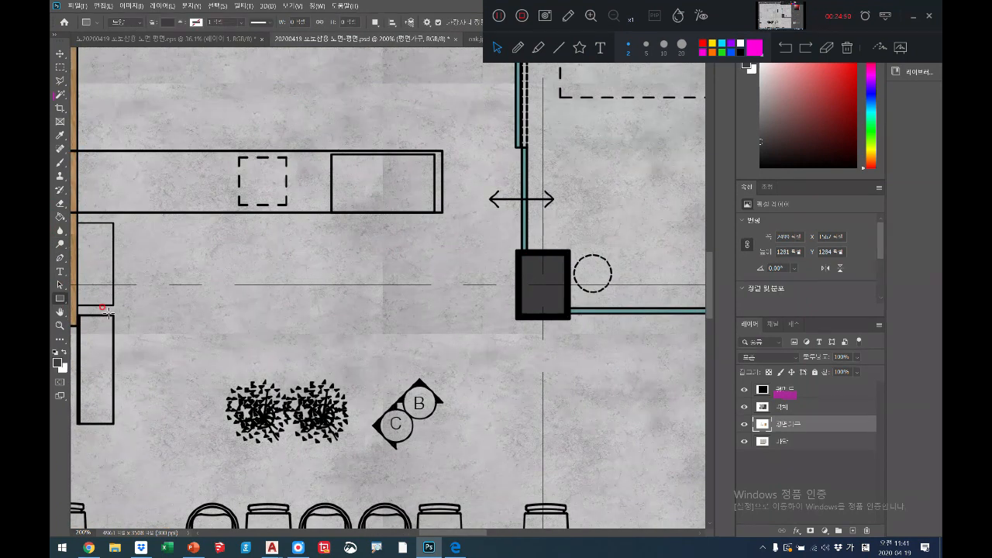
pyautogui.click(61, 312)
pyautogui.moveTo(233, 261); pyautogui.dragTo(255, 361)
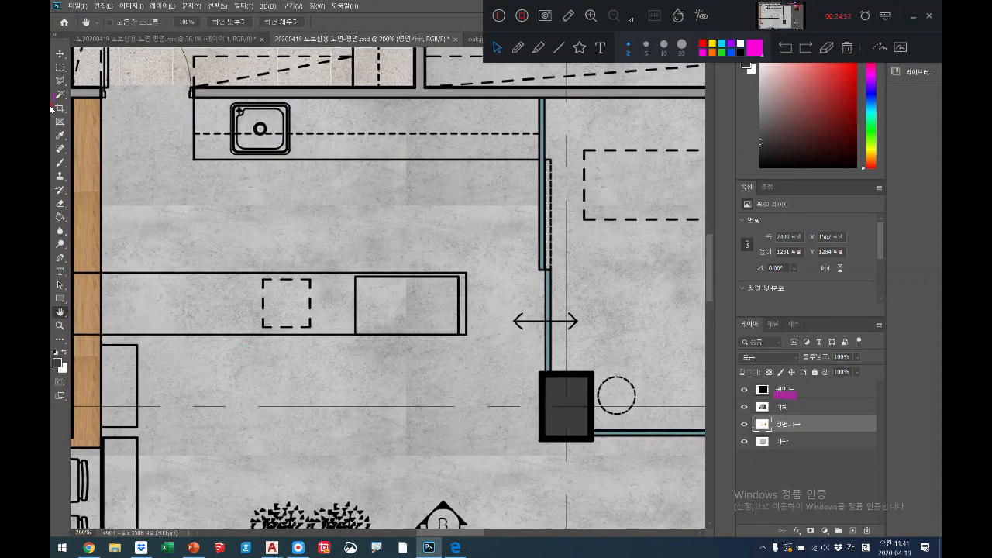
pyautogui.click(60, 69)
pyautogui.moveTo(191, 94); pyautogui.dragTo(531, 152)
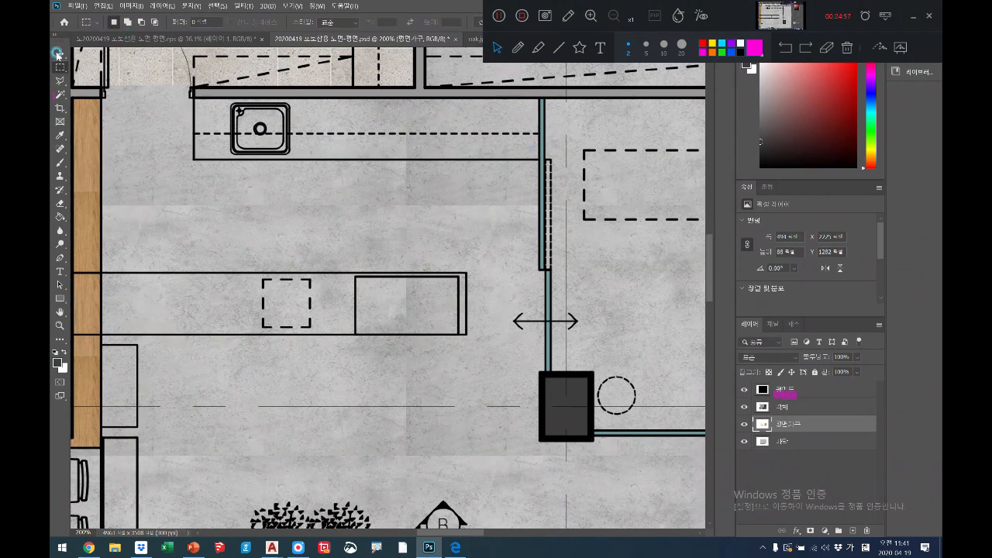
# - Open the beige aspen ru601 quartz texture from the marble folder of 10. mapping sources
pyautogui.click(82, 10)
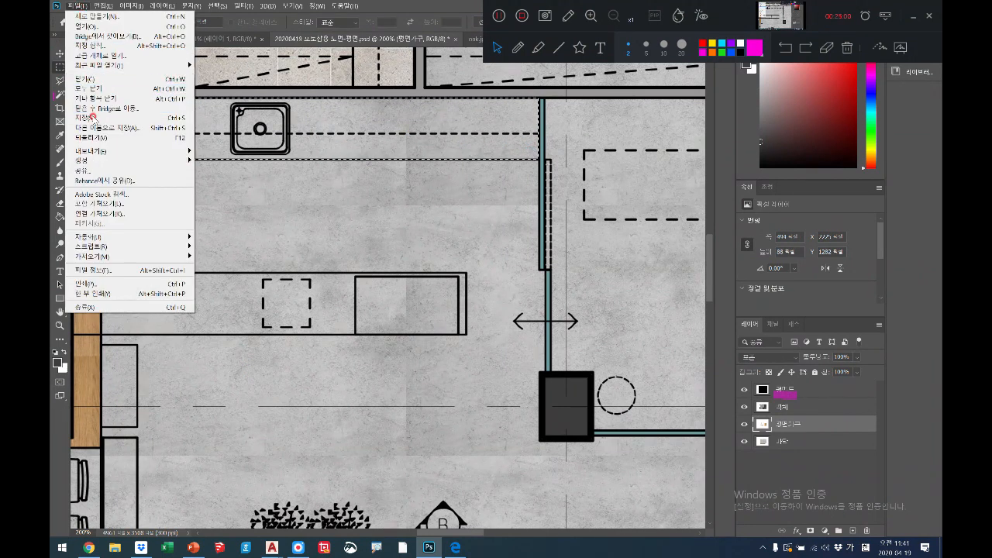
pyautogui.click(89, 27)
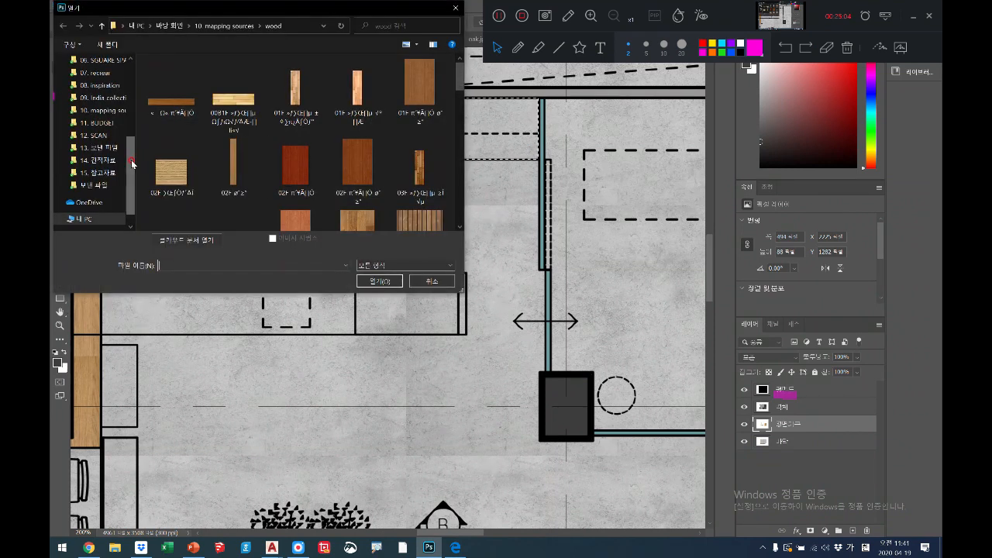
pyautogui.click(101, 25)
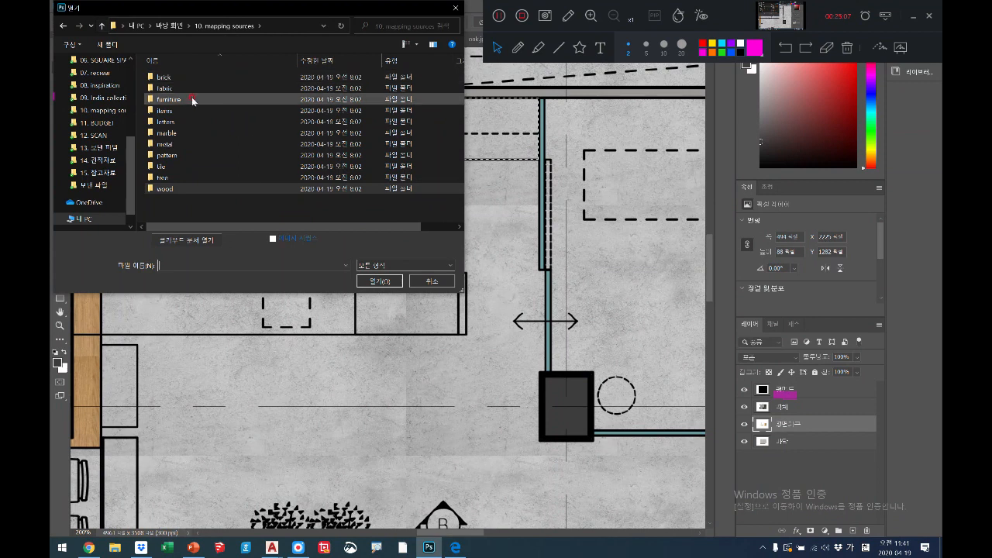
pyautogui.click(172, 138)
pyautogui.doubleClick(172, 137)
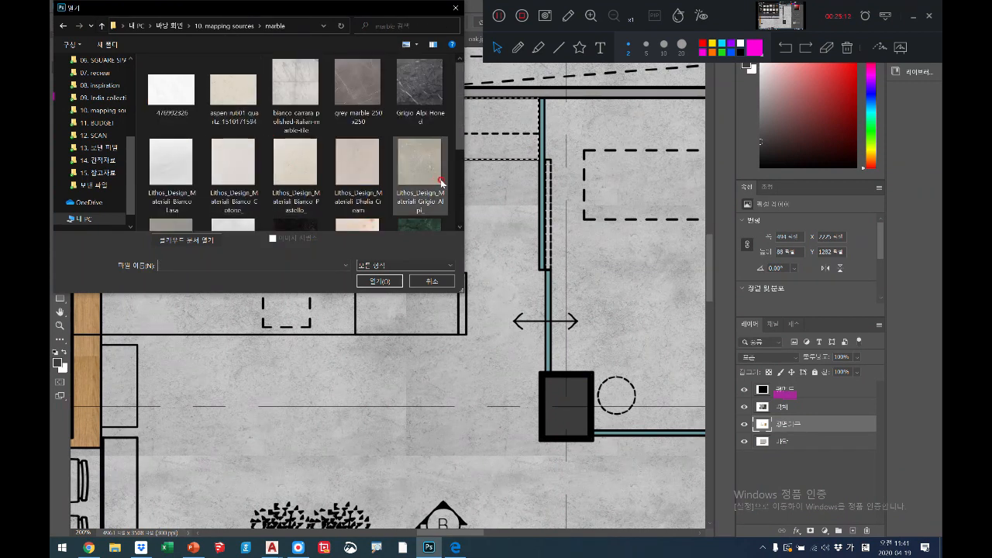
pyautogui.scroll(-2, 349, 159)
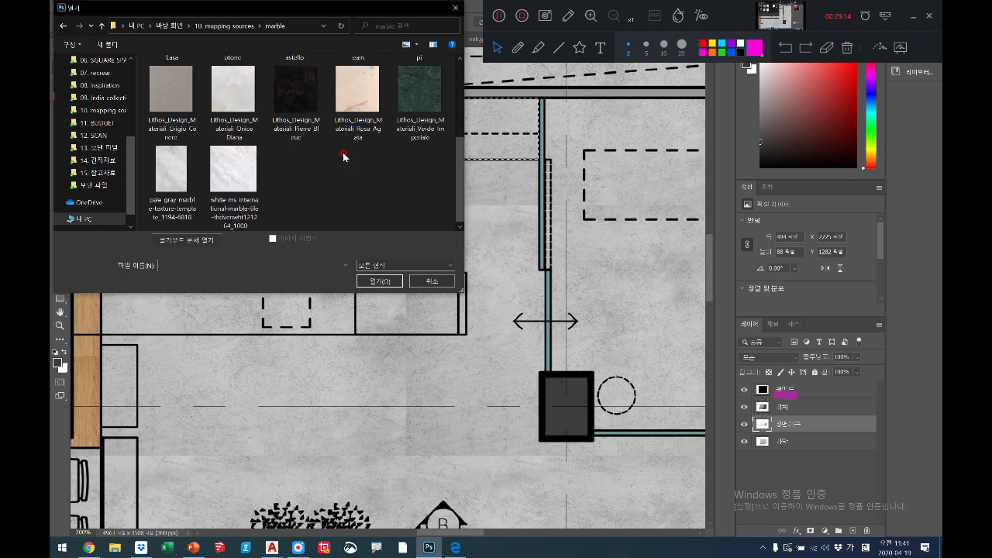
pyautogui.scroll(3, 240, 108)
pyautogui.click(245, 111)
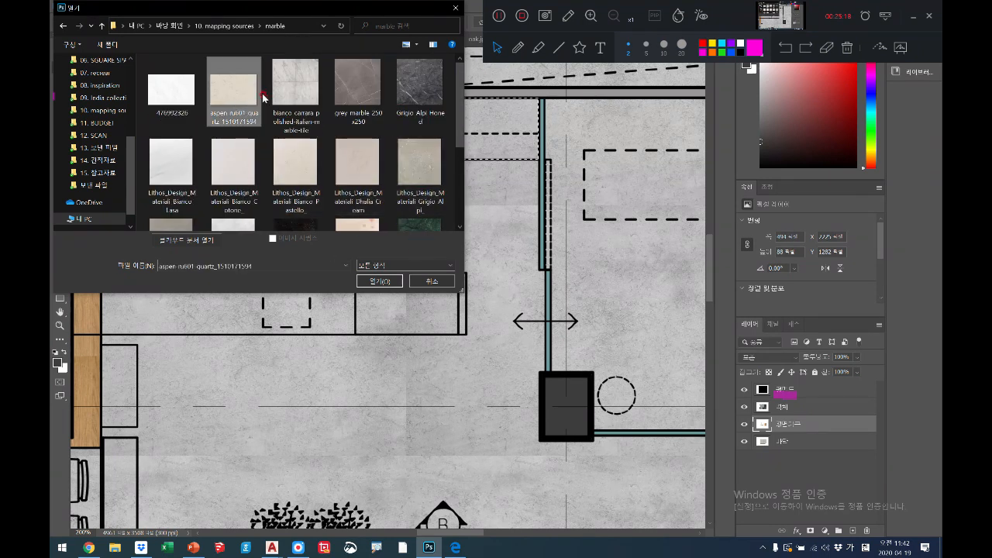
pyautogui.click(377, 281)
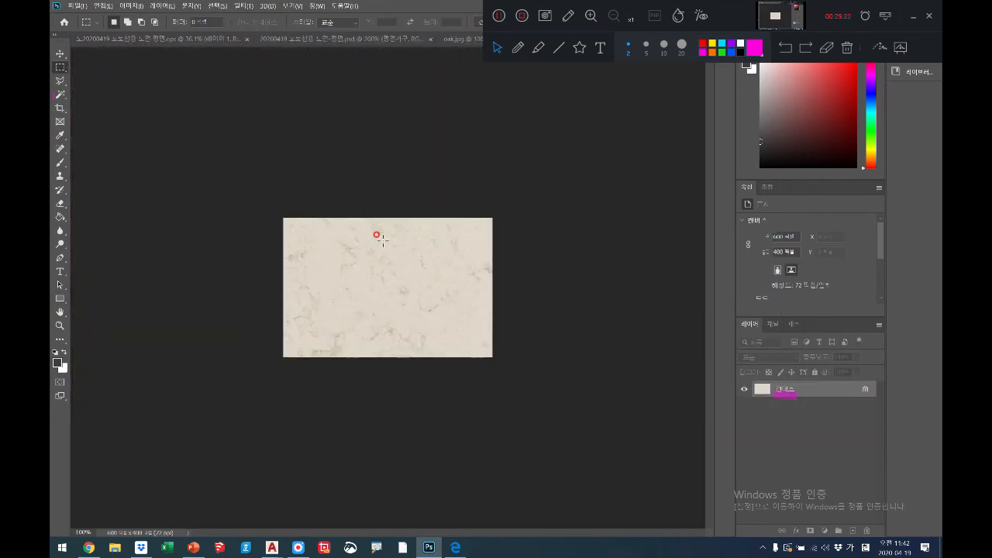
# - Define the entire quartz image as a pattern
pyautogui.hotkey('ctrl', 'a')
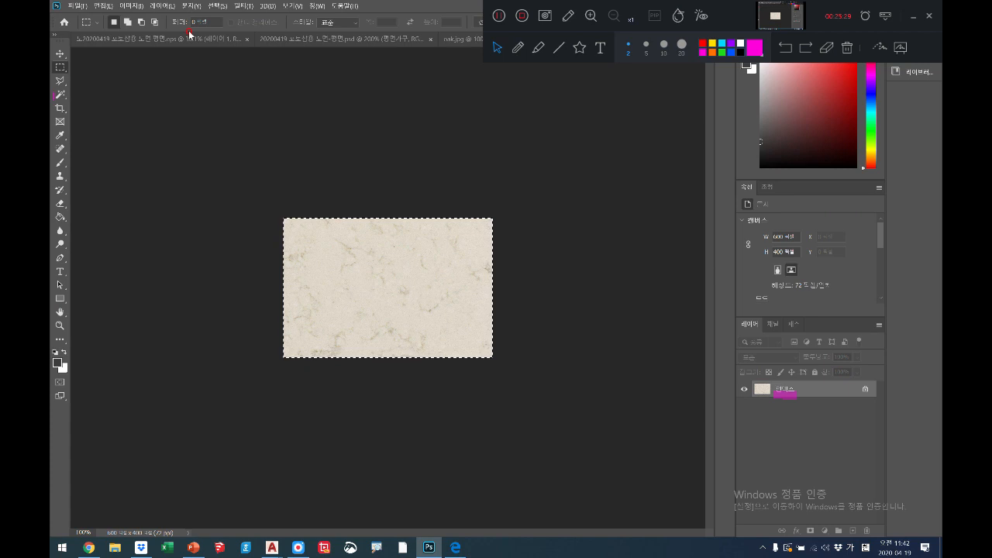
pyautogui.click(103, 5)
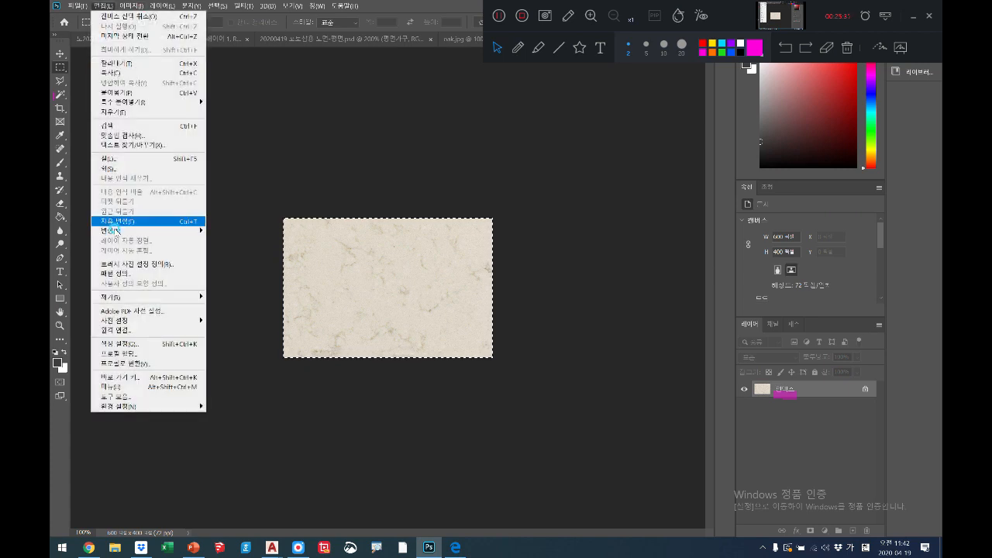
pyautogui.click(122, 273)
pyautogui.click(598, 172)
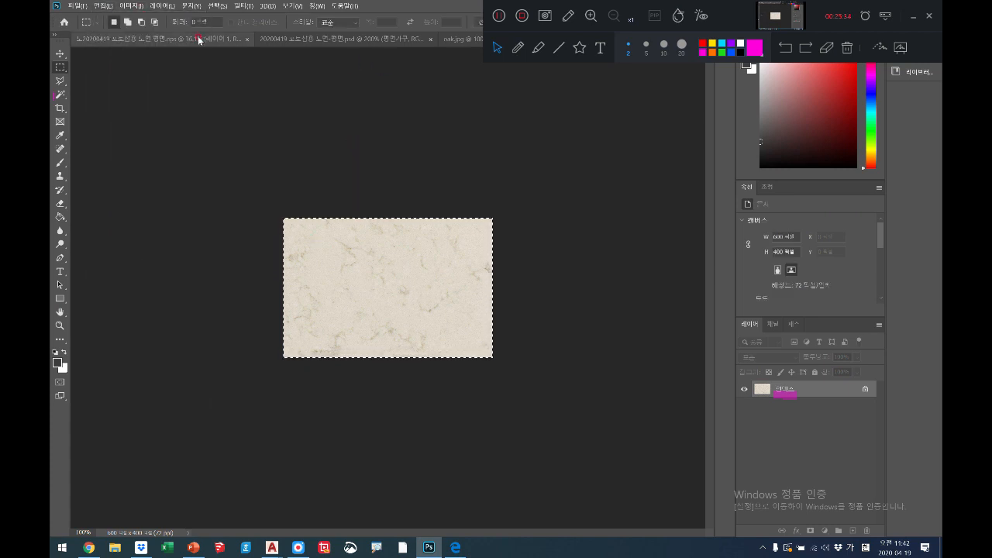
# - Fill the selected sink counter with the quartz pattern at 100% opacity and merge the 평면가구 layer down into the 바닥 layer
pyautogui.click(310, 38)
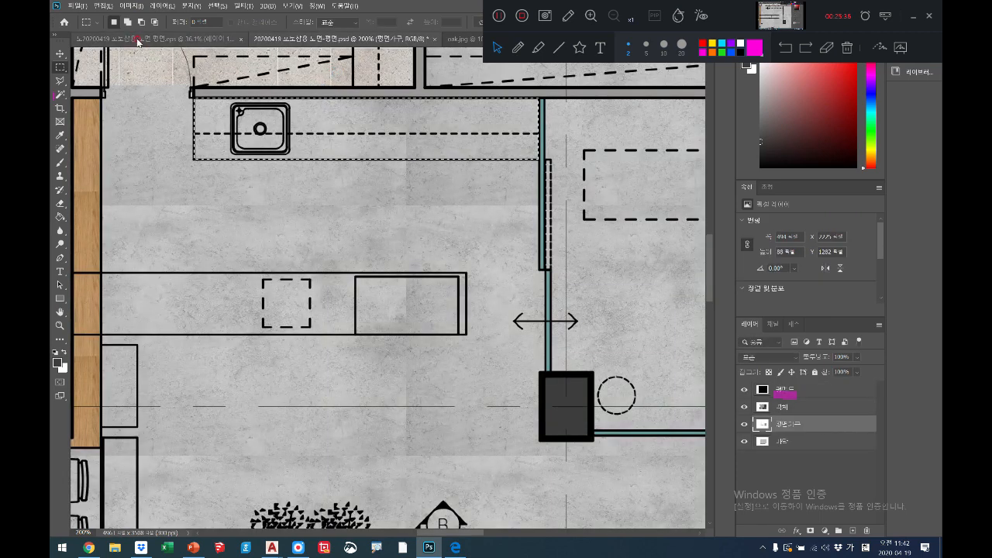
pyautogui.click(103, 5)
pyautogui.click(130, 158)
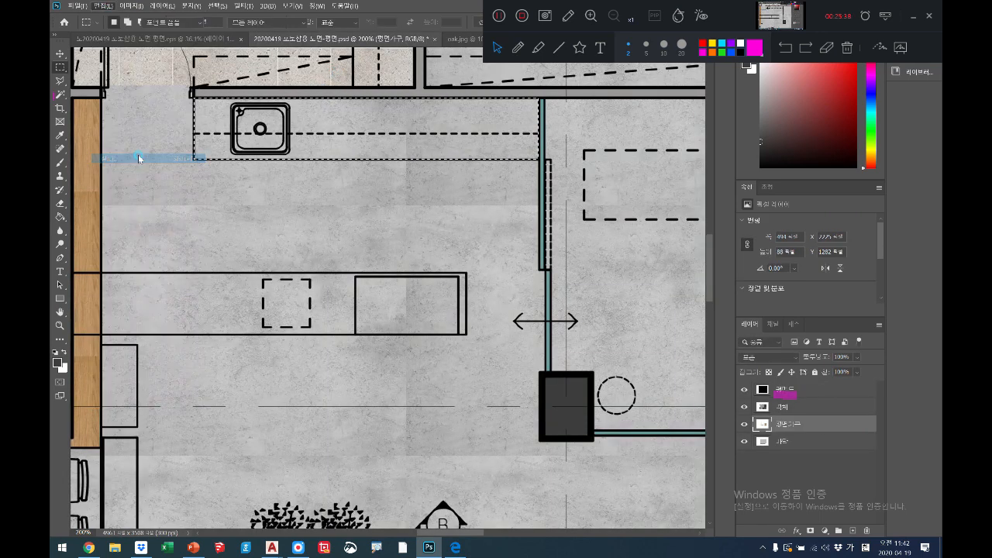
pyautogui.click(487, 176)
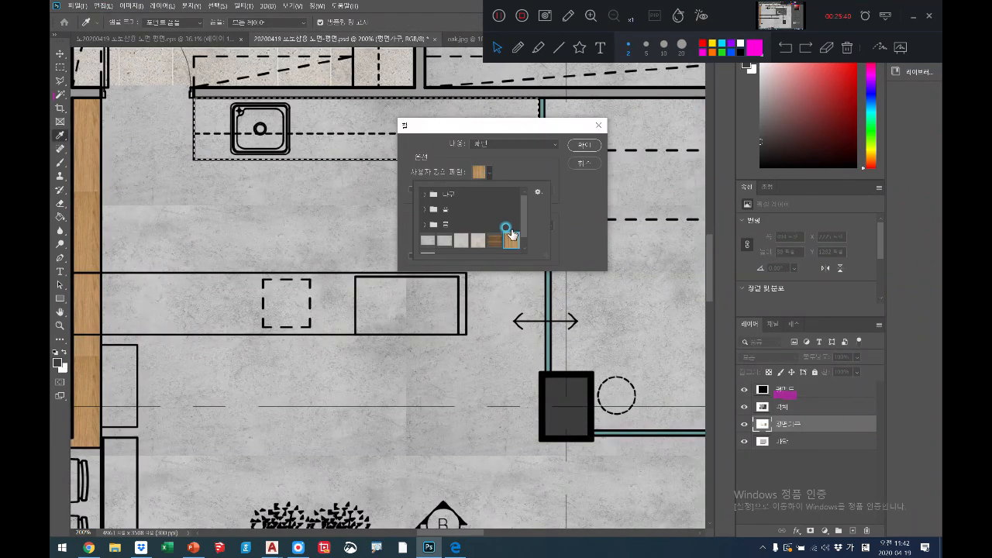
pyautogui.moveTo(523, 228); pyautogui.dragTo(528, 245)
pyautogui.click(427, 246)
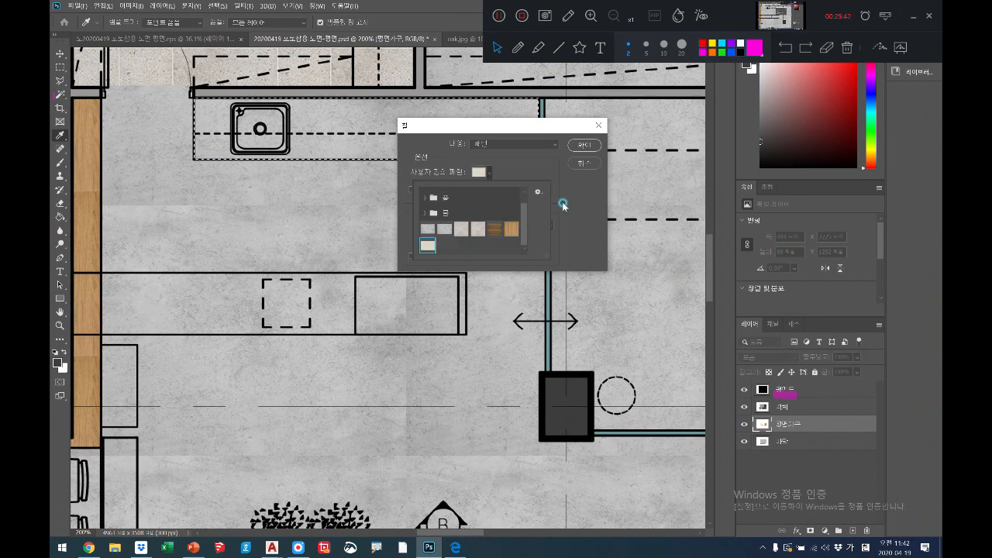
pyautogui.click(579, 155)
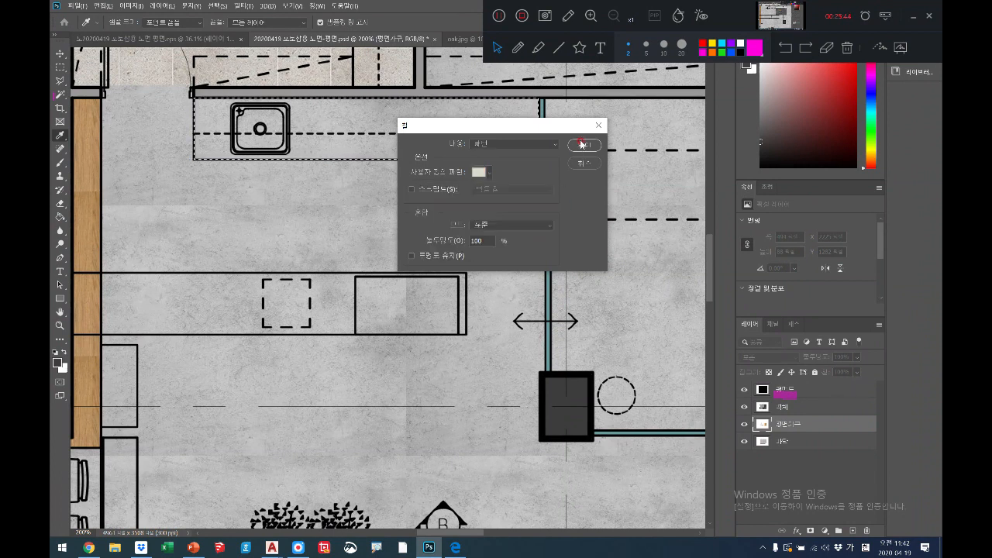
pyautogui.click(583, 146)
pyautogui.press('m')
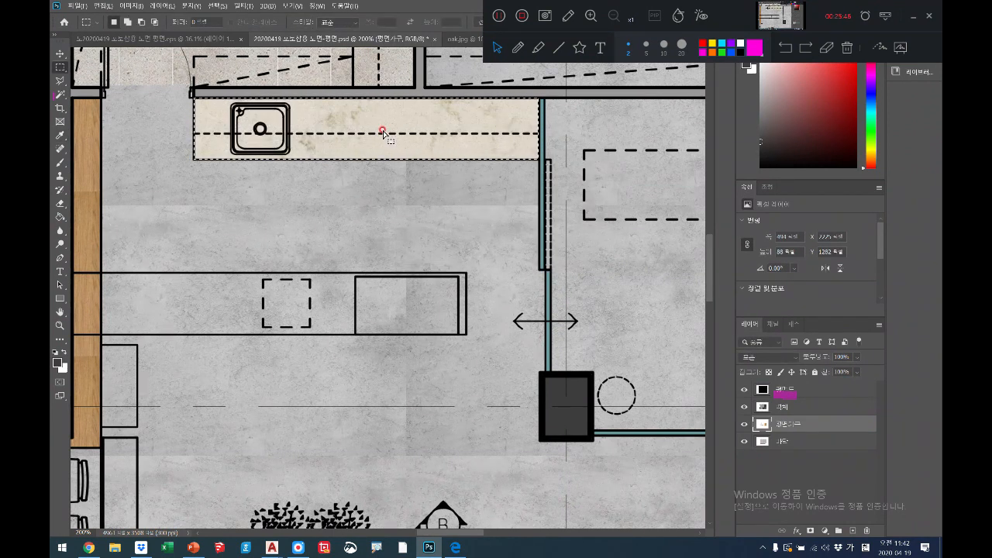
pyautogui.hotkey('ctrl', 'e')
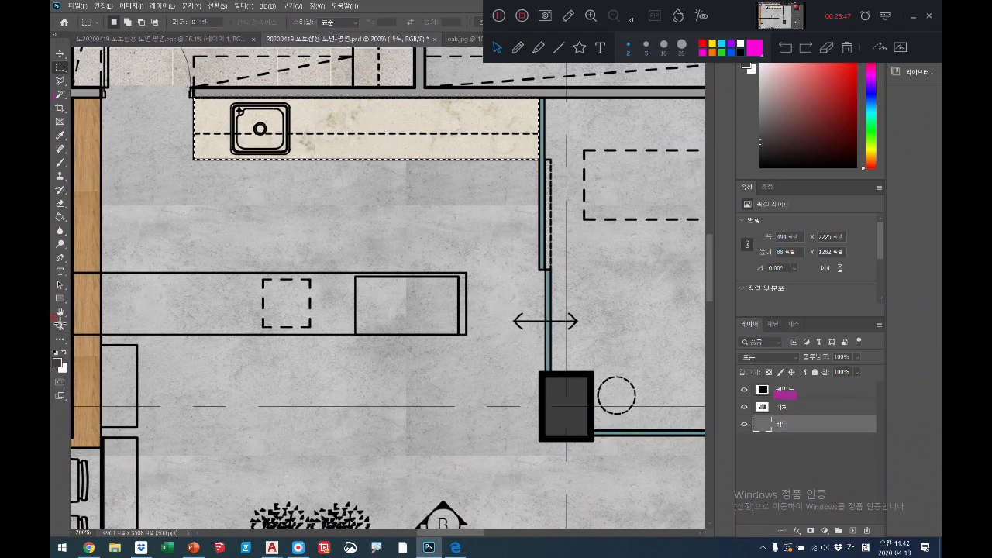
# - Select the long counter below the sink counter with a rectangular marquee, fill it with the quartz pattern at 100% opacity and deselect
pyautogui.click(61, 326)
pyautogui.rightClick(323, 258)
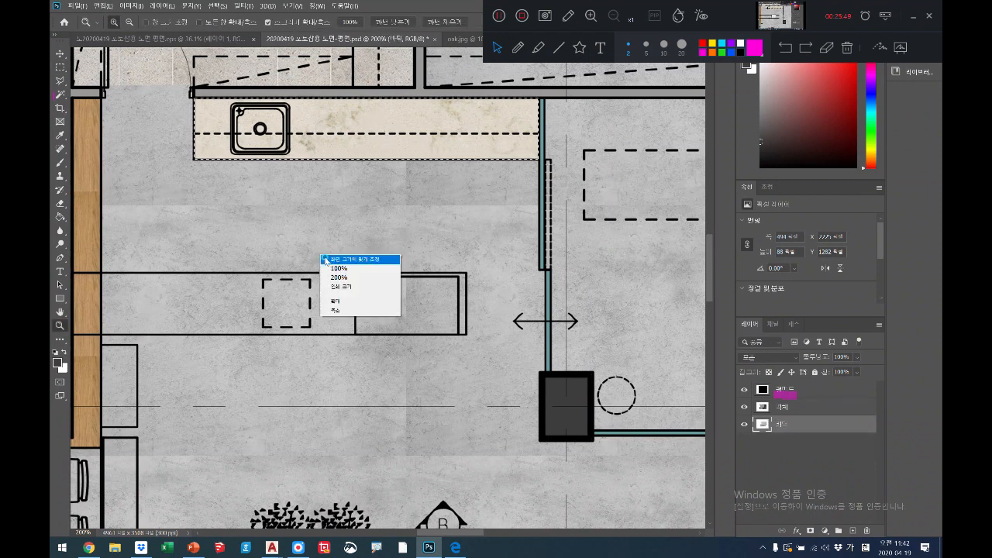
pyautogui.click(326, 260)
pyautogui.click(364, 262)
pyautogui.doubleClick(365, 262)
pyautogui.doubleClick(365, 262)
pyautogui.press('m')
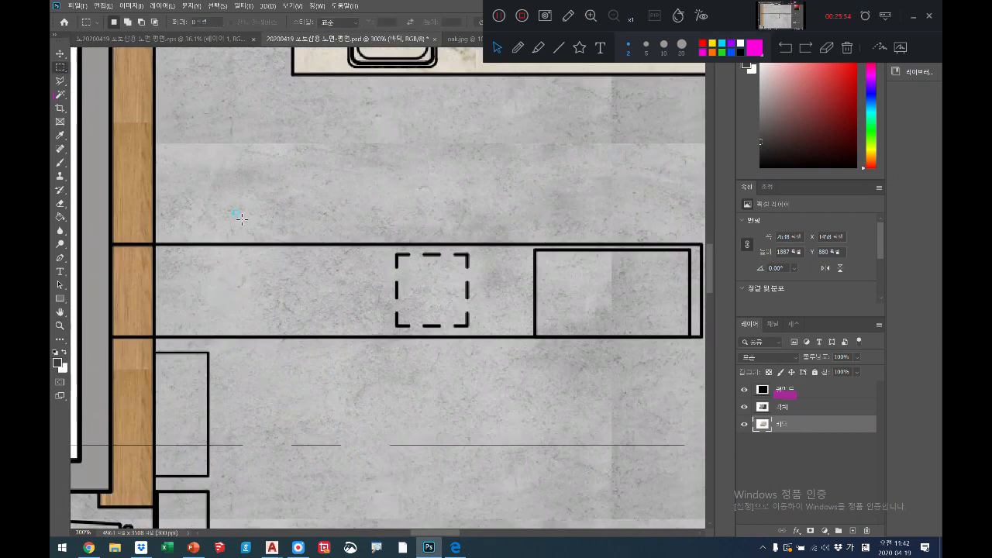
pyautogui.moveTo(117, 246); pyautogui.dragTo(698, 336)
pyautogui.click(104, 5)
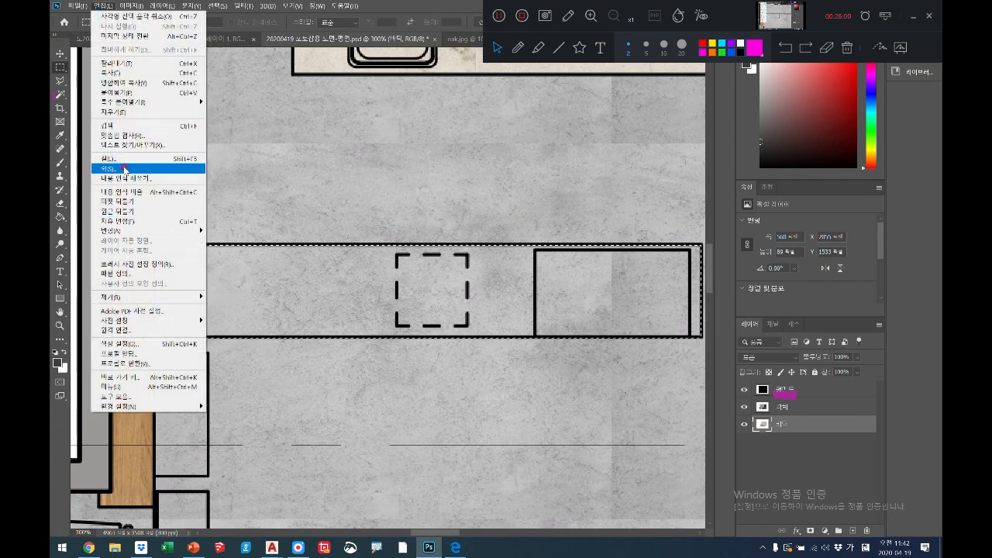
pyautogui.click(112, 168)
pyautogui.click(574, 147)
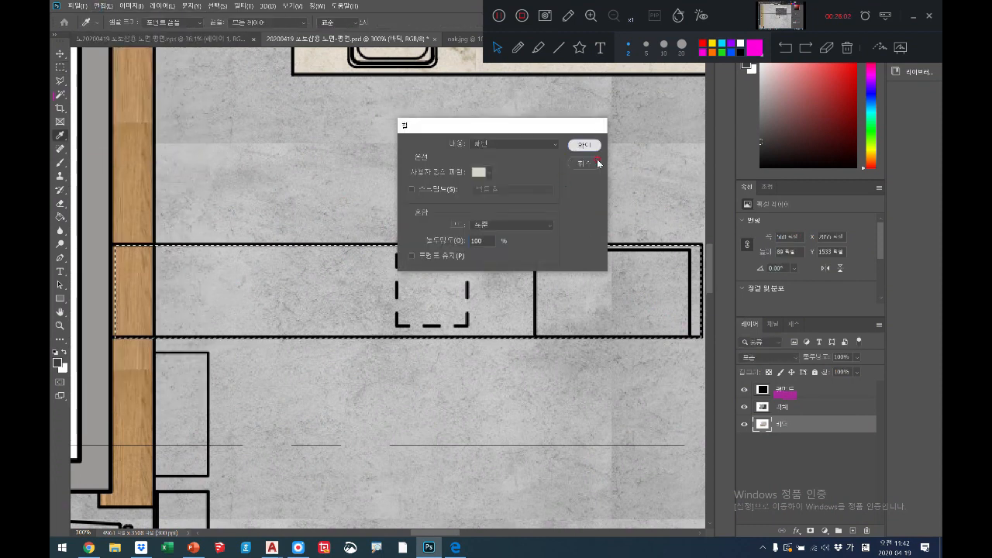
pyautogui.hotkey('ctrl', 'd')
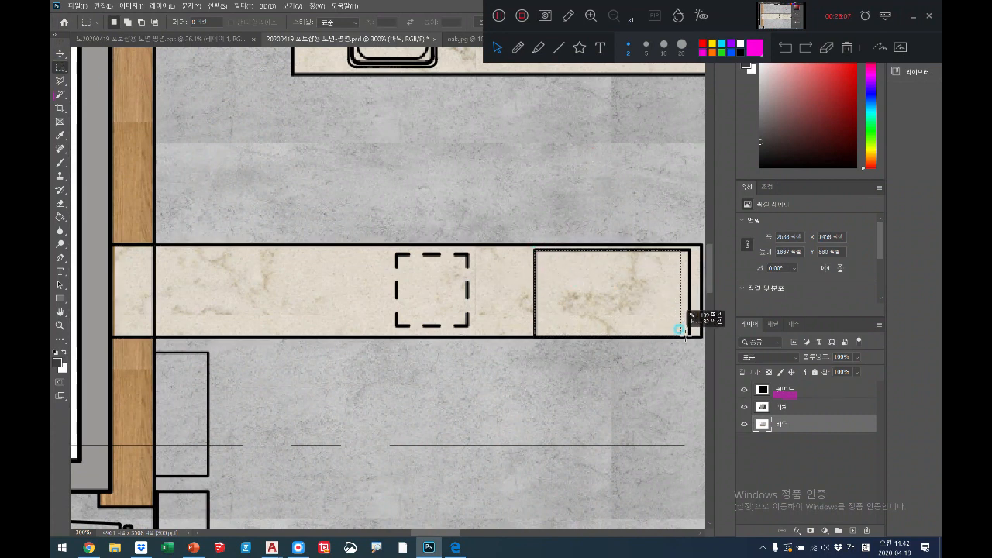
# - Select the solid-outlined box at the end of the long counter, fill it with a pale teal colour using the Paint Bucket and deselect
pyautogui.moveTo(680, 331); pyautogui.dragTo(690, 337)
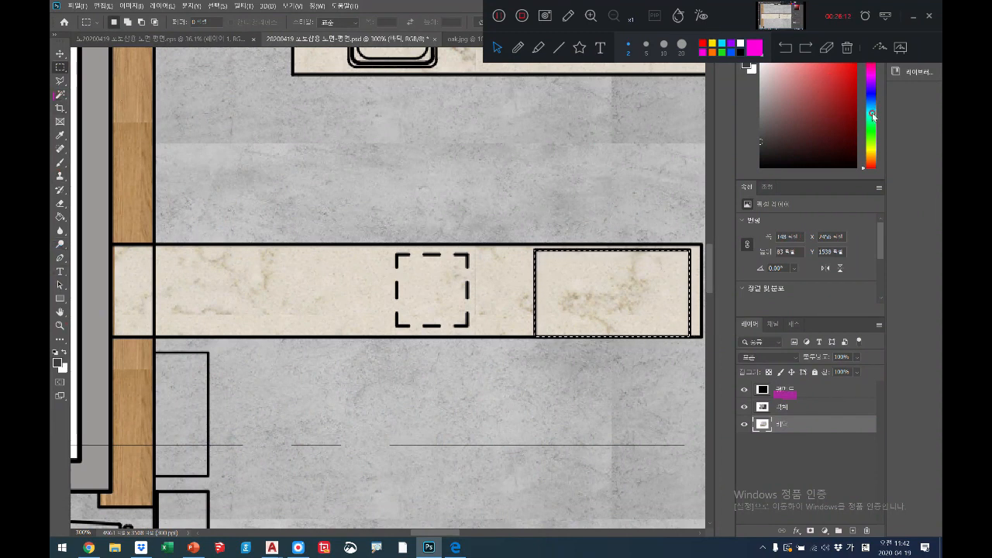
pyautogui.click(872, 116)
pyautogui.moveTo(777, 90); pyautogui.dragTo(769, 103)
pyautogui.click(770, 80)
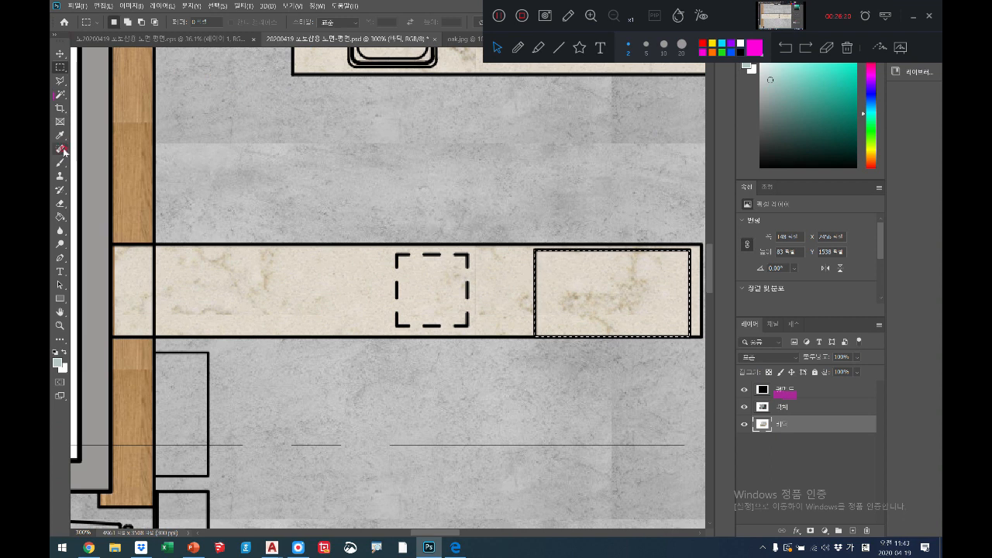
pyautogui.click(62, 218)
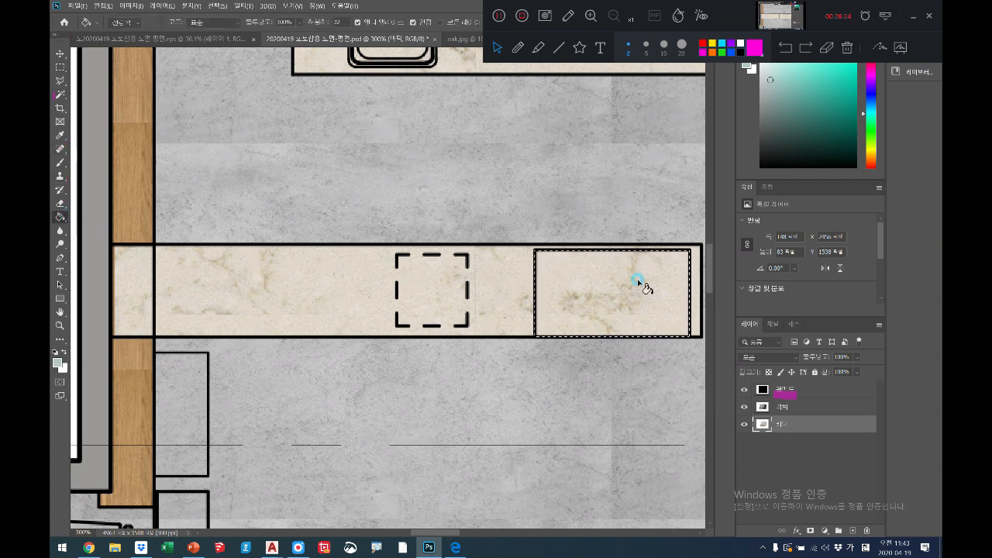
pyautogui.click(613, 301)
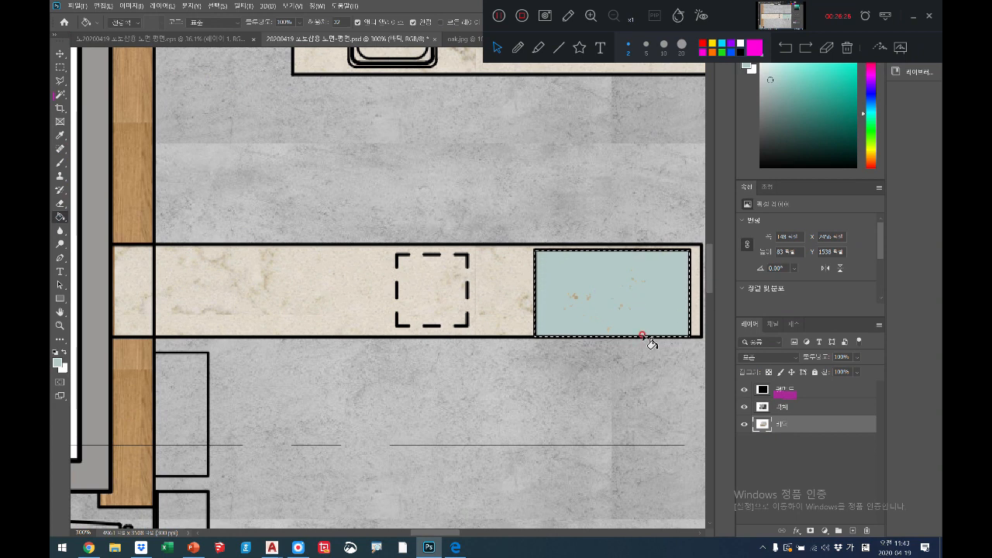
pyautogui.click(636, 312)
pyautogui.click(620, 292)
pyautogui.hotkey('ctrl', 'd')
# - Examine the mapped materials across the whole floor plan, including the newly filled kitchen counters
pyautogui.click(59, 326)
pyautogui.rightClick(331, 287)
pyautogui.click(340, 295)
pyautogui.click(436, 203)
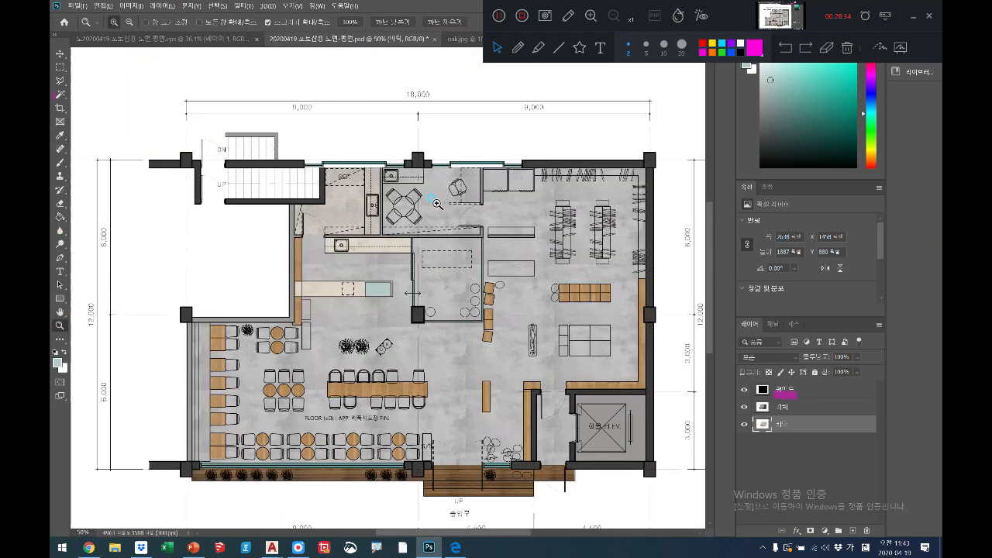
pyautogui.click(427, 218)
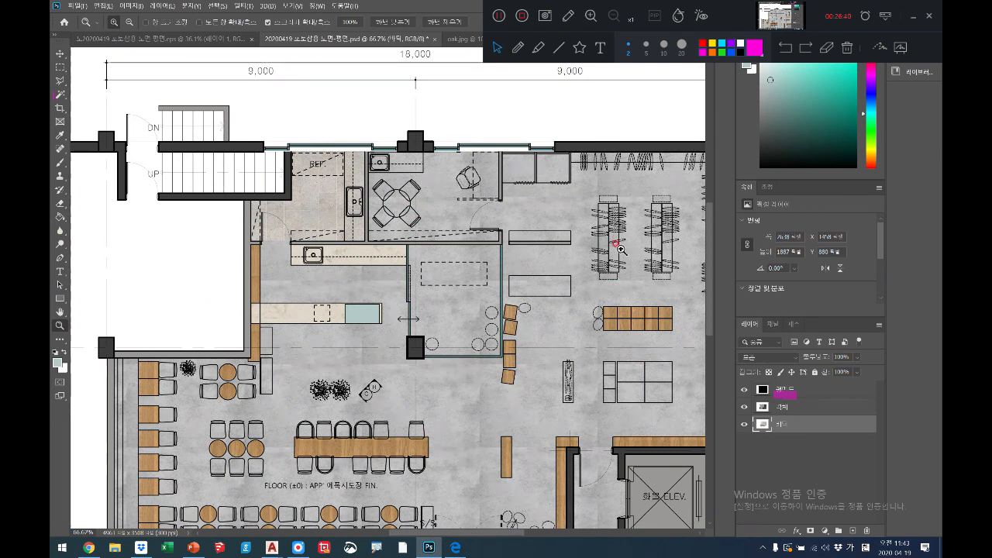
pyautogui.rightClick(550, 343)
pyautogui.click(564, 332)
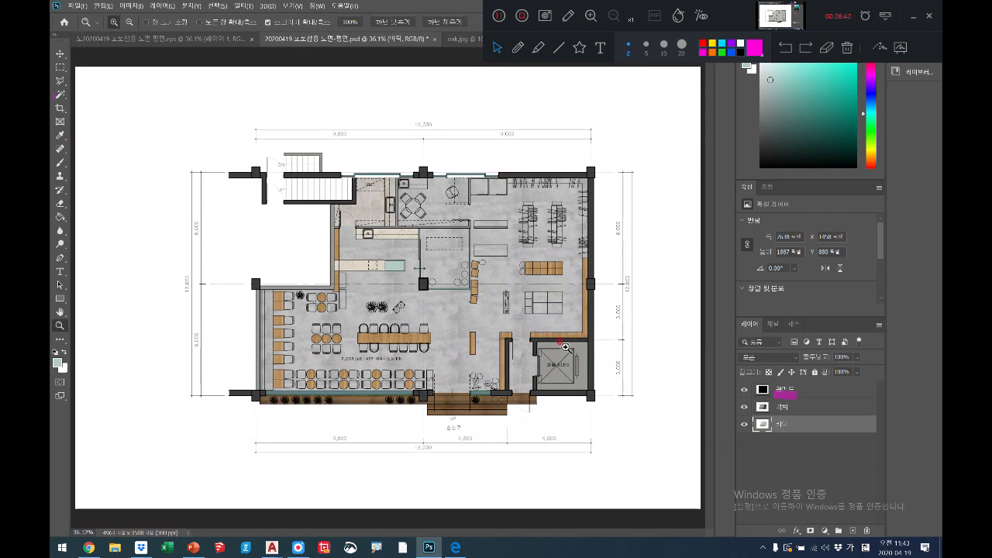
# - Pick the 바닥 layer from the bar table's chairs on the canvas and check its content by hiding and showing it
pyautogui.click(799, 394)
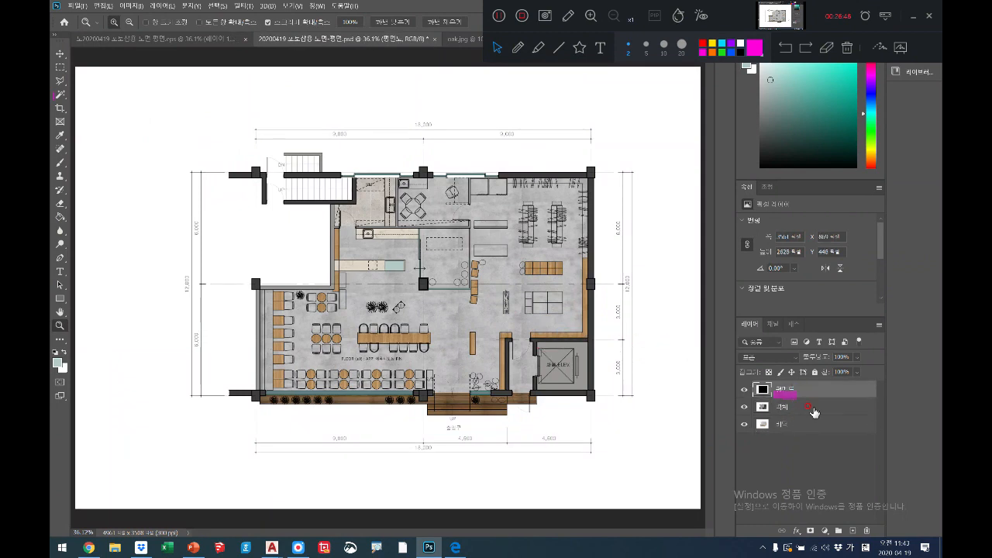
pyautogui.click(428, 299)
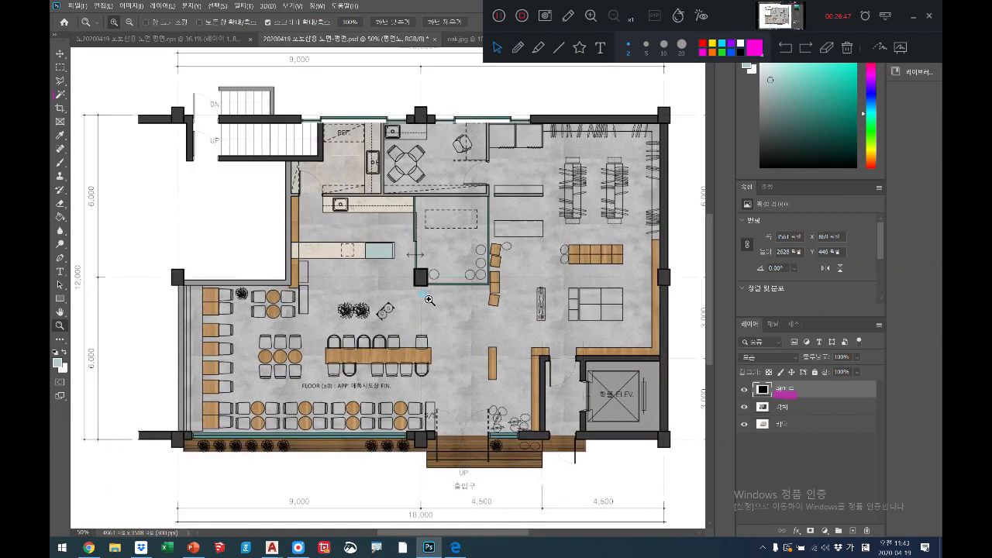
pyautogui.click(60, 55)
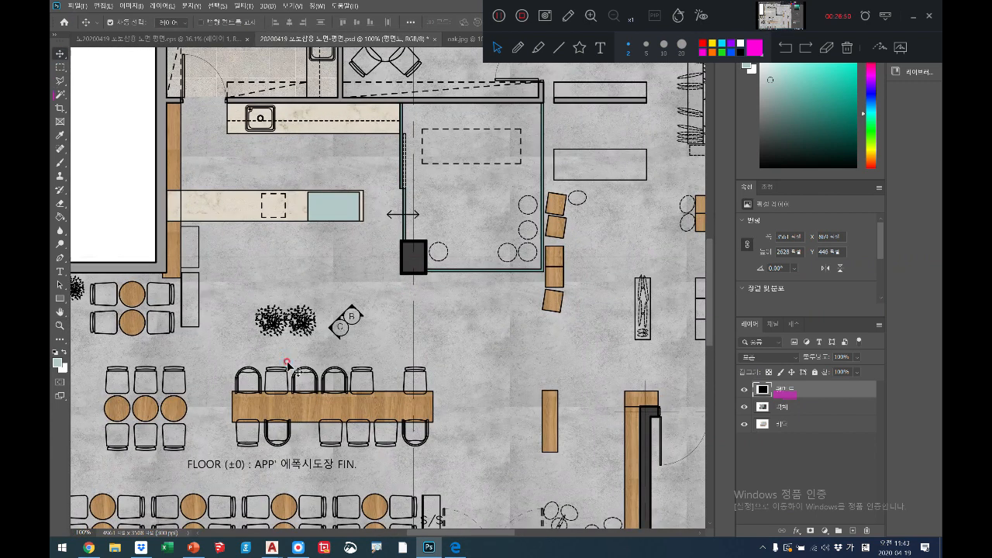
pyautogui.rightClick(274, 401)
pyautogui.click(289, 405)
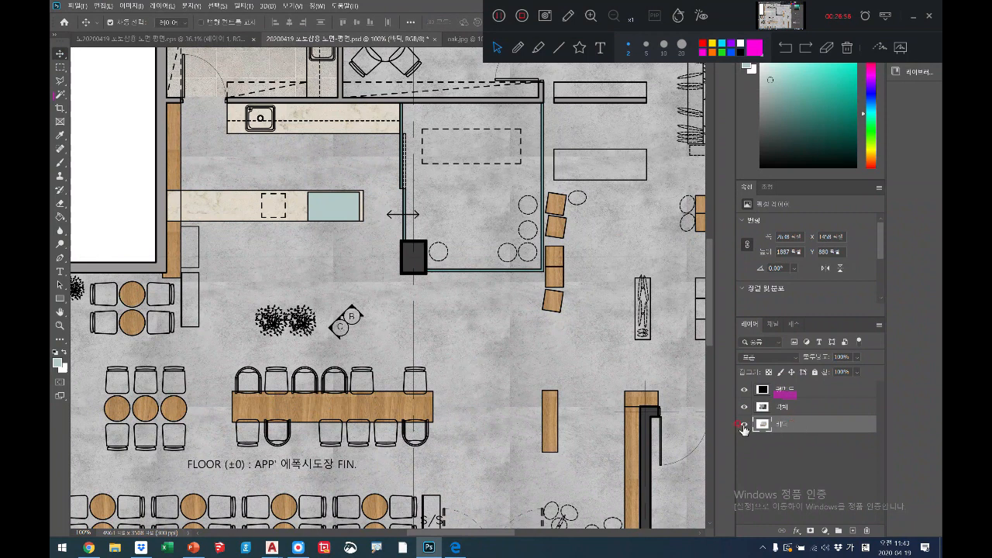
pyautogui.click(744, 425)
pyautogui.click(742, 425)
pyautogui.click(61, 324)
pyautogui.rightClick(235, 313)
pyautogui.click(247, 320)
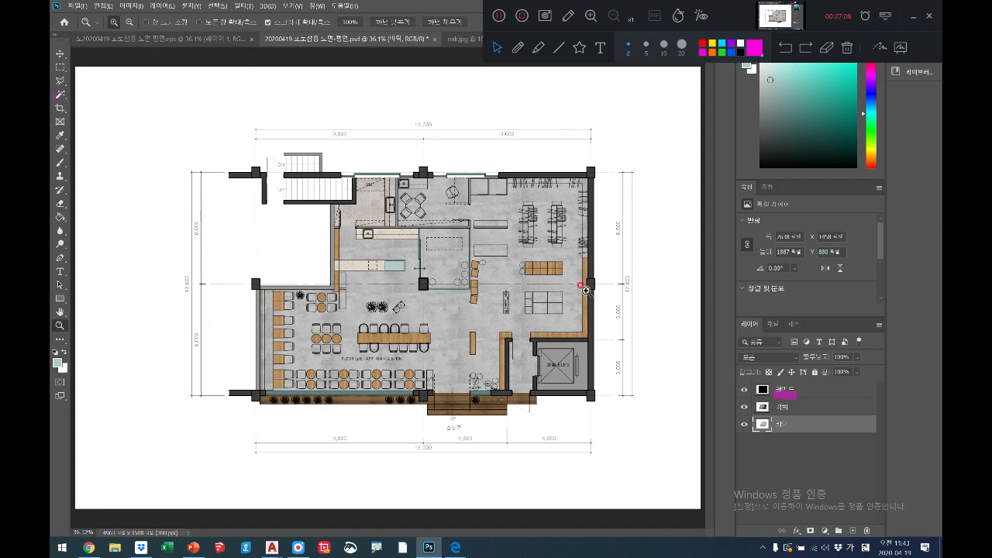
pyautogui.click(517, 303)
pyautogui.click(516, 302)
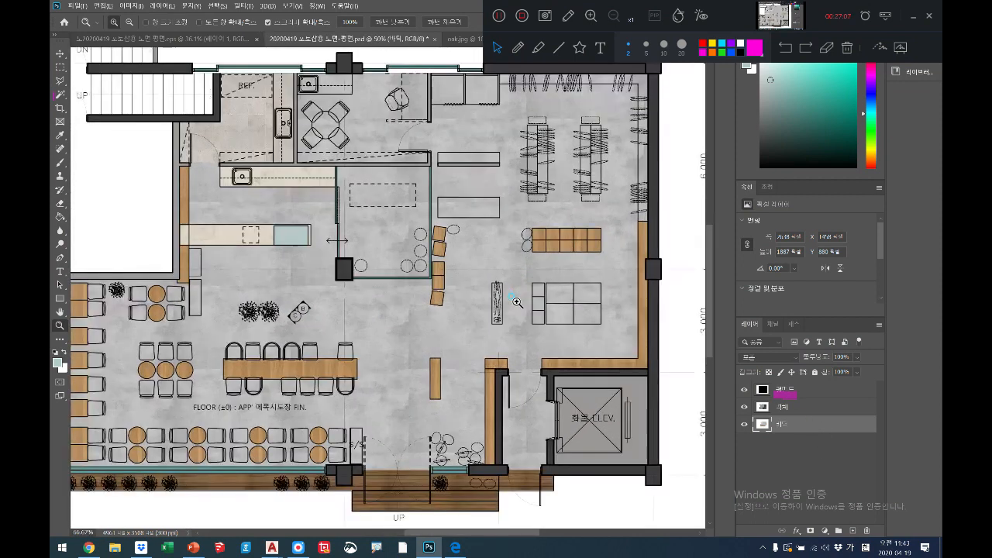
# - Add a new layer directly above the 바닥 layer and name it 평면가구
pyautogui.click(851, 532)
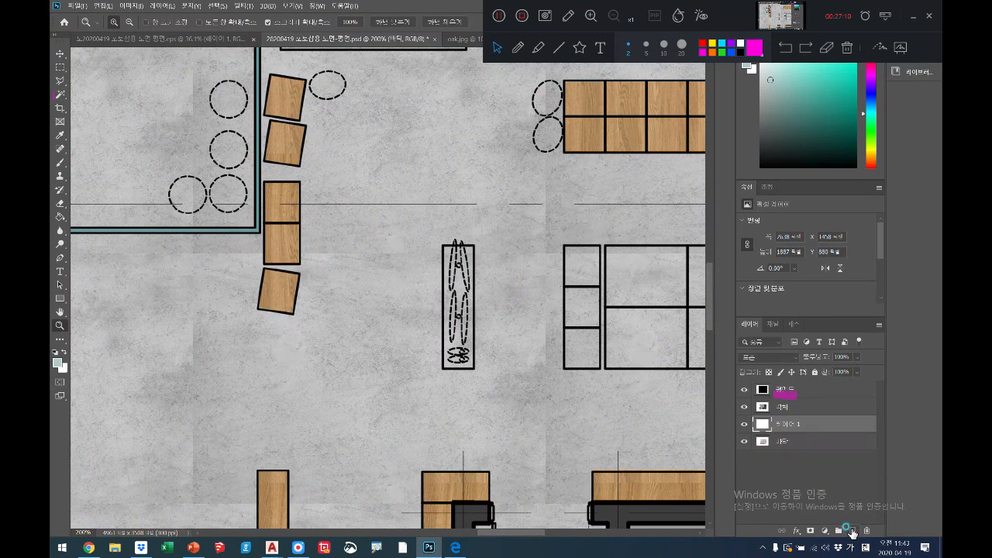
pyautogui.doubleClick(784, 423)
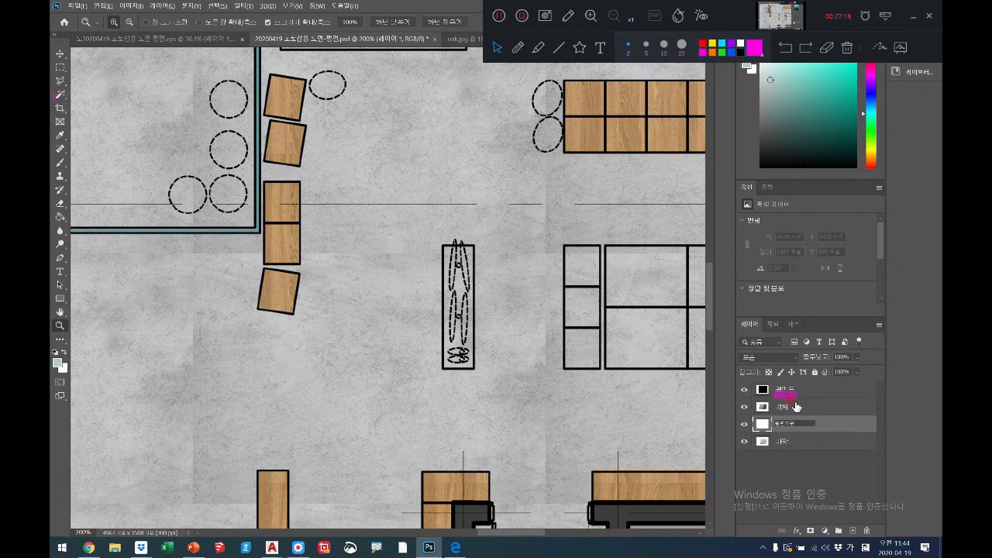
pyautogui.click(798, 409)
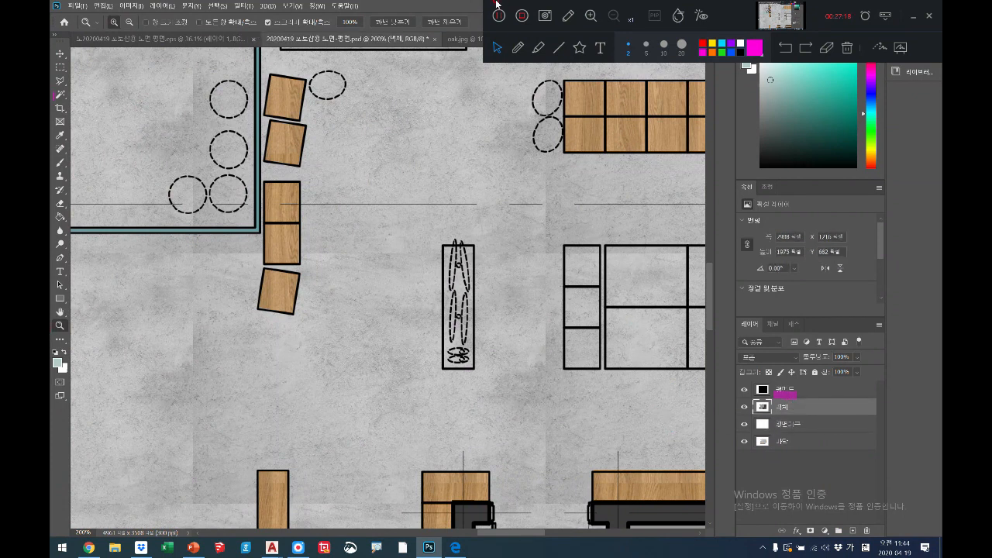
# - Create another new layer, name it 볼록가구 and place it between the 벽체 and 평면가구 layers
pyautogui.click(590, 16)
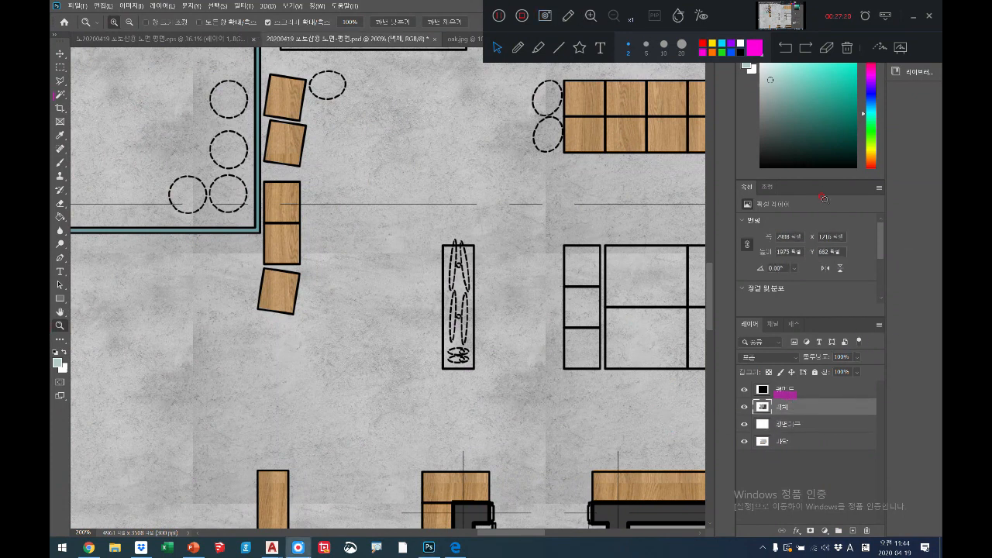
pyautogui.click(668, 267)
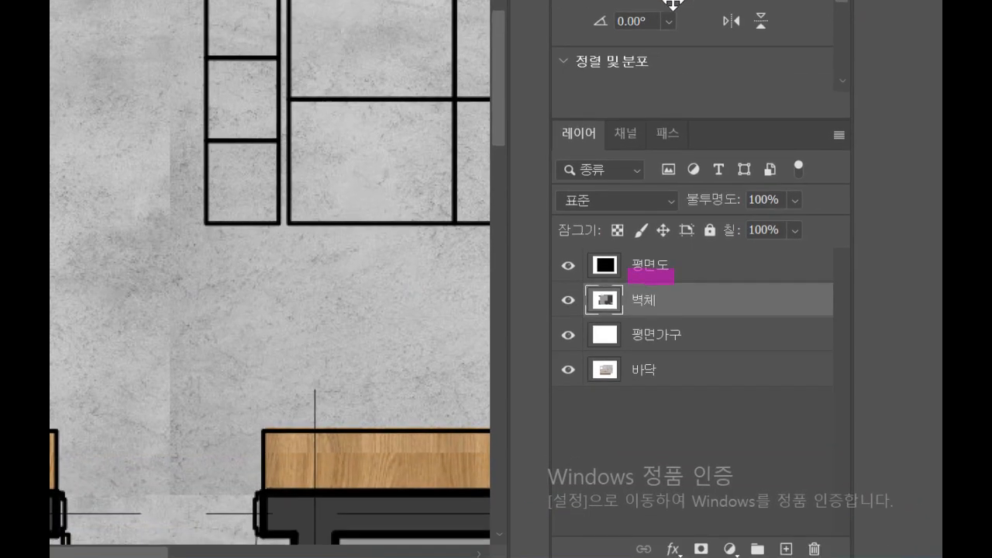
pyautogui.click(785, 546)
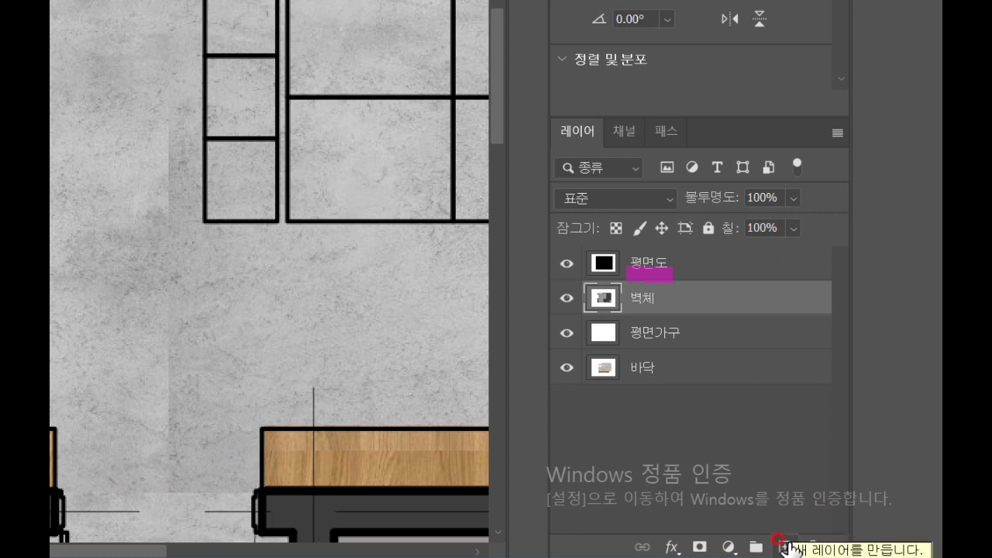
pyautogui.click(785, 547)
pyautogui.doubleClick(653, 302)
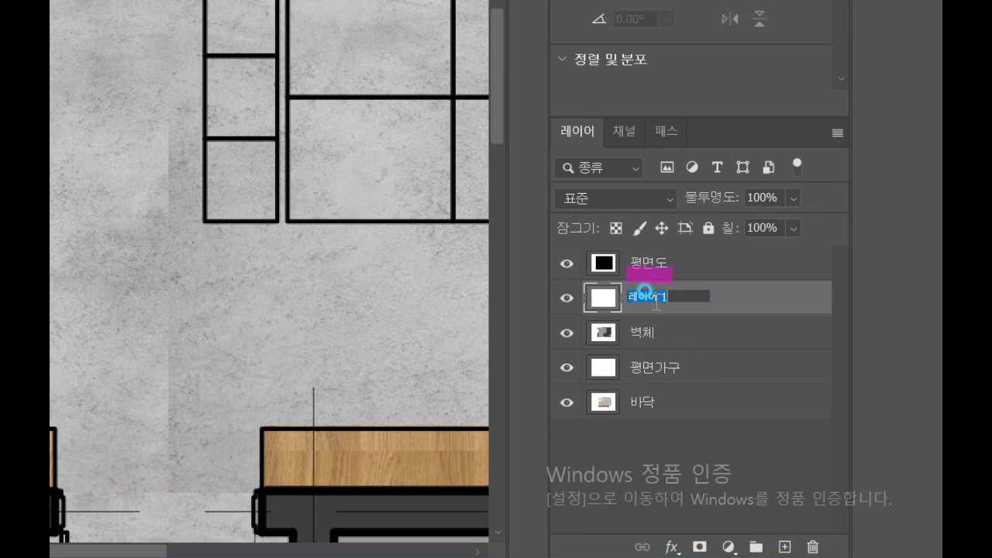
pyautogui.write('ㅂㅜㄹㄹ')
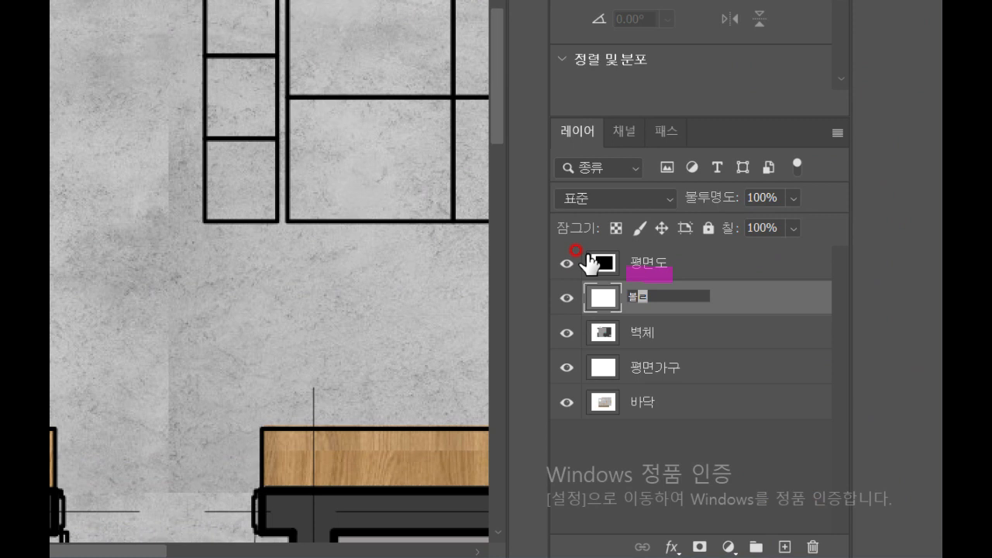
pyautogui.write('ㅗㄱㄱㅏㄱㅜ')
pyautogui.click(721, 303)
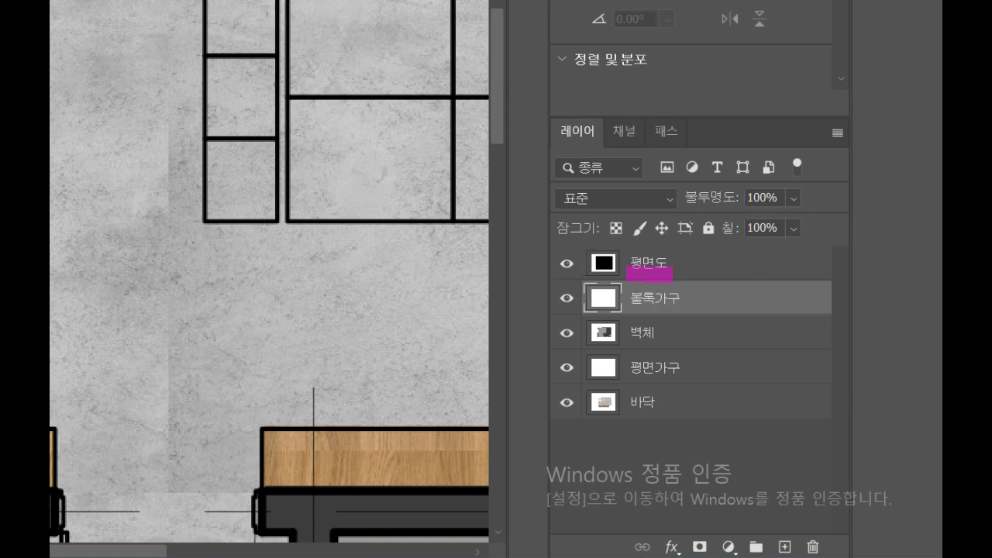
pyautogui.moveTo(673, 299); pyautogui.dragTo(667, 349)
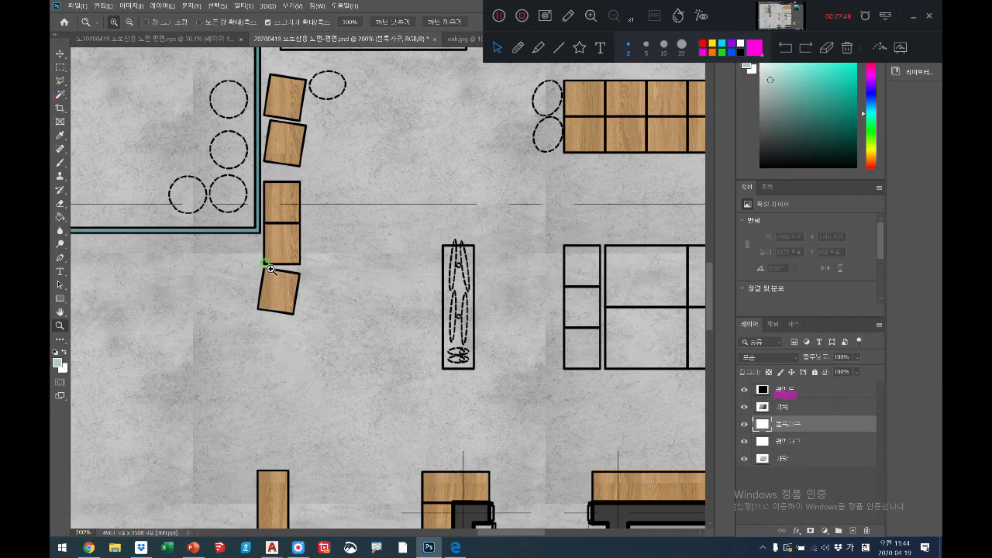
# - On the 평면도 layer, select the seat of the uppermost chair beside the square oak tables with the Magic Wand
pyautogui.hotkey('ctrl', '0')
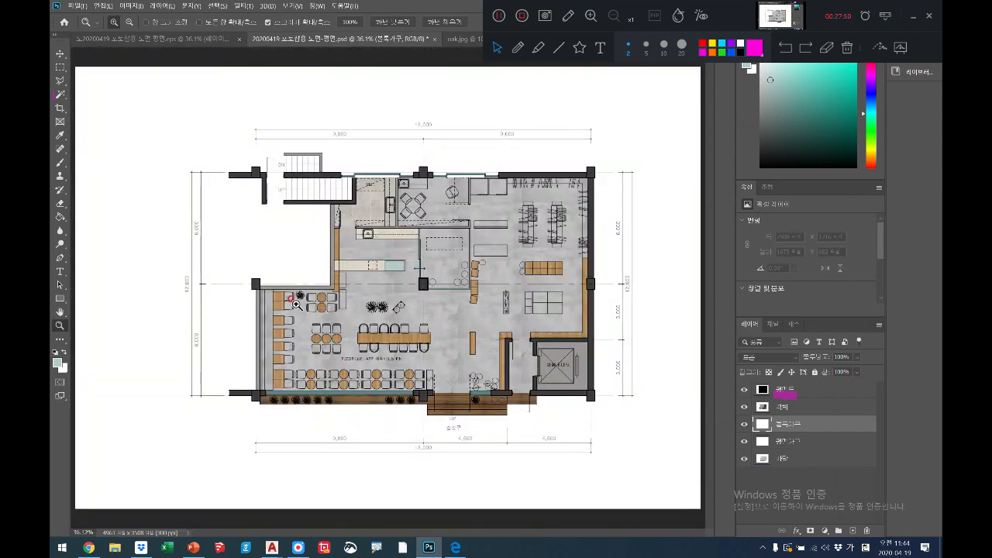
pyautogui.moveTo(296, 305); pyautogui.dragTo(174, 184)
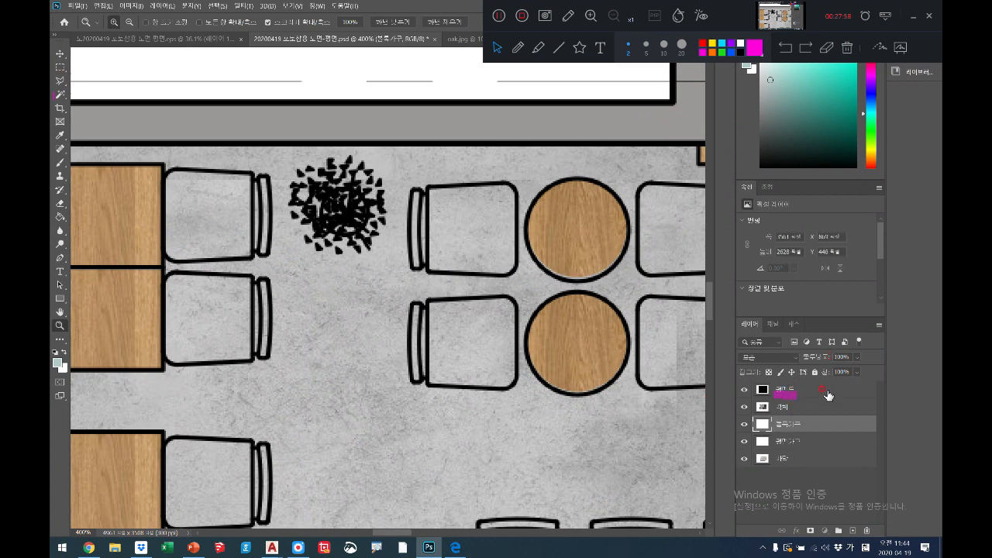
pyautogui.click(828, 393)
pyautogui.click(61, 95)
pyautogui.click(228, 207)
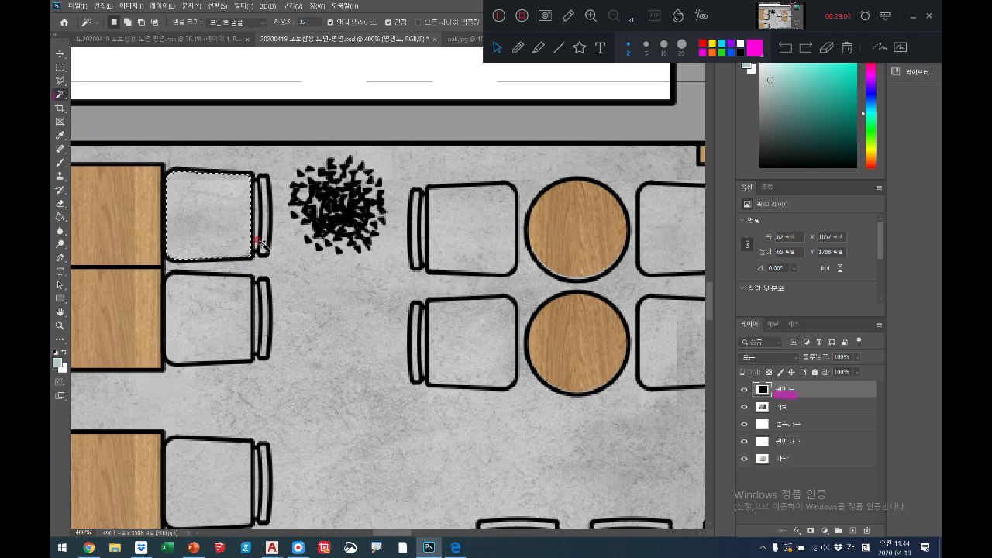
pyautogui.keyDown('shift'); pyautogui.click(263, 290); pyautogui.keyUp('shift')
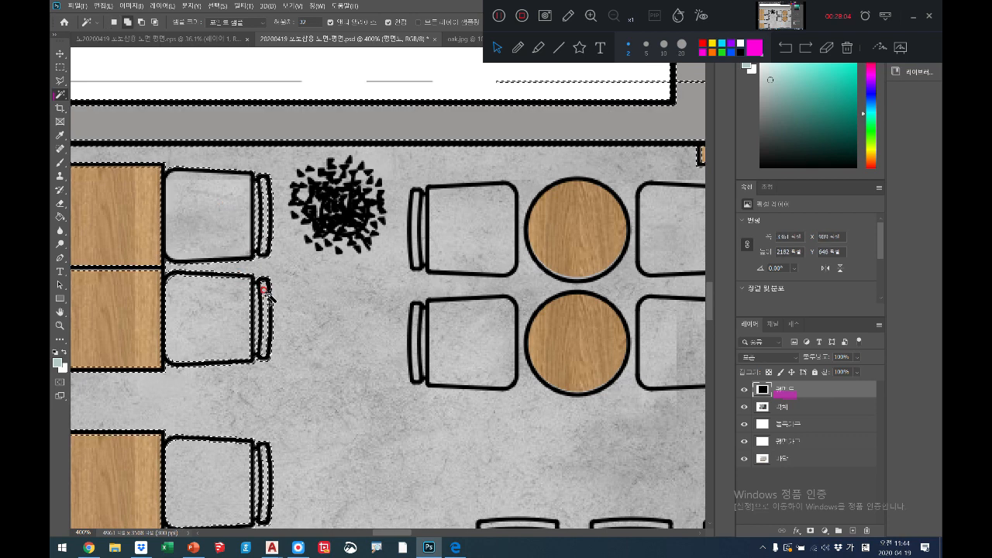
pyautogui.hotkey('ctrl', 'd')
pyautogui.click(217, 214)
# - Outline the same chair's backrest with the Polygonal Lasso and add the seat to the selection with the Magic Wand
pyautogui.click(60, 81)
pyautogui.press('capslock')
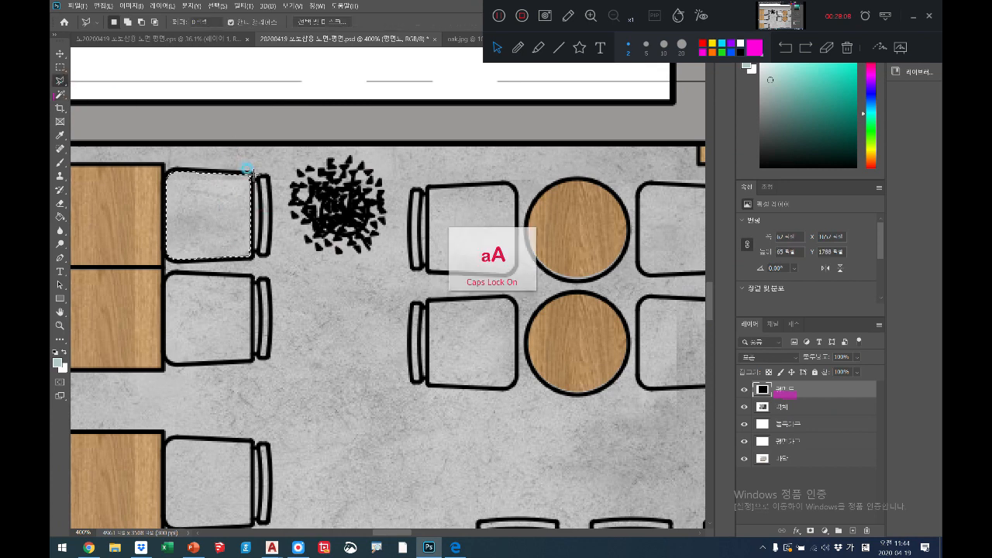
pyautogui.click(260, 200)
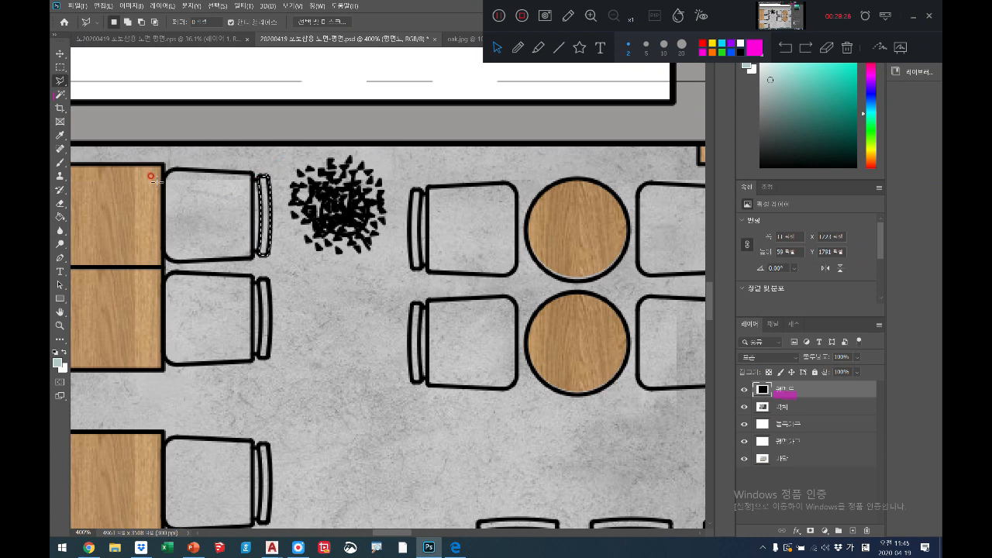
pyautogui.click(58, 95)
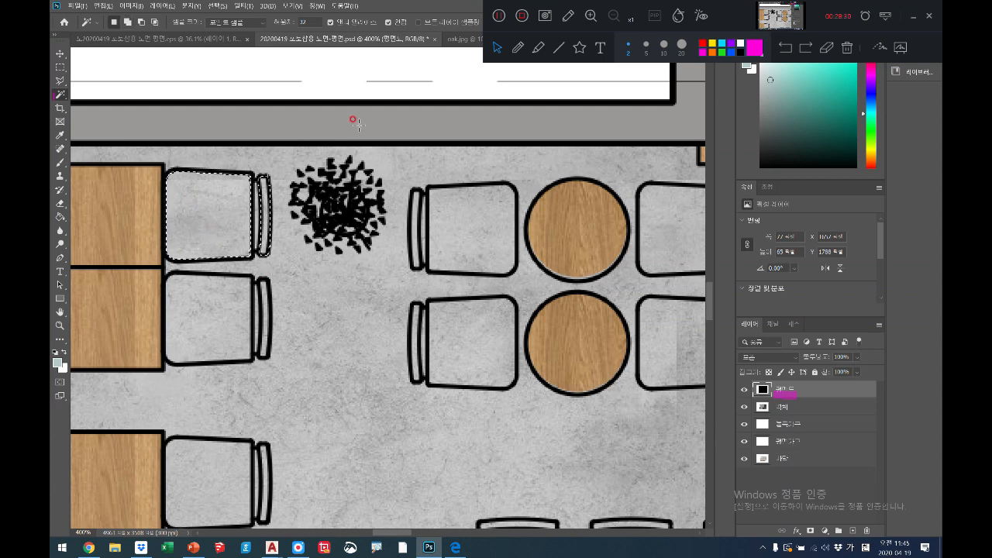
# - Fill the selected seat and backrest with a muted grey-green on the 볼록가구 layer using the Paint Bucket
pyautogui.click(826, 425)
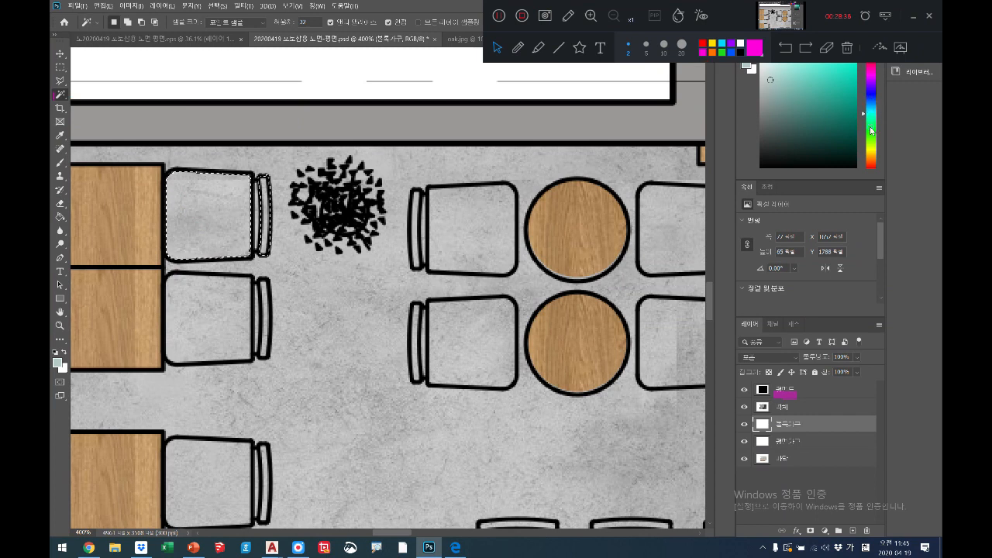
pyautogui.click(870, 127)
pyautogui.click(781, 117)
pyautogui.moveTo(782, 117); pyautogui.dragTo(789, 111)
pyautogui.click(777, 112)
pyautogui.click(552, 47)
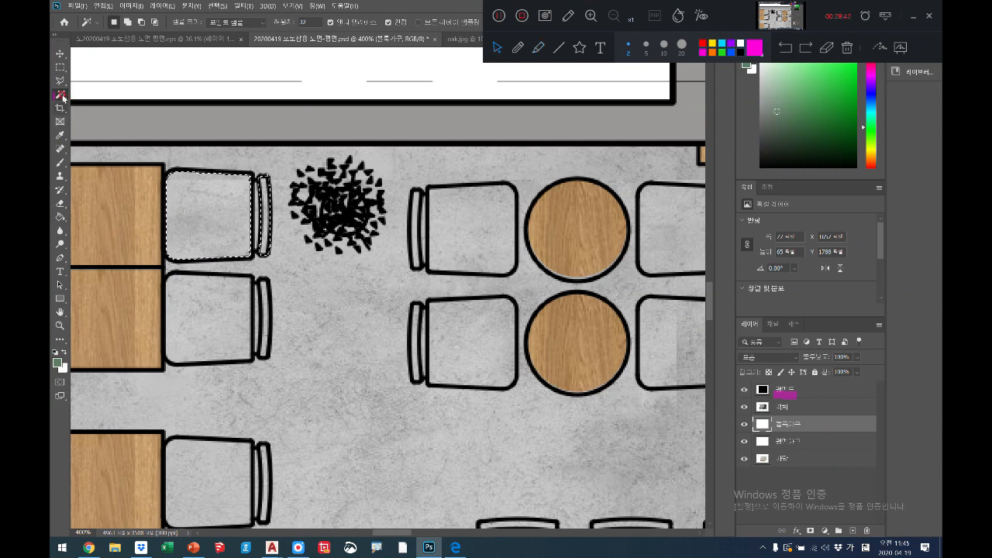
pyautogui.click(59, 217)
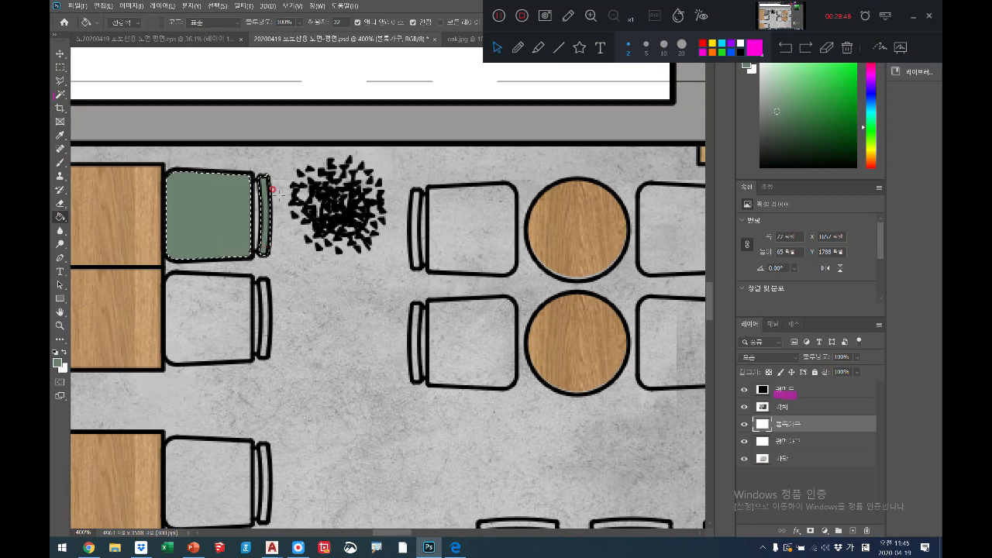
# - Reselect only the green chair's backrest with the Polygonal Lasso and fill it with the oak wood pattern at 100% opacity
pyautogui.click(56, 78)
pyautogui.click(253, 175)
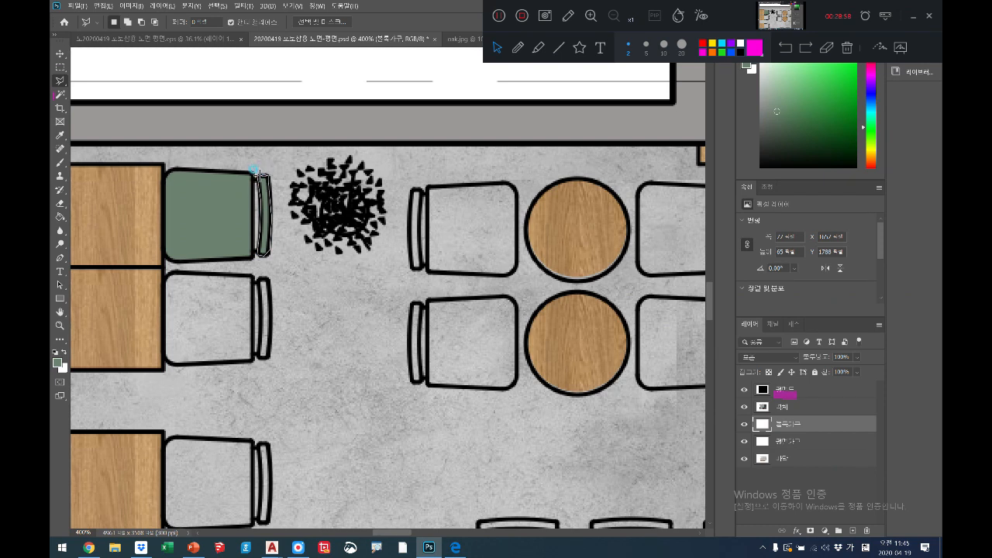
pyautogui.click(260, 177)
pyautogui.click(103, 6)
pyautogui.click(128, 158)
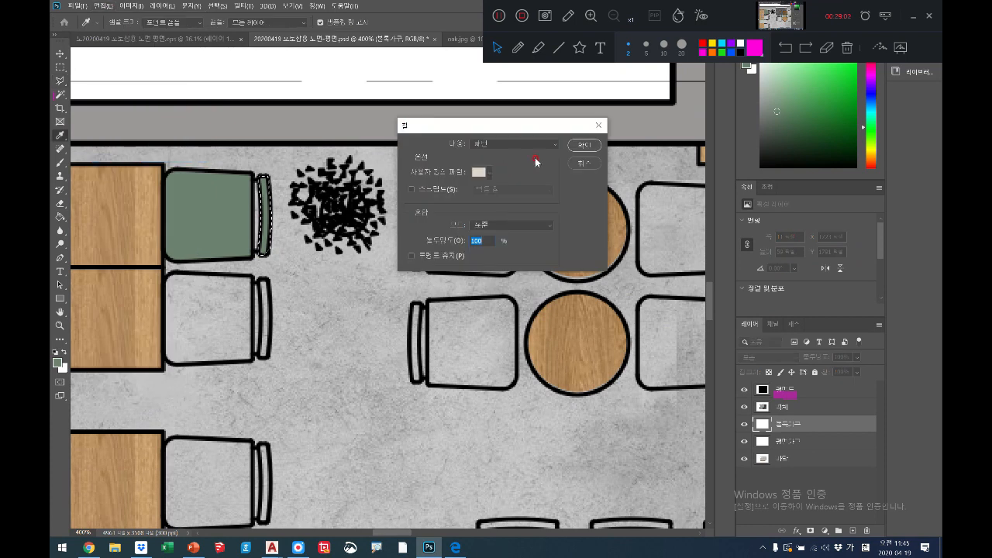
pyautogui.click(496, 174)
pyautogui.click(511, 229)
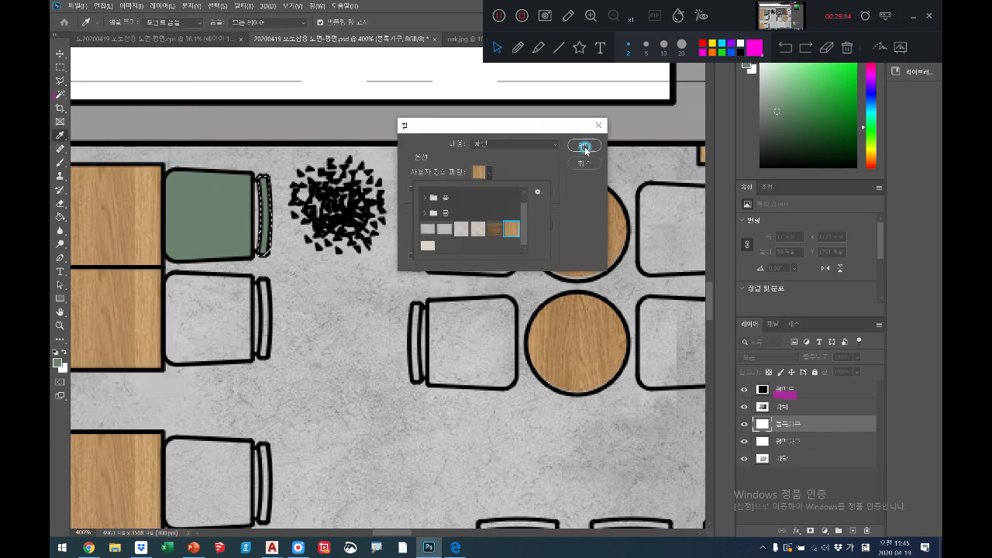
pyautogui.click(584, 146)
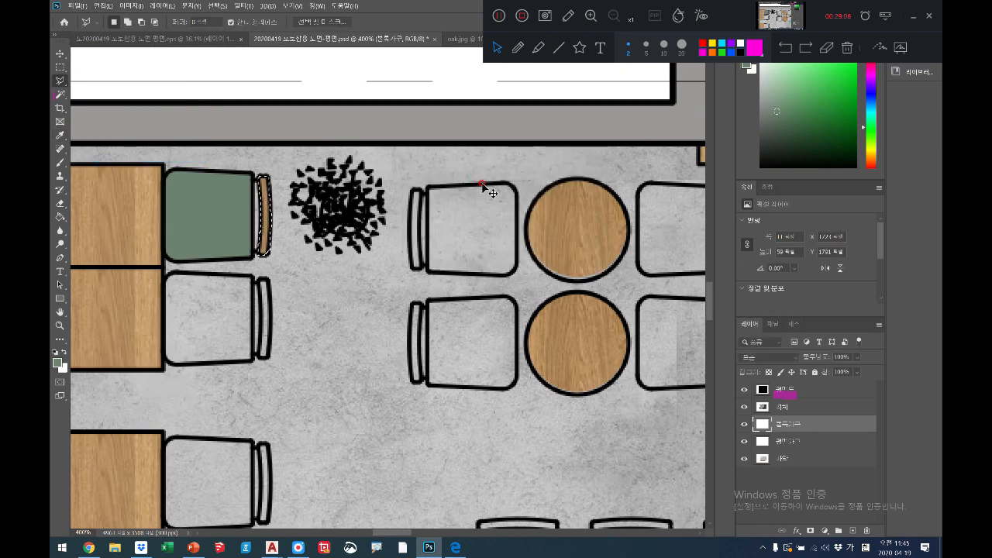
# - Marquee-select the coloured chair fill, duplicate it onto the chairs below along the square oak tables and deselect
pyautogui.click(60, 68)
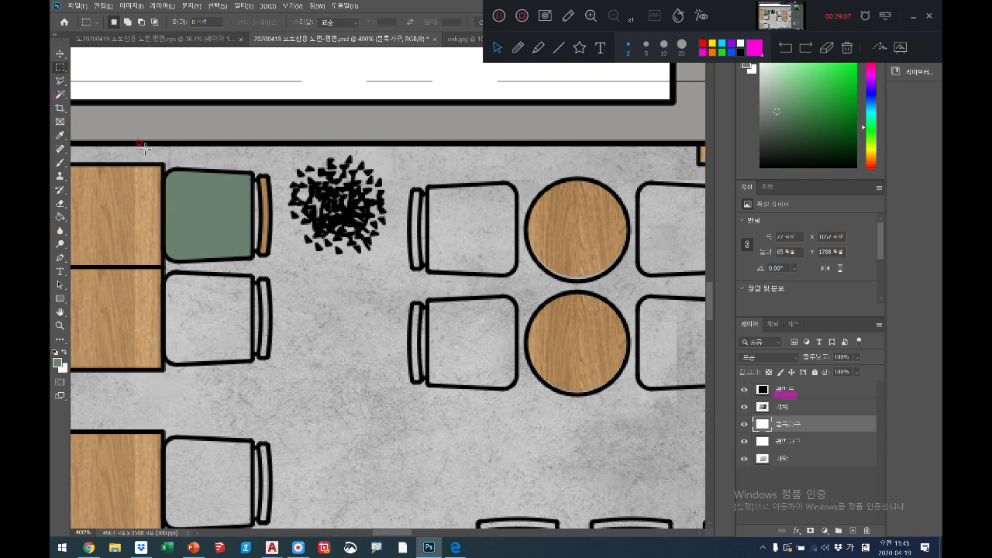
pyautogui.moveTo(146, 152); pyautogui.dragTo(269, 496)
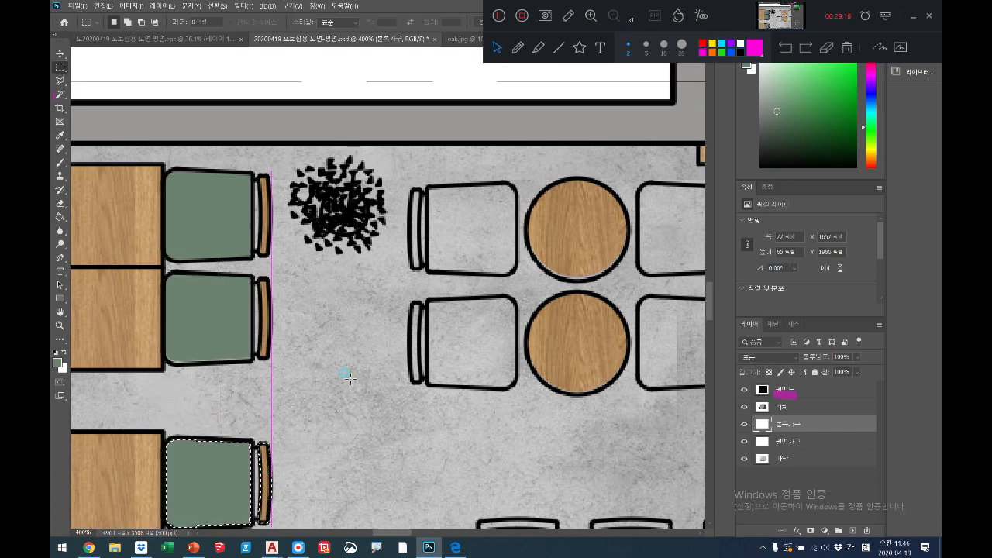
pyautogui.scroll(-1, 317, 229)
pyautogui.scroll(-7, 318, 228)
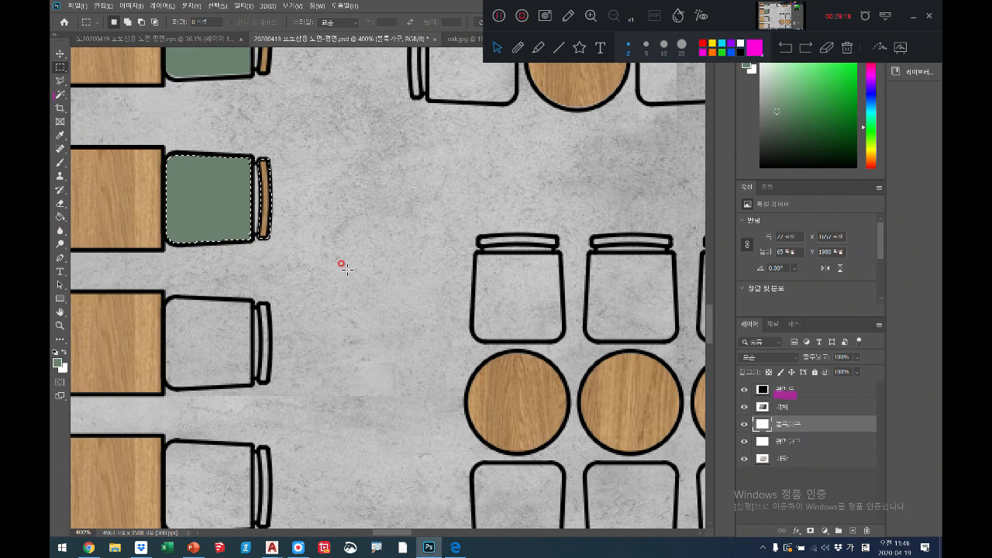
pyautogui.moveTo(267, 229); pyautogui.dragTo(277, 490)
pyautogui.hotkey('ctrl', 'd')
pyautogui.scroll(-2, 272, 195)
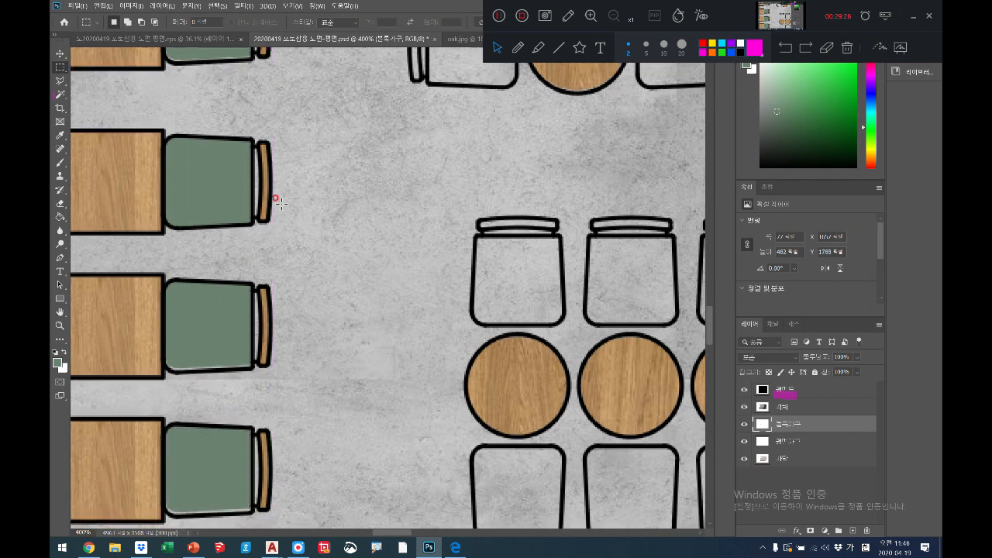
# - Select the seat of the first chair above the round tables from the 평면도 layer and make 볼록가구 the active layer
pyautogui.scroll(-2, 294, 225)
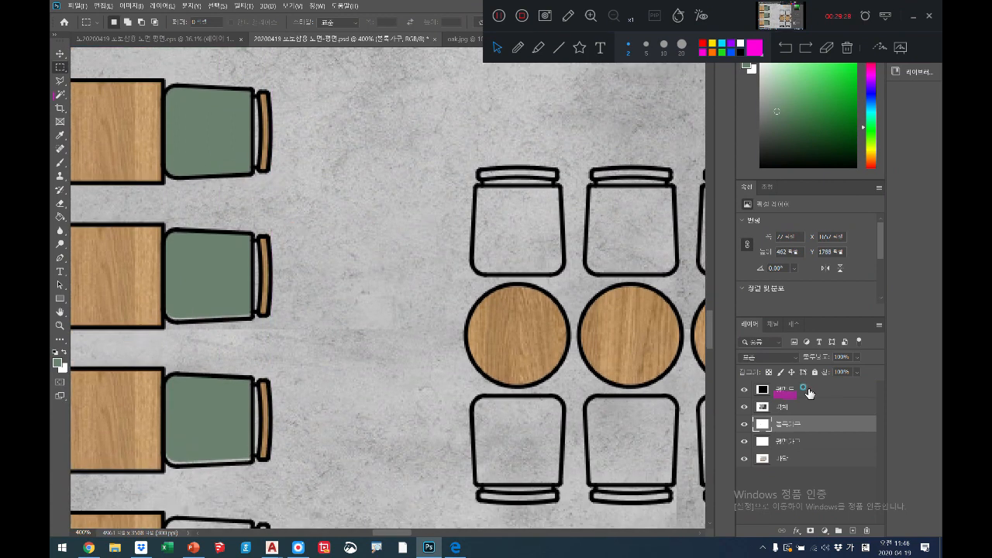
pyautogui.click(808, 393)
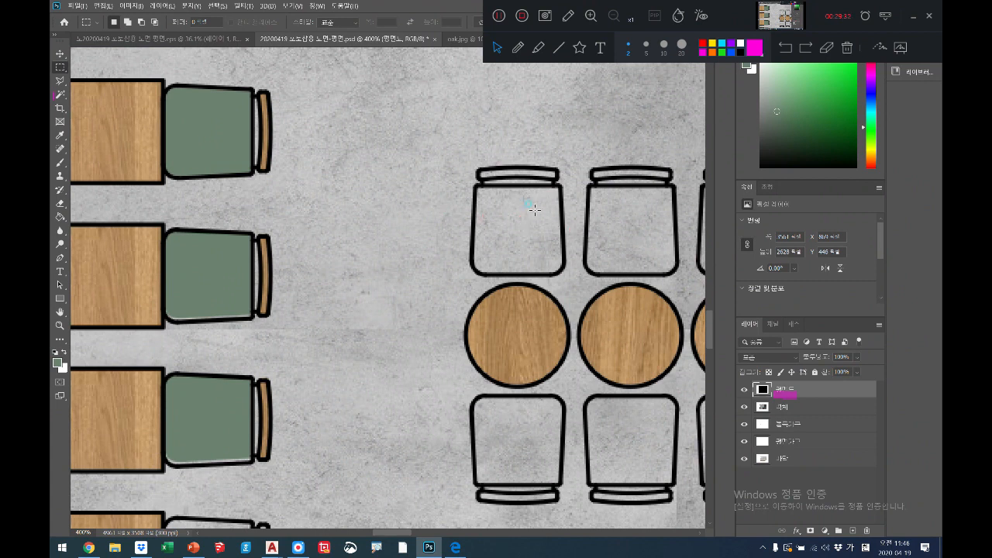
pyautogui.click(59, 95)
pyautogui.click(504, 224)
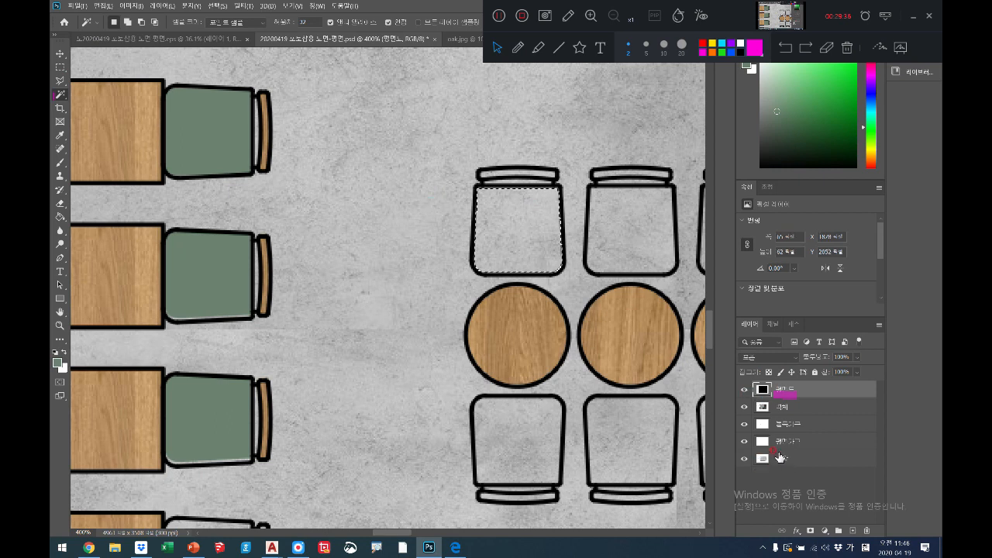
pyautogui.click(787, 426)
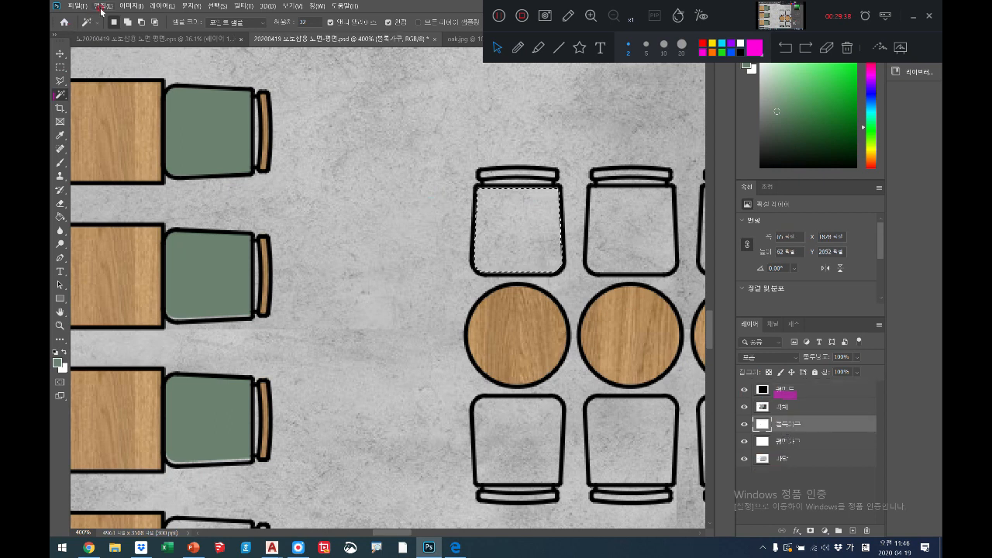
# - Open the beige woven fabric texture whose name starts with 16F from the fabric folder of 10. mapping sources
pyautogui.click(76, 6)
pyautogui.click(85, 27)
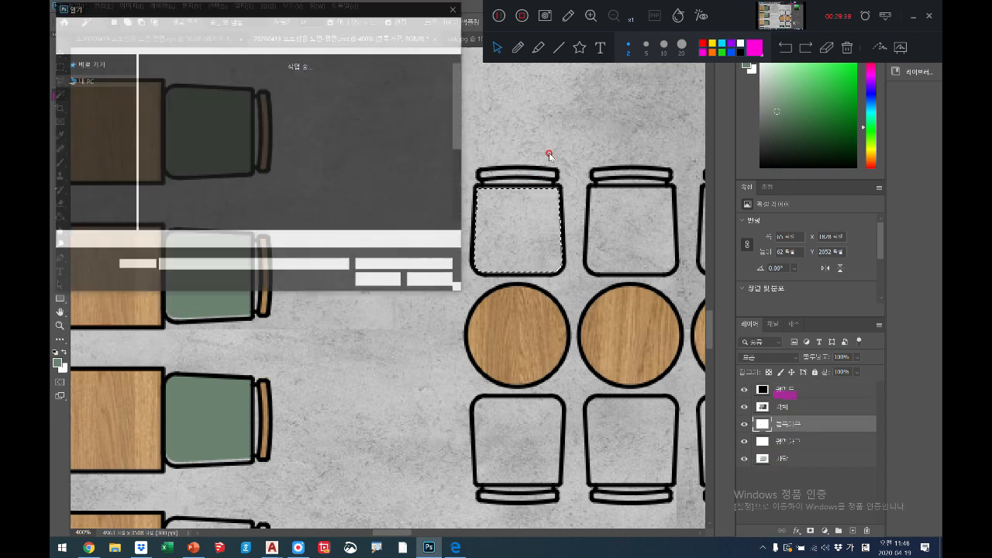
pyautogui.scroll(-2, 271, 139)
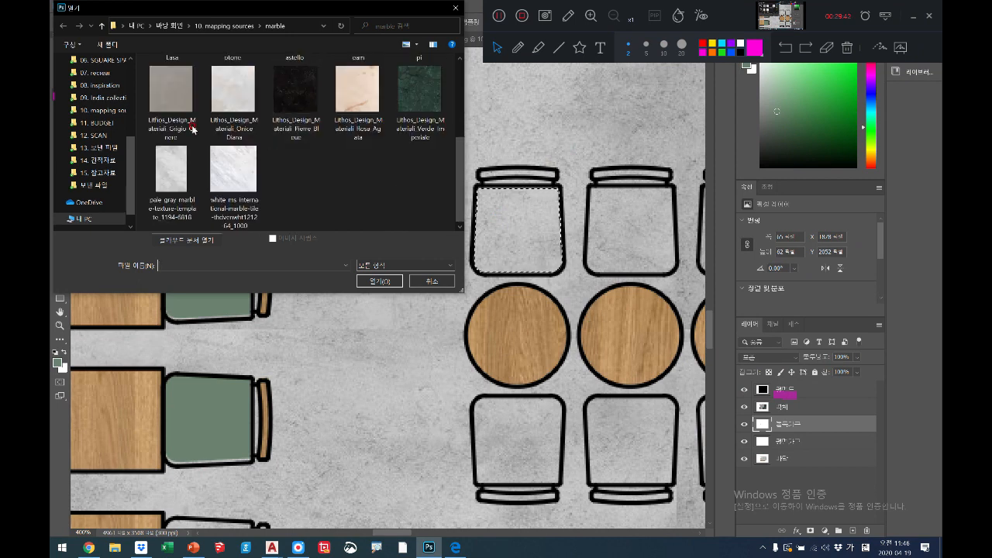
pyautogui.moveTo(131, 149); pyautogui.dragTo(133, 101)
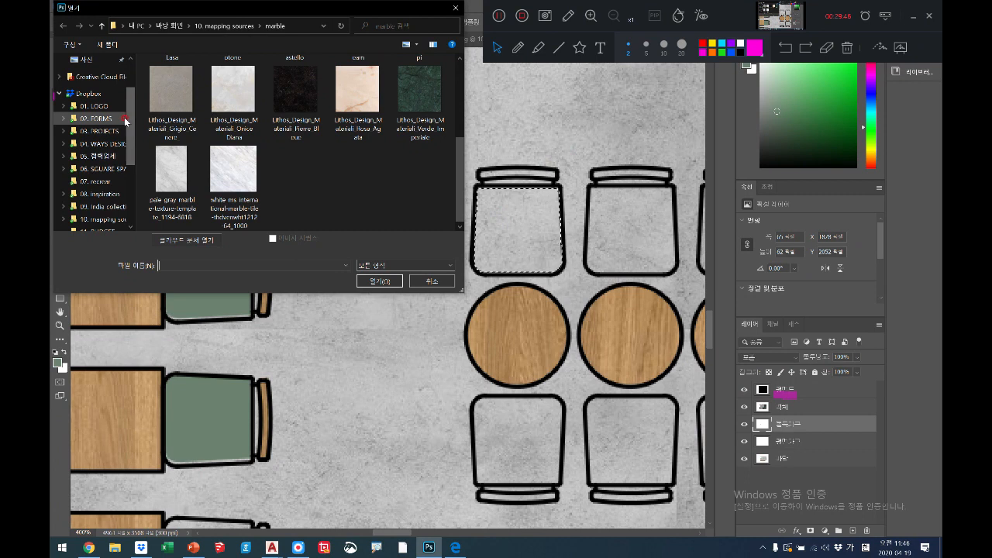
pyautogui.moveTo(131, 100); pyautogui.dragTo(131, 73)
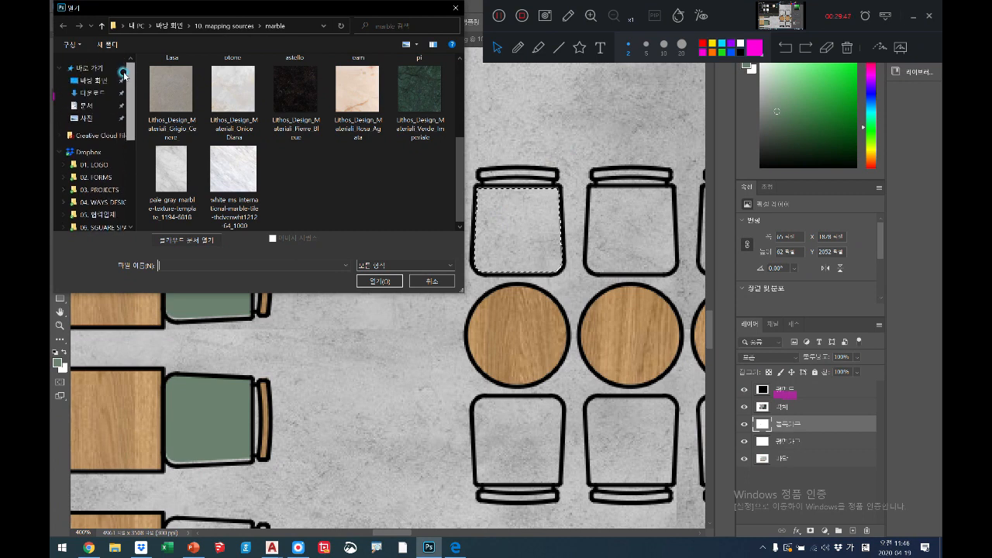
pyautogui.click(102, 26)
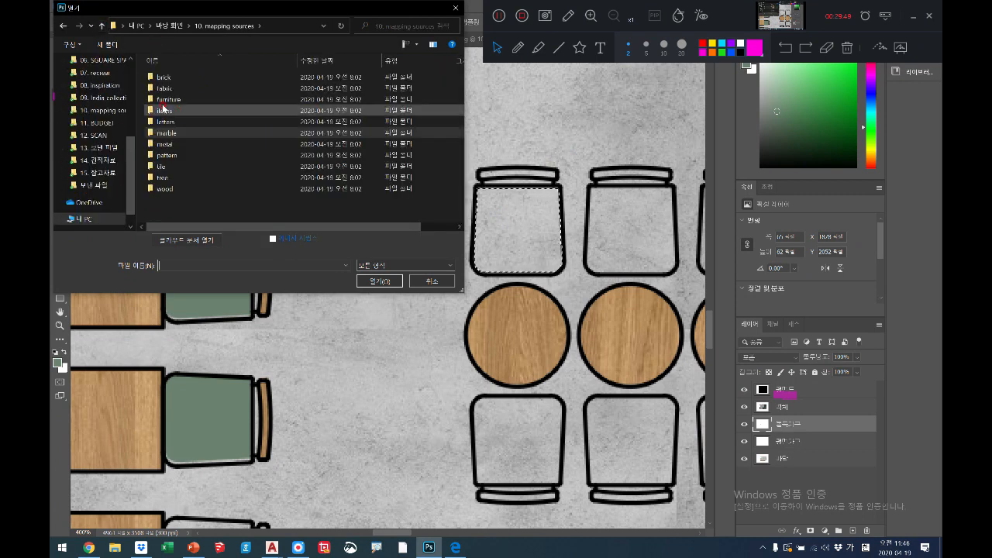
pyautogui.doubleClick(165, 88)
pyautogui.scroll(-3, 356, 121)
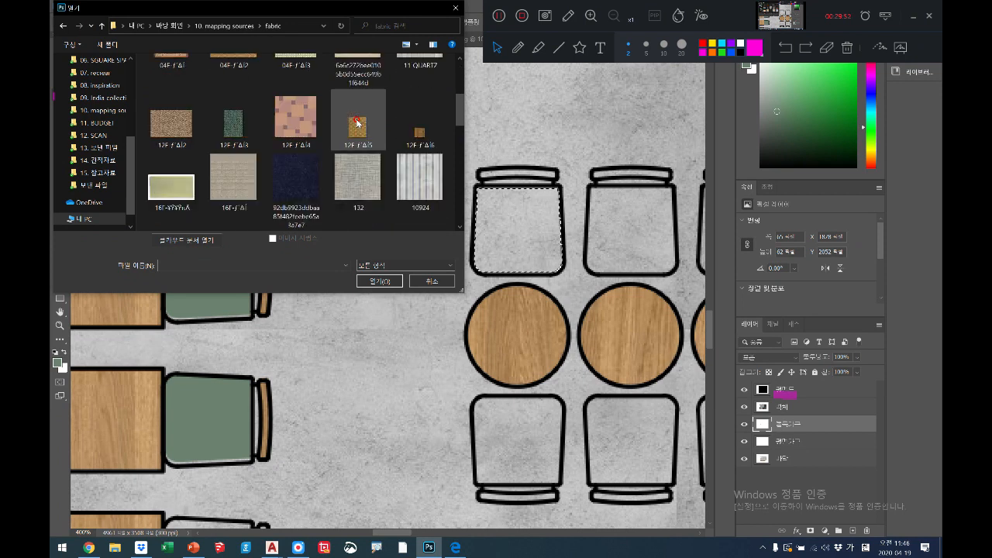
pyautogui.click(226, 179)
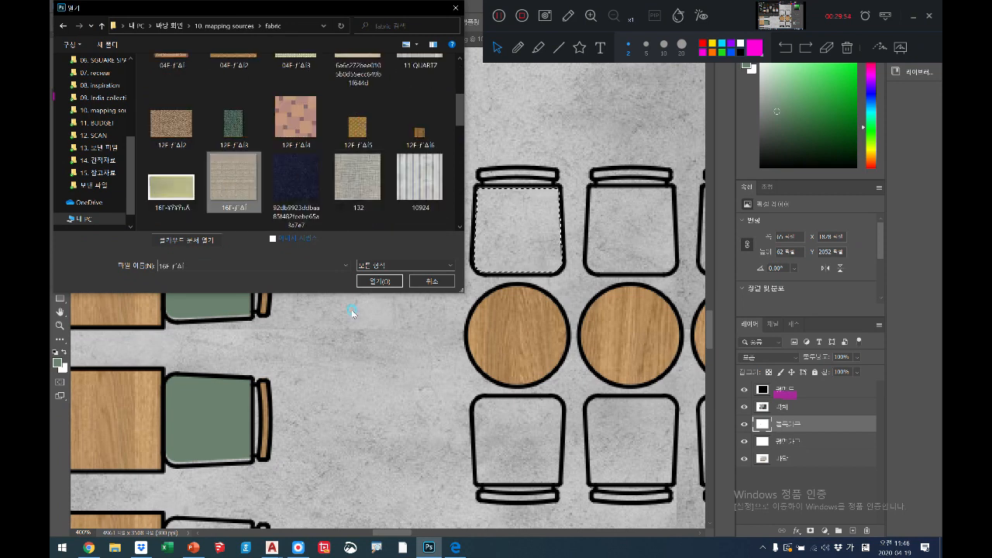
pyautogui.click(367, 285)
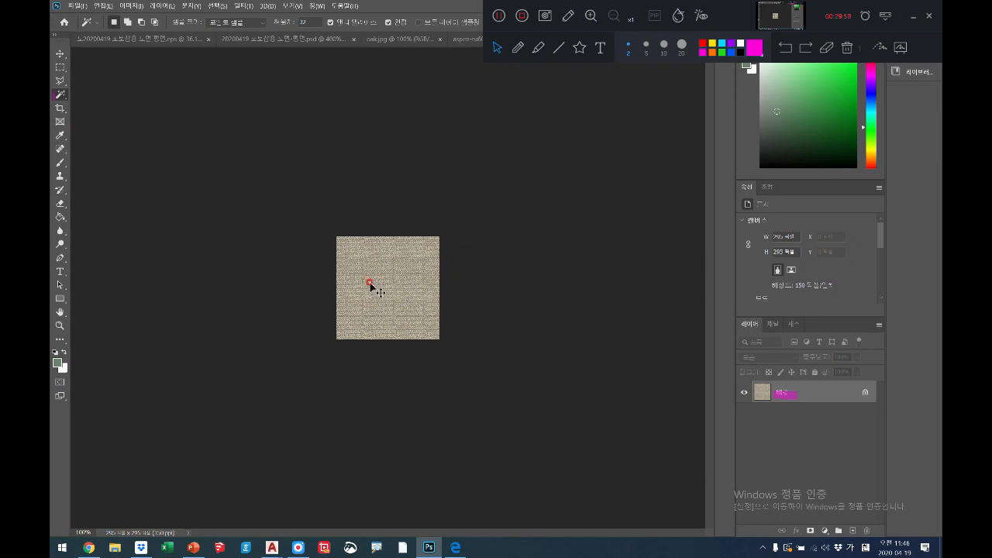
# - Select the entire beige fabric image and define it as a pattern, keeping the suggested name
pyautogui.click(370, 287)
pyautogui.click(103, 6)
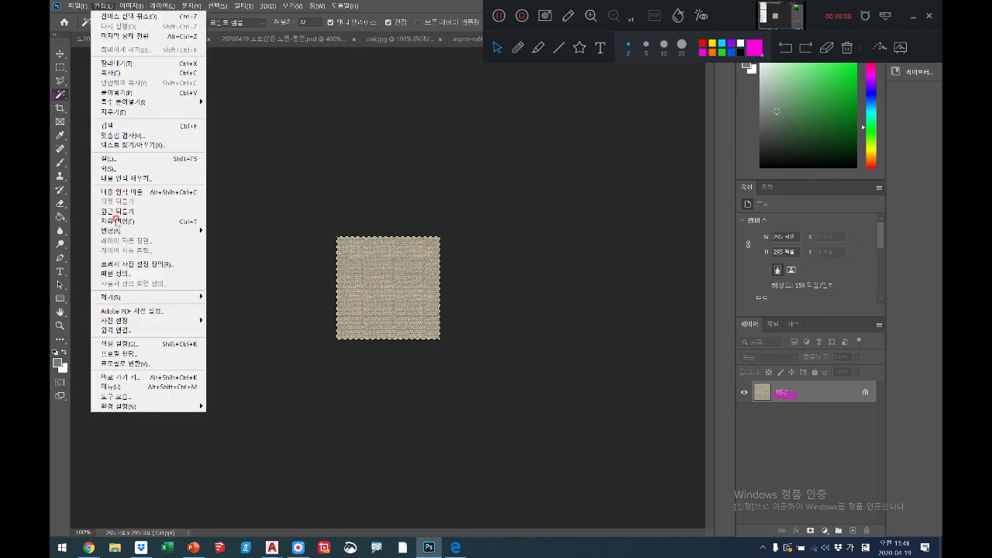
pyautogui.click(122, 274)
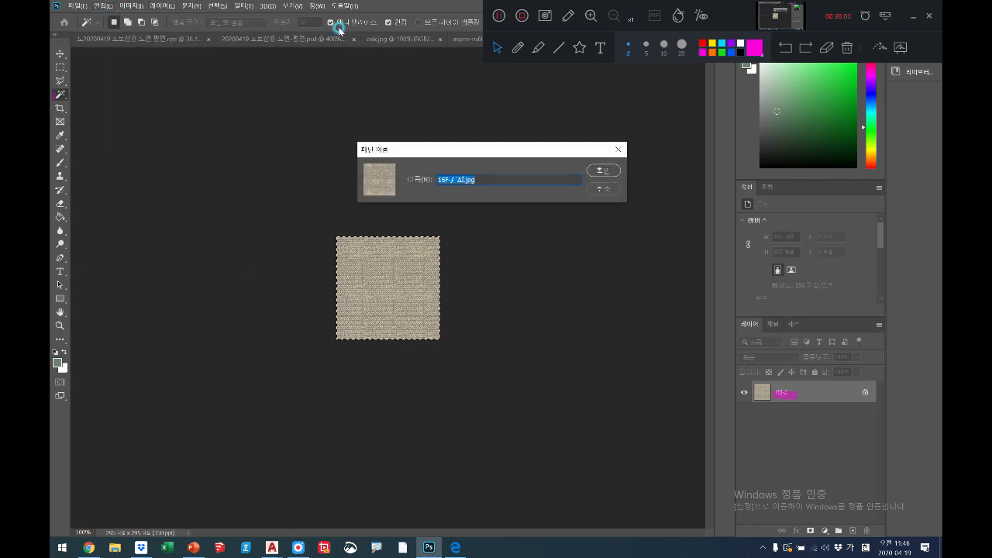
pyautogui.click(593, 172)
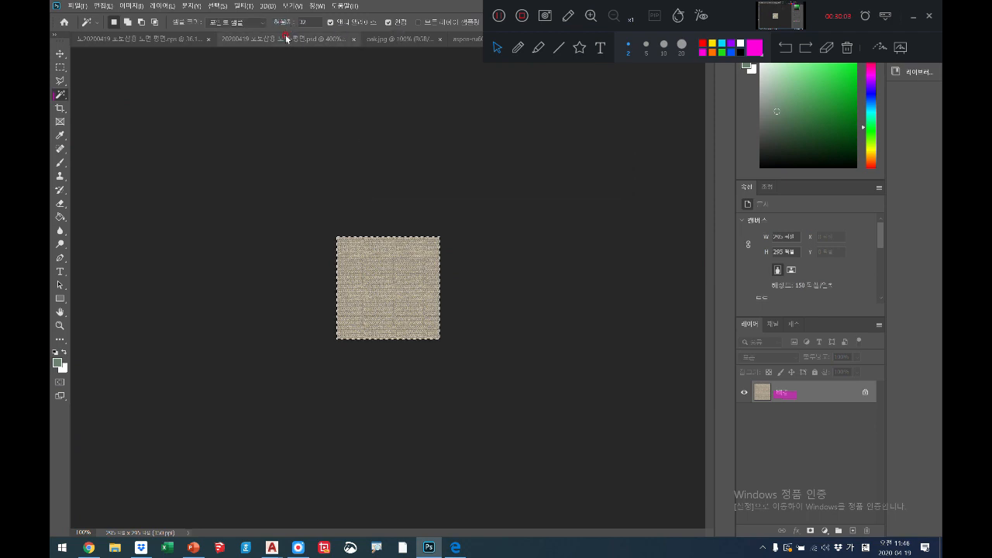
# - Return to the floor plan PSD, fill the selected chair seat with the beige fabric pattern at 100% opacity and deselect
pyautogui.click(288, 38)
pyautogui.click(103, 5)
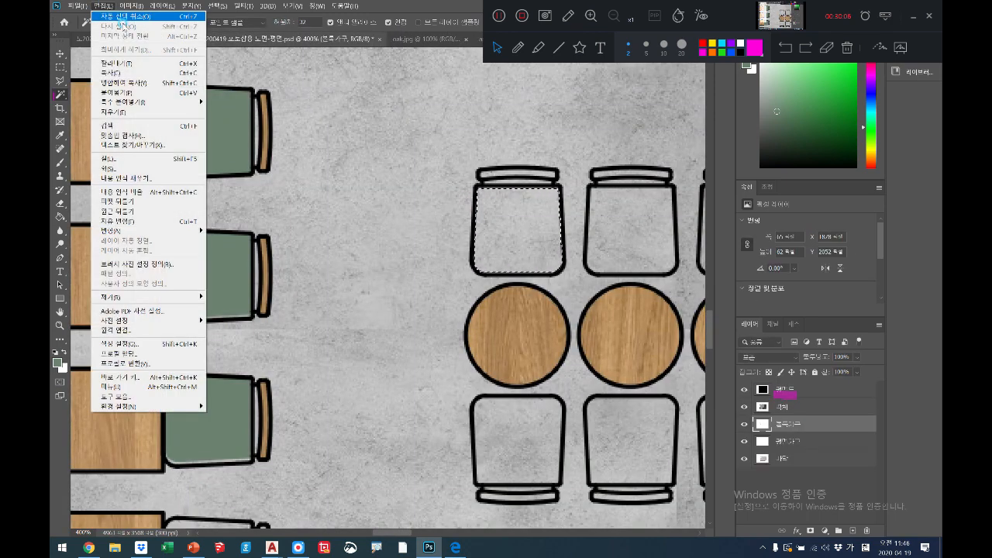
pyautogui.click(123, 159)
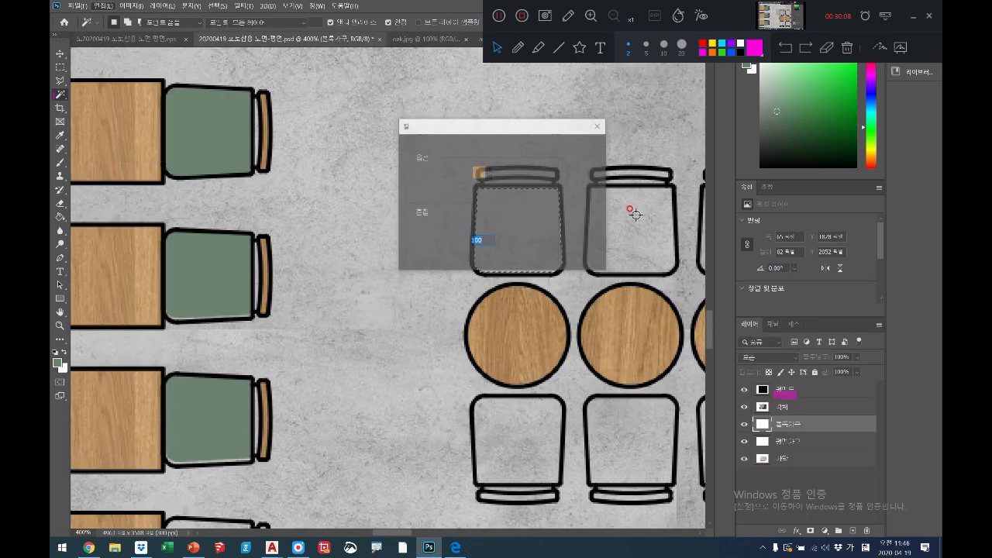
pyautogui.click(494, 175)
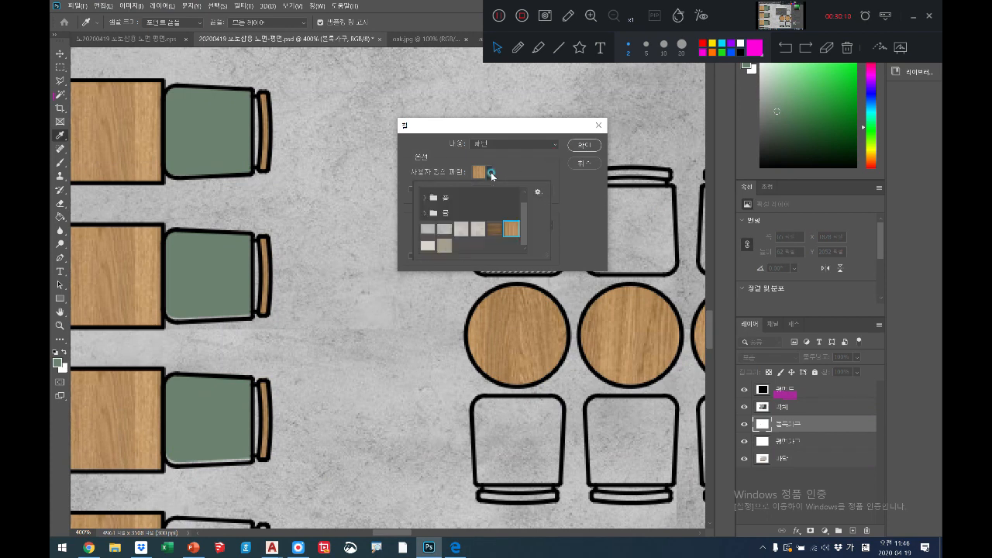
pyautogui.click(443, 245)
pyautogui.click(595, 146)
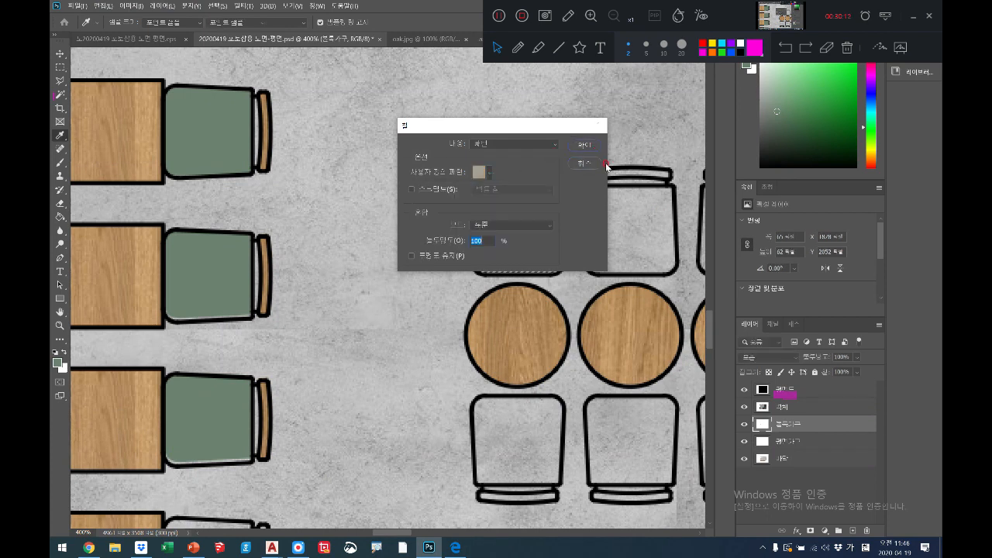
pyautogui.click(595, 146)
pyautogui.hotkey('ctrl', 'd')
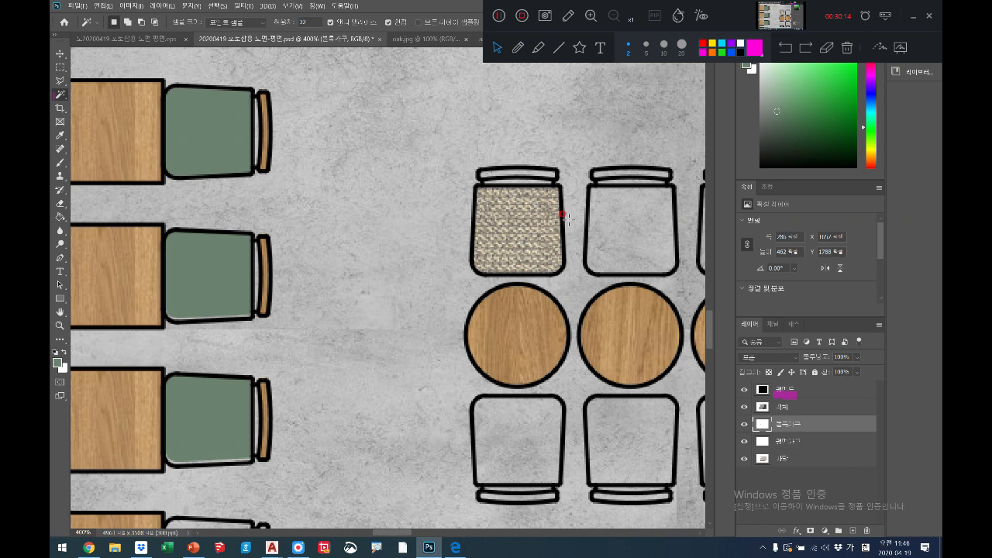
# - Outline the fabric chair's backrest with the Polygonal Lasso, fill it with the oak wood pattern on the 볼록가구 layer and deselect
pyautogui.click(62, 81)
pyautogui.moveTo(474, 175)
pyautogui.mouseDown()
pyautogui.moveTo(555, 175)
pyautogui.moveTo(549, 163)
pyautogui.moveTo(522, 162)
pyautogui.moveTo(481, 165)
pyautogui.moveTo(477, 177)
pyautogui.mouseUp()
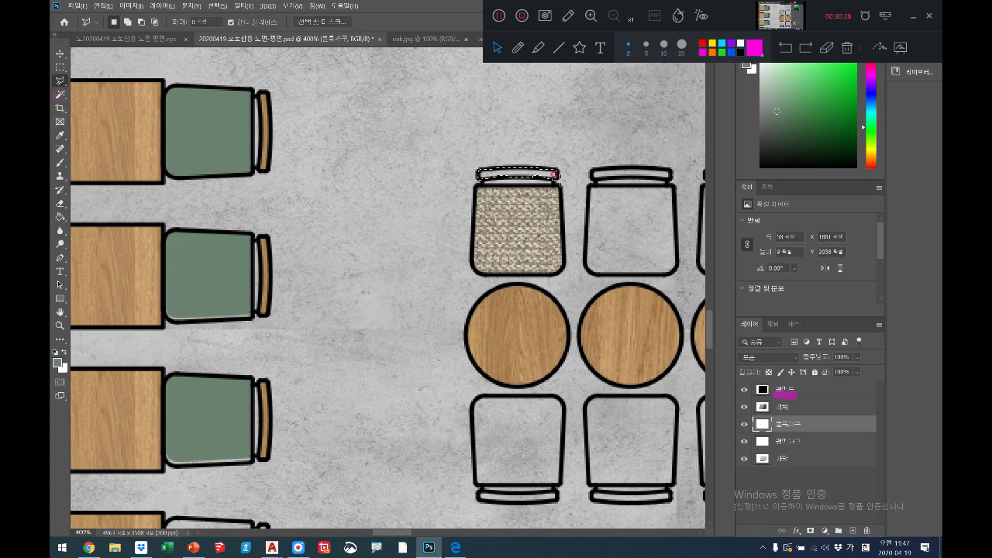
pyautogui.click(103, 5)
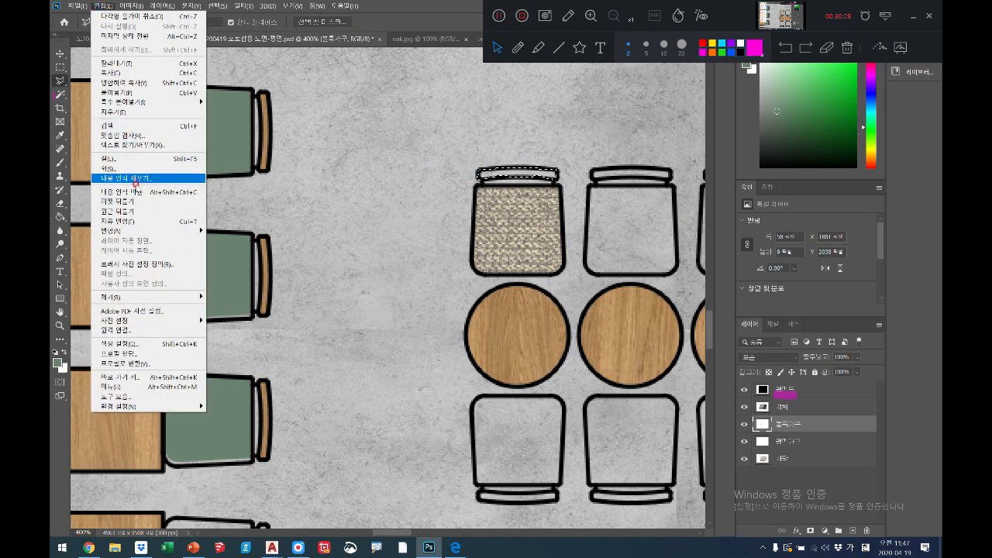
pyautogui.click(117, 159)
pyautogui.click(490, 173)
pyautogui.click(511, 228)
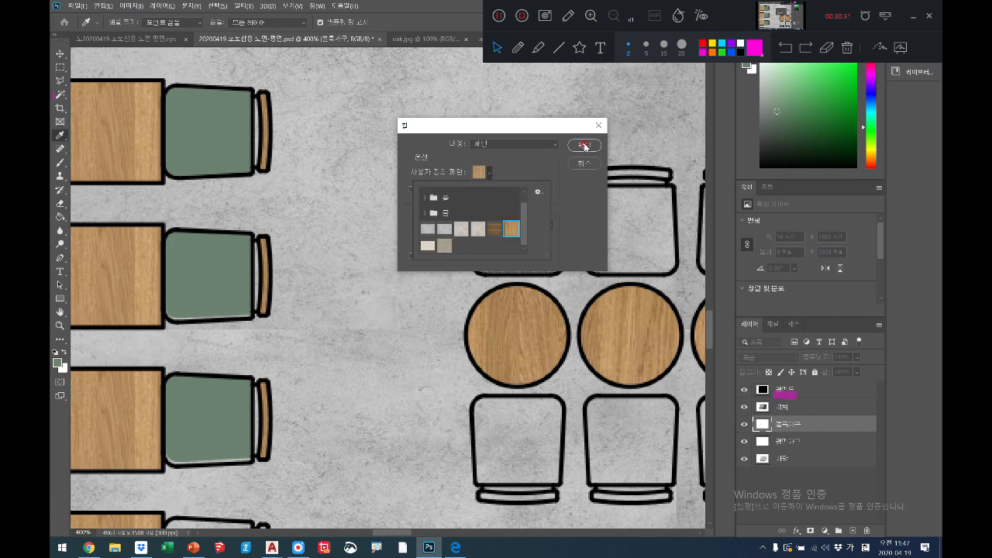
pyautogui.click(584, 145)
pyautogui.click(583, 145)
pyautogui.hotkey('ctrl', 'd')
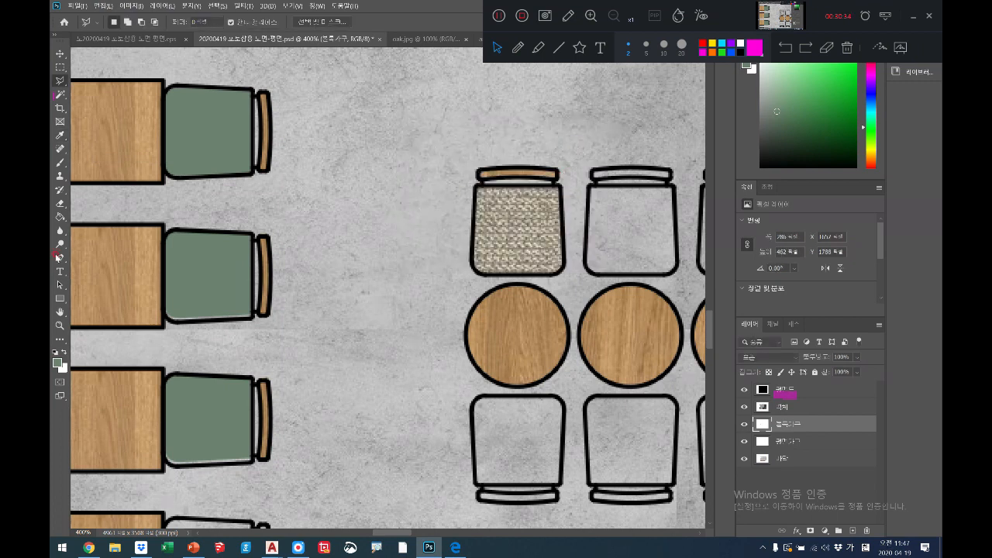
# - Examine the coloured chairs in the seating area and view the whole floor plan fitted to the window
pyautogui.click(60, 326)
pyautogui.rightClick(466, 223)
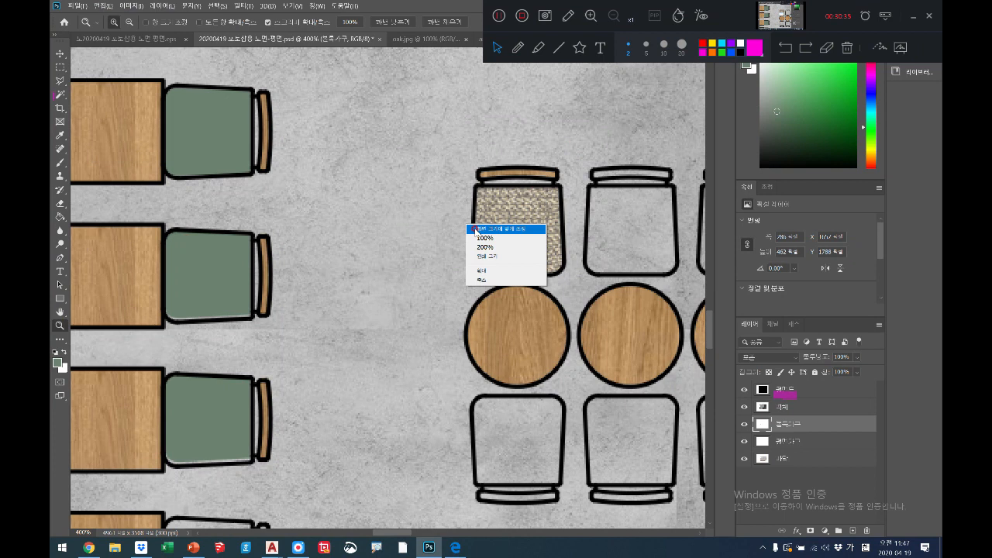
pyautogui.click(488, 231)
pyautogui.click(340, 320)
pyautogui.click(339, 320)
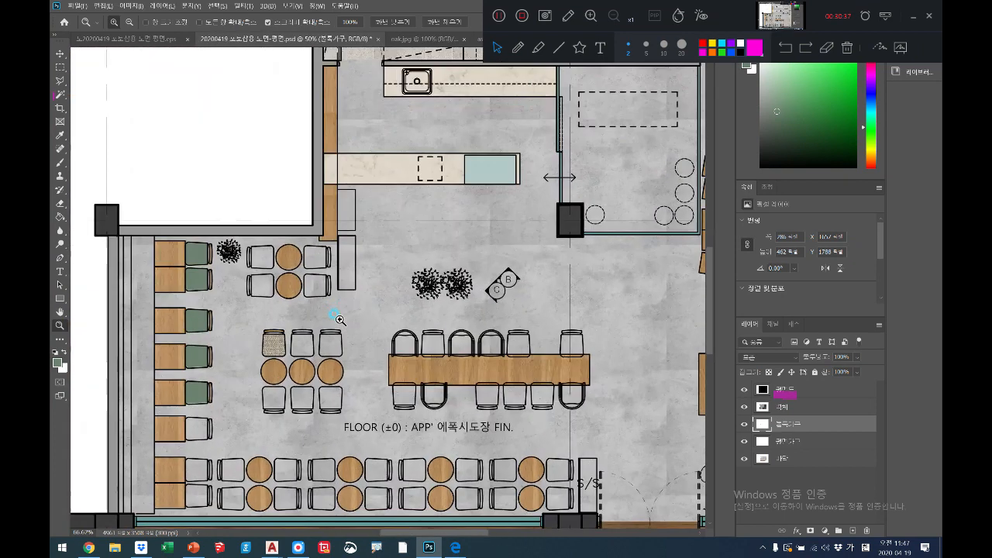
pyautogui.rightClick(395, 273)
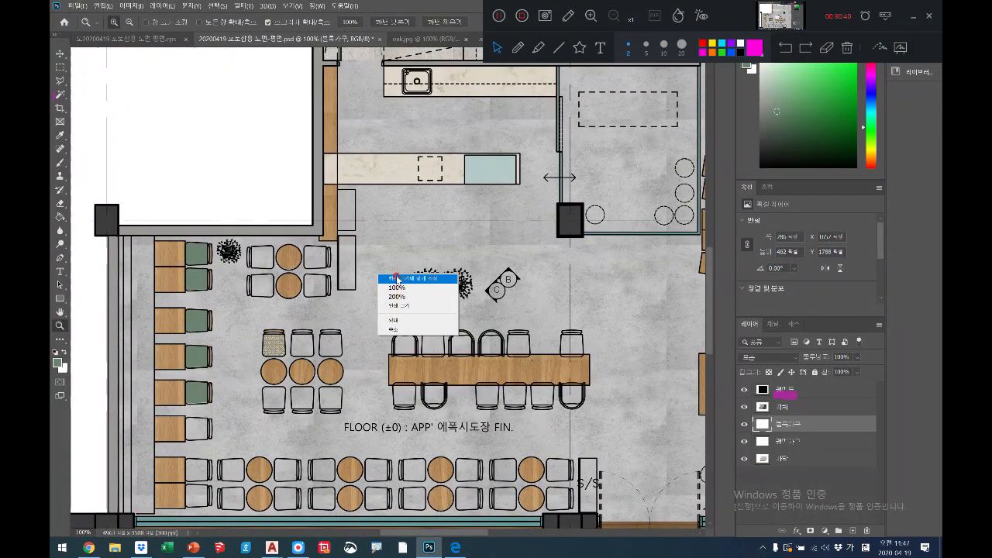
pyautogui.click(397, 276)
pyautogui.click(589, 17)
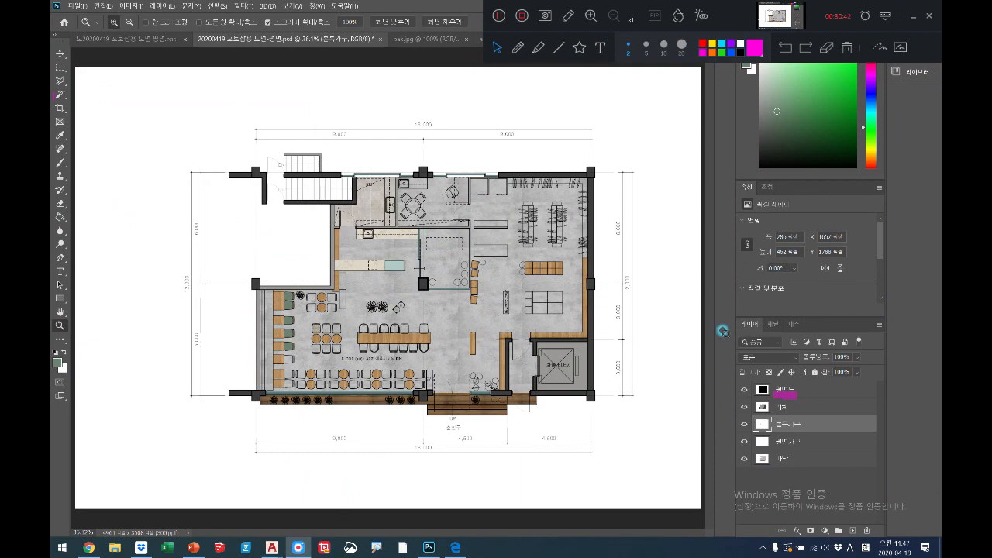
pyautogui.click(598, 82)
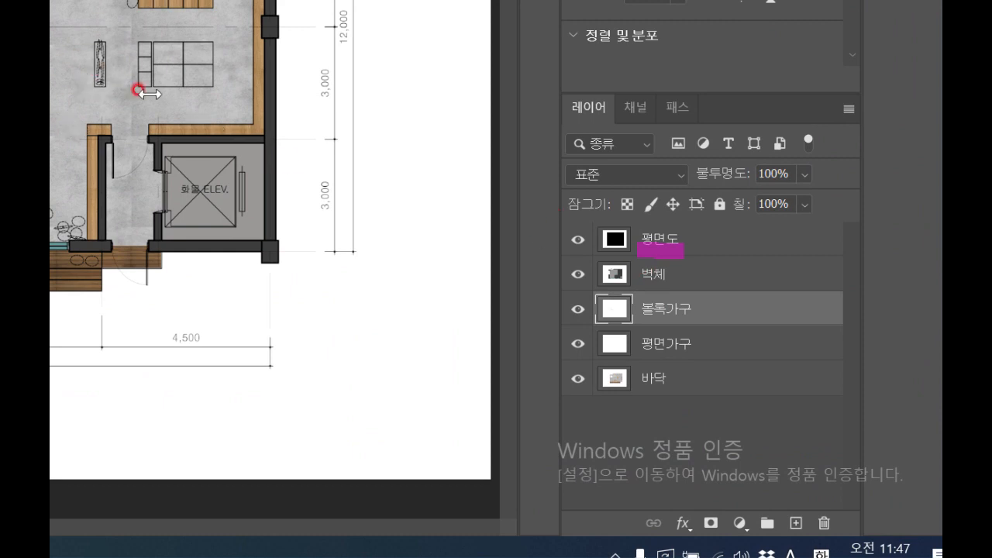
pyautogui.click(109, 277)
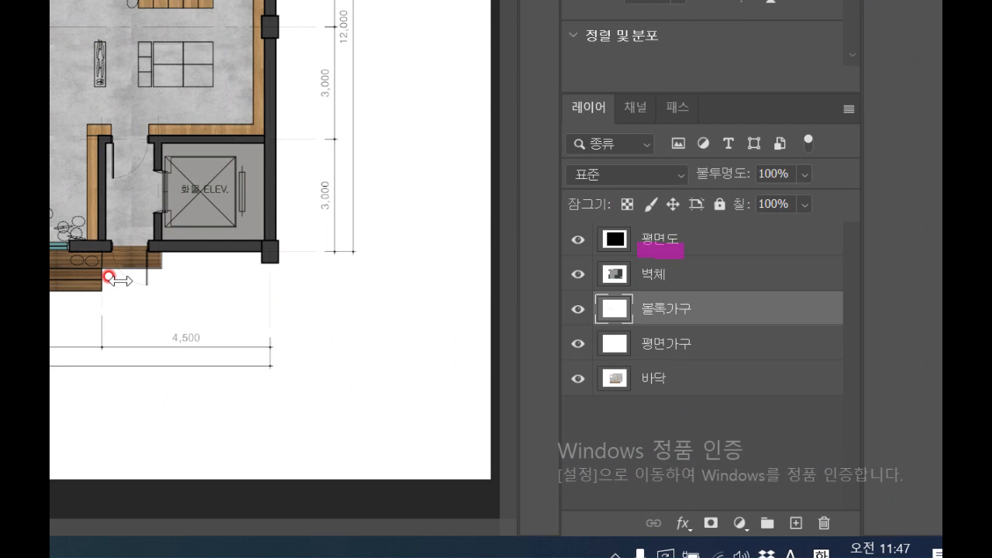
pyautogui.click(236, 232)
pyautogui.click(259, 209)
pyautogui.click(132, 71)
pyautogui.click(230, 93)
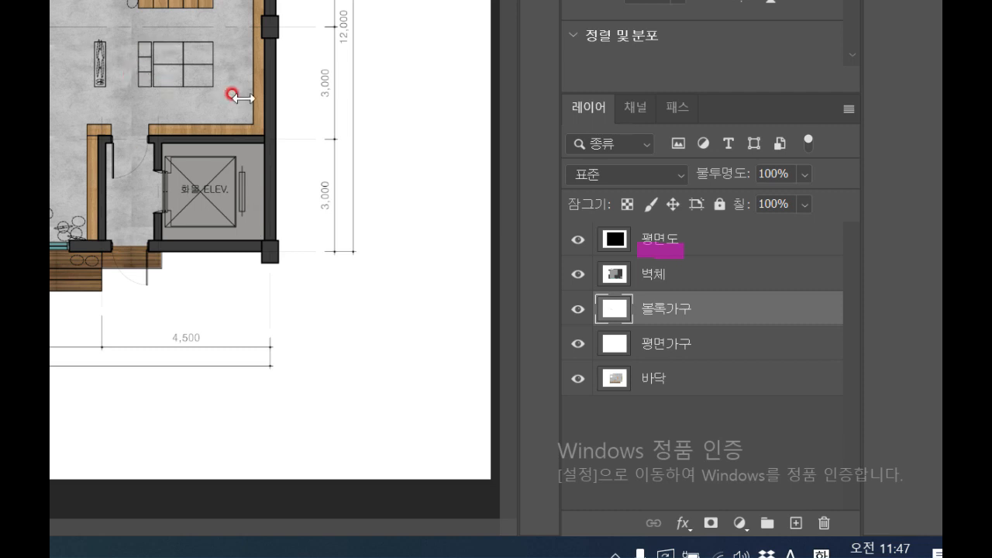